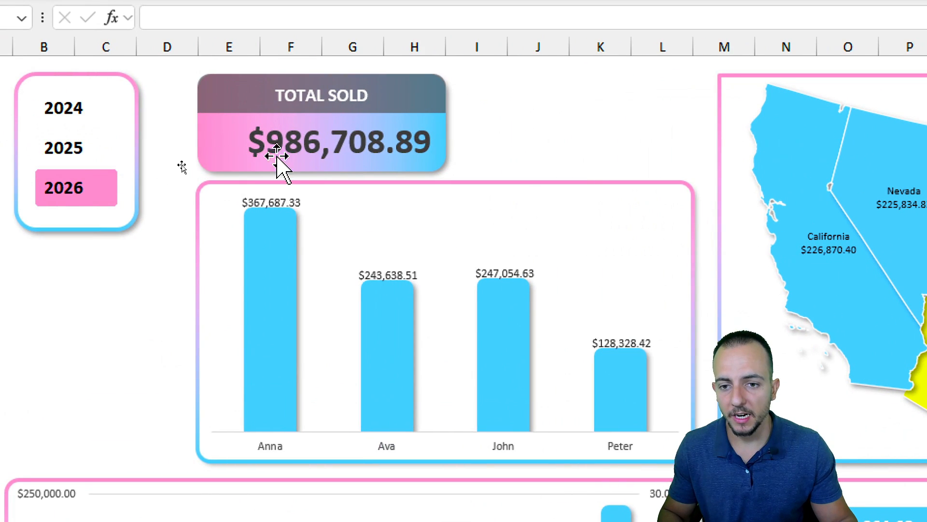
Filter the sales dashboard by year, comparing 2024 and 2025 and finishing on 2025.
click(112, 150)
click(111, 118)
click(113, 148)
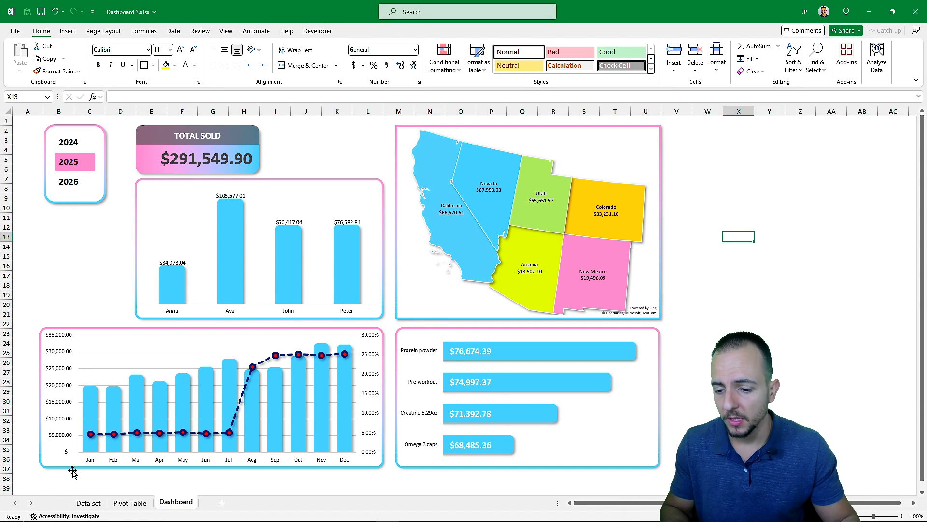
View the raw data sheet, the formatted Data set sheet and the Pivot Table sheet behind the dashboard.
click(64, 502)
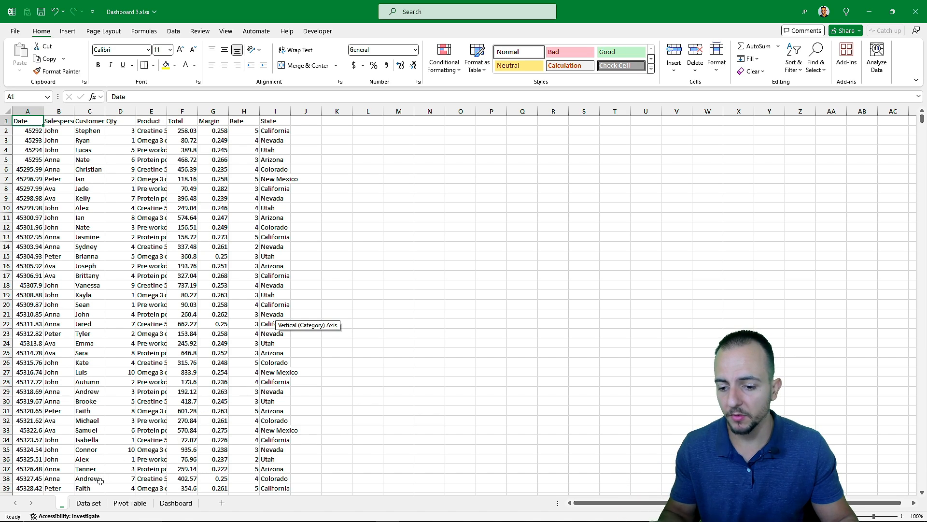
click(89, 503)
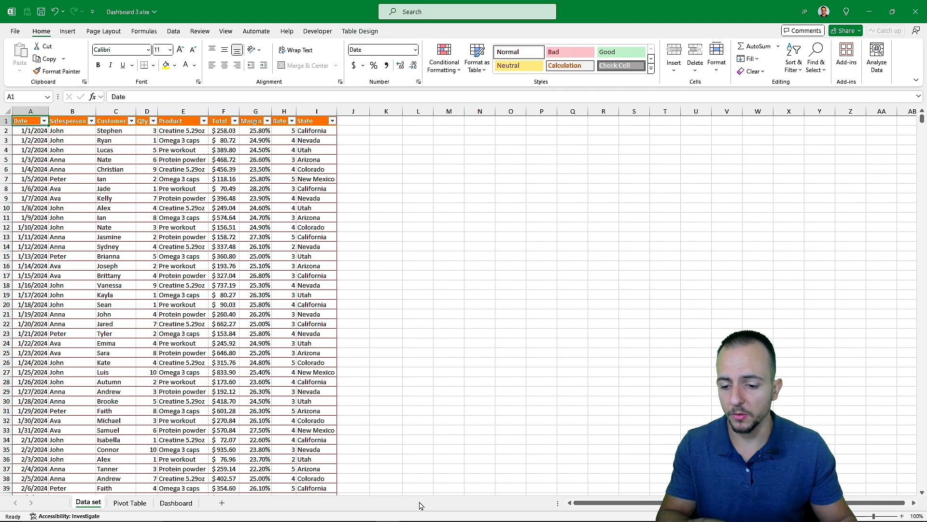
click(131, 504)
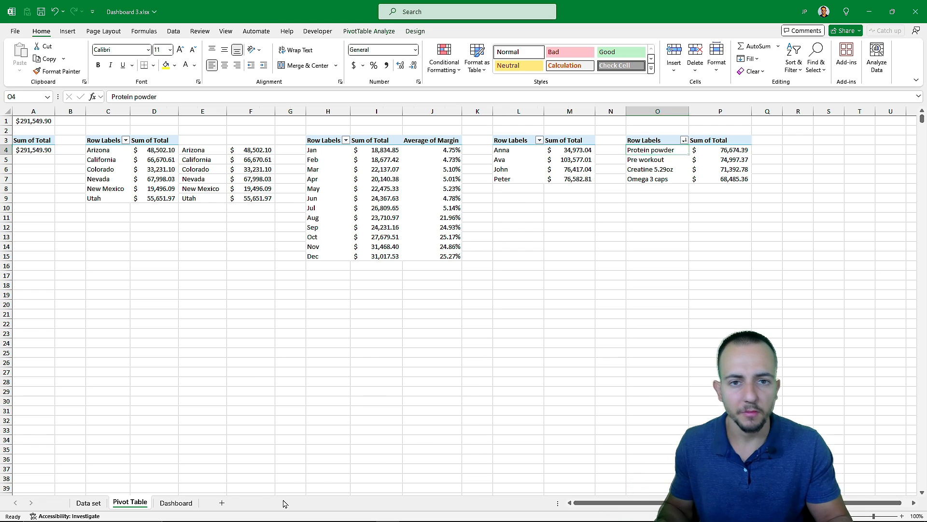
Return to the Dashboard sheet and switch its year slicer repeatedly among 2024, 2025 and 2026, finishing on 2025.
key(ctrl+Page_Down)
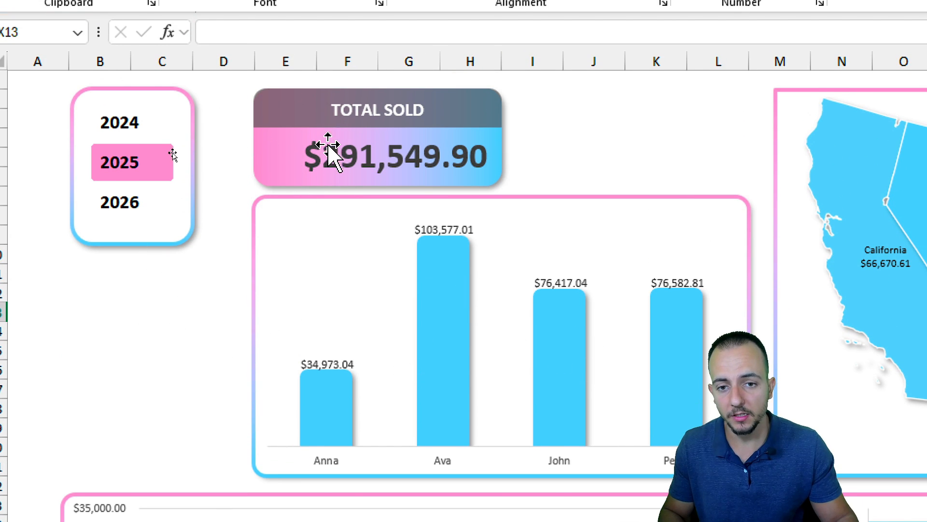
click(140, 44)
click(136, 162)
click(137, 205)
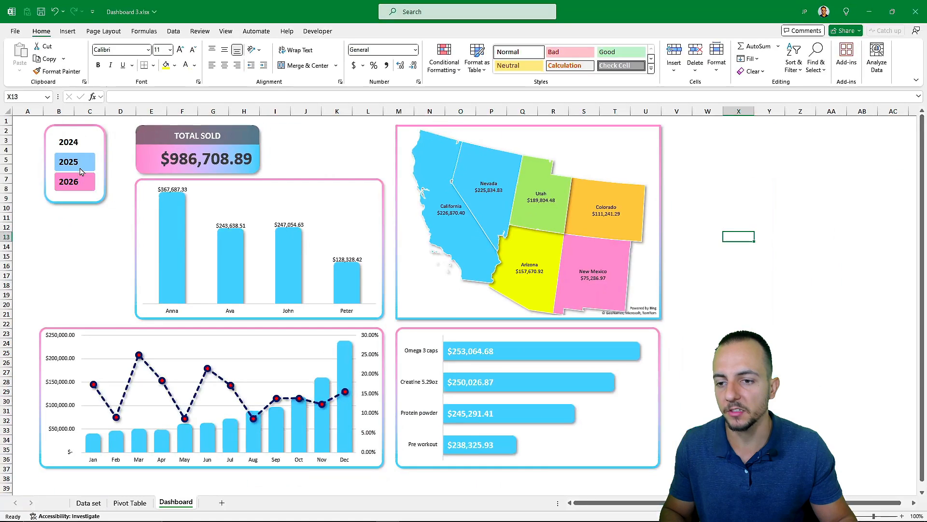
click(140, 163)
click(145, 125)
click(85, 160)
click(83, 181)
click(83, 162)
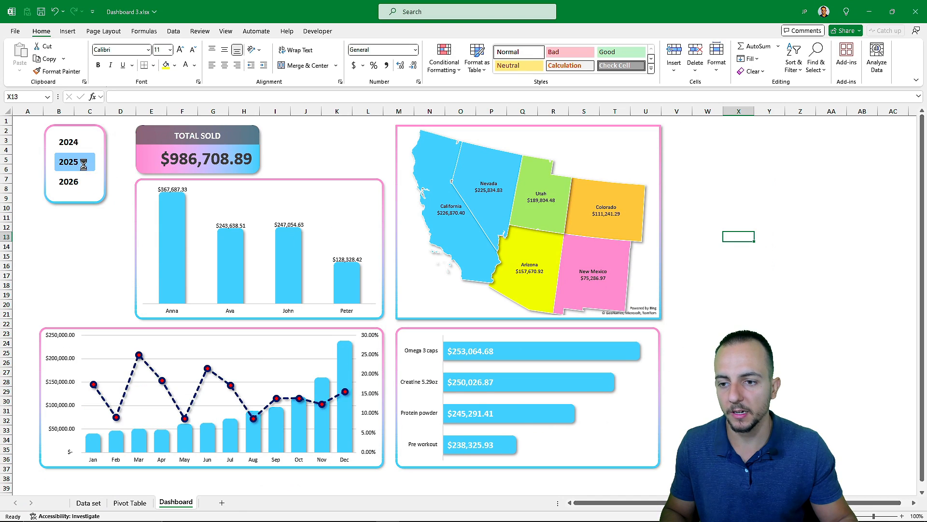
click(84, 144)
click(90, 166)
click(83, 181)
click(84, 162)
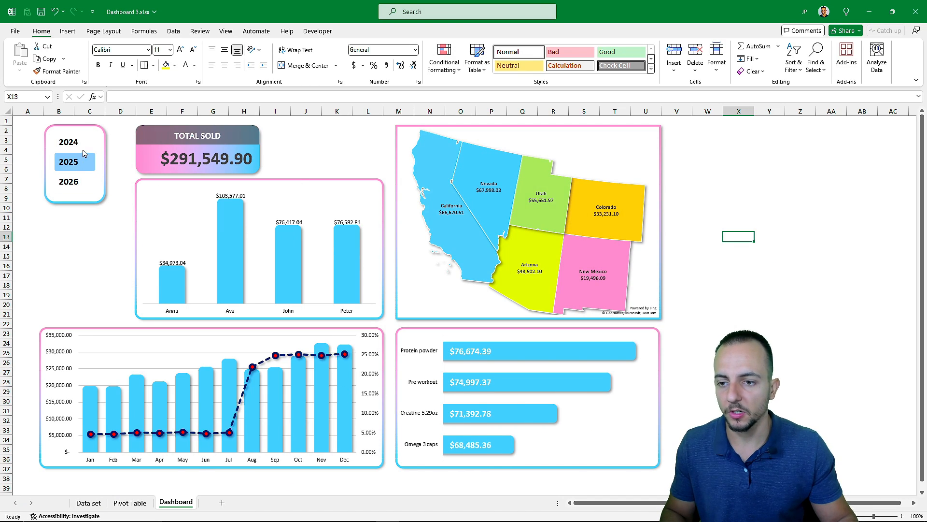
click(84, 142)
click(88, 161)
click(83, 181)
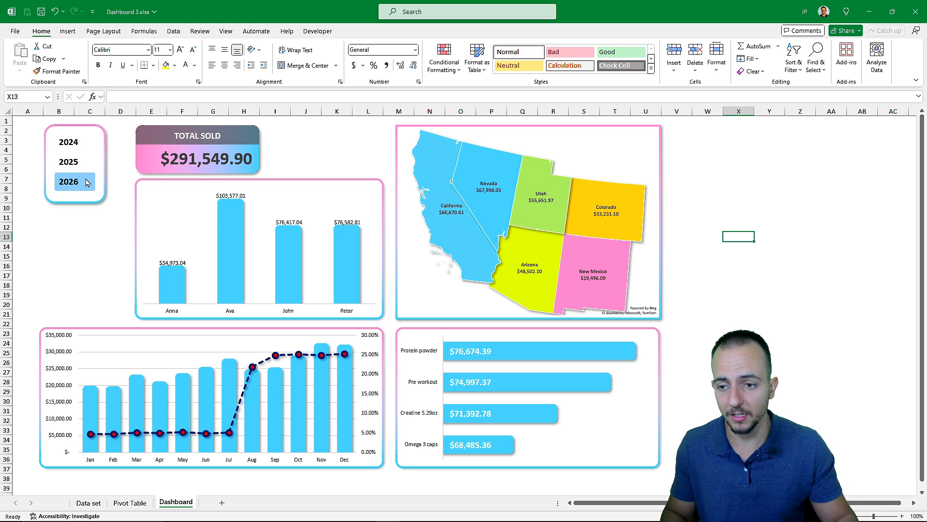
click(84, 162)
click(87, 144)
click(84, 162)
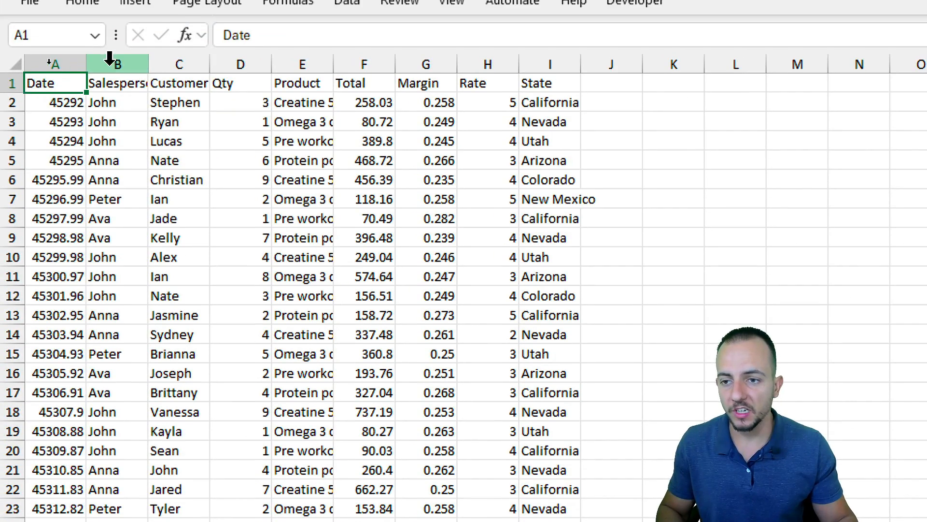
Go through every column of the raw sales data from Date to State twice and return to cell A1.
click(56, 62)
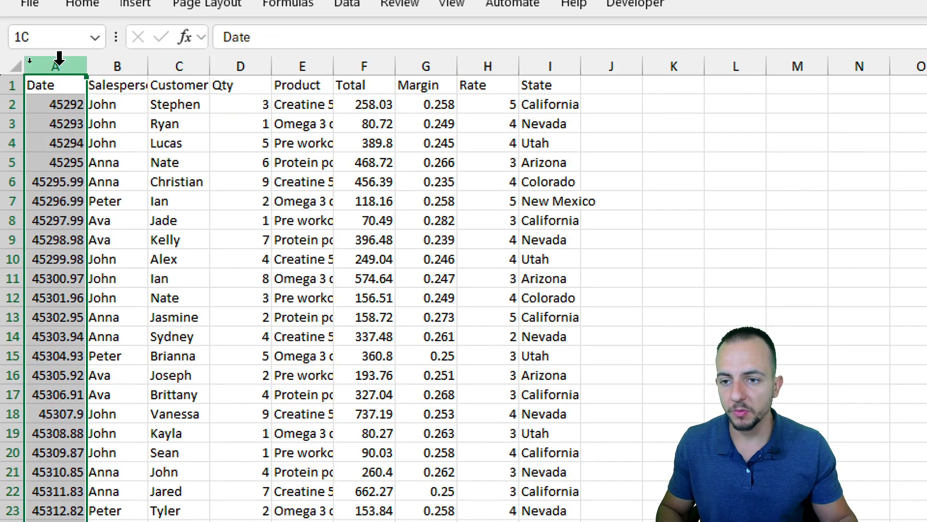
click(117, 63)
click(179, 58)
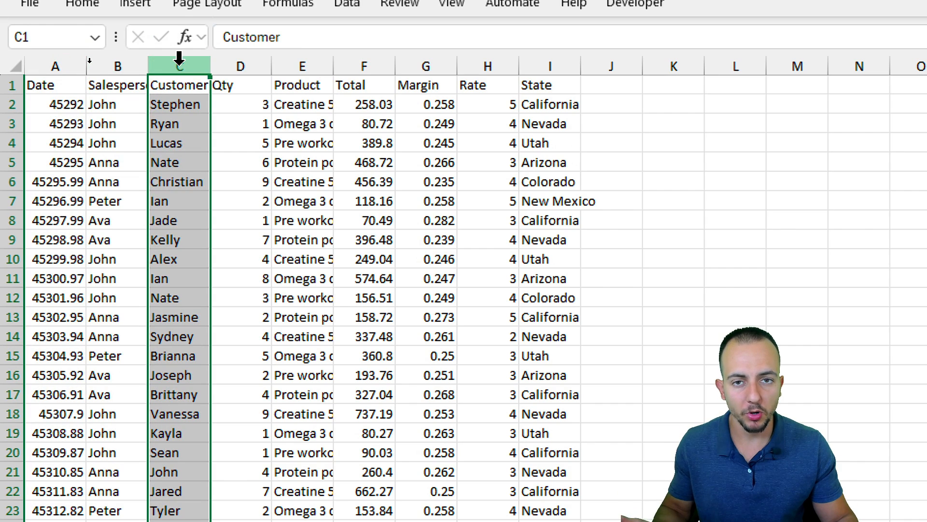
click(243, 63)
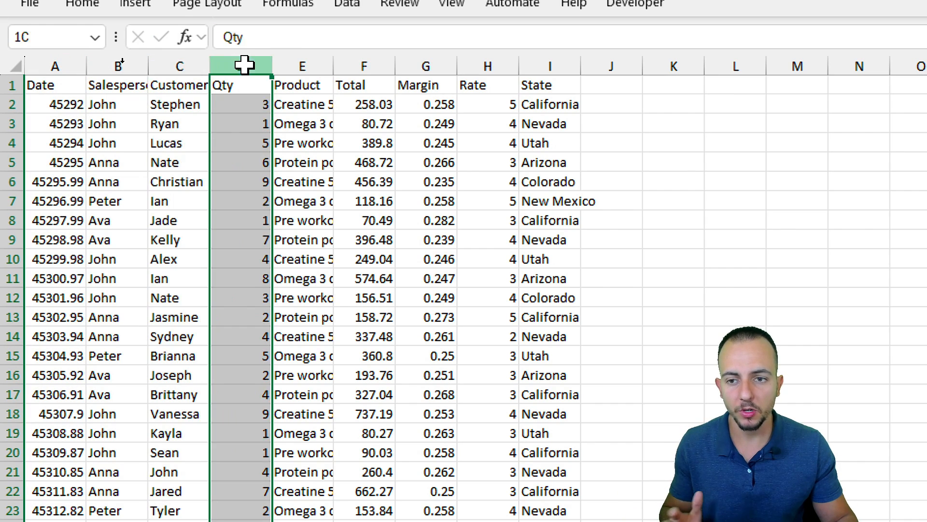
click(297, 62)
click(358, 62)
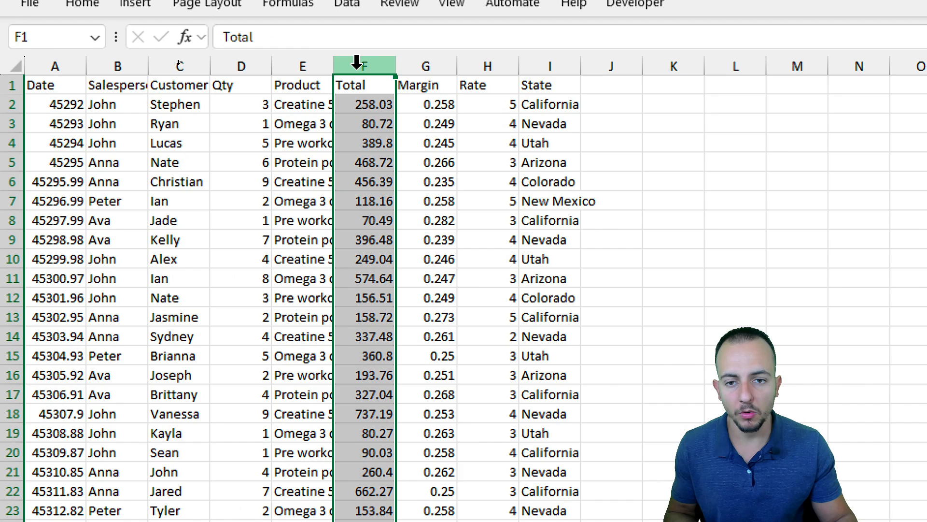
click(410, 63)
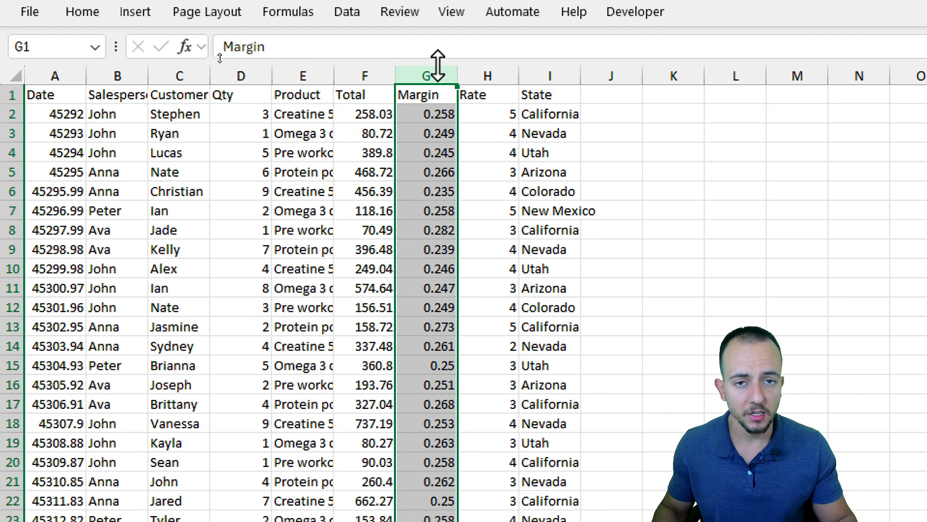
click(487, 64)
click(534, 72)
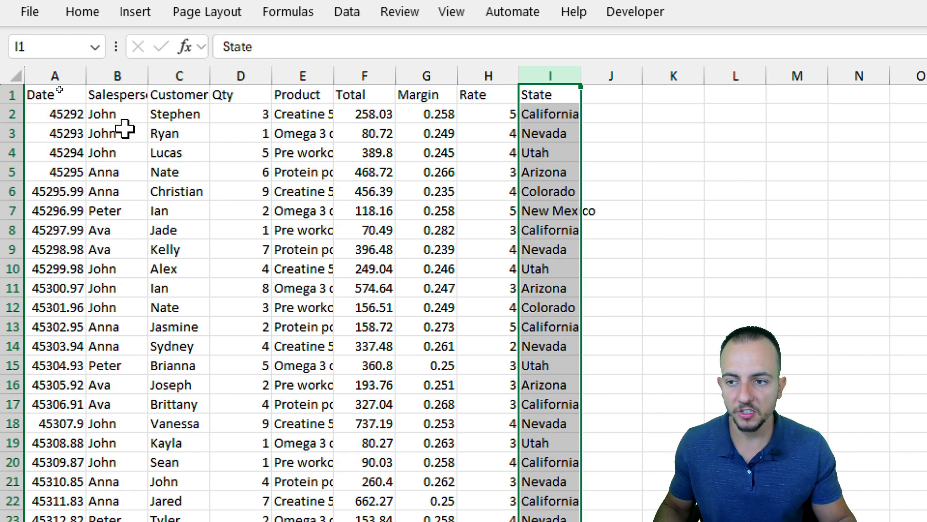
click(63, 75)
click(116, 74)
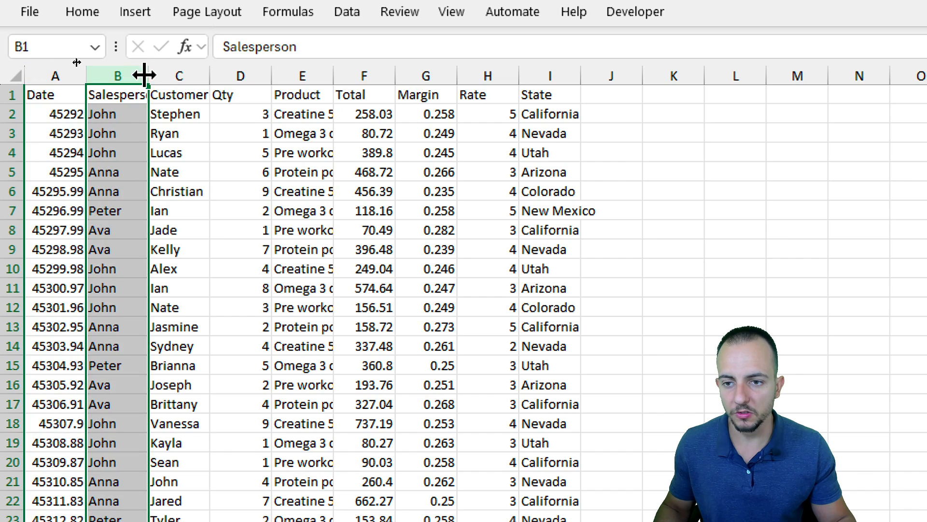
click(178, 75)
click(249, 72)
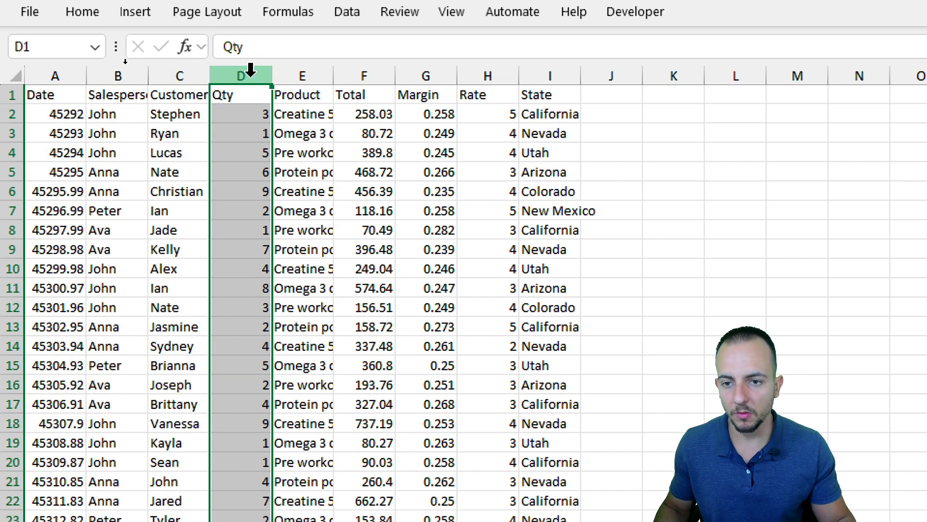
click(316, 71)
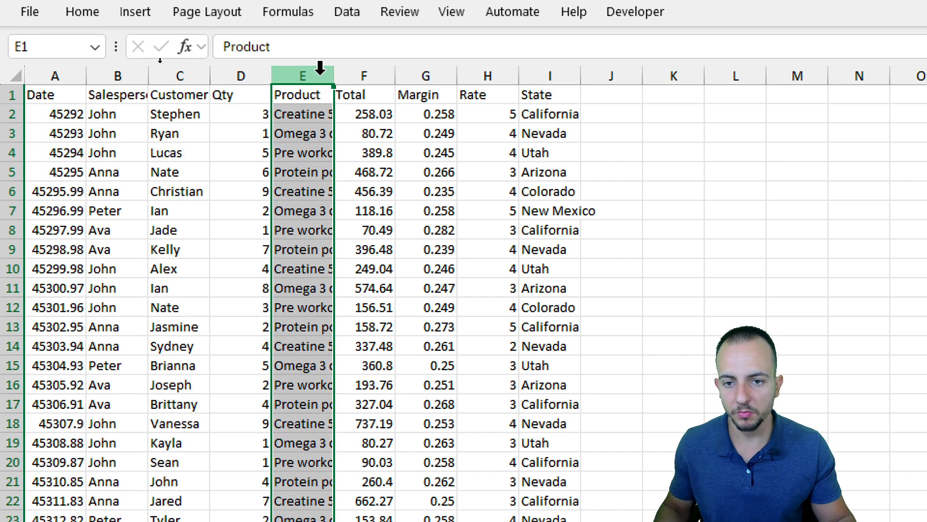
click(380, 76)
click(429, 76)
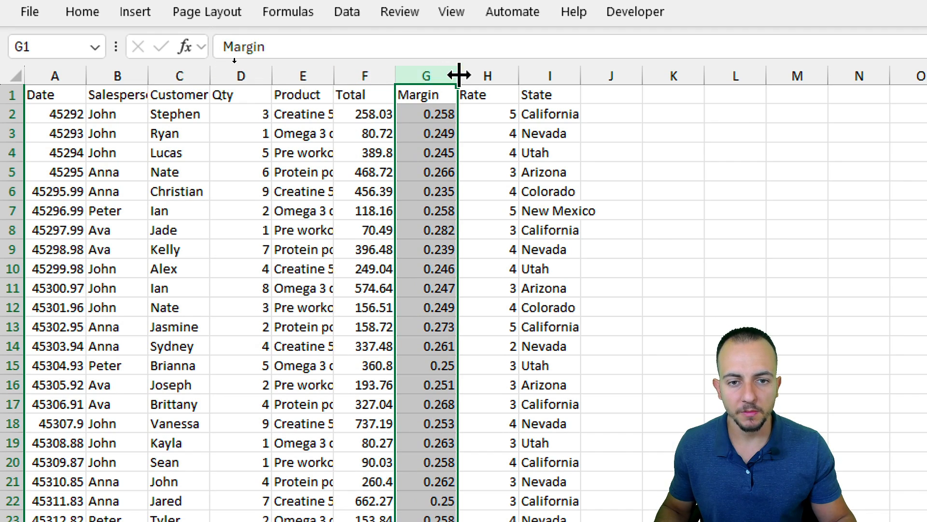
click(494, 72)
click(552, 73)
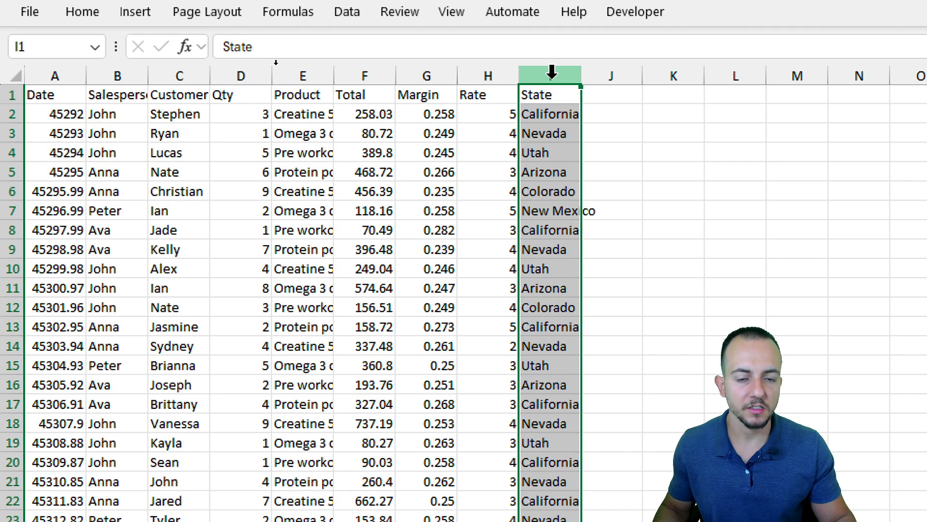
click(61, 94)
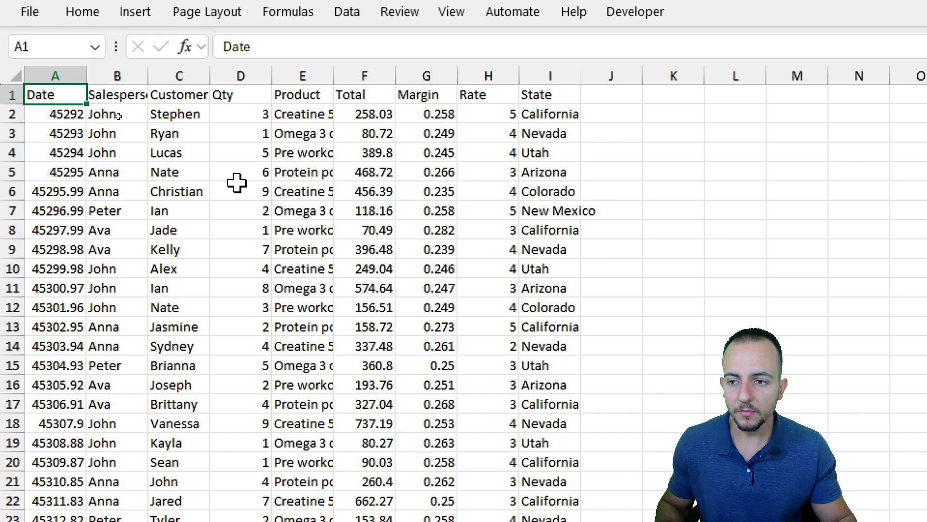
Examine the unformatted values in the Date column, temporarily marking the one in row 3 with a red box and arrow.
click(64, 76)
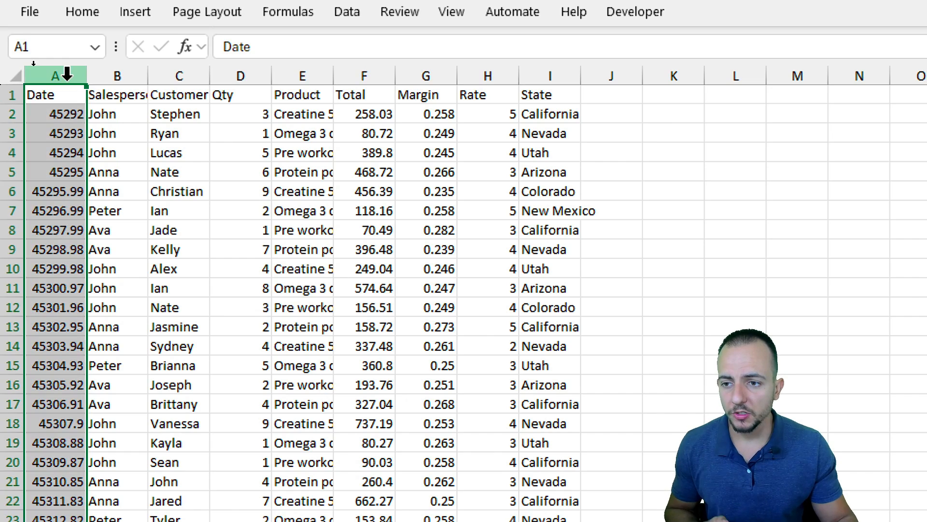
click(71, 98)
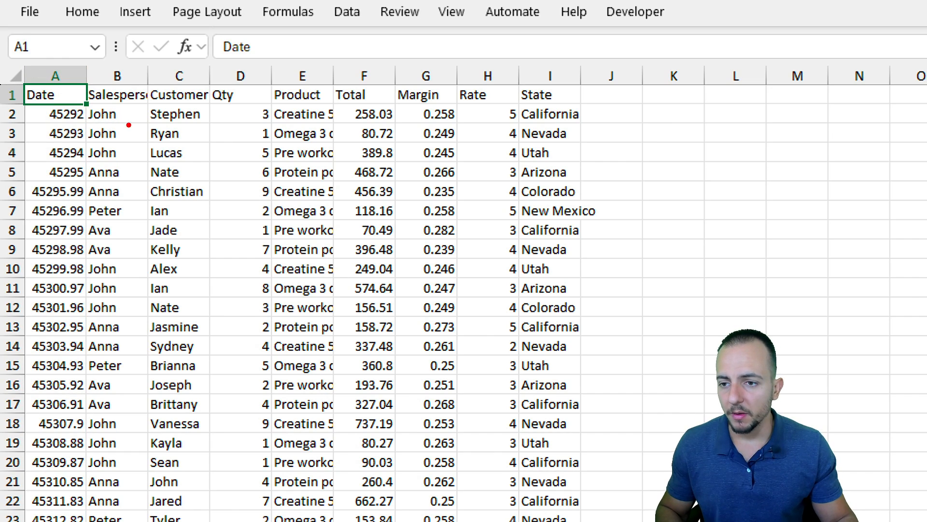
mouse_move(42, 122)
mouse_down()
mouse_move(93, 147)
mouse_move(166, 212)
mouse_up()
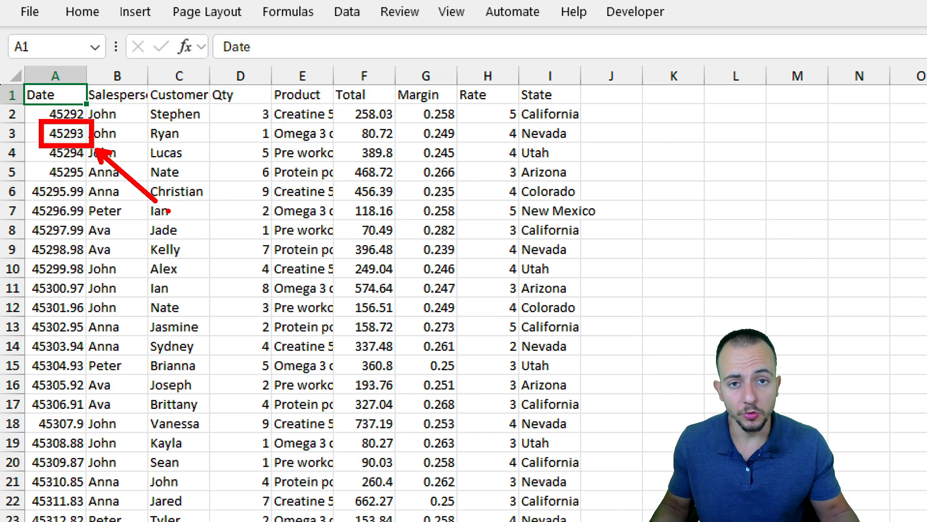
key(Escape)
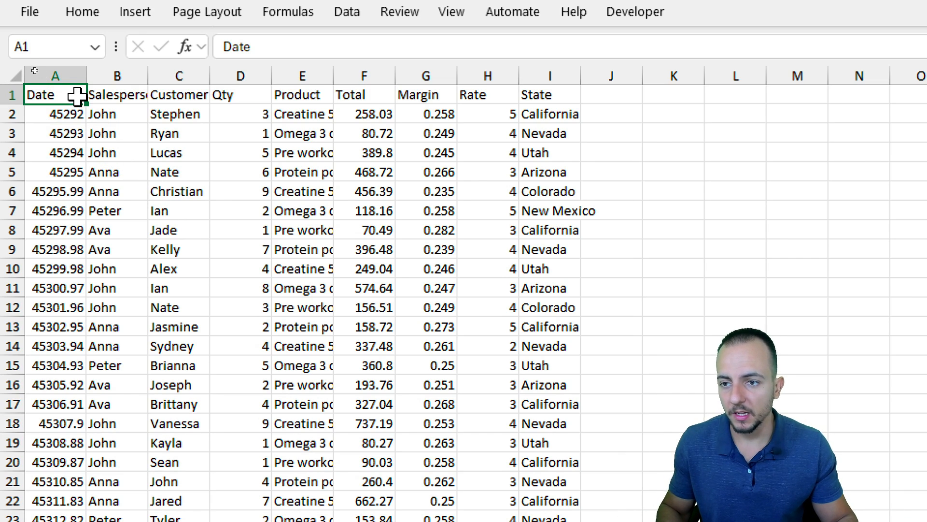
Format the whole Date column as Short Date.
click(68, 68)
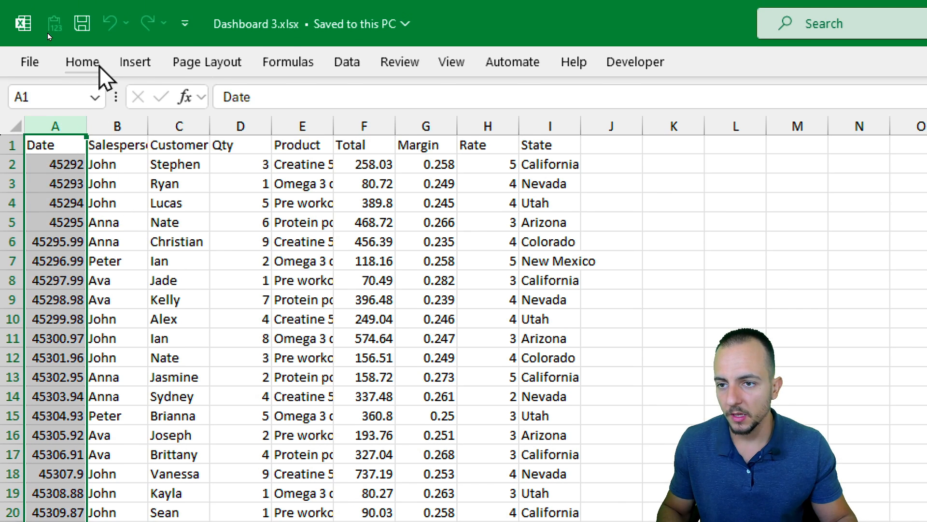
click(94, 68)
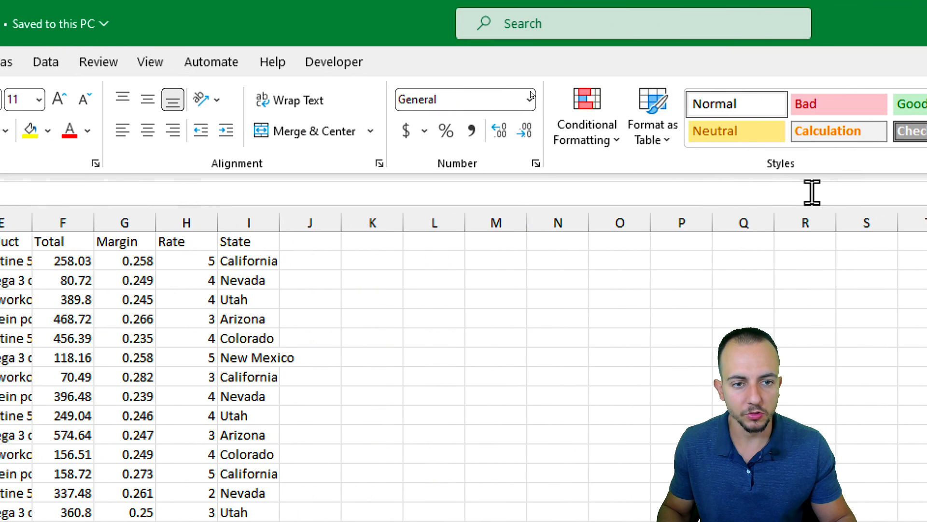
click(526, 101)
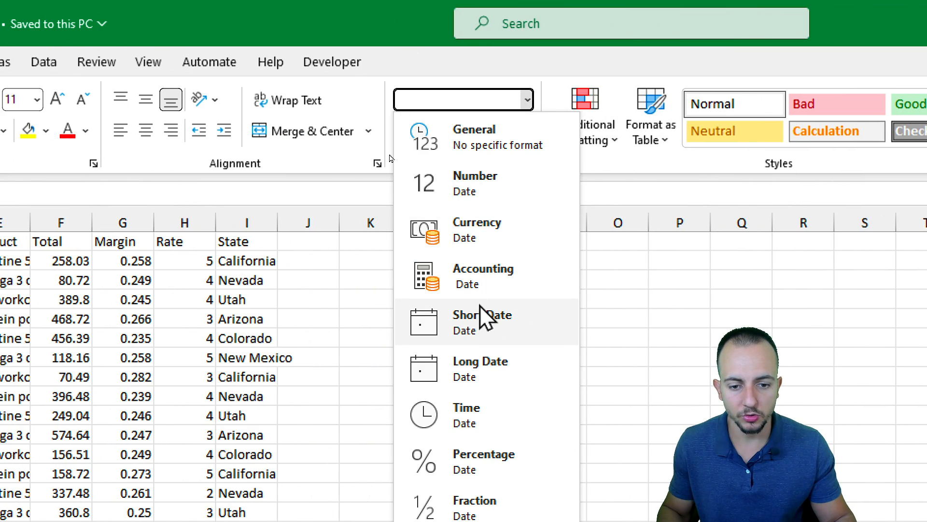
click(466, 319)
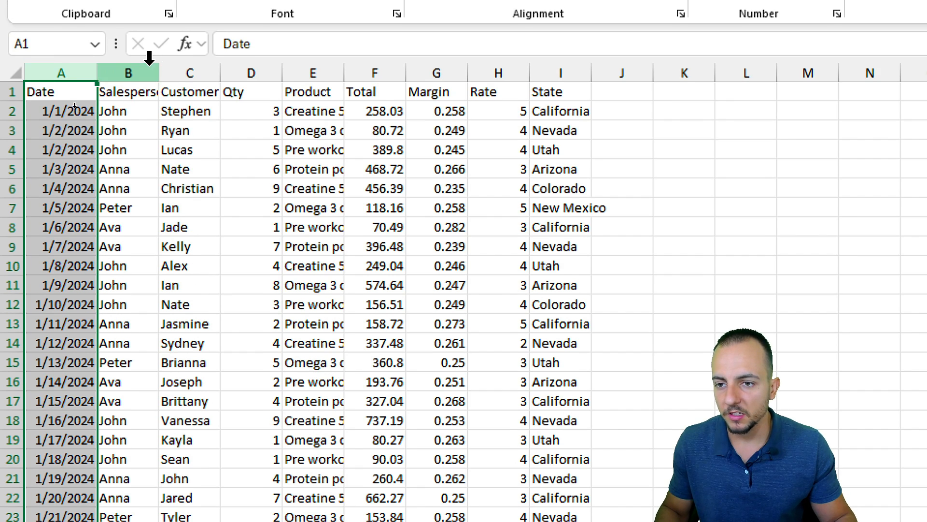
Go through the columns from Salesperson to Total and format the whole Total column as Accounting in dollars.
click(150, 27)
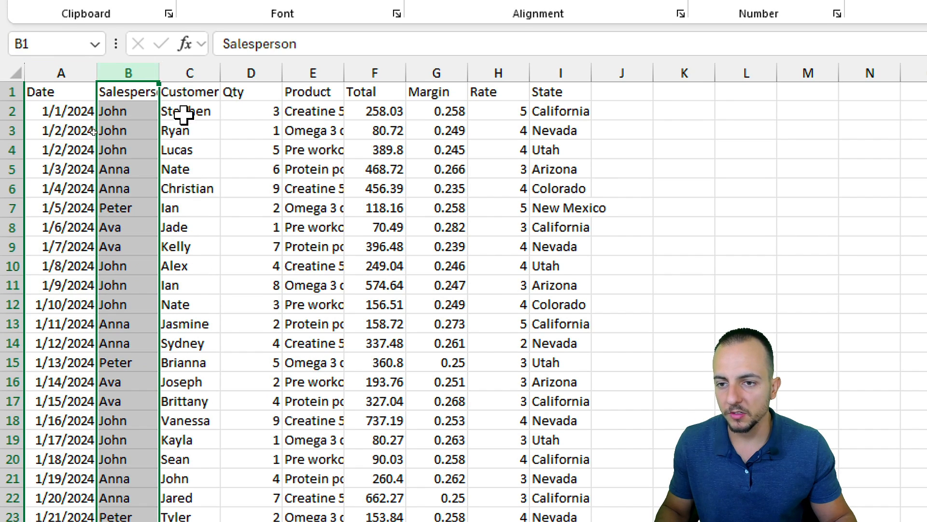
click(201, 70)
click(270, 73)
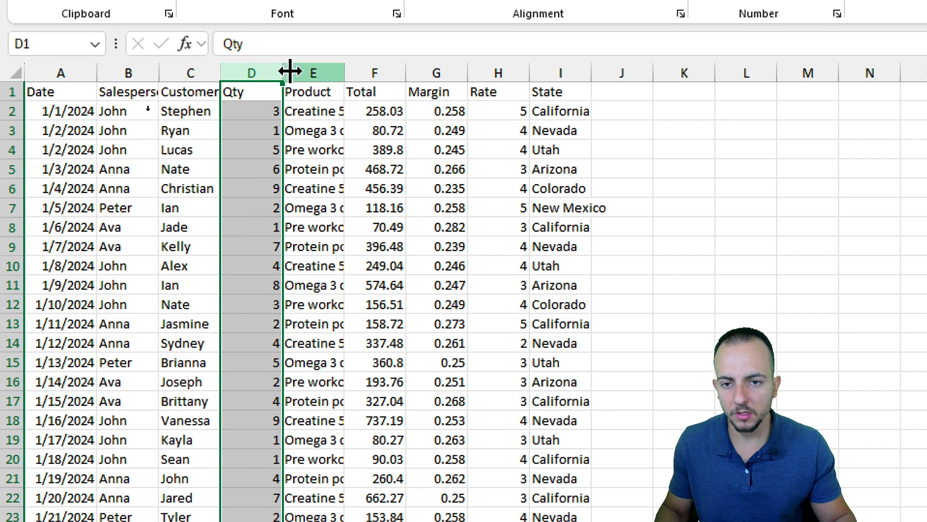
click(319, 68)
click(371, 68)
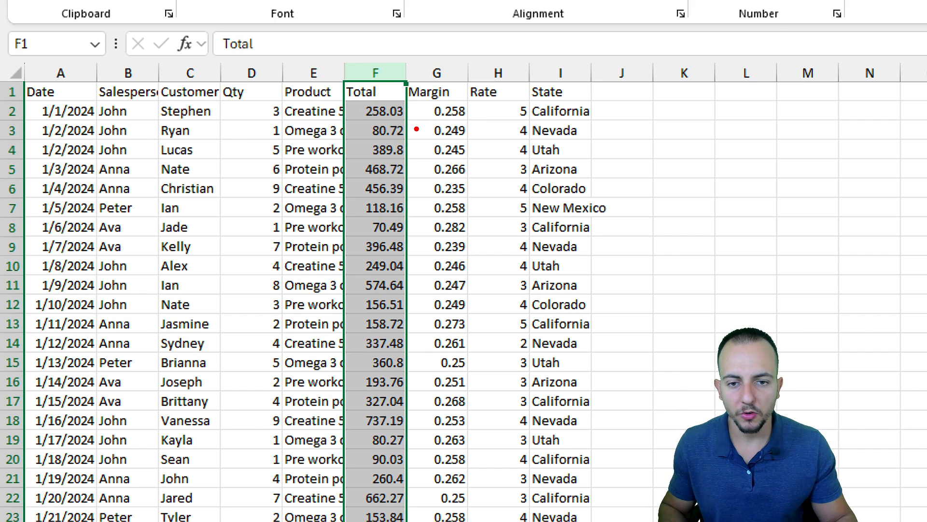
drag(417, 129, 507, 187)
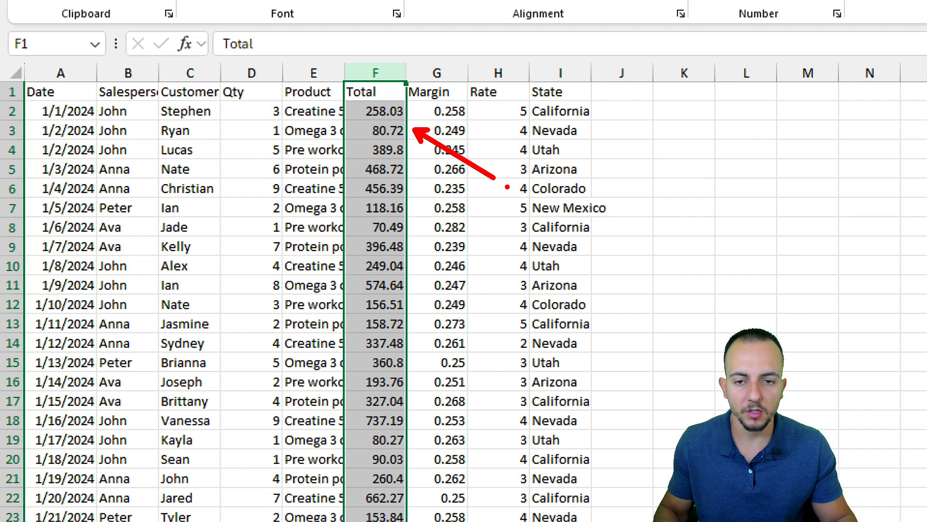
key(Escape)
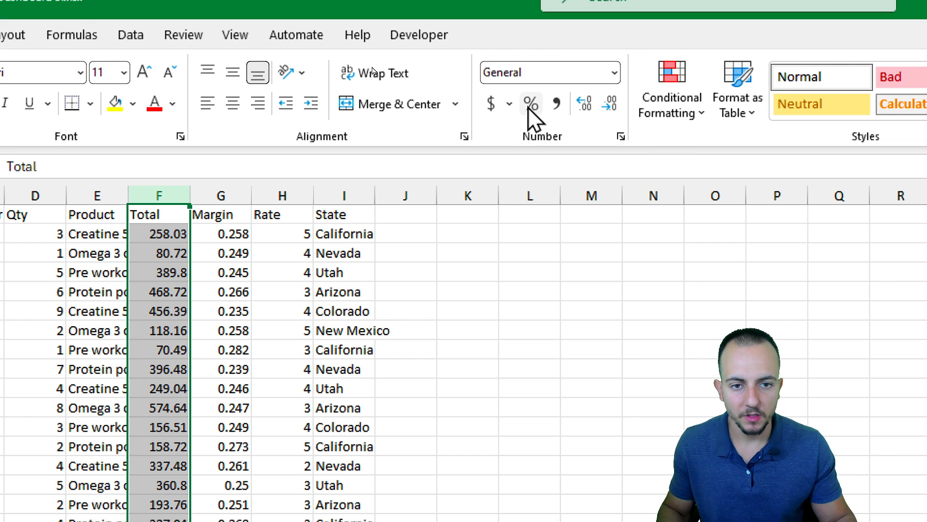
click(491, 104)
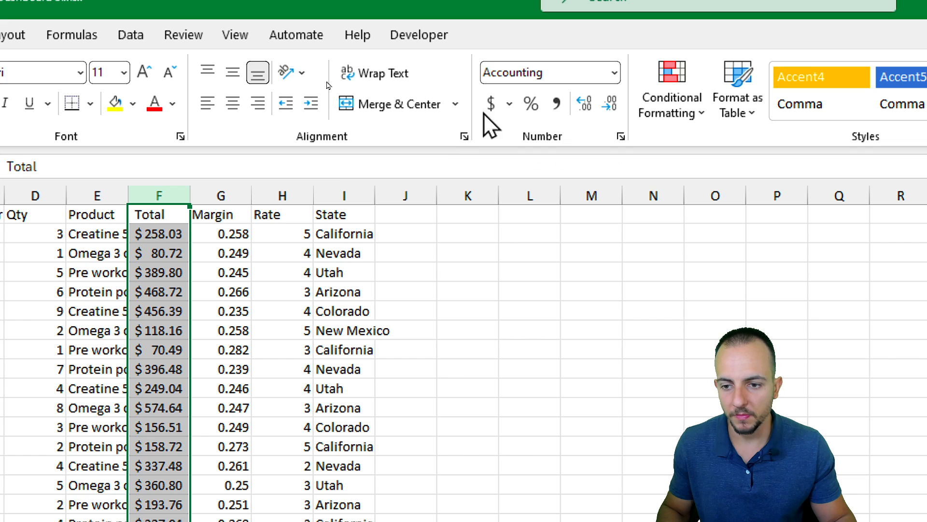
Format the whole Margin column as a percentage with two decimal places.
click(227, 182)
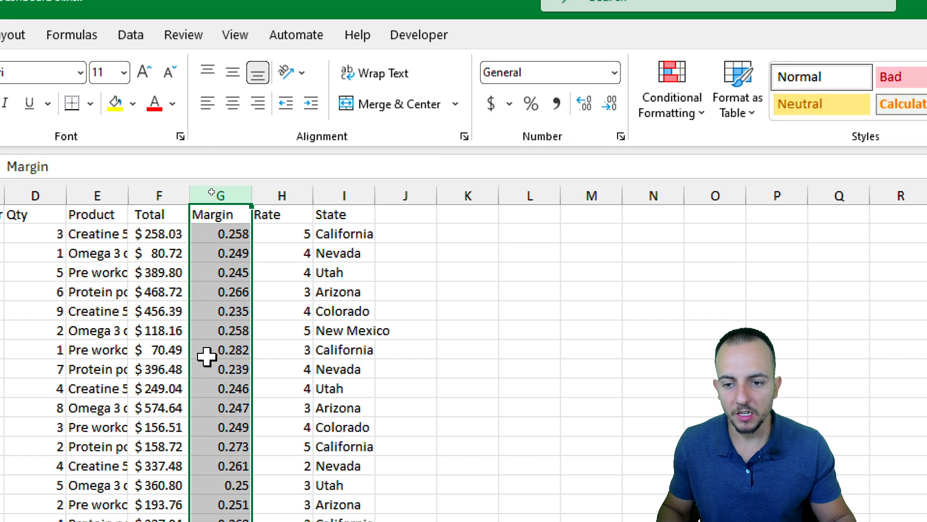
click(532, 105)
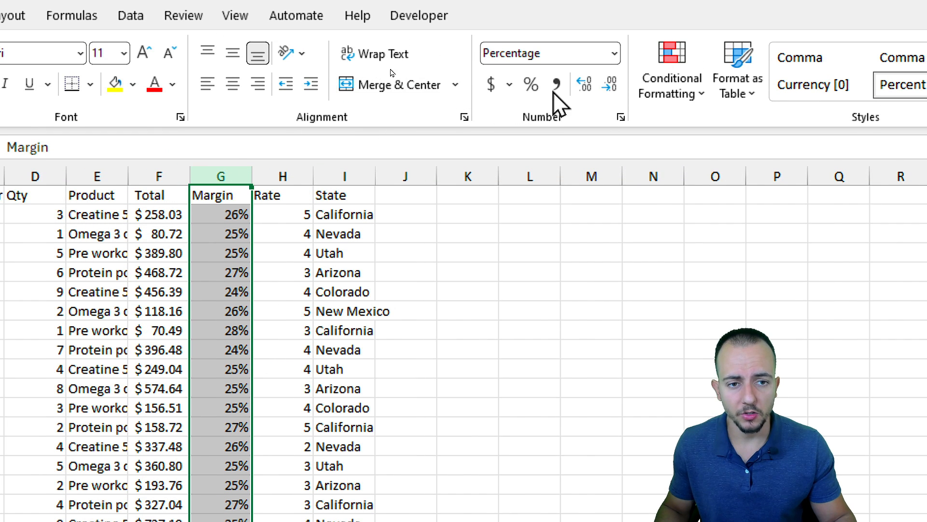
click(590, 89)
click(590, 88)
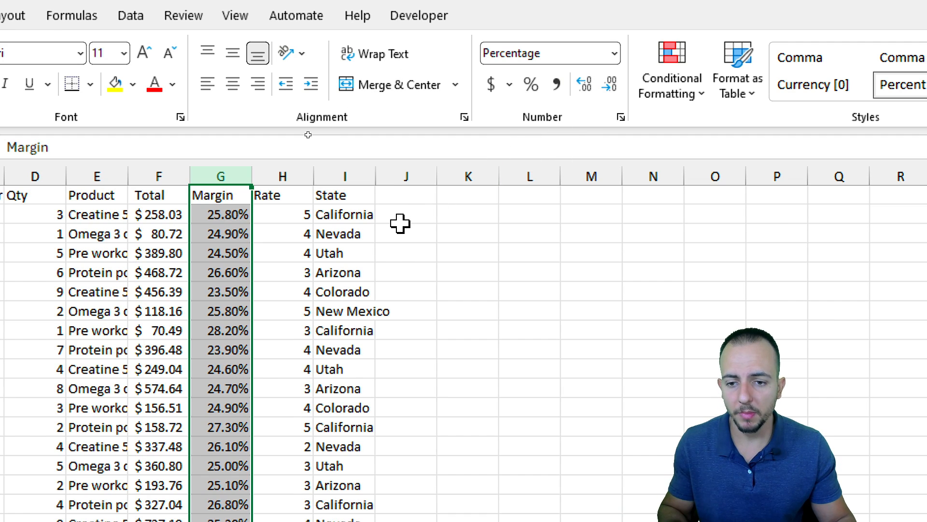
Convert the sales data range $A$1:$I$3661 into a table, keeping the first row as headers.
drag(345, 170, 54, 188)
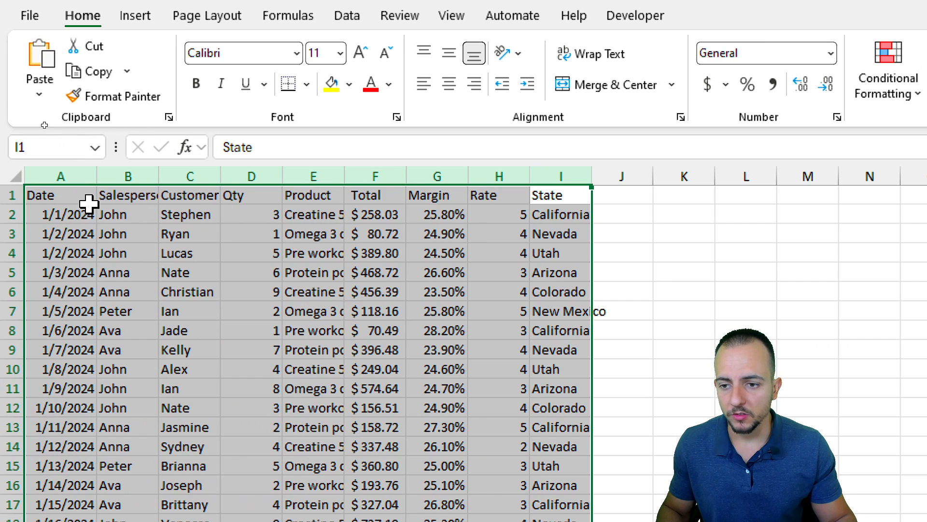
click(66, 200)
click(243, 254)
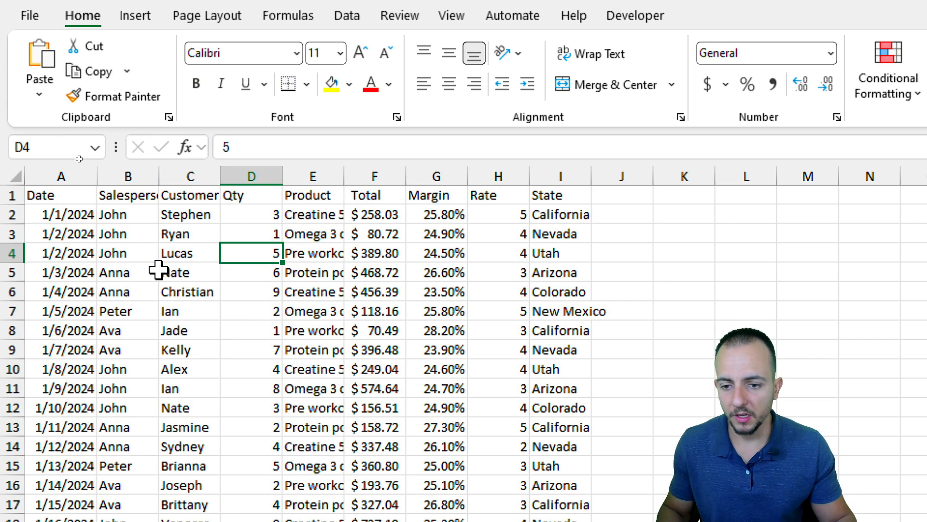
click(156, 271)
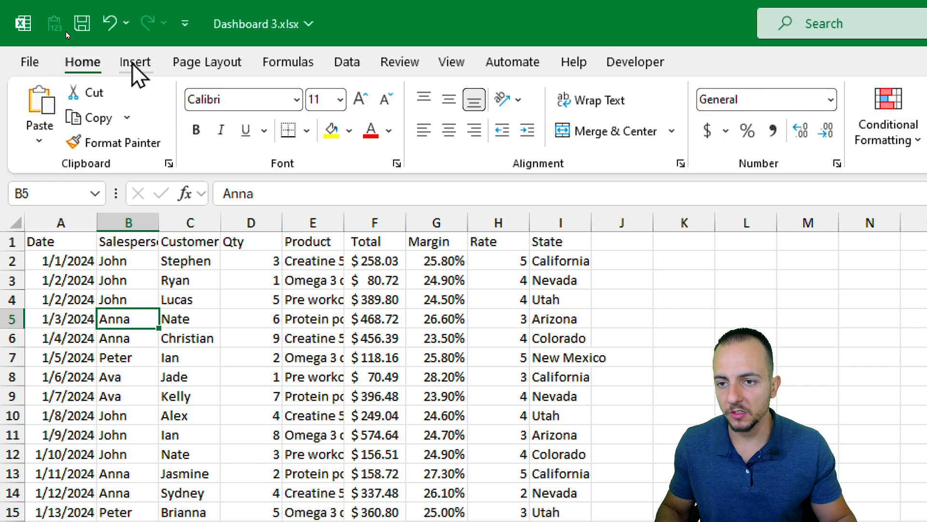
click(134, 17)
click(195, 127)
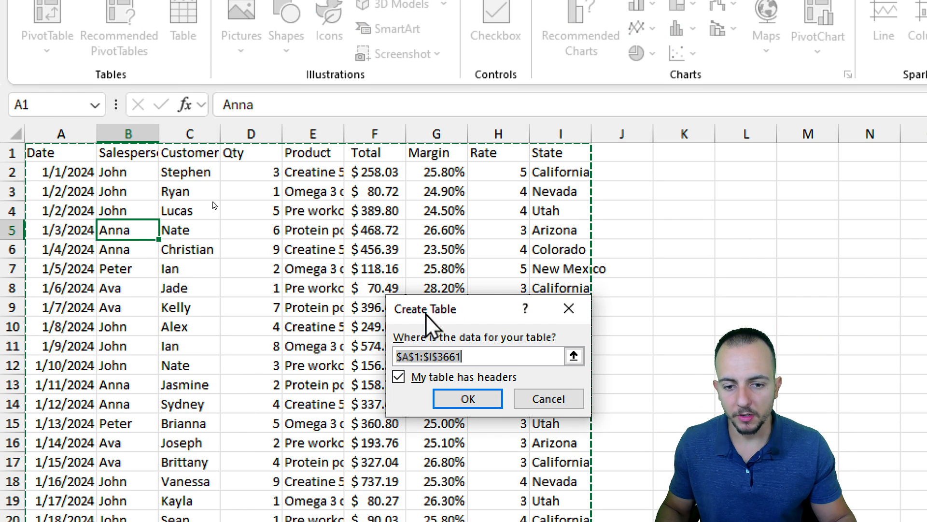
drag(425, 410, 145, 325)
drag(147, 234, 127, 220)
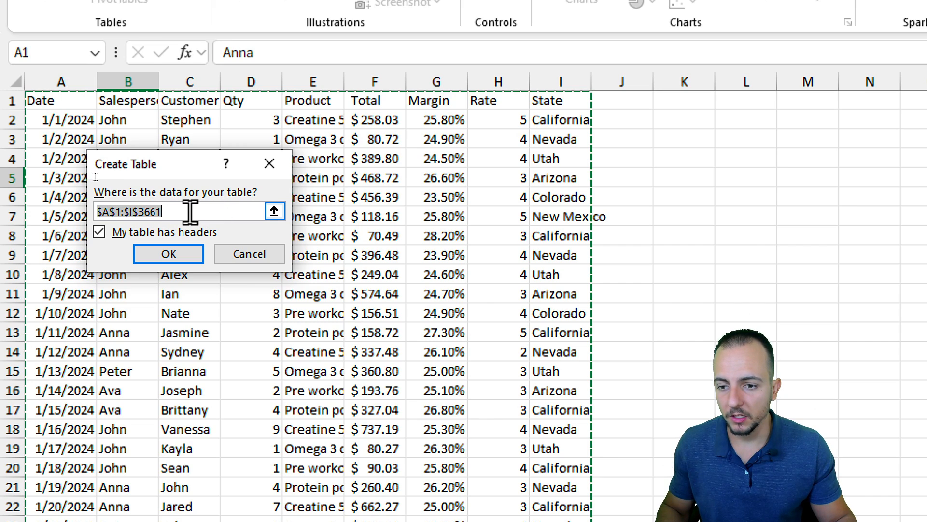
click(111, 233)
click(147, 234)
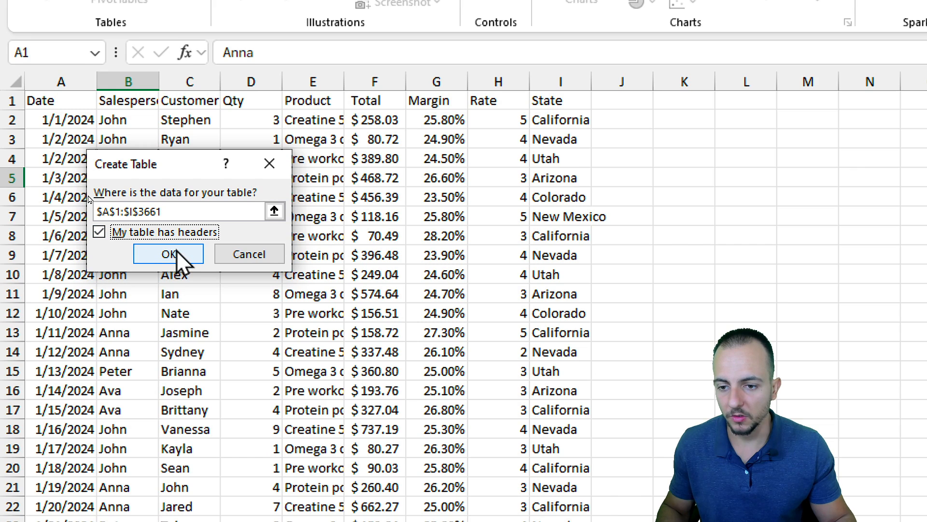
click(170, 254)
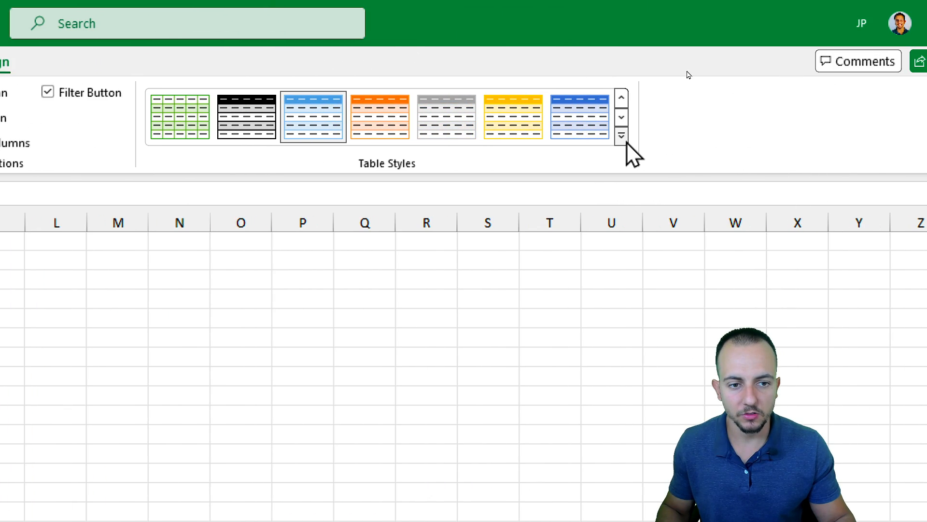
Try other light table styles, then apply the light one with a solid orange header and orange row lines.
click(622, 137)
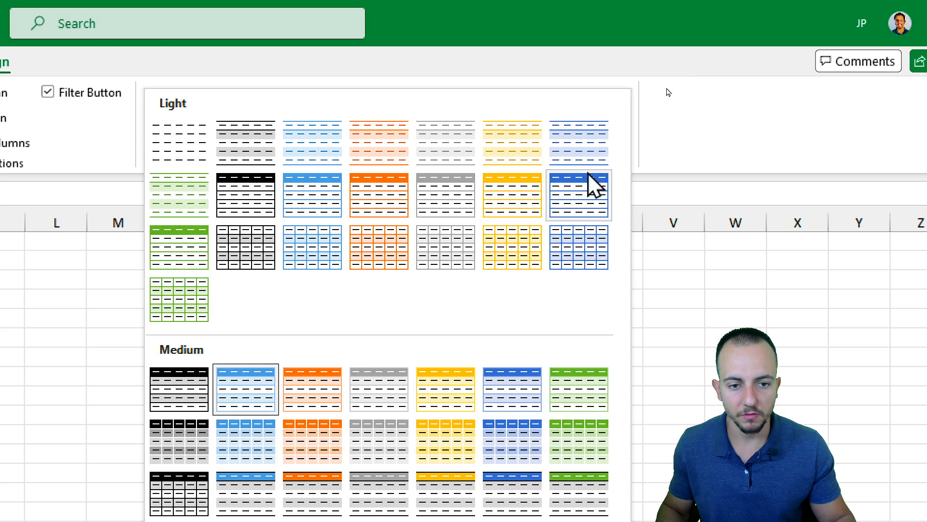
click(518, 207)
click(581, 129)
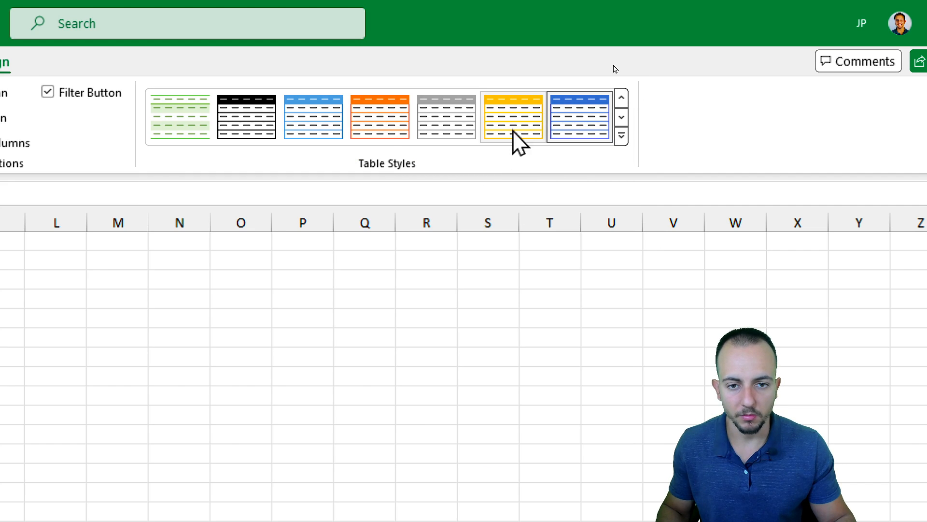
click(392, 129)
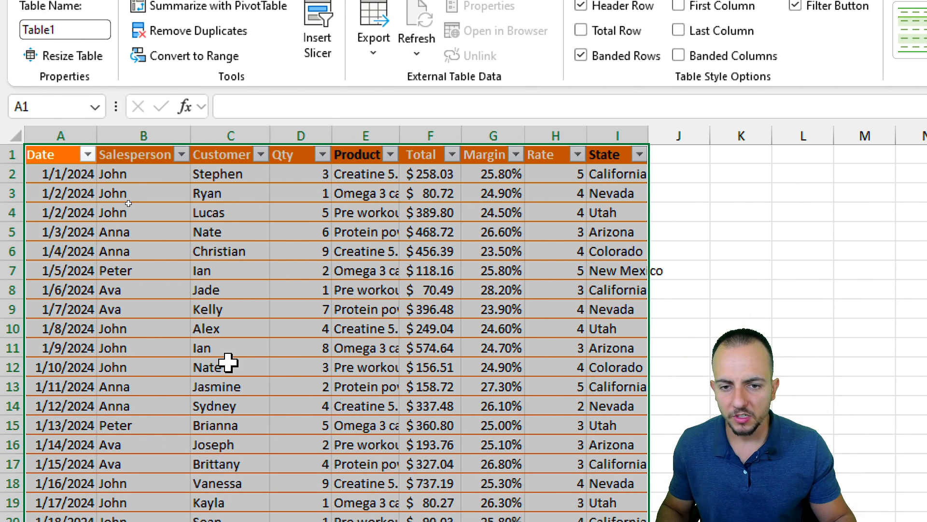
Set the font color of the entire table header row, from Date to State, to white.
click(330, 233)
click(377, 155)
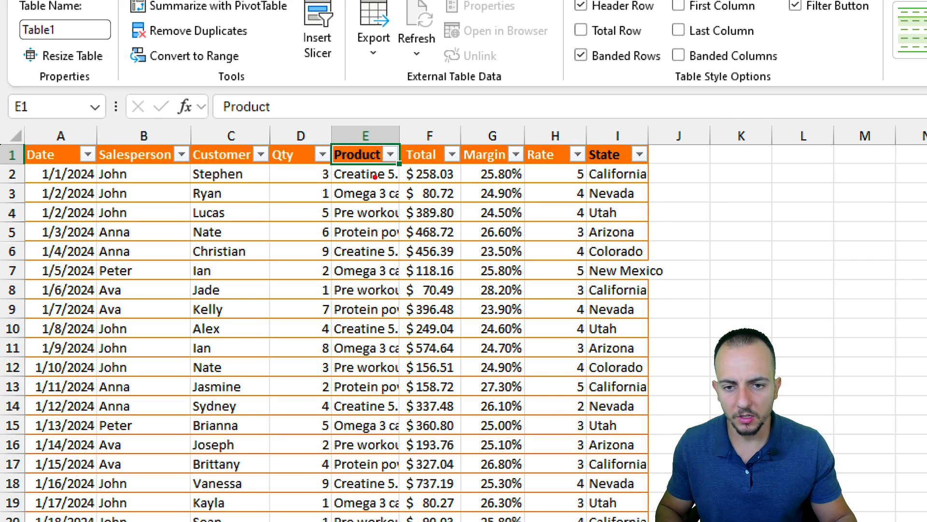
drag(328, 135, 404, 164)
drag(582, 141, 664, 175)
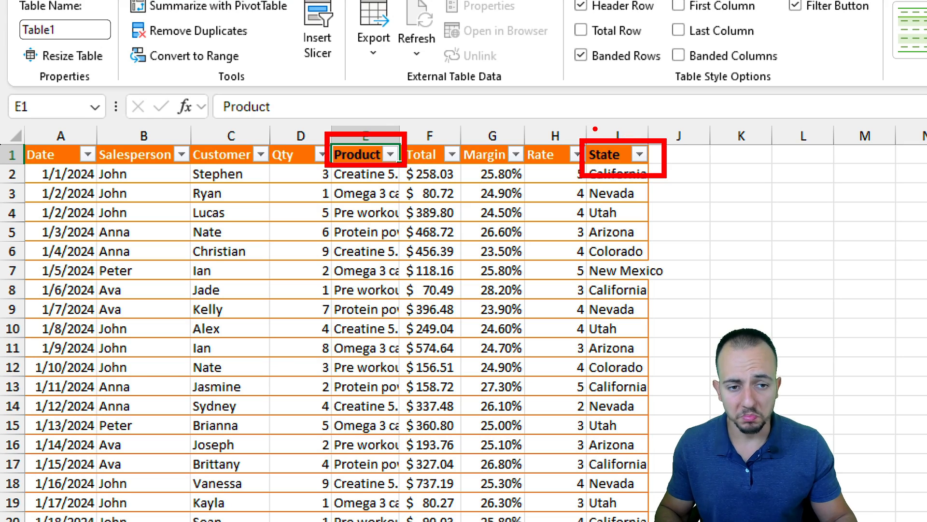
drag(600, 153, 34, 150)
click(81, 50)
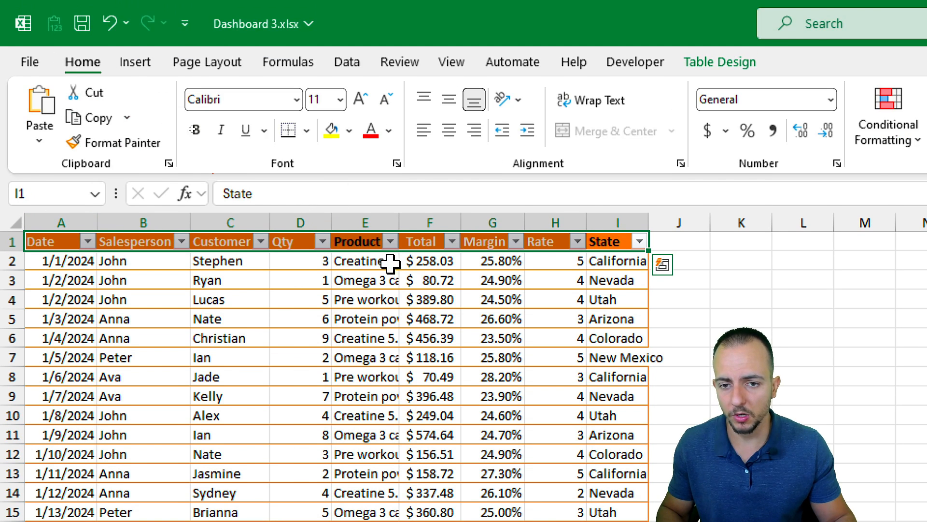
click(389, 131)
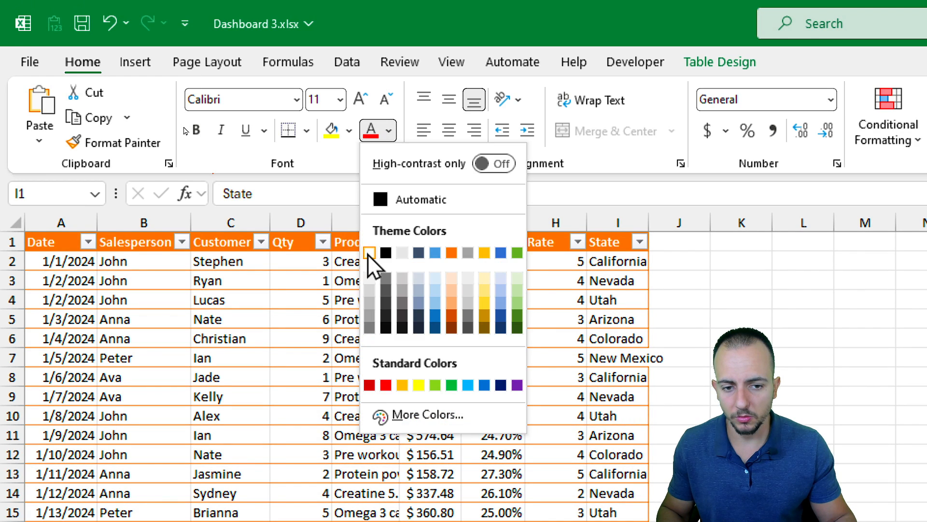
click(370, 253)
click(352, 298)
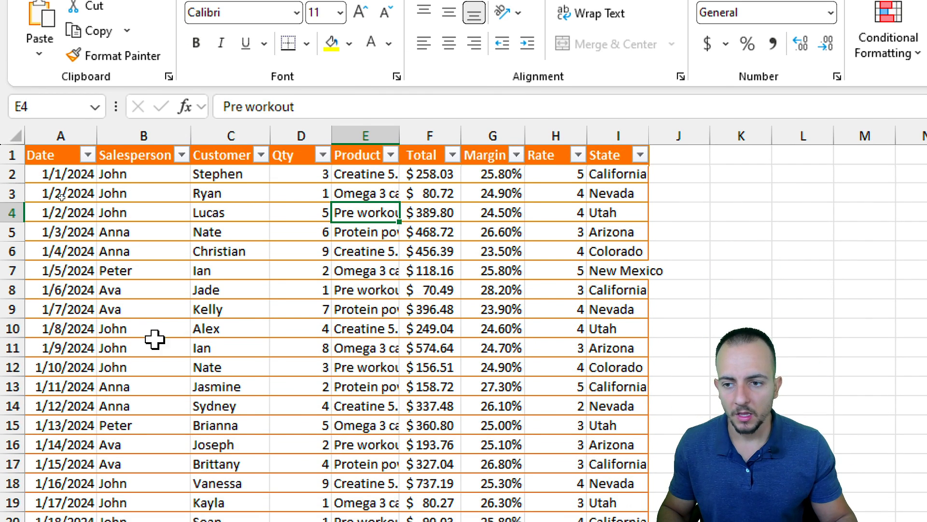
Try to fit the widths of columns A through K to their contents.
drag(64, 126, 748, 155)
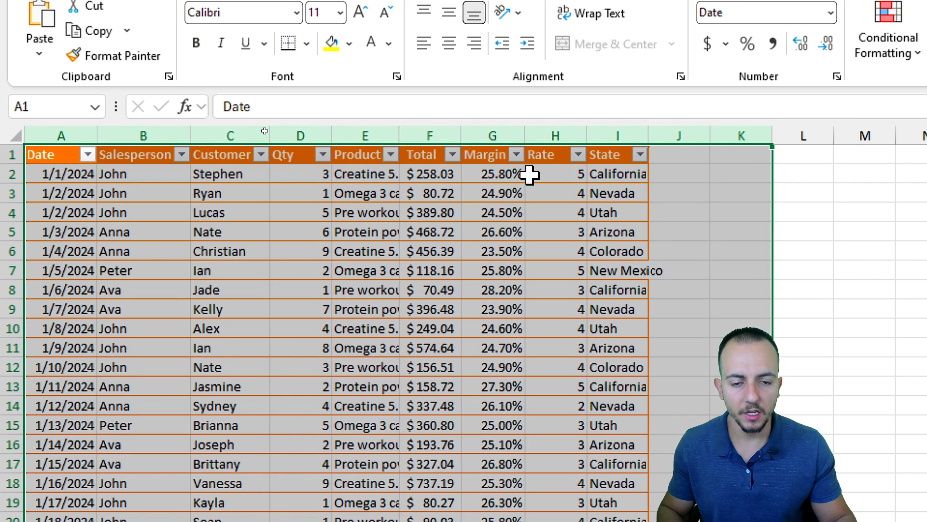
drag(530, 110, 540, 109)
drag(591, 90, 602, 144)
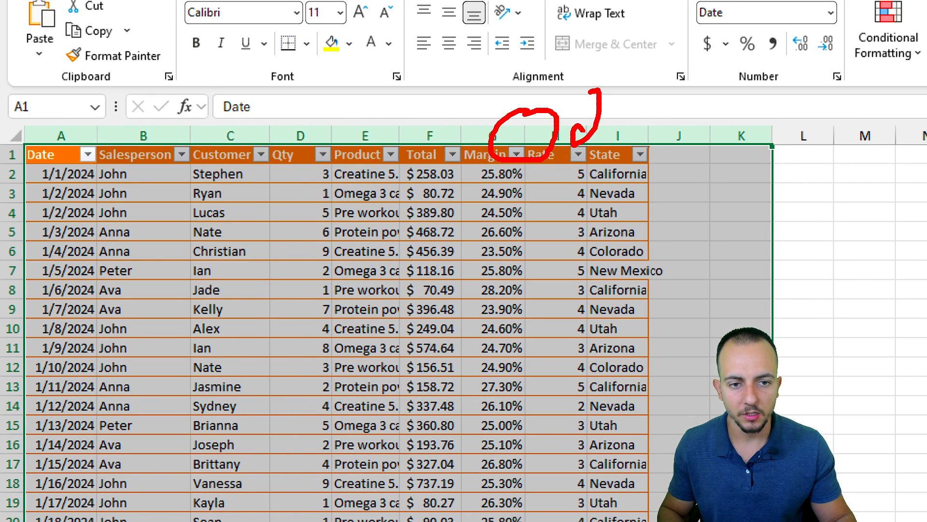
drag(668, 91, 613, 141)
drag(628, 101, 645, 131)
key(Escape)
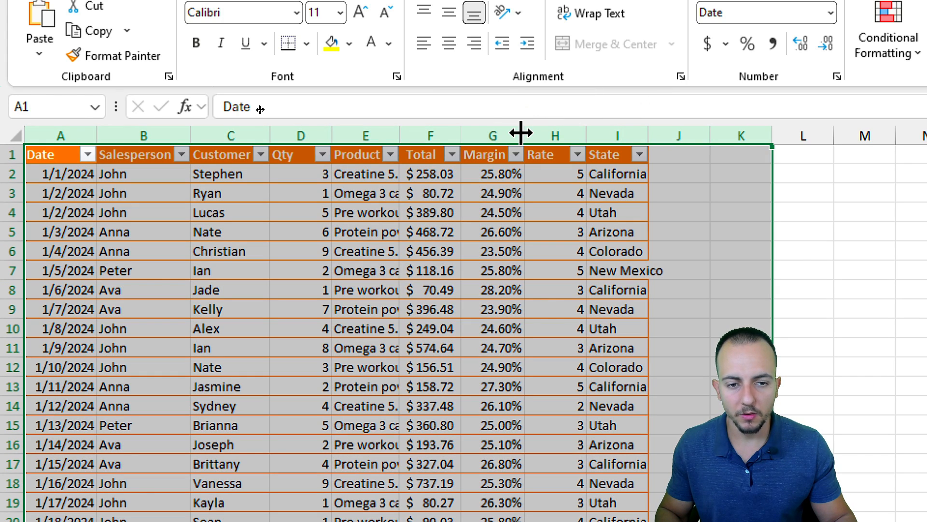
double_click(521, 132)
click(511, 130)
click(400, 176)
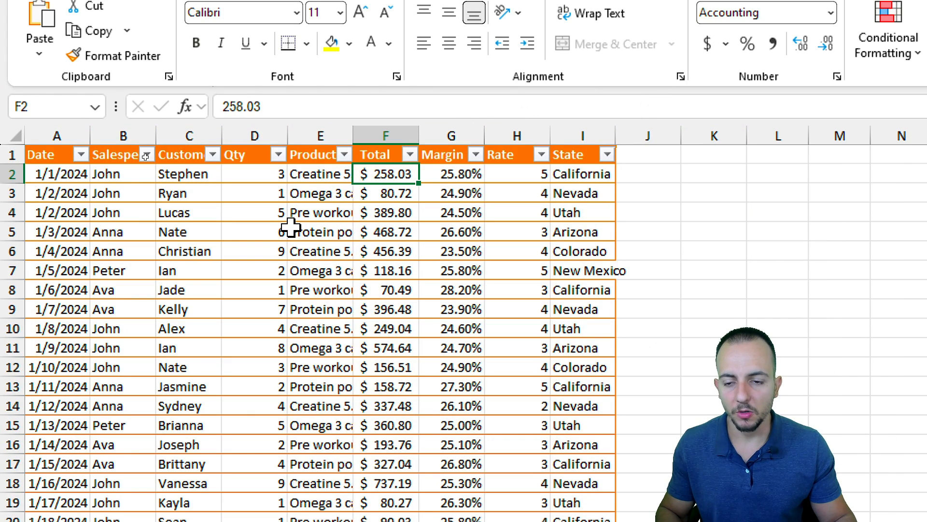
Autofit the widths of all table columns, from Date to State, to their contents.
click(33, 154)
click(53, 149)
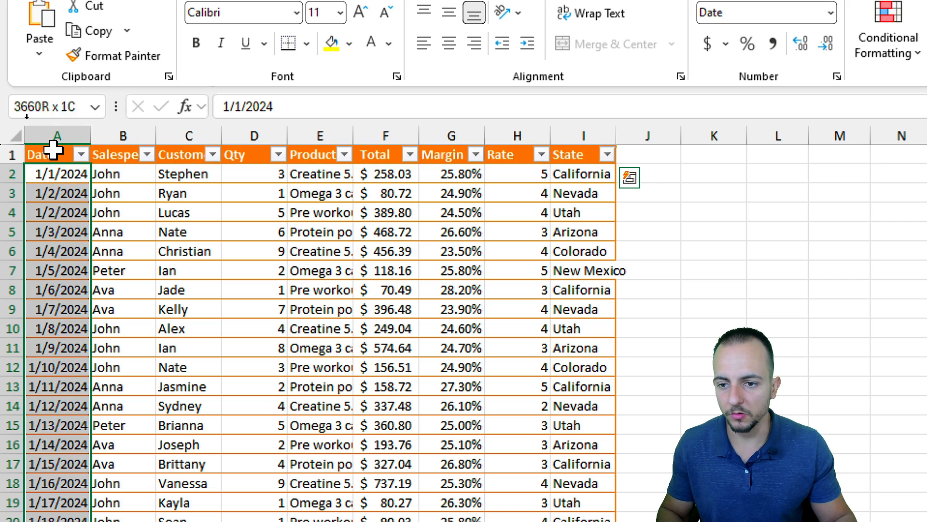
click(58, 155)
drag(583, 135, 45, 133)
double_click(91, 130)
click(110, 236)
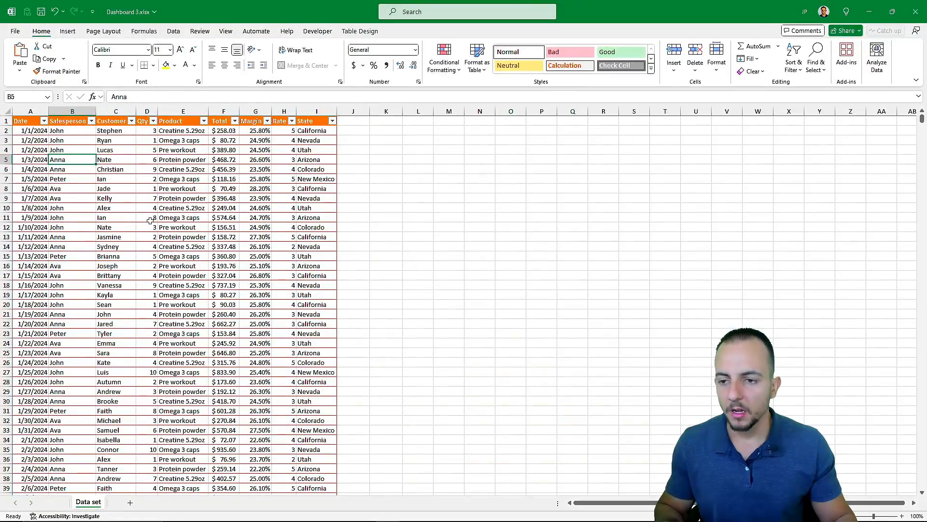
Look through the table's records down to its last row and the empty rows below it.
scroll(150, 221, down, 15)
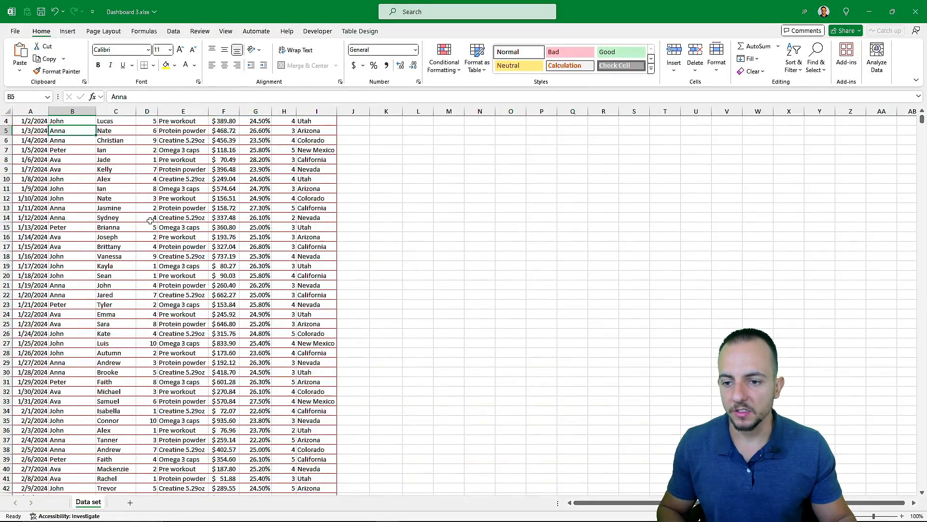
scroll(151, 220, down, 9)
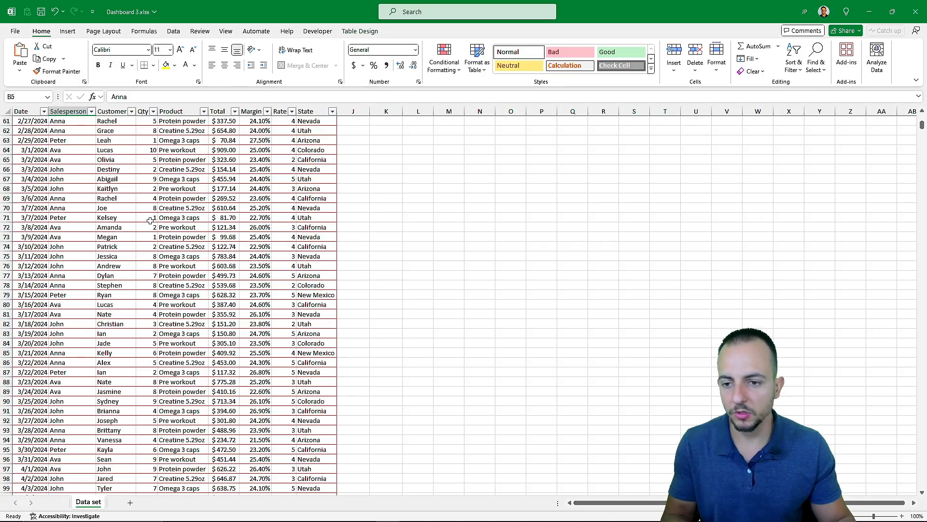
scroll(151, 220, down, 12)
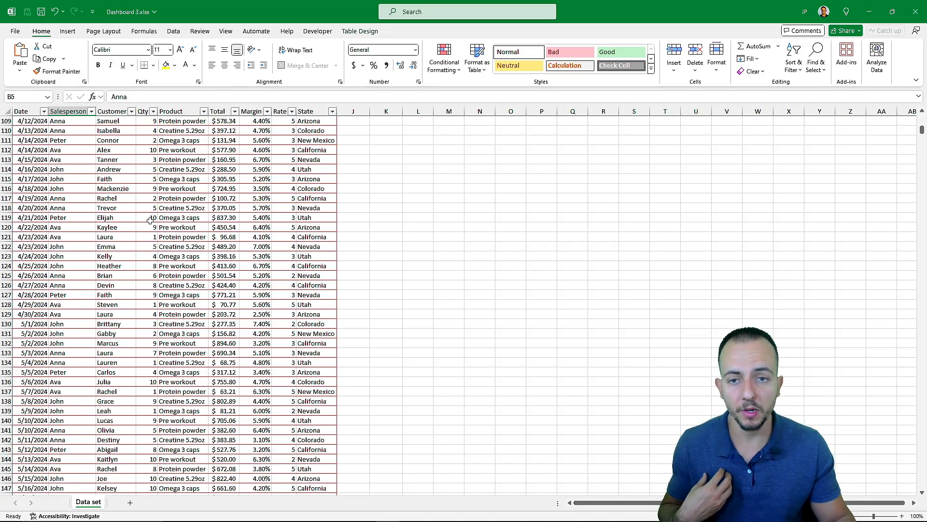
key(ctrl+Down)
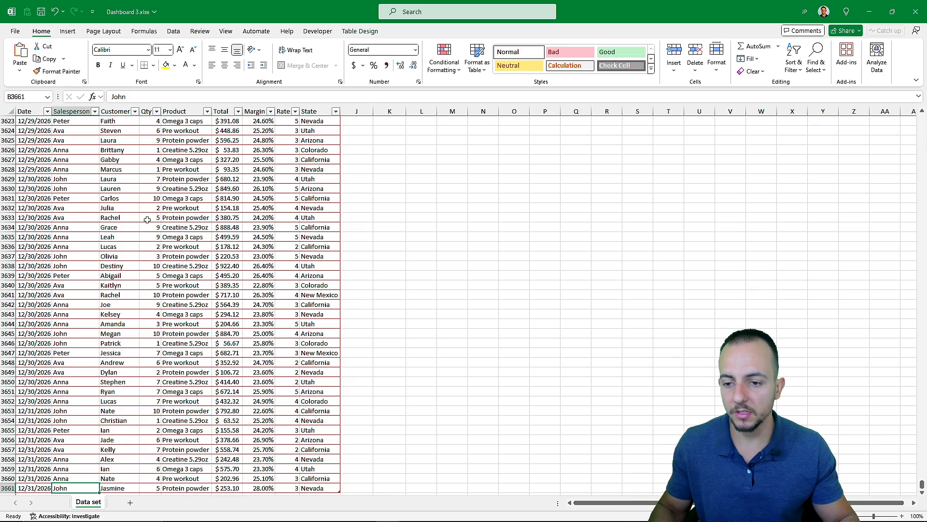
scroll(82, 203, down, 10)
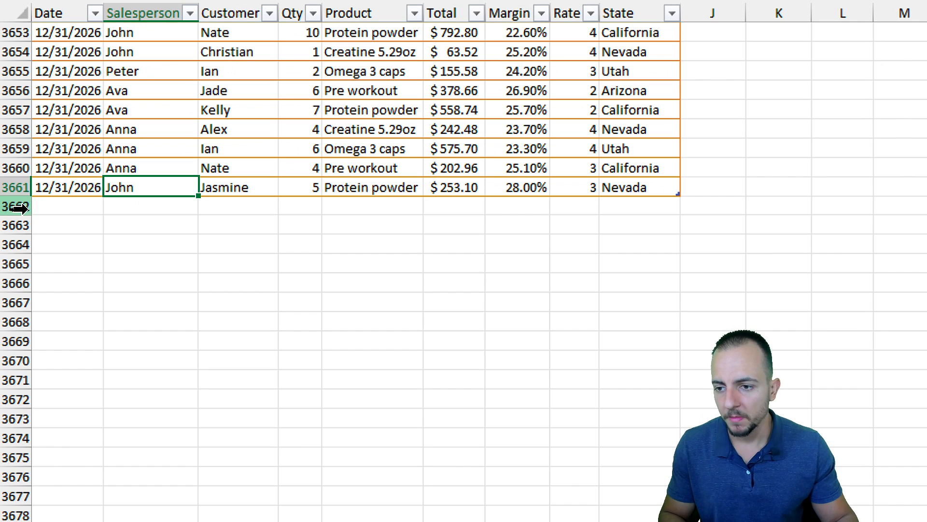
Enter the date 12/31/2026 in cell A3662, directly below the table's last record.
click(77, 208)
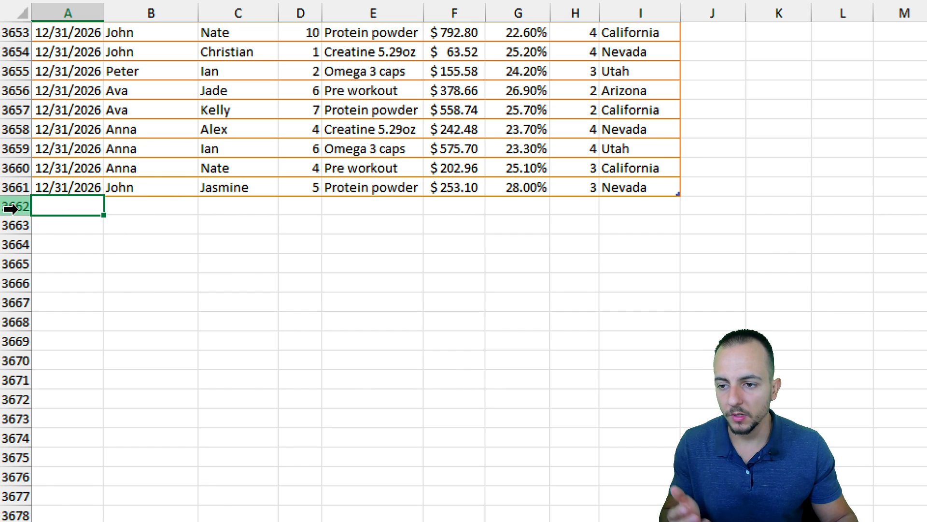
drag(10, 208, 20, 360)
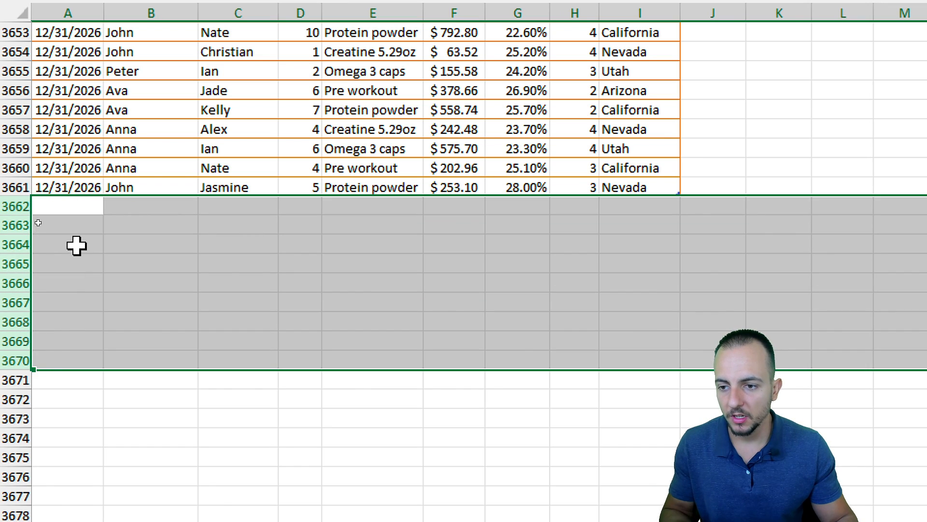
click(72, 208)
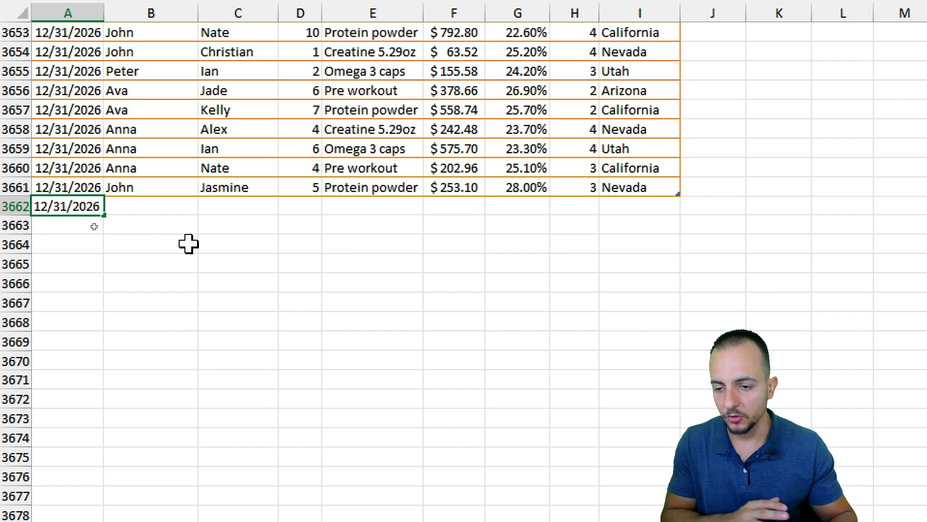
key(Return)
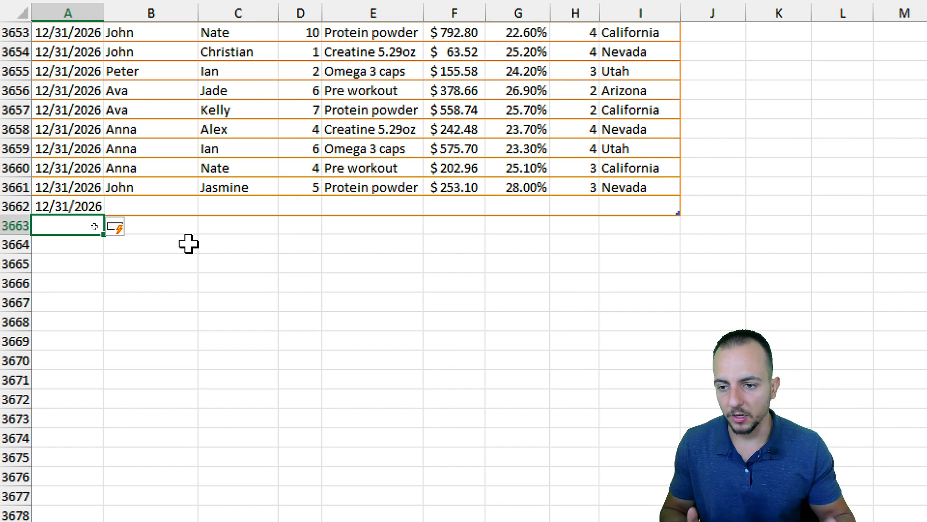
drag(104, 192, 683, 214)
drag(688, 143, 704, 143)
drag(695, 130, 695, 212)
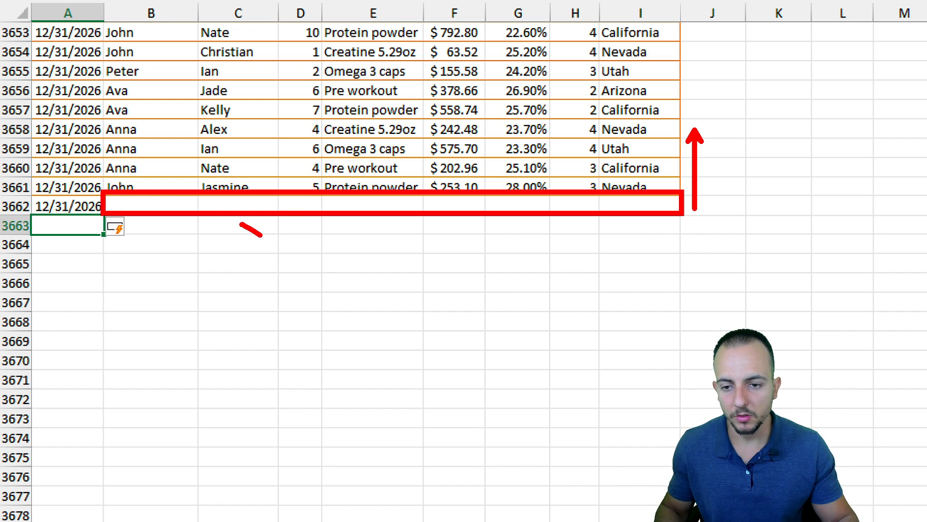
drag(261, 235, 298, 453)
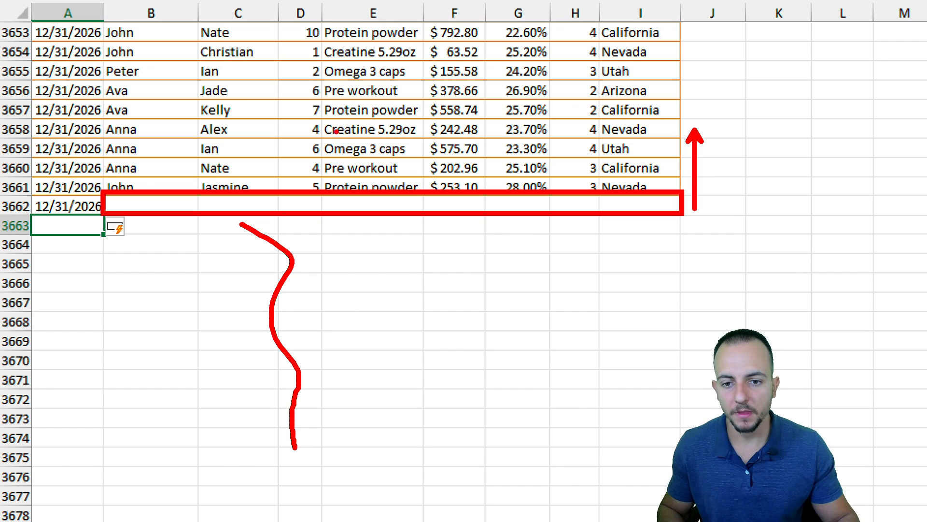
drag(336, 131, 336, 266)
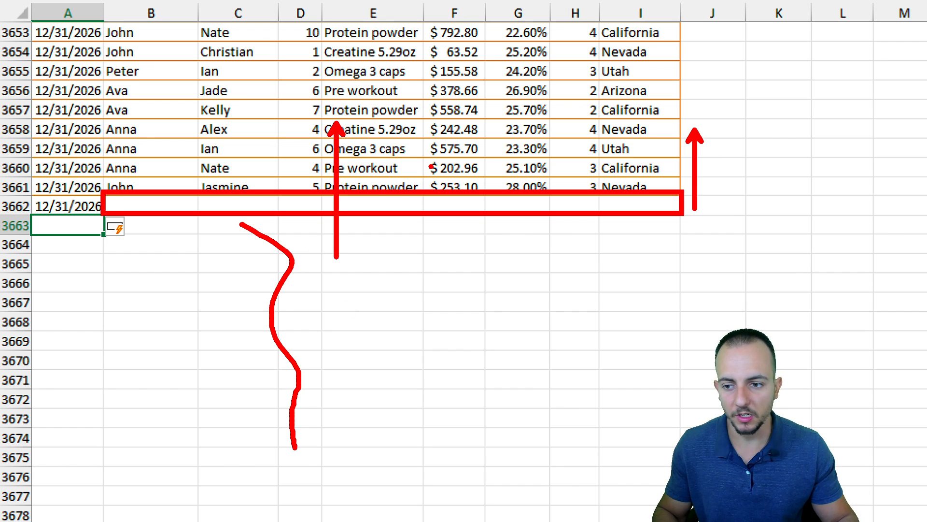
key(Escape)
Delete the entire row 3662 that holds only a date below the last complete record.
click(17, 206)
right_click(19, 206)
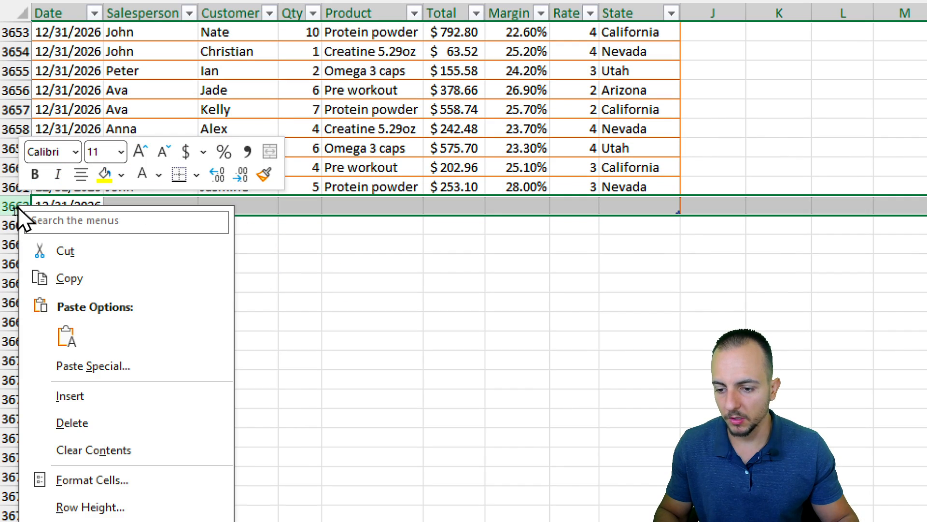
click(110, 425)
click(148, 169)
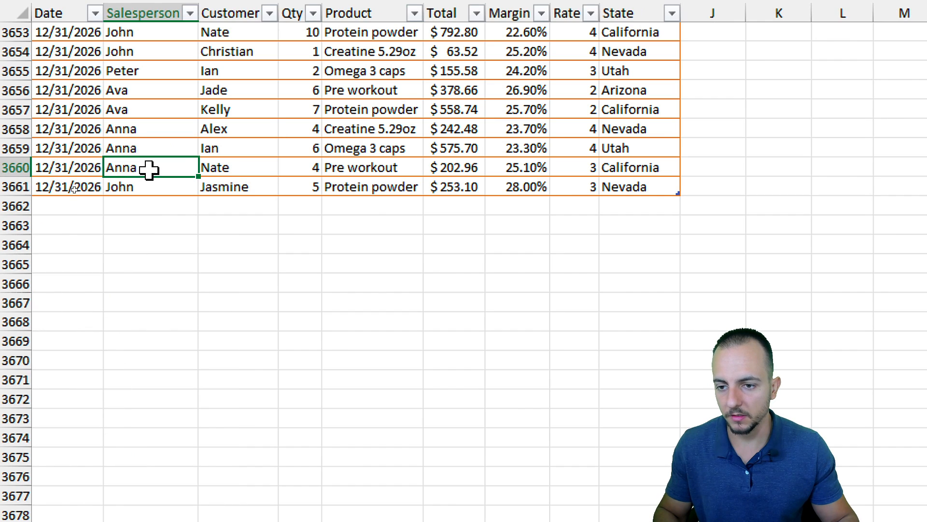
Create a PivotTable from Table1 and place it on a new worksheet.
key(ctrl+Home)
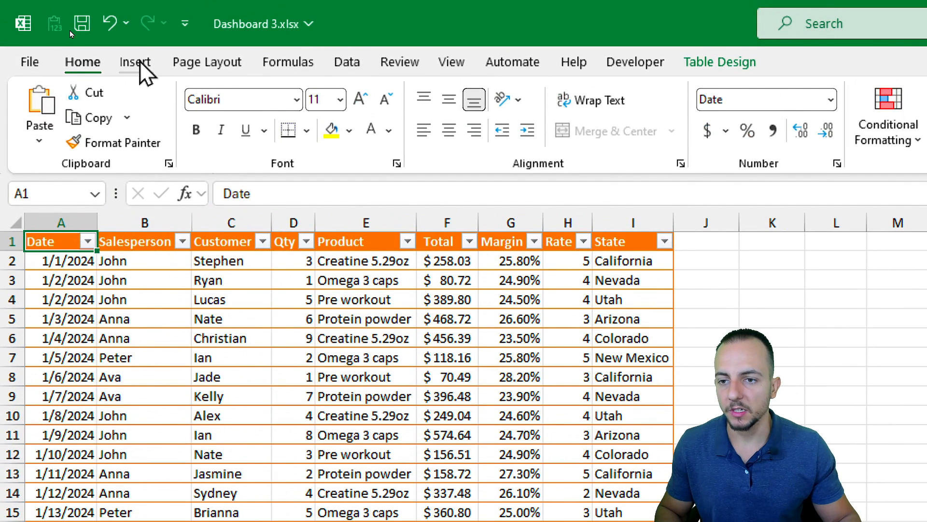
click(140, 62)
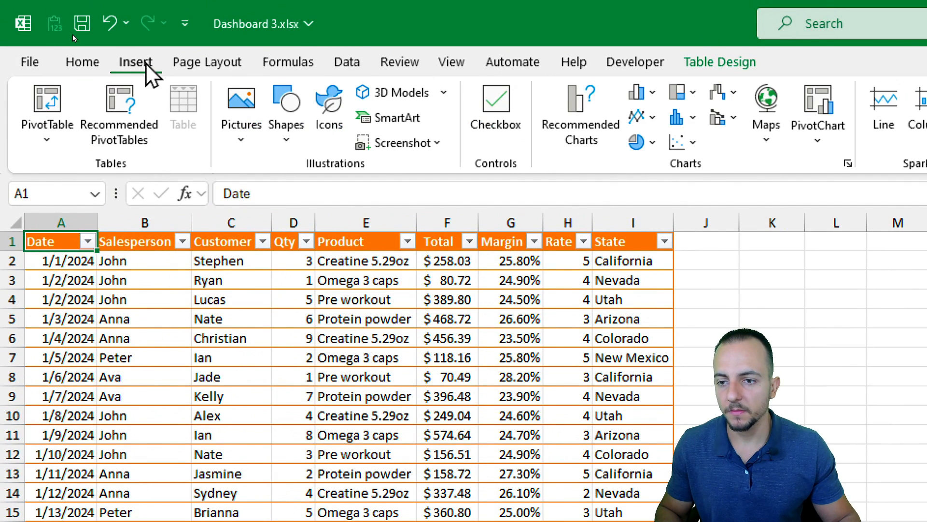
click(57, 103)
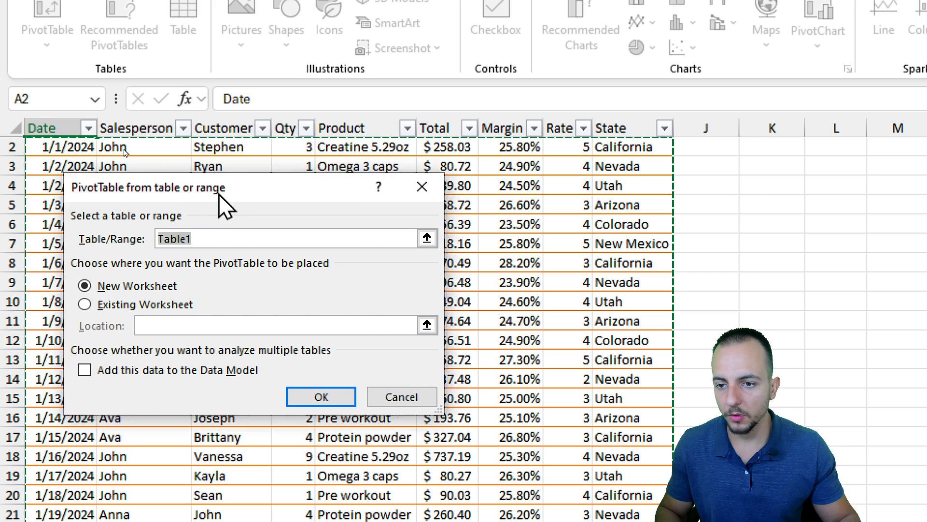
drag(224, 205, 275, 186)
scroll(65, 237, up, 1)
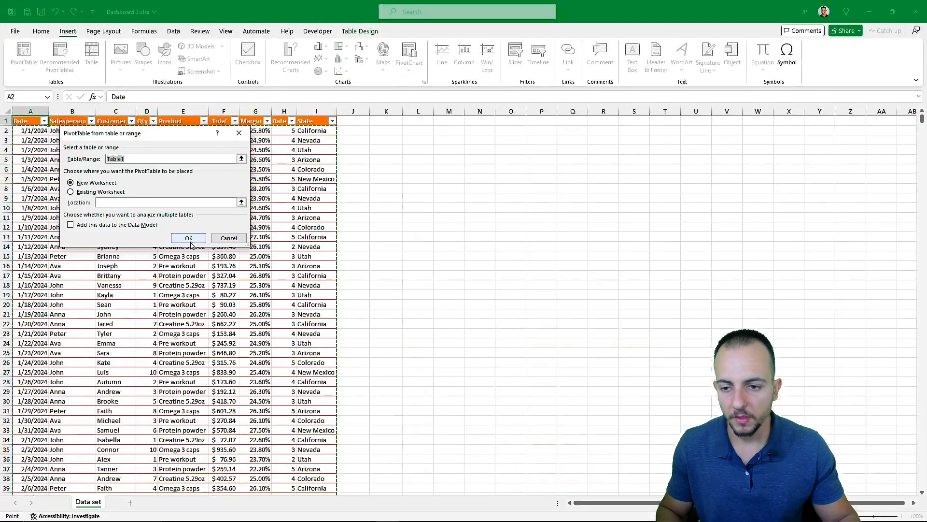
click(189, 239)
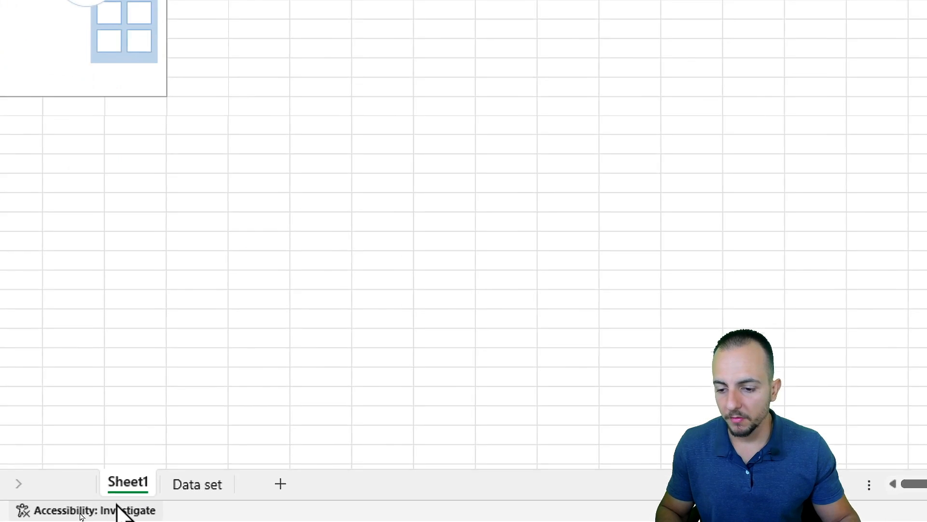
mouse_move(177, 453)
mouse_down()
mouse_move(209, 399)
mouse_move(189, 453)
mouse_move(313, 461)
mouse_up()
key(e)
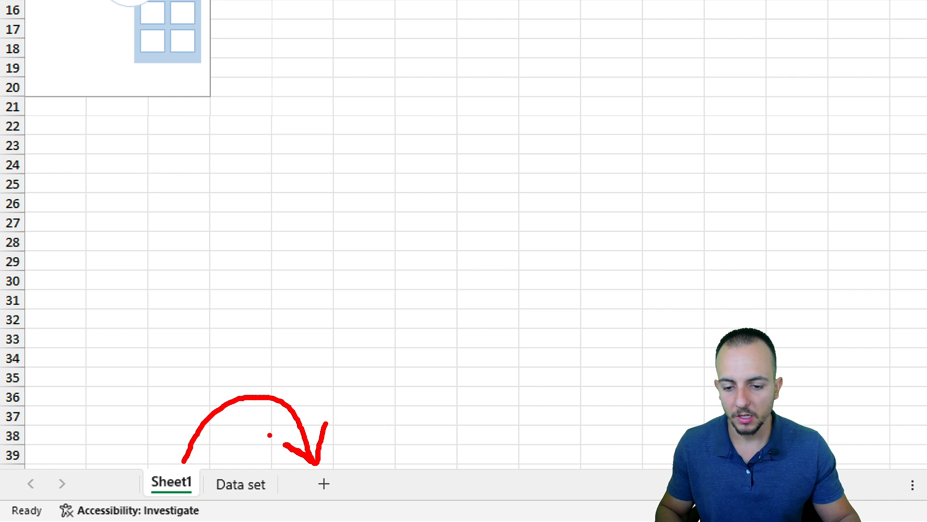
Move Sheet1 after the Data set sheet and rename it Pivot Table.
drag(172, 483, 296, 497)
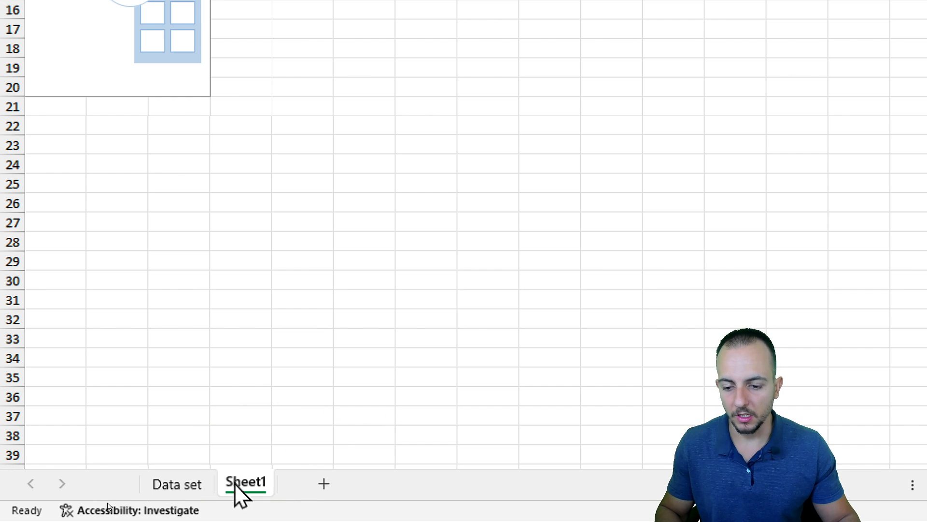
right_click(252, 481)
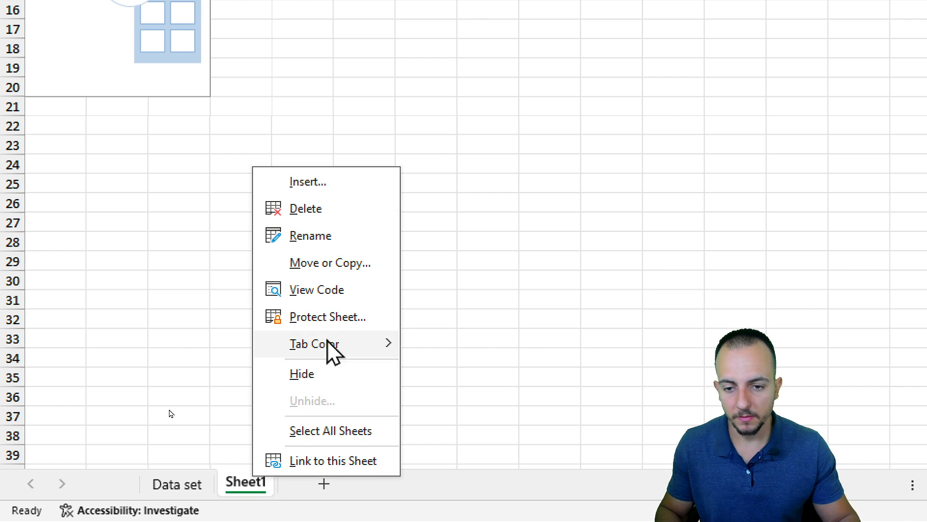
click(346, 244)
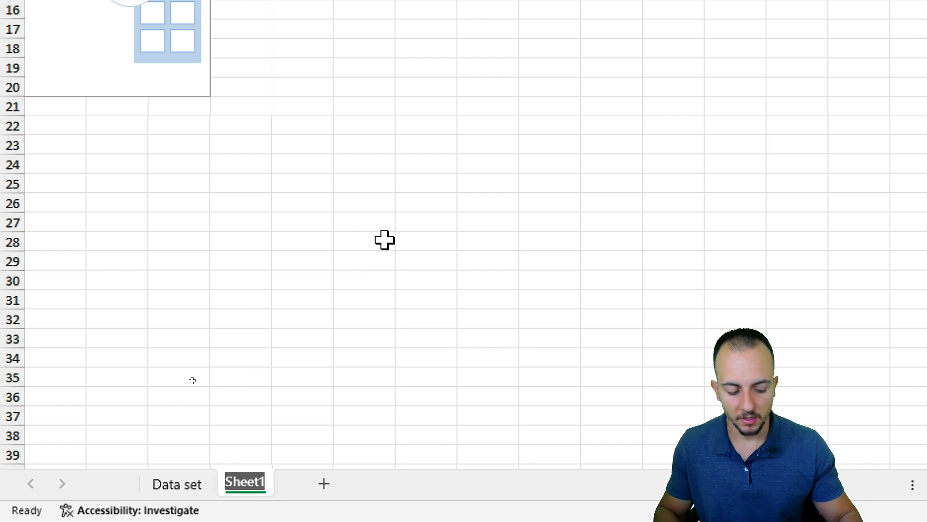
text(P)
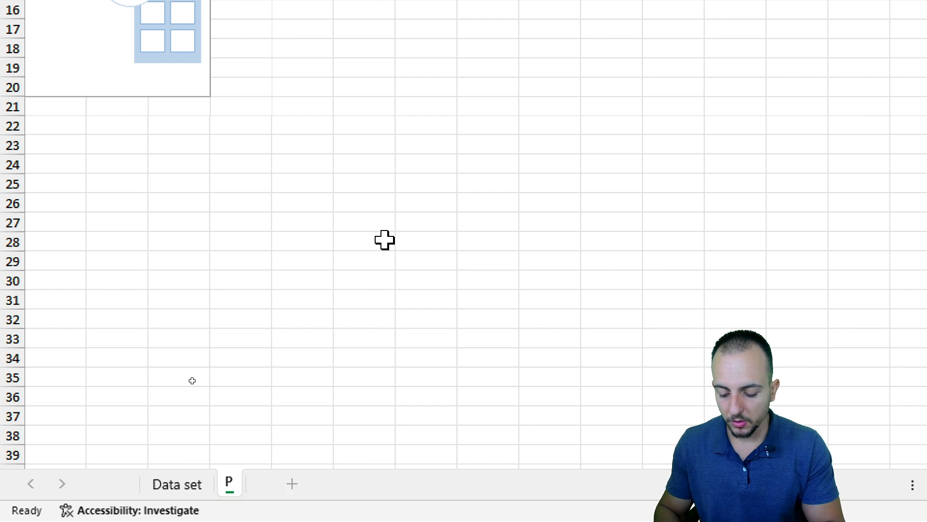
text(ivot Table)
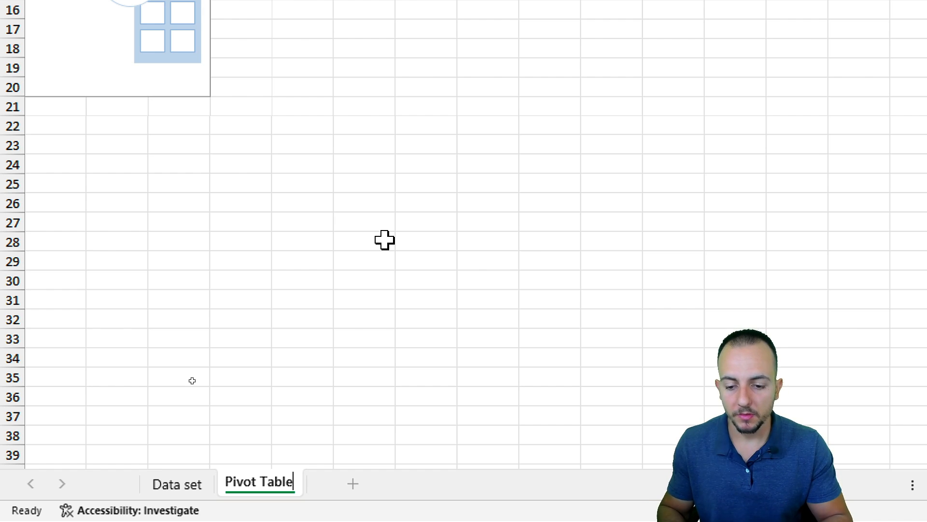
key(Return)
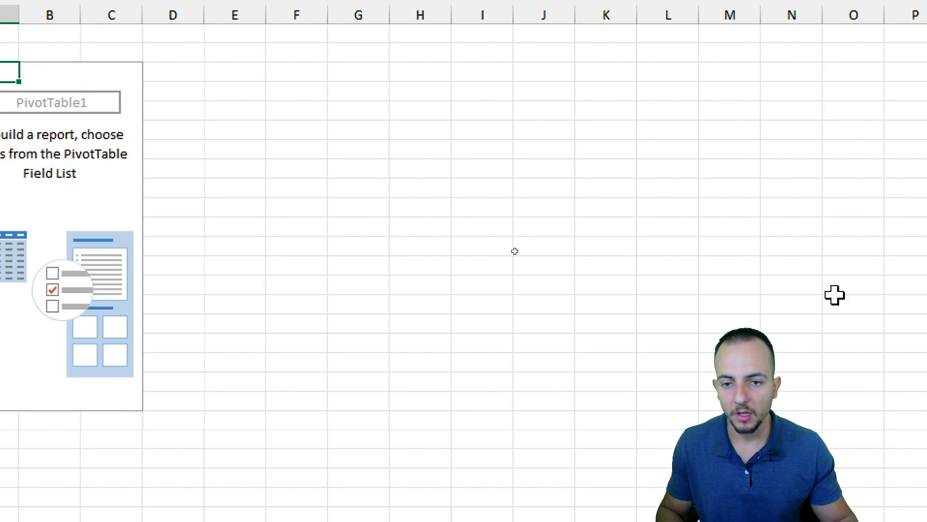
Widen the PivotTable Fields pane so it takes up much more of the window.
drag(594, 241, 167, 333)
drag(156, 119, 280, 317)
drag(295, 234, 354, 274)
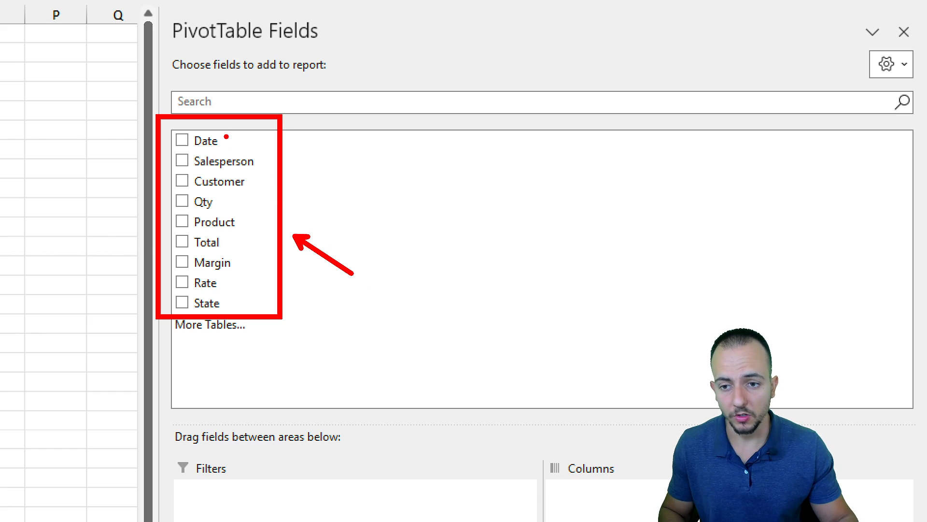
drag(226, 136, 286, 101)
drag(261, 158, 321, 118)
drag(259, 183, 309, 166)
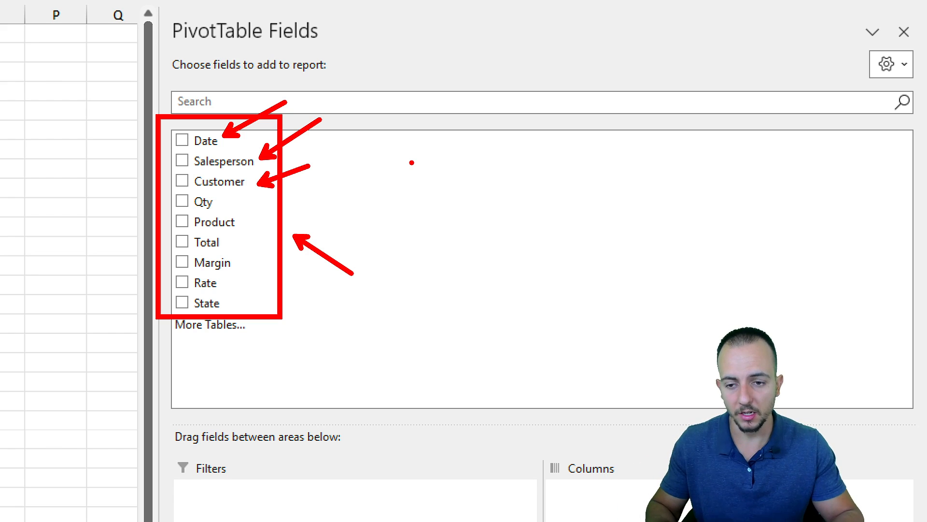
key(Escape)
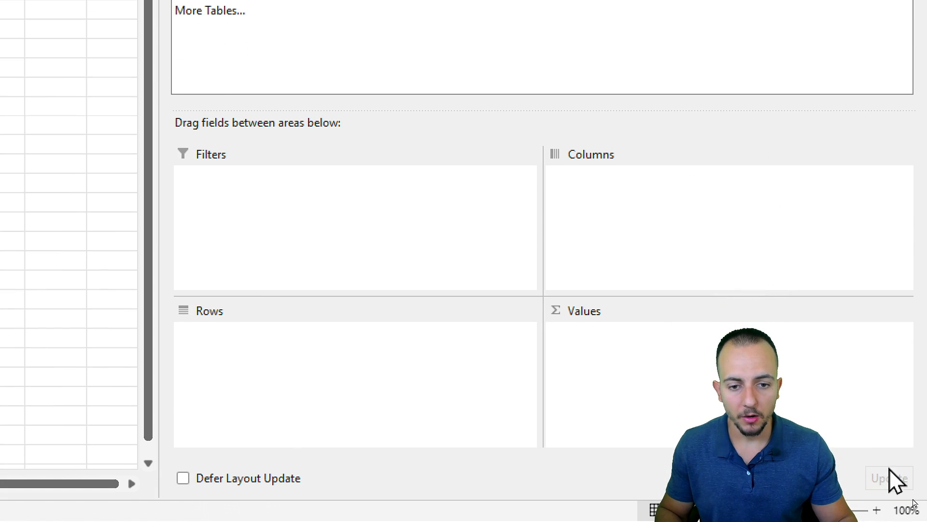
click(296, 196)
mouse_move(291, 163)
mouse_down()
mouse_move(280, 228)
mouse_move(339, 224)
mouse_up()
drag(293, 359, 369, 371)
drag(588, 178, 579, 248)
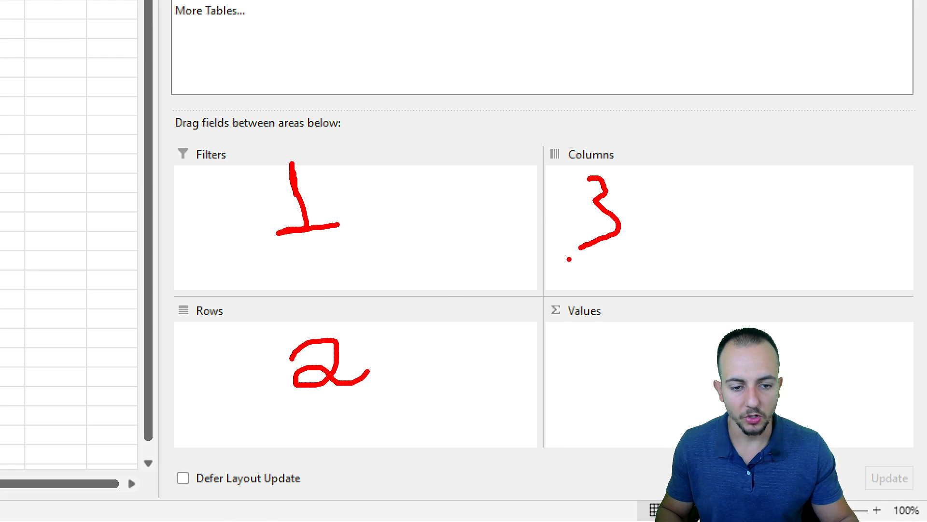
mouse_move(563, 358)
mouse_down()
mouse_move(596, 357)
mouse_move(586, 383)
mouse_up()
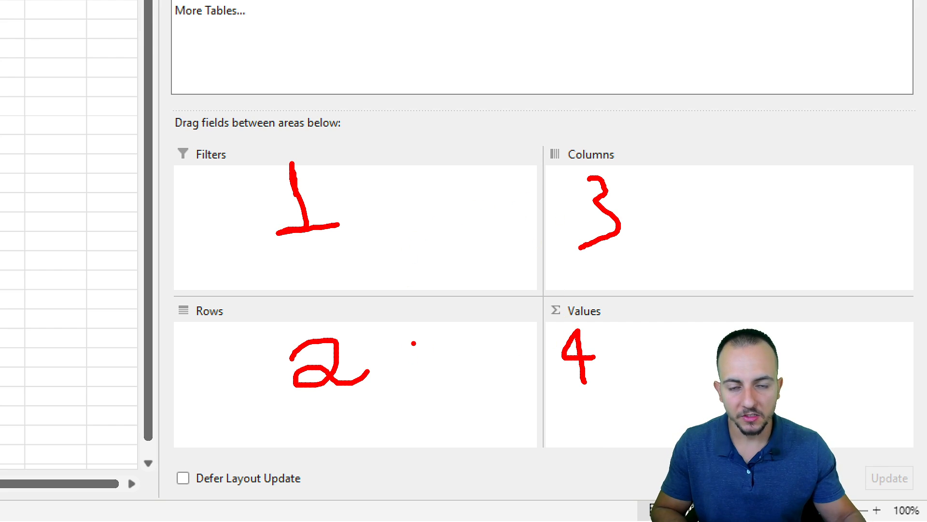
key(Escape)
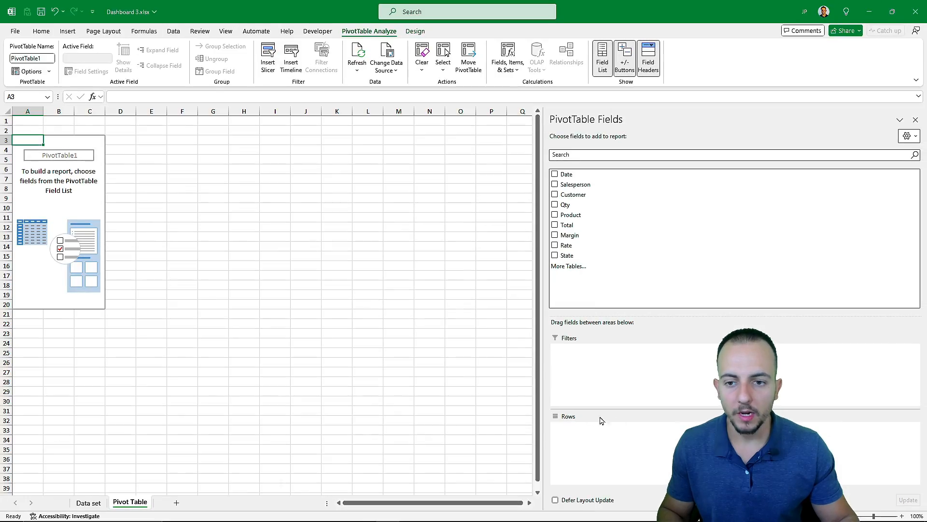
Review the Margin, Date and Salesperson columns on the Data set sheet as possible fields for the pivot table.
click(99, 501)
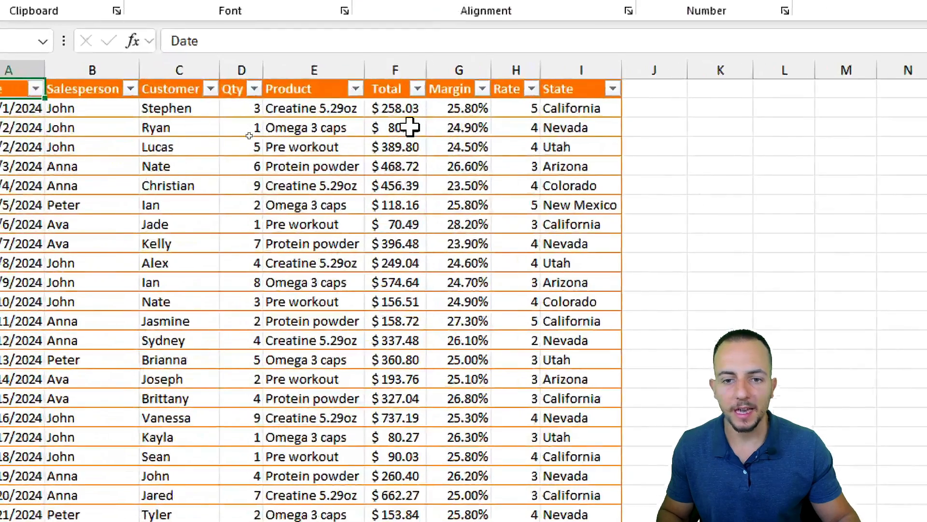
click(255, 111)
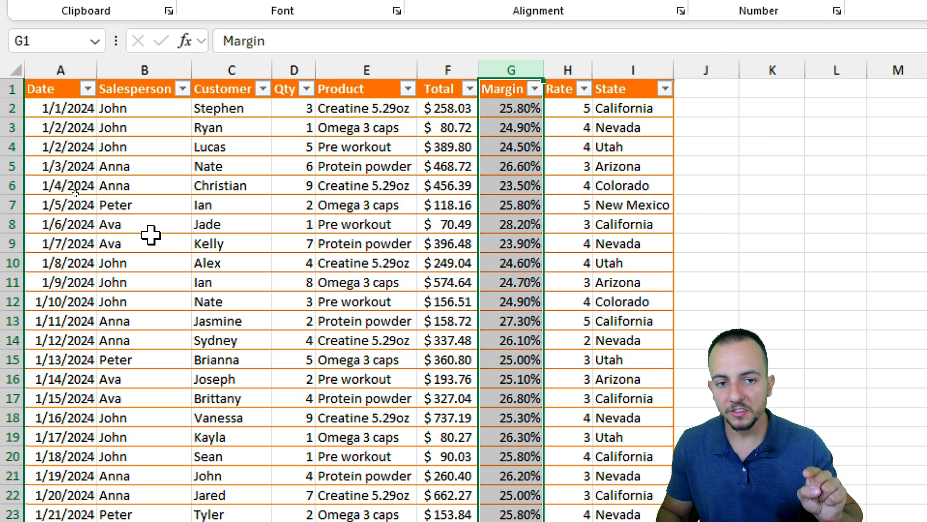
ctrl+click(60, 70)
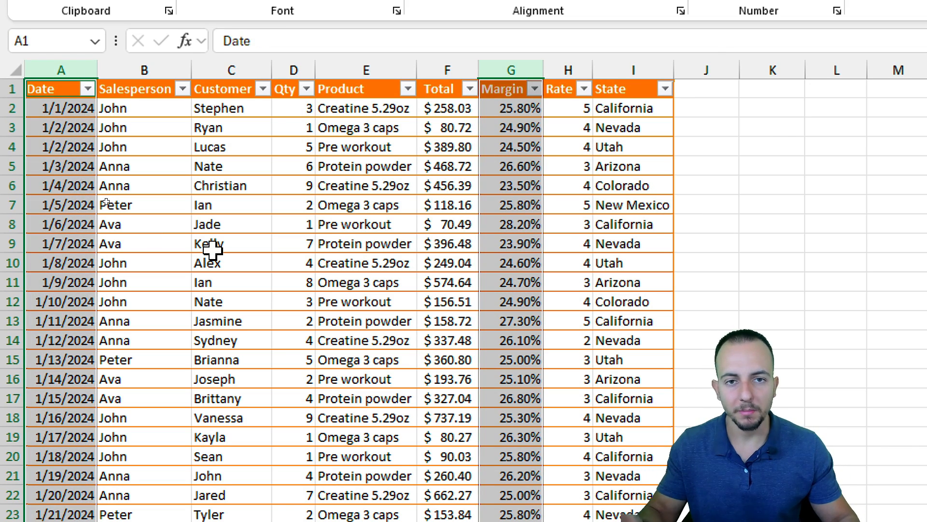
ctrl+click(144, 70)
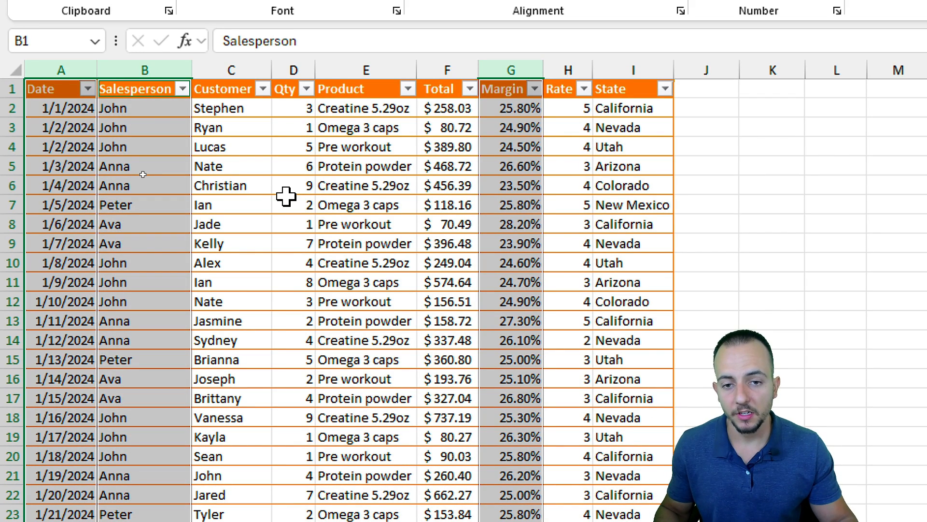
click(73, 92)
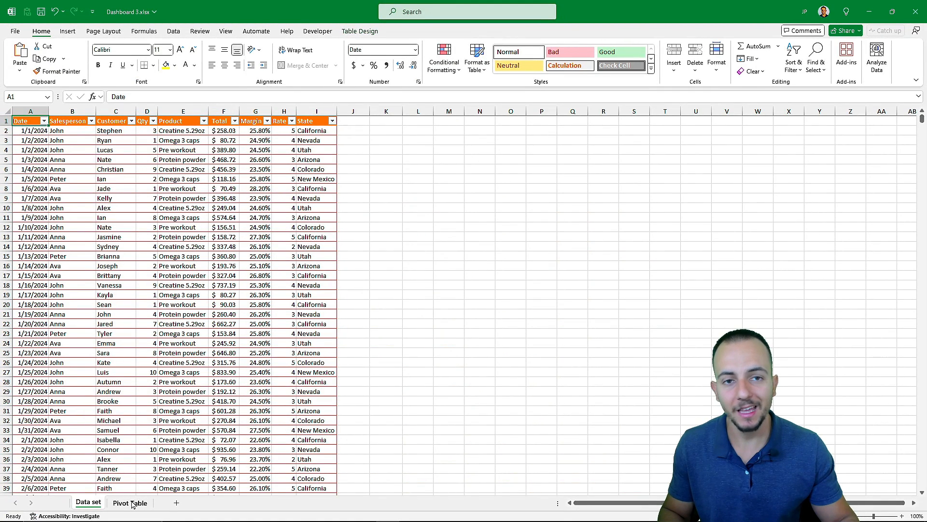
Return to the Pivot Table sheet and add the Total field to the pivot table's values.
click(131, 503)
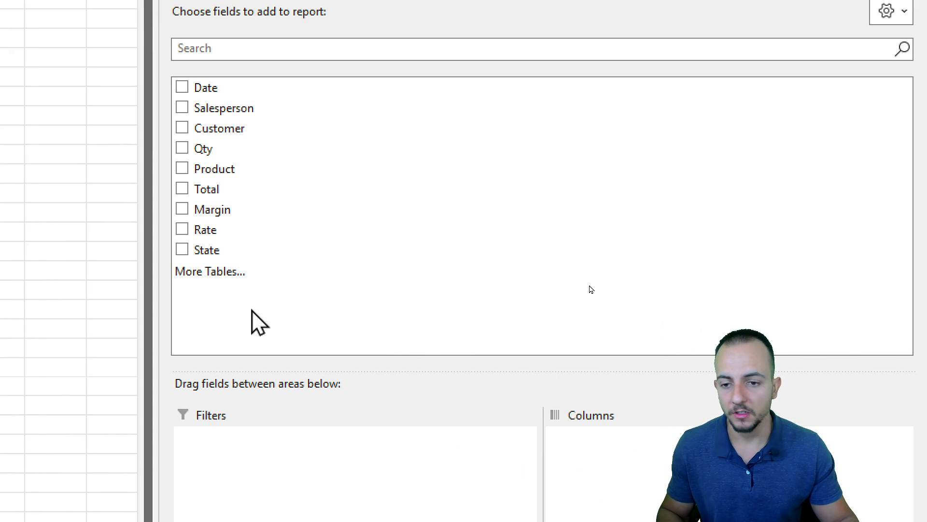
drag(208, 189, 589, 379)
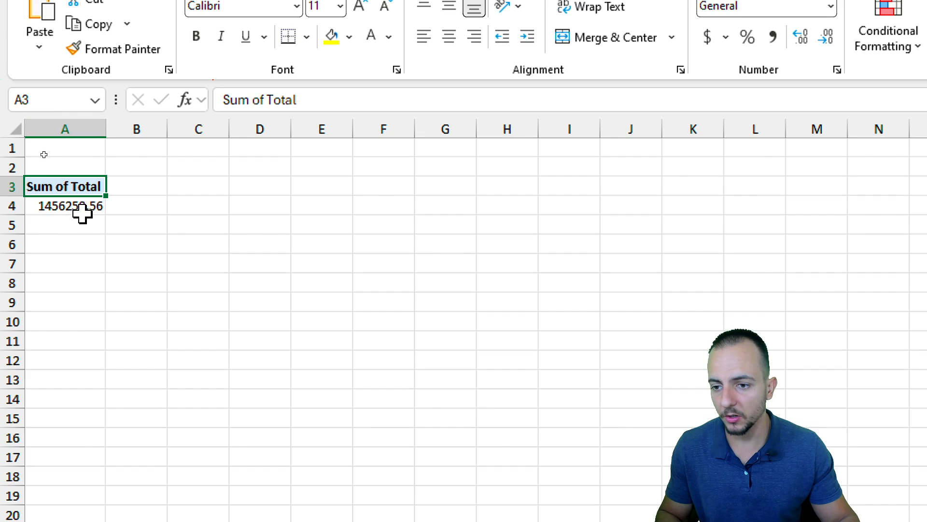
Apply the dollar accounting number format to the Sum of Total value in cell A4.
click(85, 213)
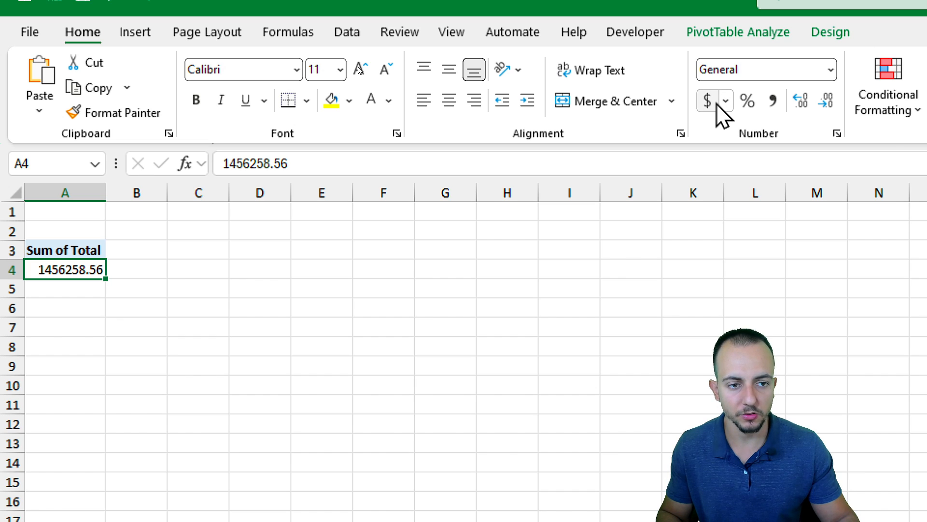
click(708, 100)
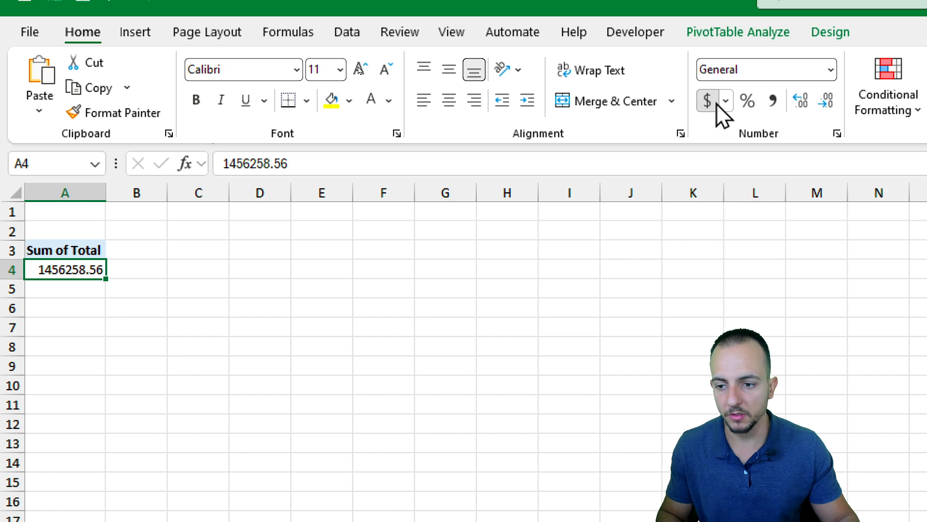
click(152, 366)
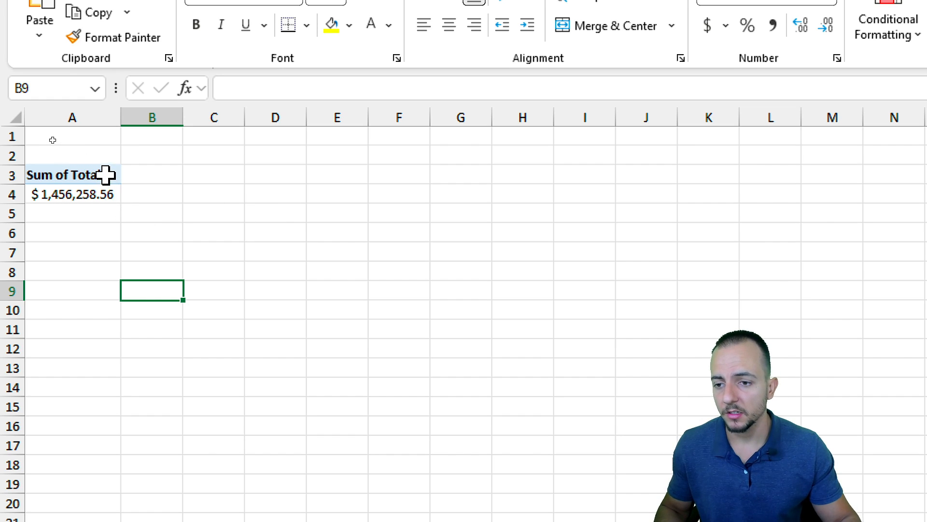
Copy the Sum of Total pivot table in A3:A4 and paste the copy at cell C3.
drag(103, 176, 103, 197)
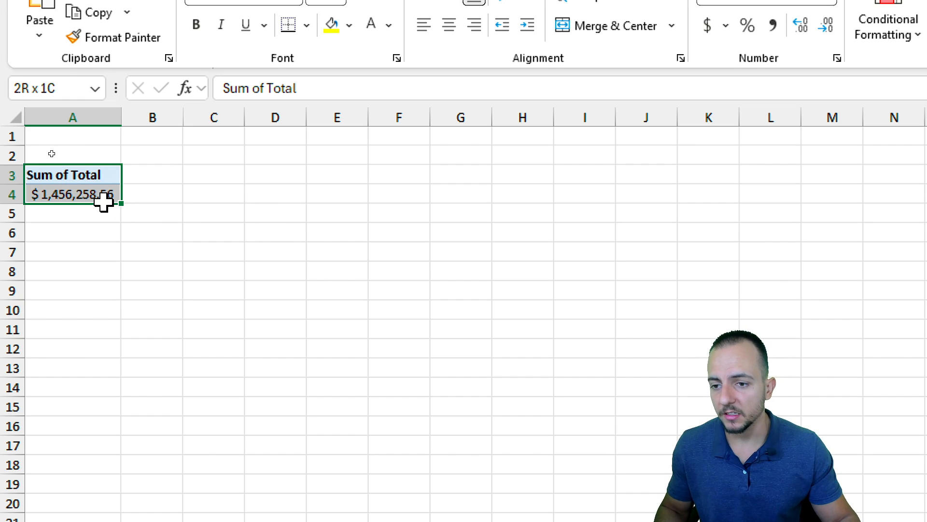
right_click(76, 178)
click(159, 227)
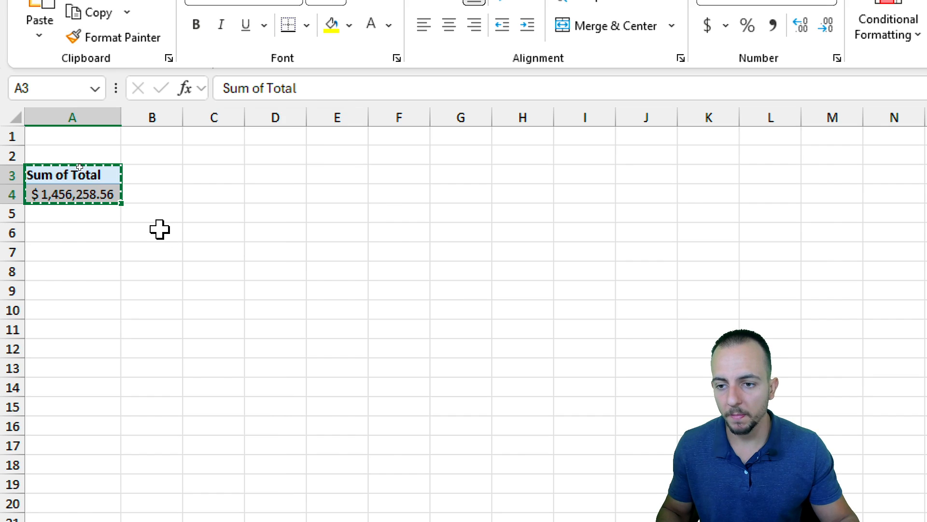
click(237, 174)
right_click(221, 177)
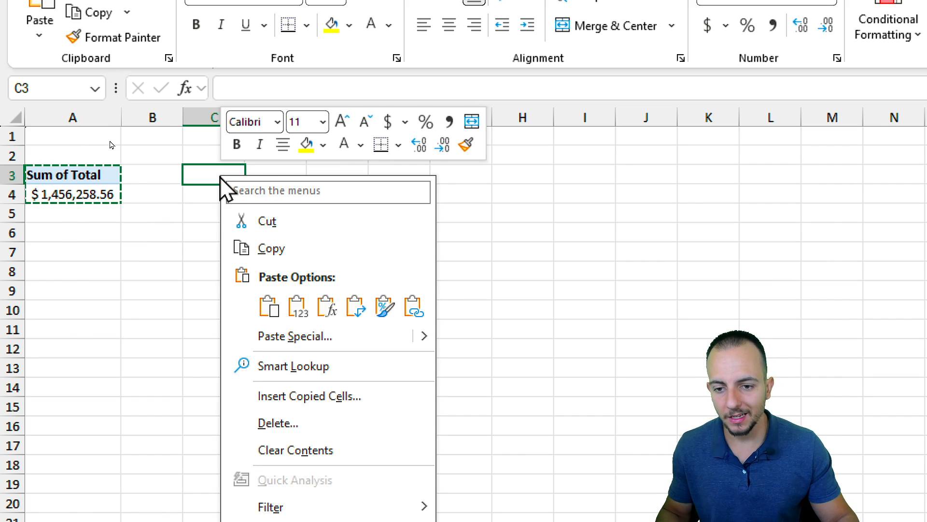
click(268, 307)
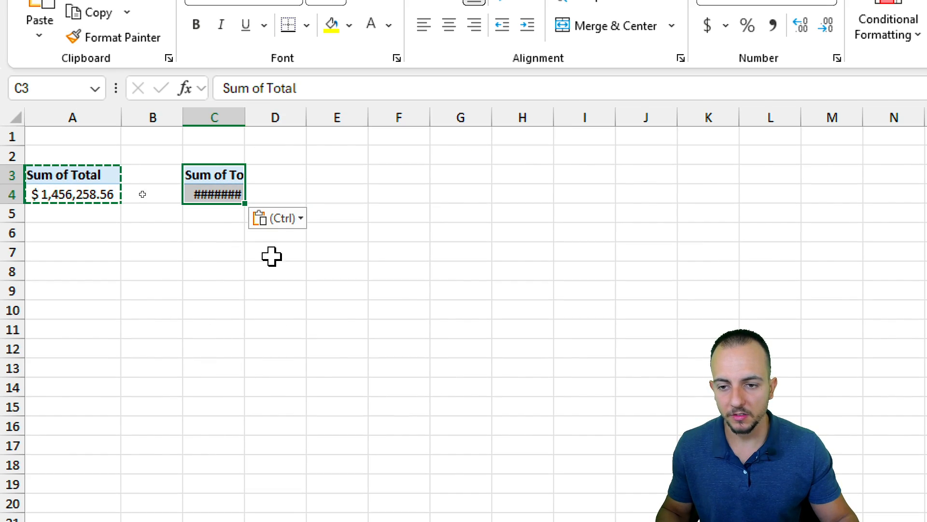
Add the State field to the rows of the copied pivot table at C3 to break total sales down by state.
click(229, 174)
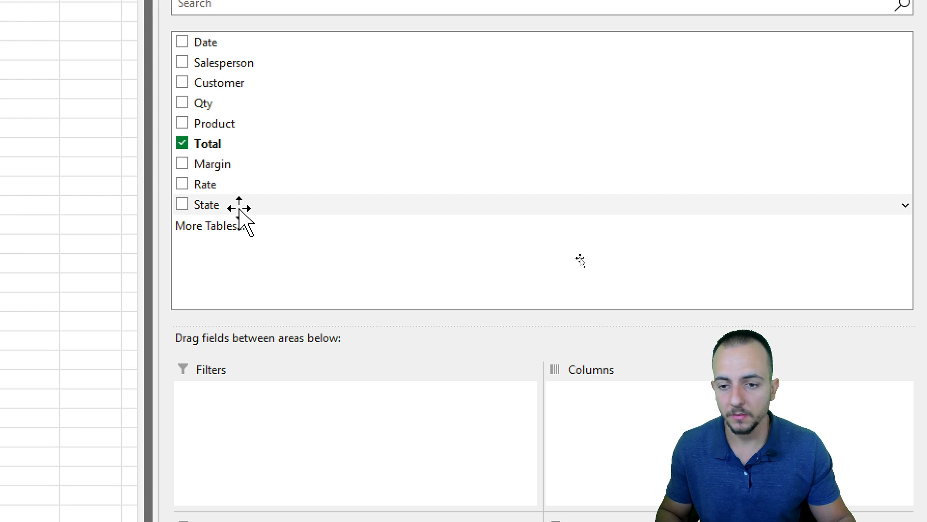
drag(238, 207, 261, 420)
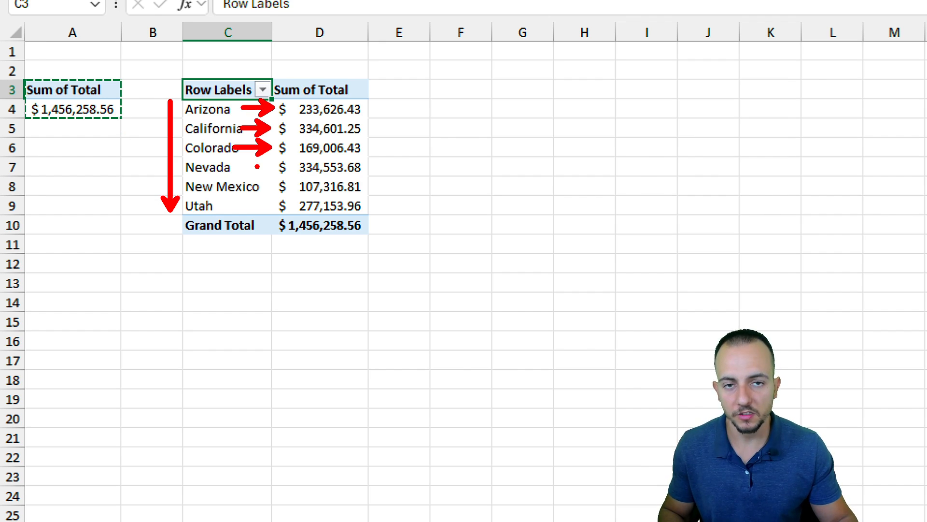
key(Escape)
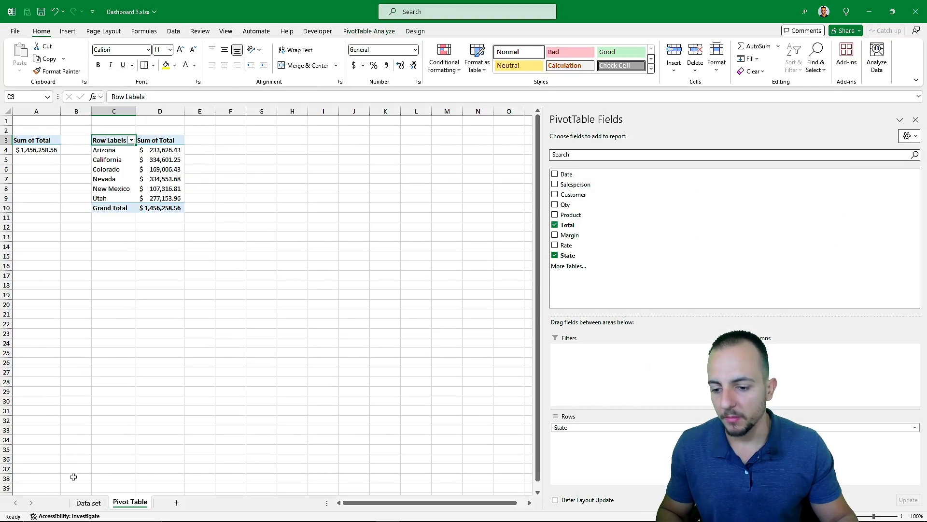
Review the source table on the Data set sheet and compare the state pivot table's grand total with the overall Sum of Total.
click(87, 501)
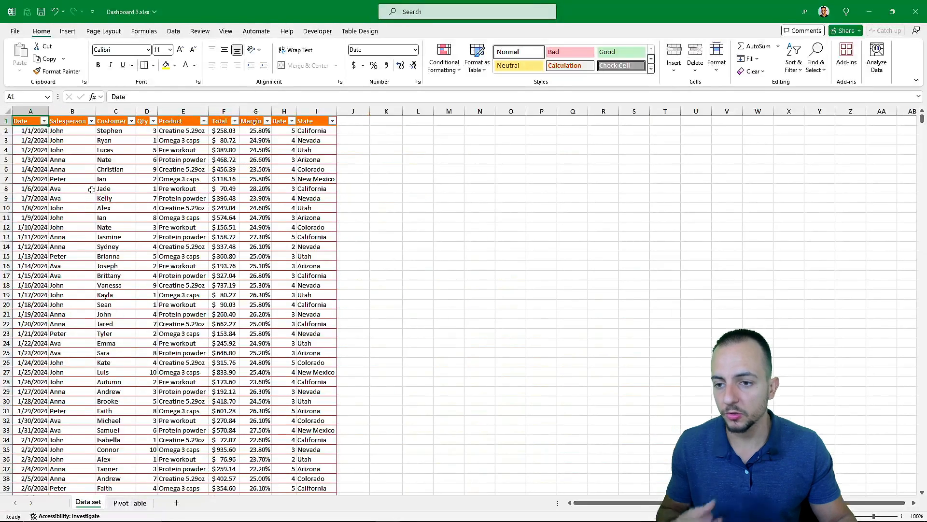
click(130, 503)
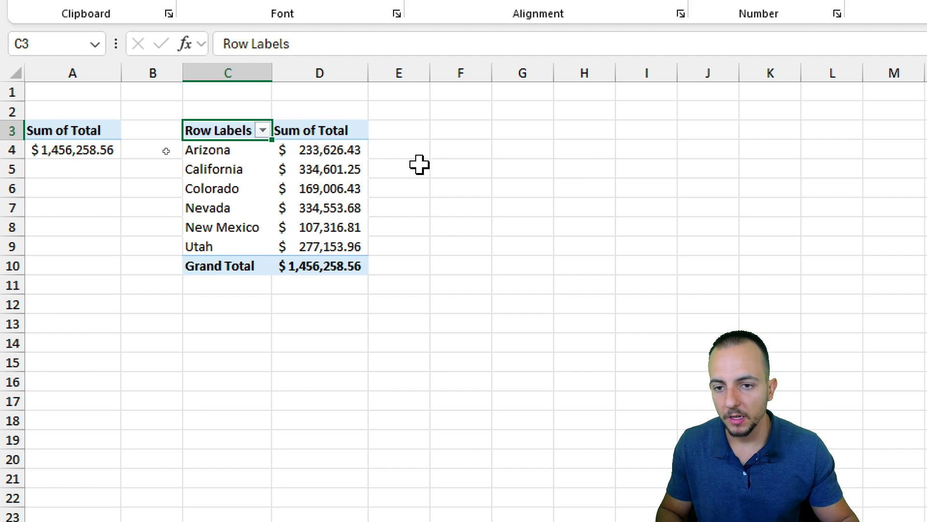
drag(232, 130, 302, 267)
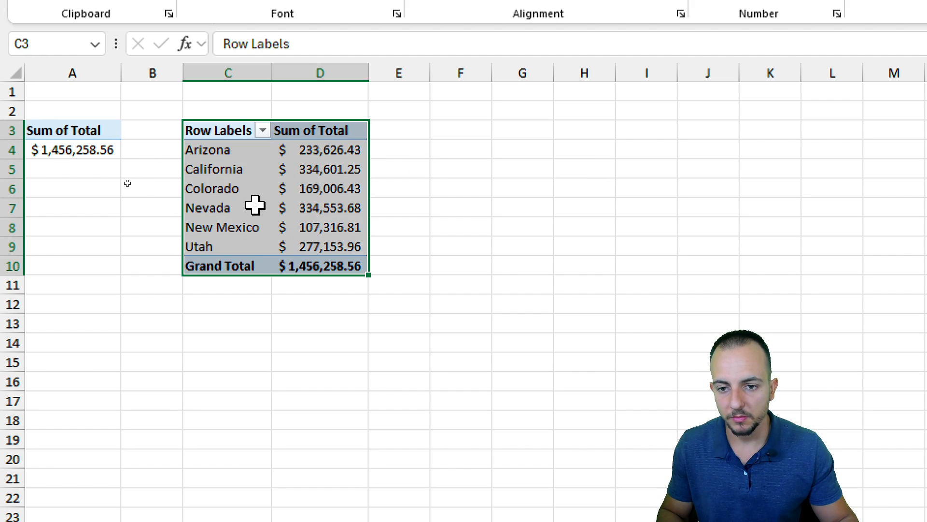
click(241, 265)
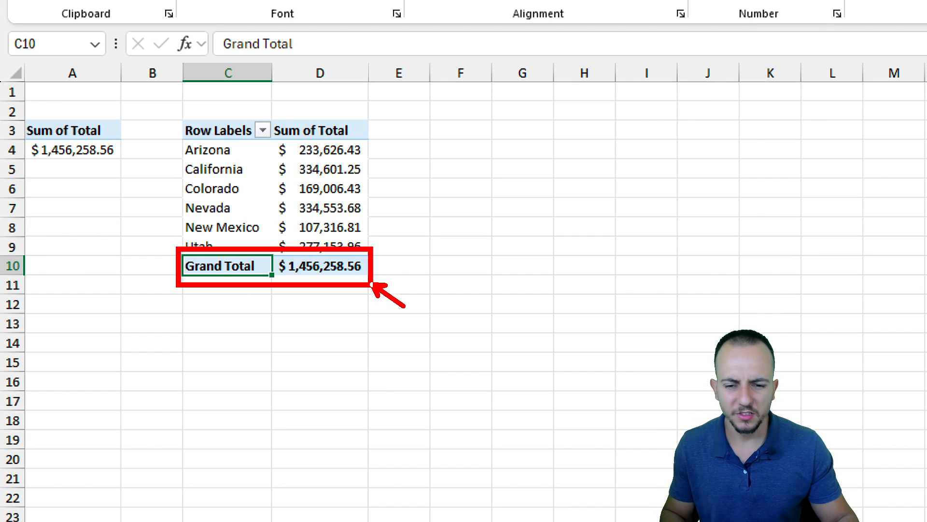
drag(337, 330, 405, 261)
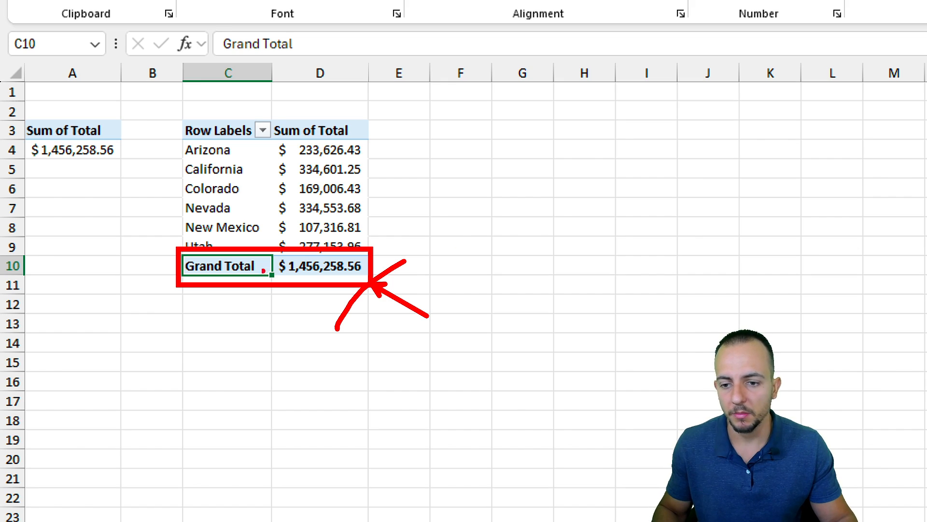
drag(170, 276, 95, 178)
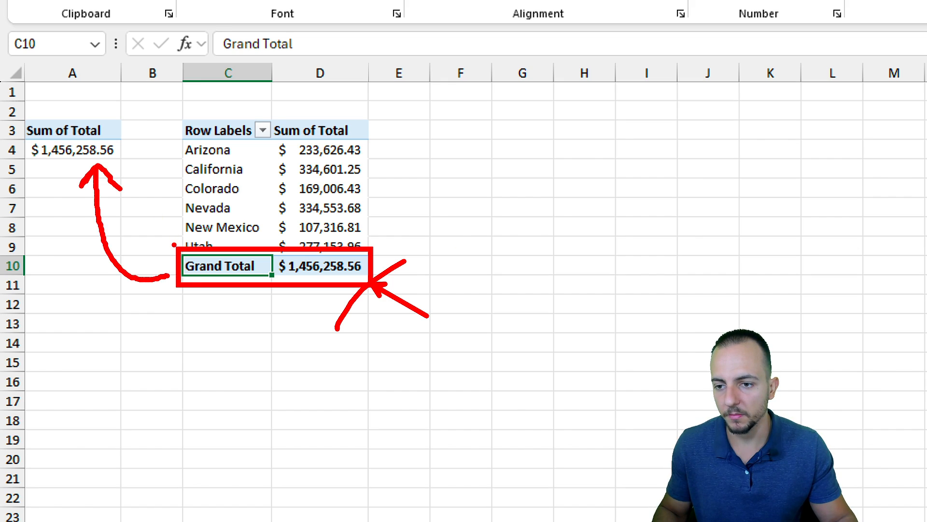
In the state pivot table's options, turn off the grand totals for both rows and columns.
right_click(222, 191)
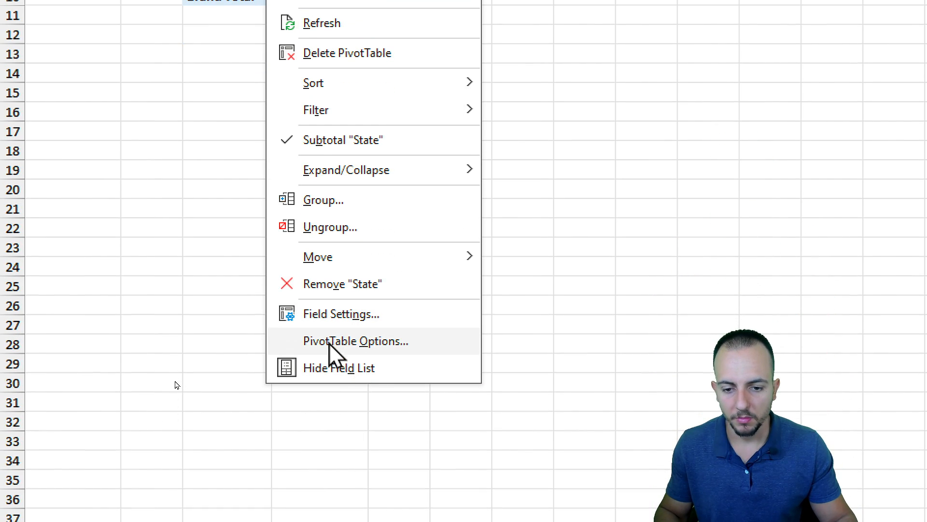
click(357, 342)
drag(300, 126, 299, 66)
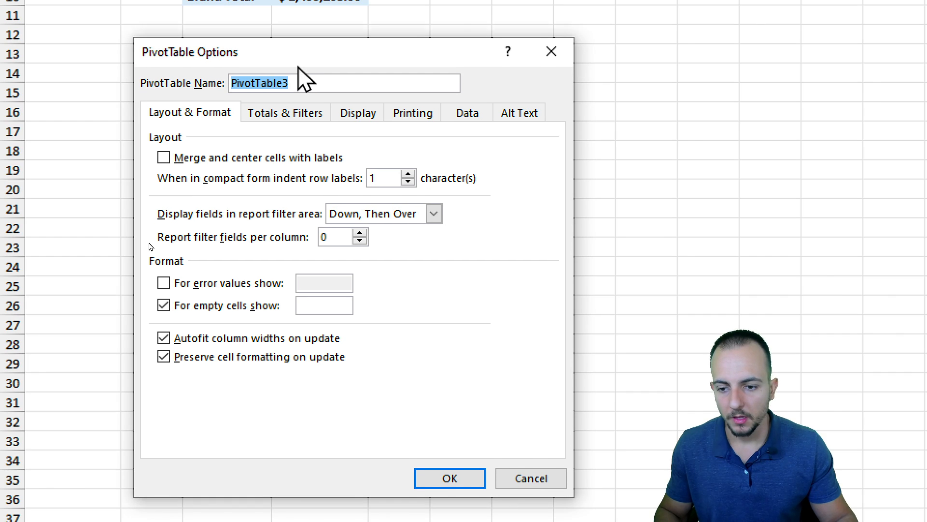
click(283, 122)
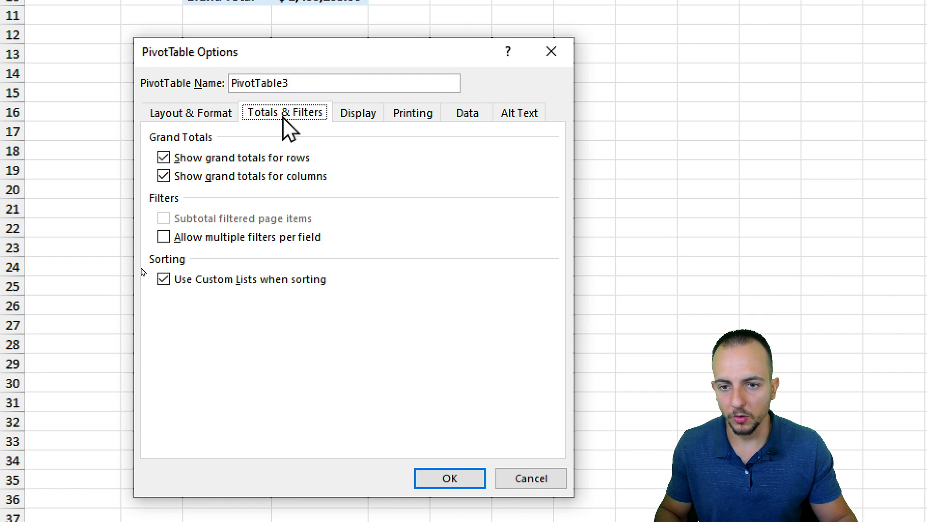
click(190, 159)
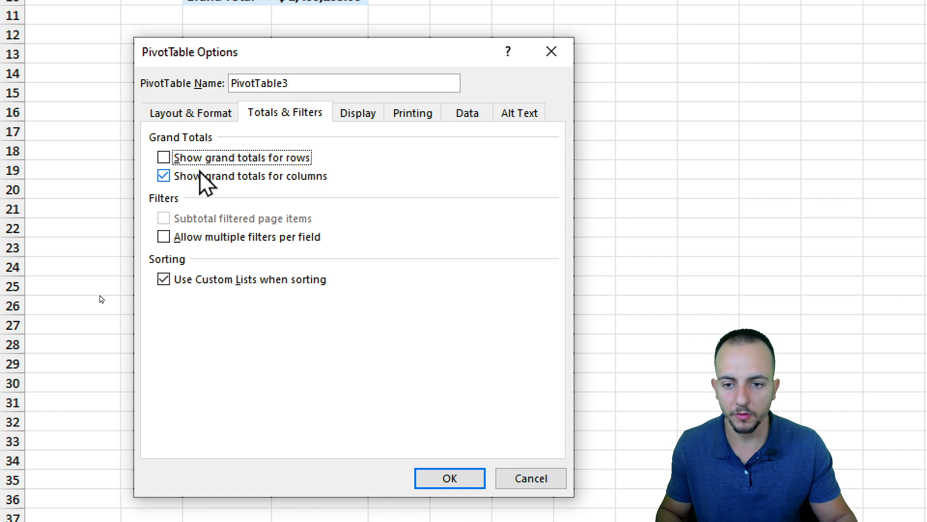
click(206, 176)
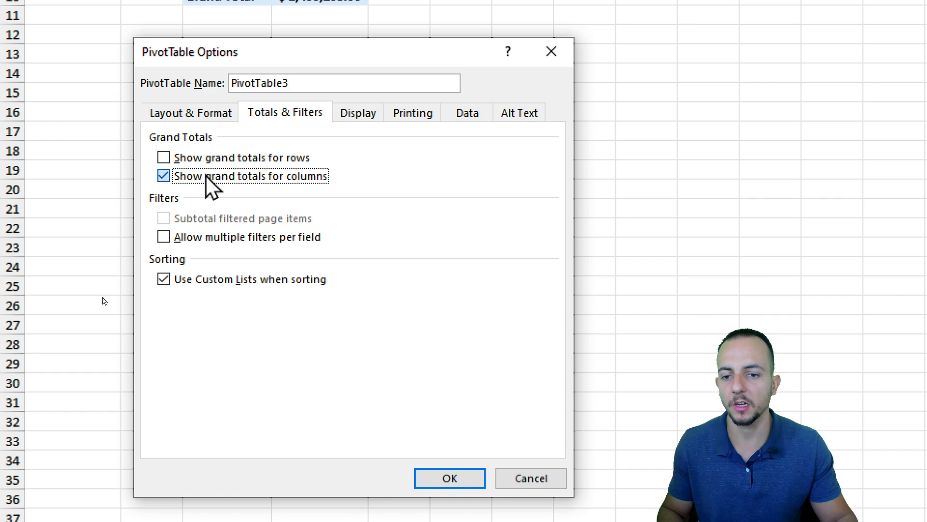
Turn off autofitting of column widths on update for the state pivot table and apply the options.
click(190, 115)
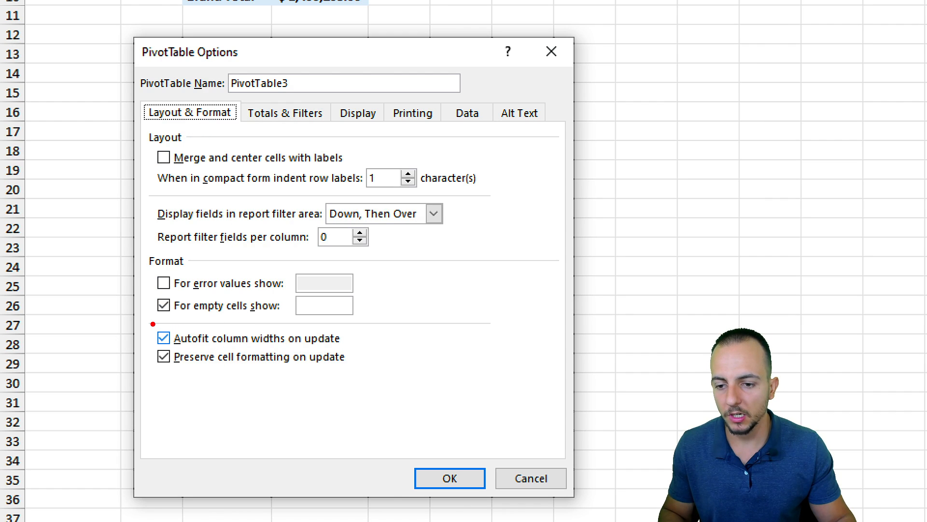
mouse_move(153, 324)
mouse_down()
mouse_move(178, 348)
mouse_move(213, 327)
mouse_up()
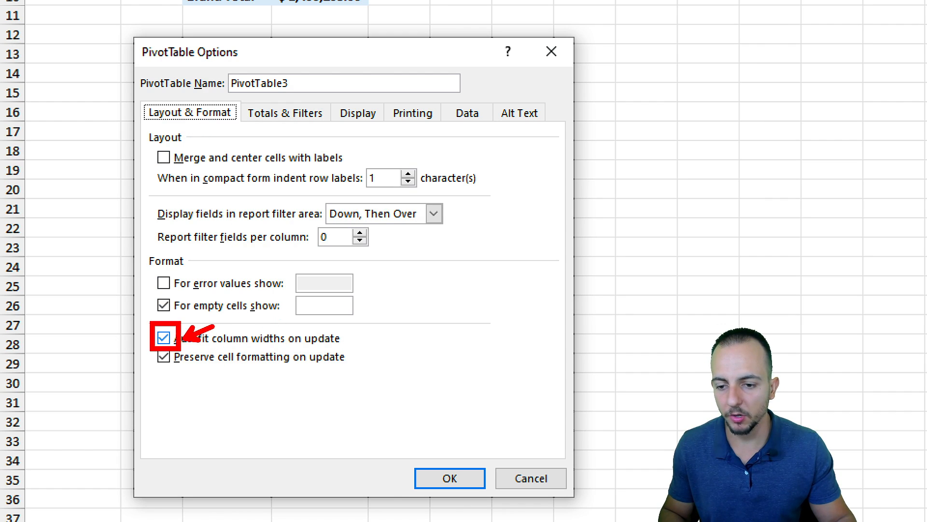
click(163, 338)
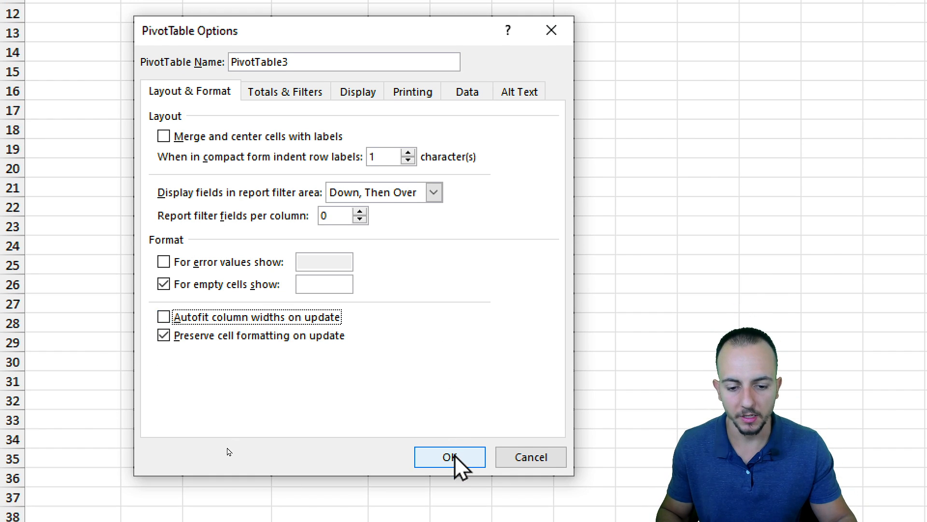
click(454, 475)
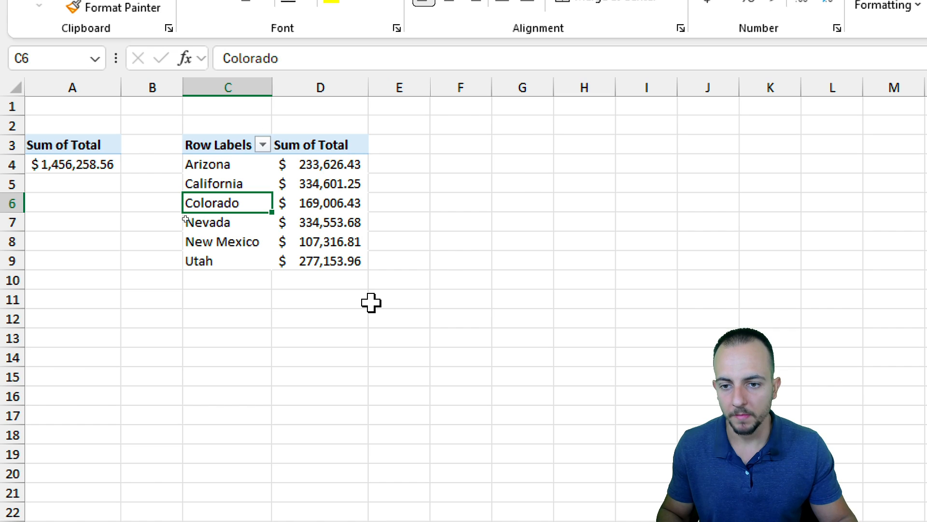
Copy the state pivot table in C3:D9 and paste the copy at cell F3.
drag(232, 145, 315, 213)
right_click(314, 214)
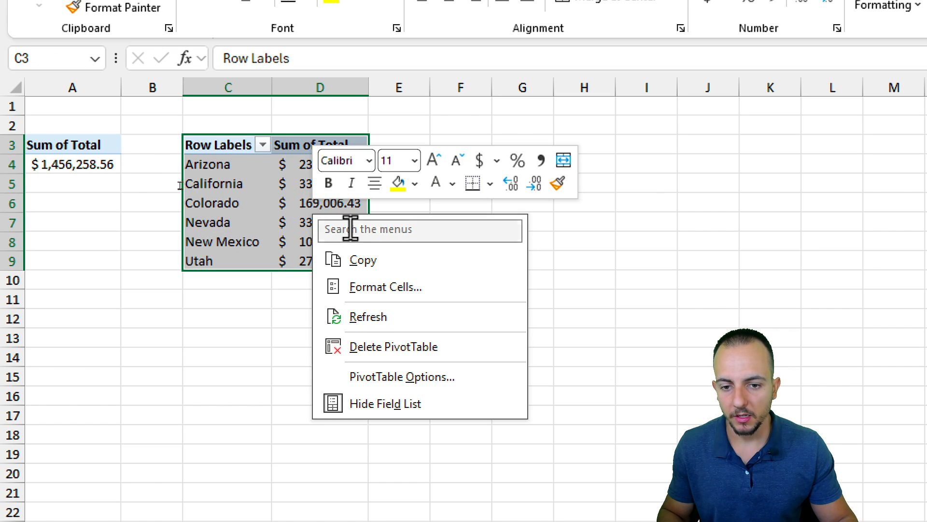
click(364, 260)
click(463, 145)
right_click(464, 146)
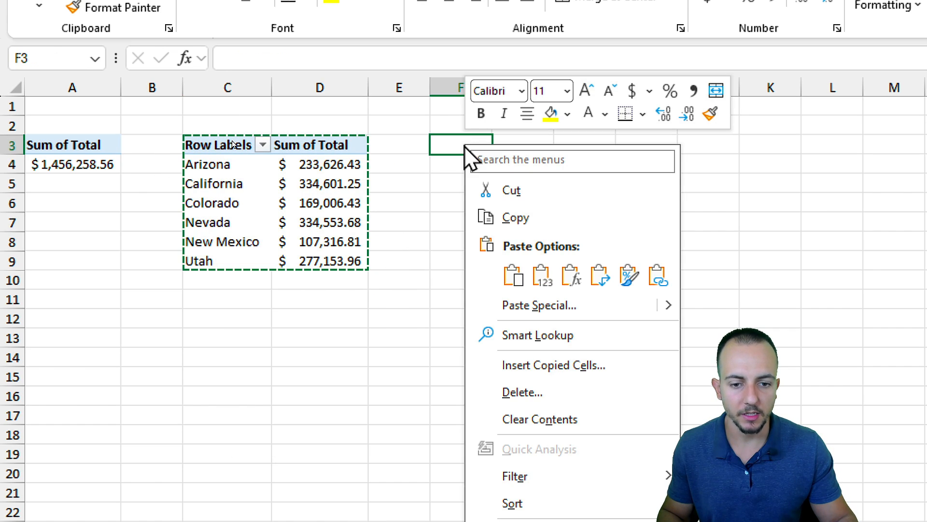
click(514, 276)
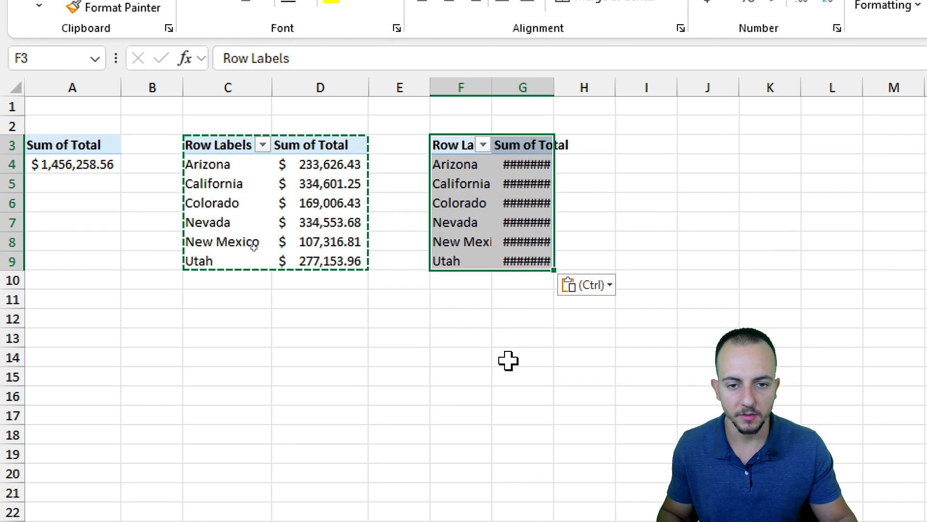
Remove the State field from the rows of the copied pivot table at F3.
click(475, 184)
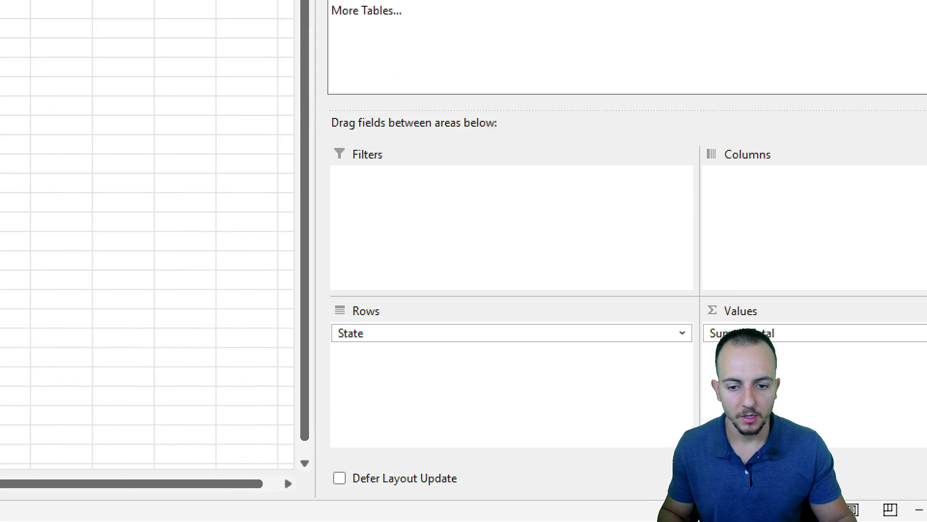
click(381, 333)
click(558, 296)
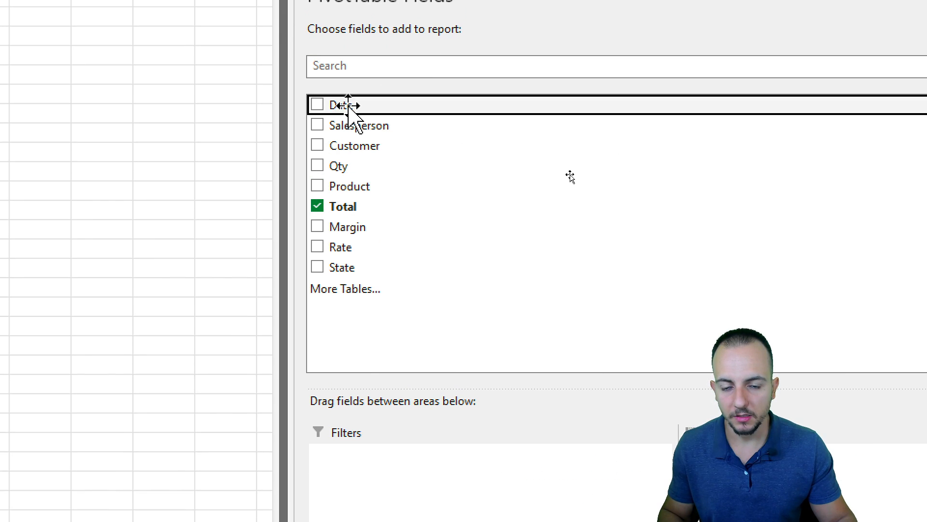
Add the Date field to the rows of the pivot table at F3 and widen columns F and G to fit its contents.
drag(348, 107, 429, 401)
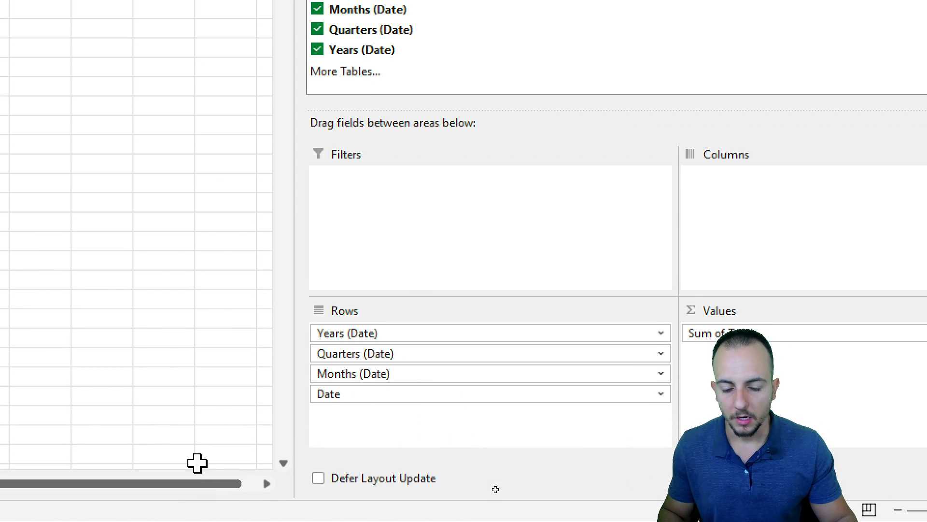
drag(299, 324, 254, 282)
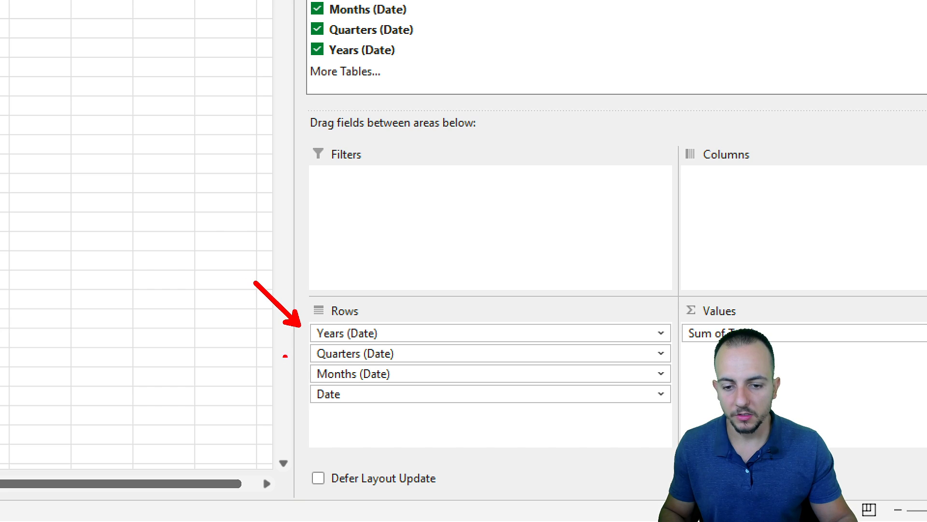
drag(298, 377, 223, 376)
drag(300, 406, 265, 435)
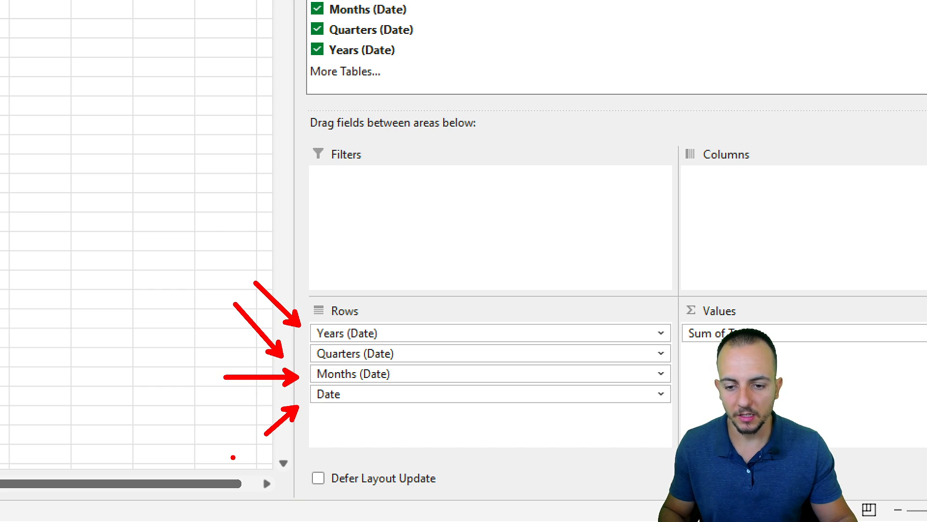
key(Escape)
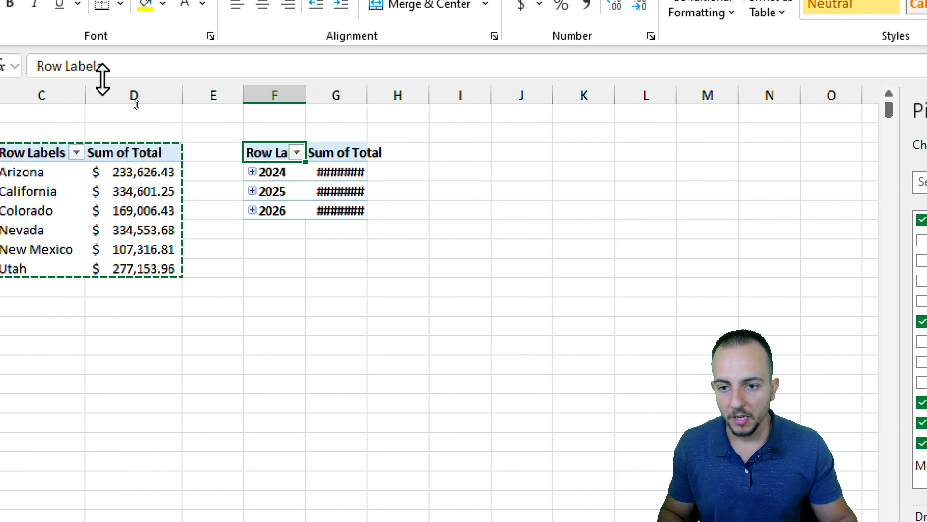
drag(329, 95, 396, 95)
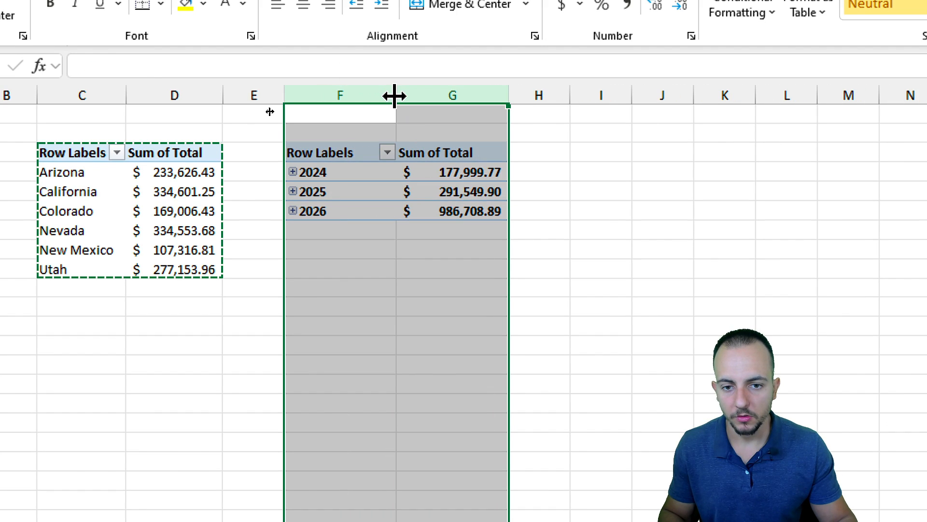
Expand 2024, its Qtr2 and May in the pivot table at F3 to examine the quarter, month and day levels.
click(352, 157)
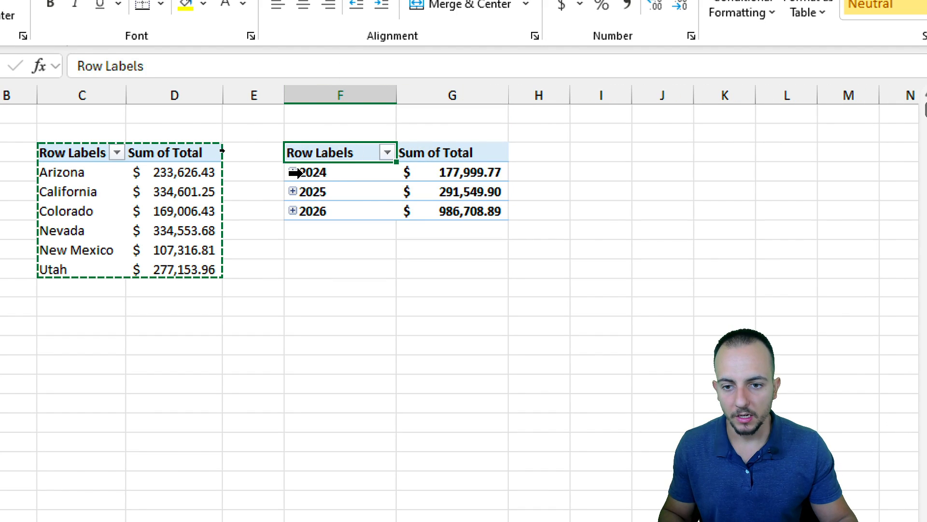
click(294, 172)
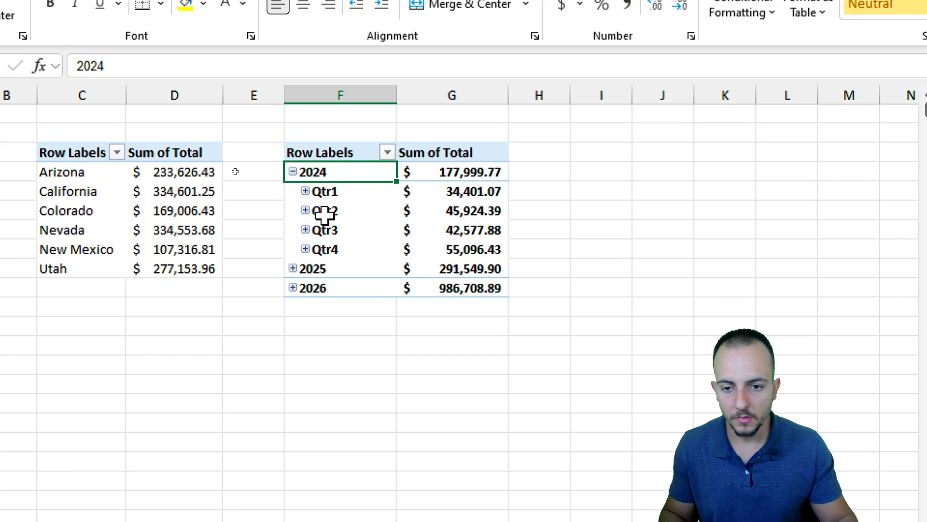
click(306, 211)
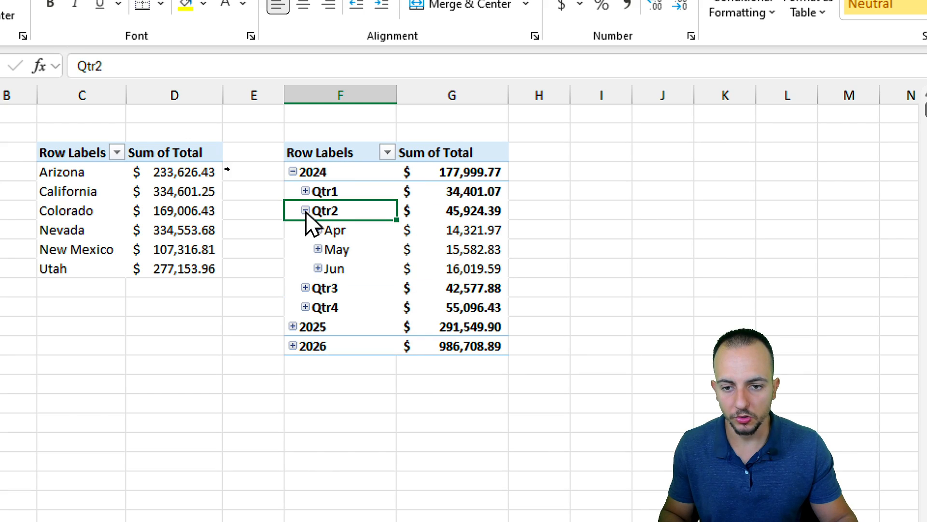
click(309, 250)
click(318, 249)
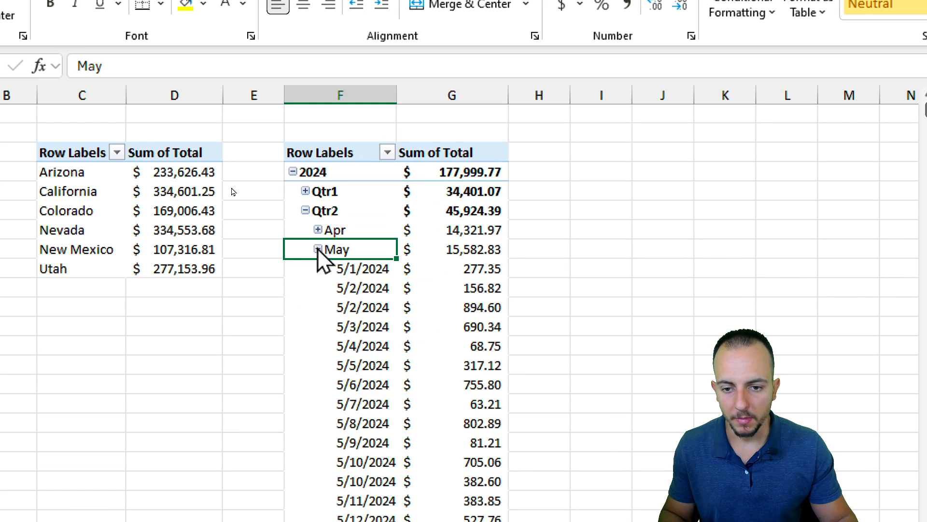
click(359, 269)
click(363, 250)
click(354, 211)
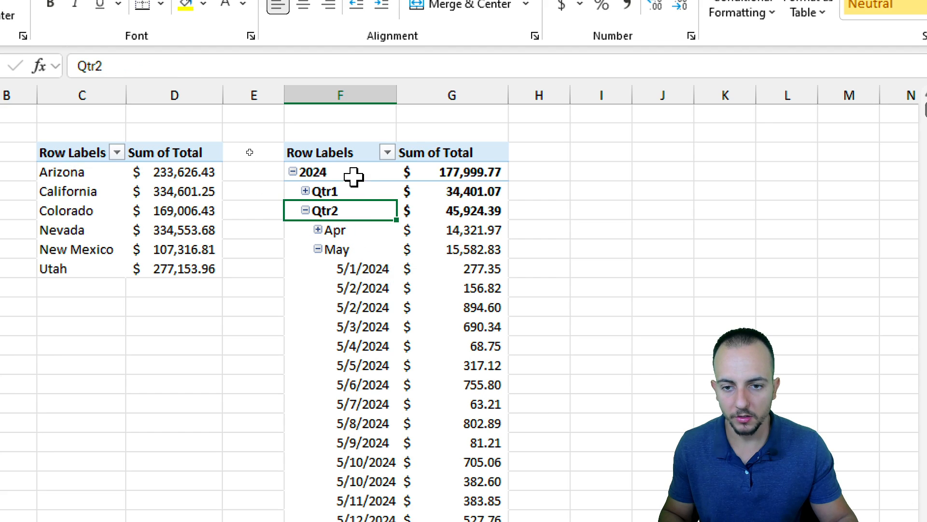
Collapse 2024 in the pivot table at F3 and review the rows for 2024, 2025 and 2026.
click(354, 175)
click(293, 172)
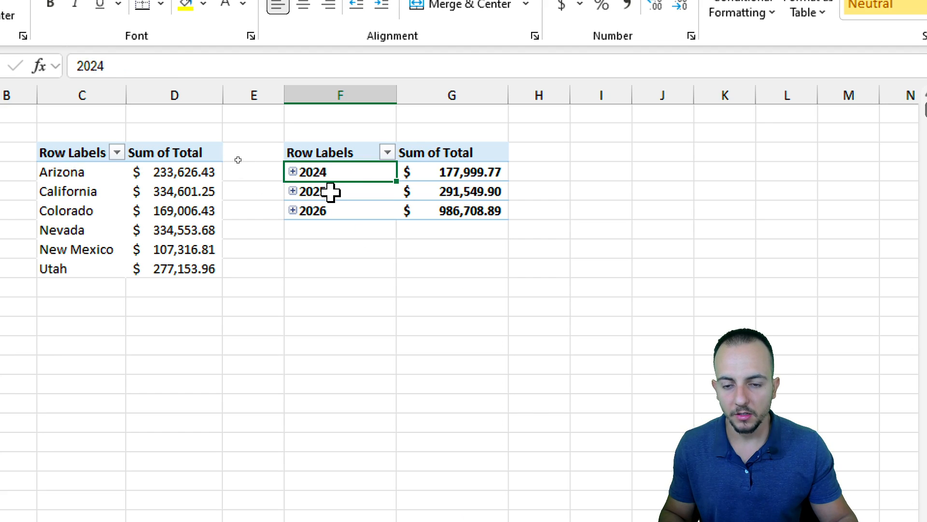
click(332, 191)
click(333, 212)
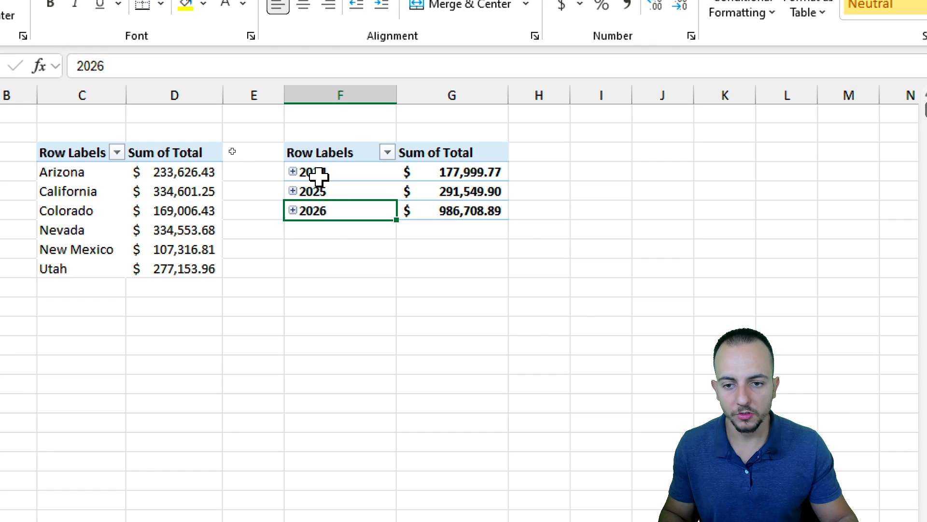
click(344, 174)
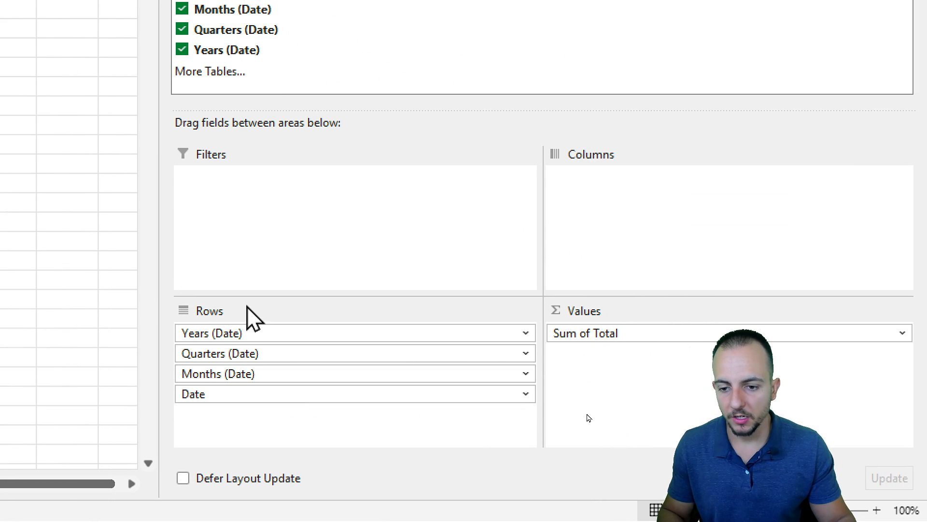
Remove the Date, Years (Date) and Quarters (Date) fields from the rows of the pivot table at F3, keeping only Months (Date).
click(239, 397)
click(452, 348)
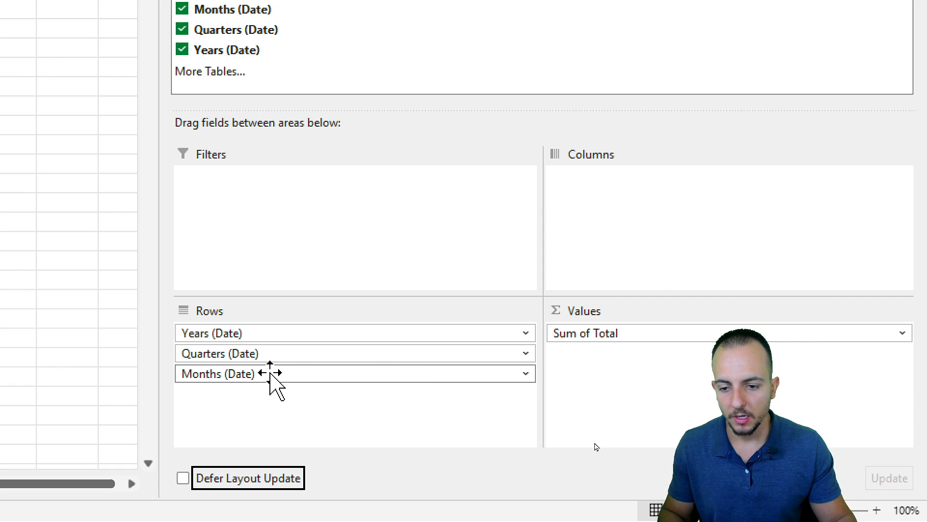
click(240, 334)
click(416, 287)
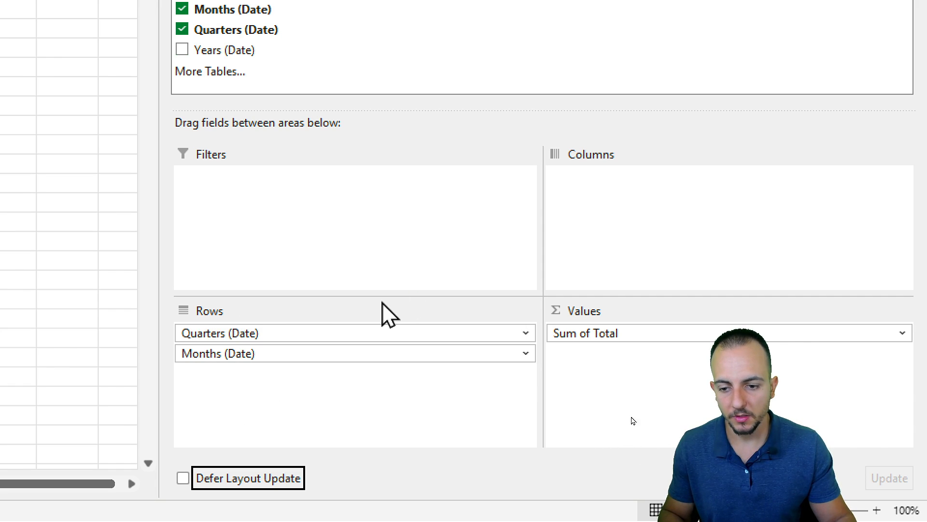
click(258, 334)
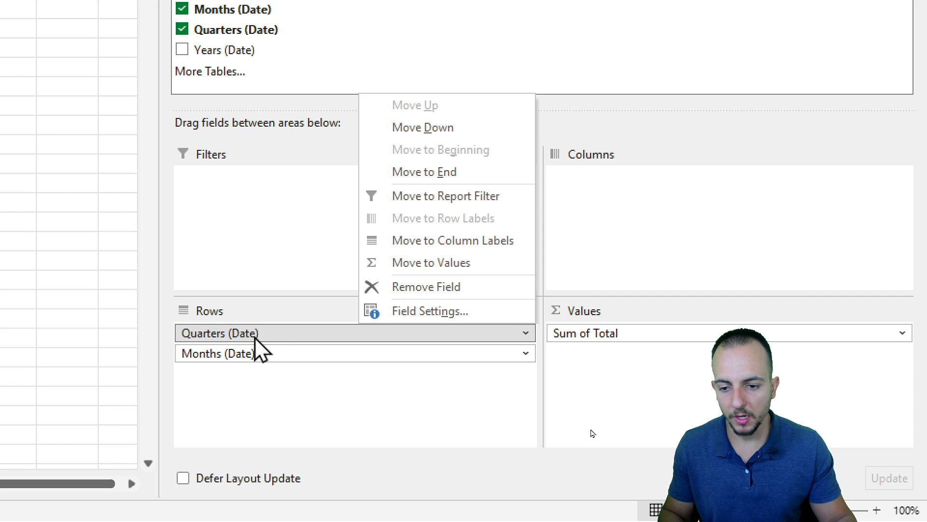
click(425, 288)
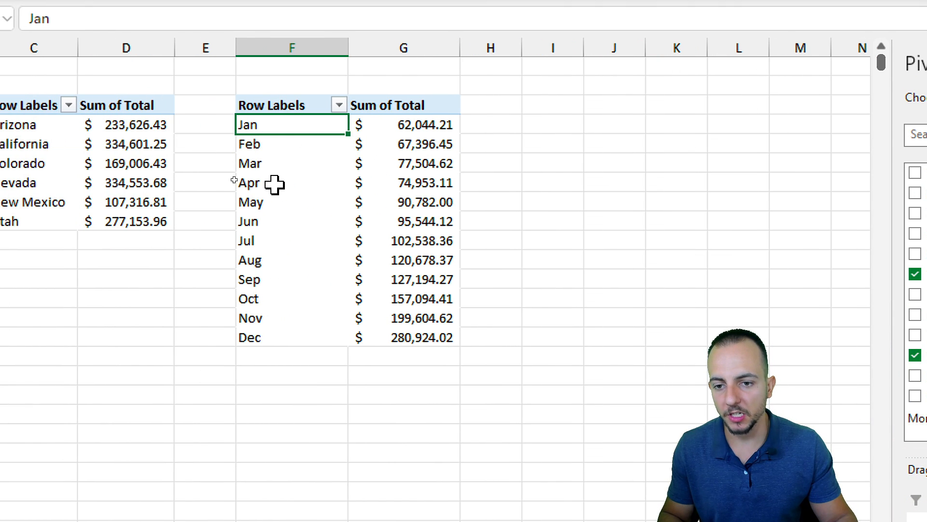
click(280, 342)
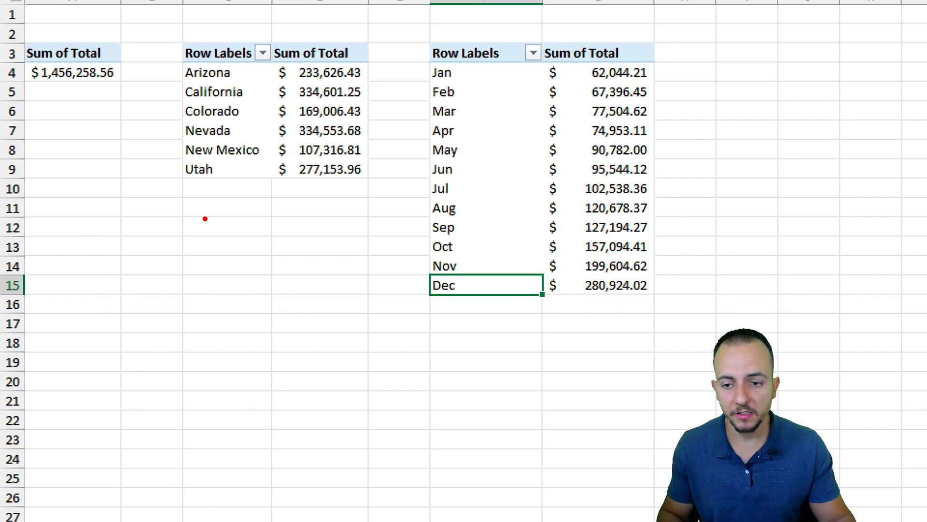
mouse_move(205, 219)
mouse_down()
mouse_move(201, 268)
mouse_move(271, 273)
mouse_up()
mouse_move(335, 238)
mouse_down()
mouse_move(338, 291)
mouse_move(362, 335)
mouse_move(314, 376)
mouse_up()
drag(386, 401, 369, 467)
click(367, 481)
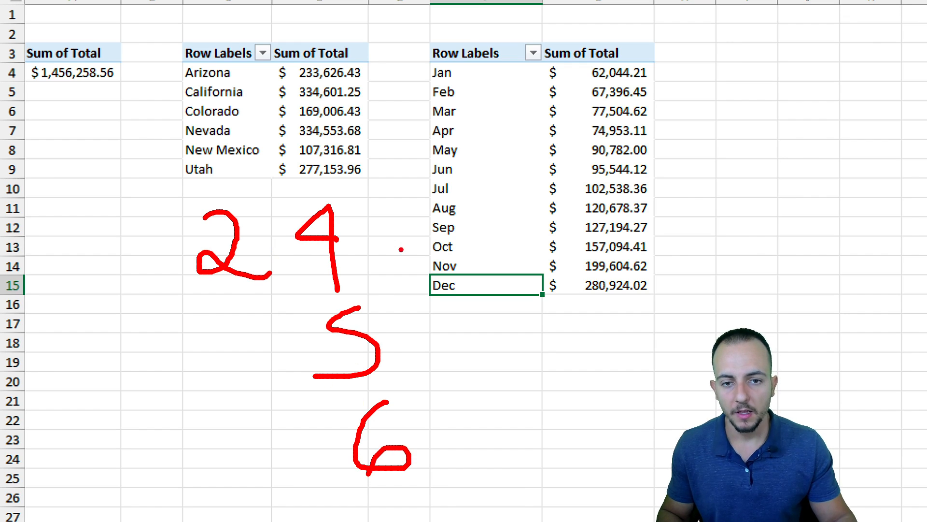
drag(417, 61, 664, 300)
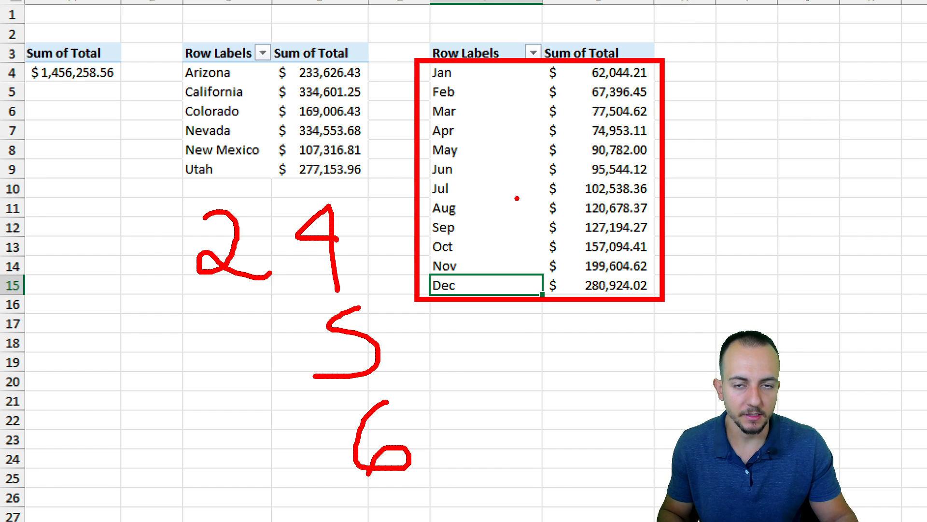
drag(164, 182, 364, 306)
key(Escape)
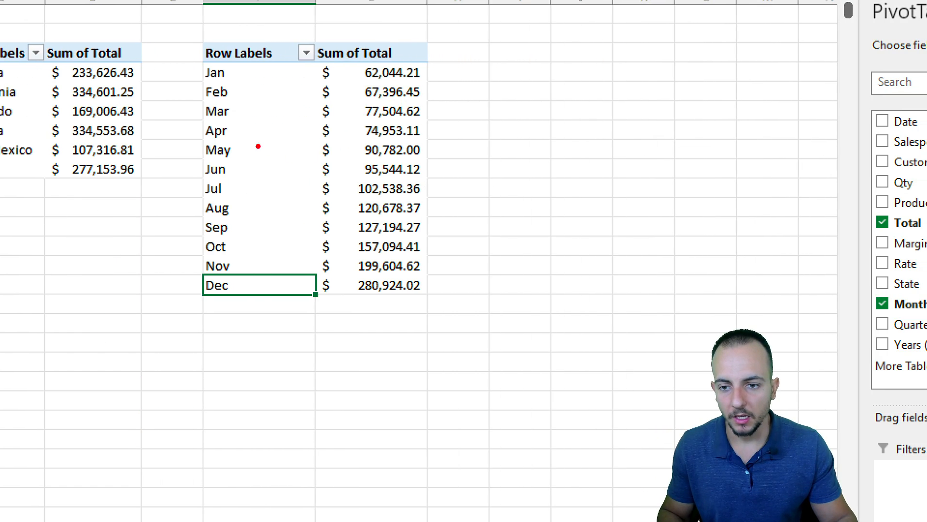
mouse_move(204, 140)
mouse_down()
mouse_move(440, 160)
mouse_move(546, 209)
mouse_up()
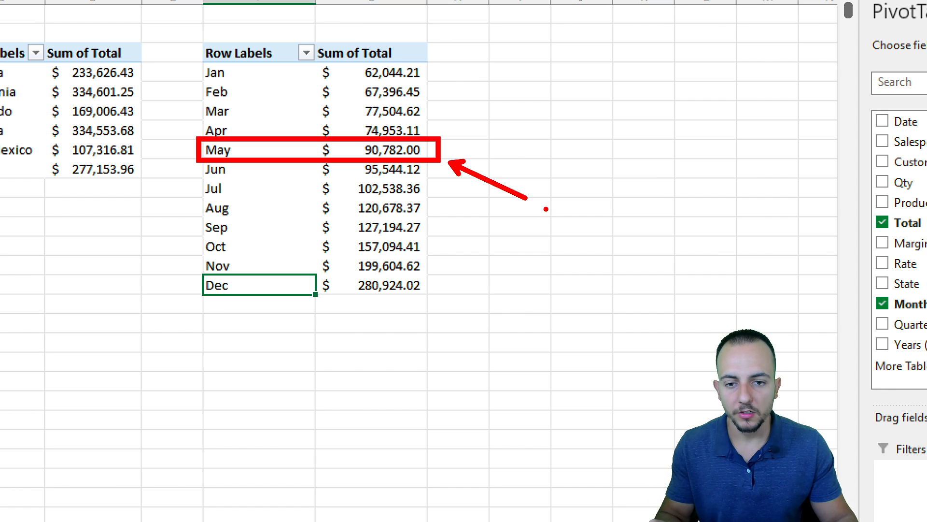
drag(531, 118, 539, 154)
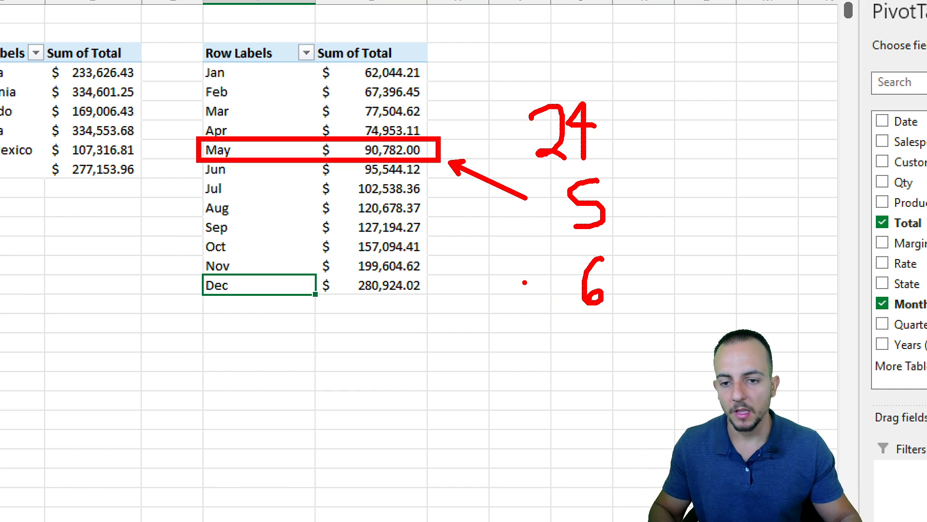
key(Escape)
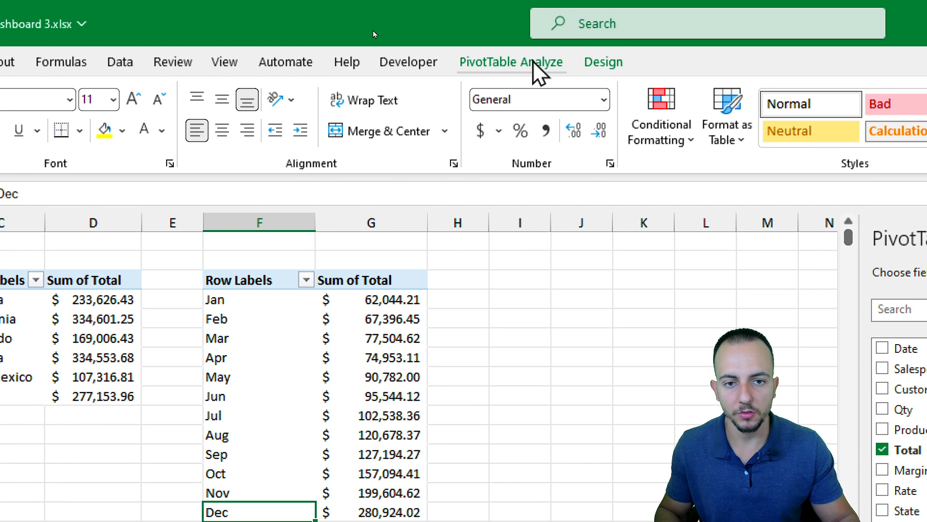
Insert a Years (Date) slicer for the month pivot table and place it just below the state pivot table.
click(523, 65)
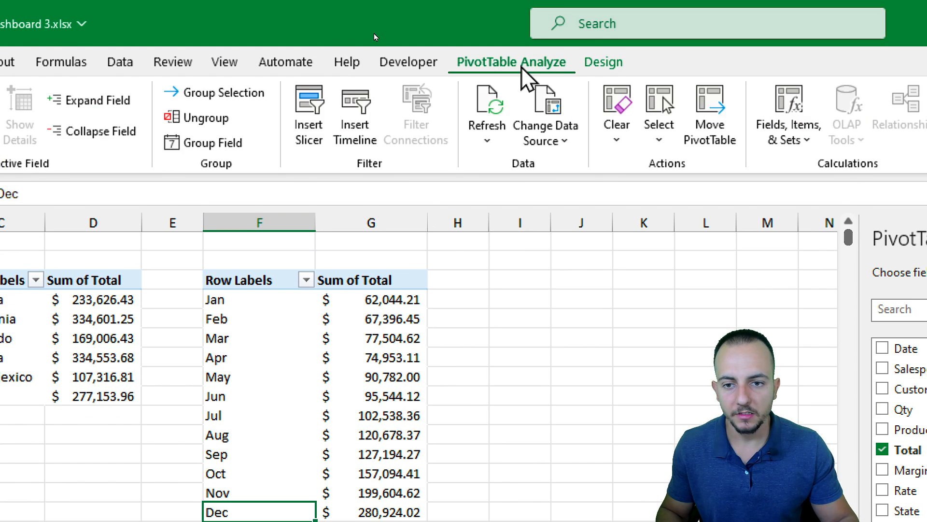
click(309, 136)
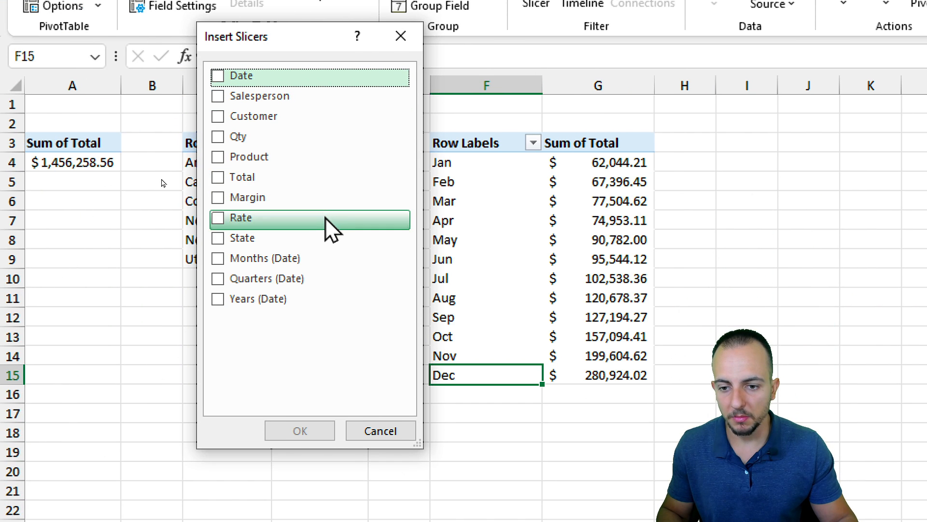
click(230, 302)
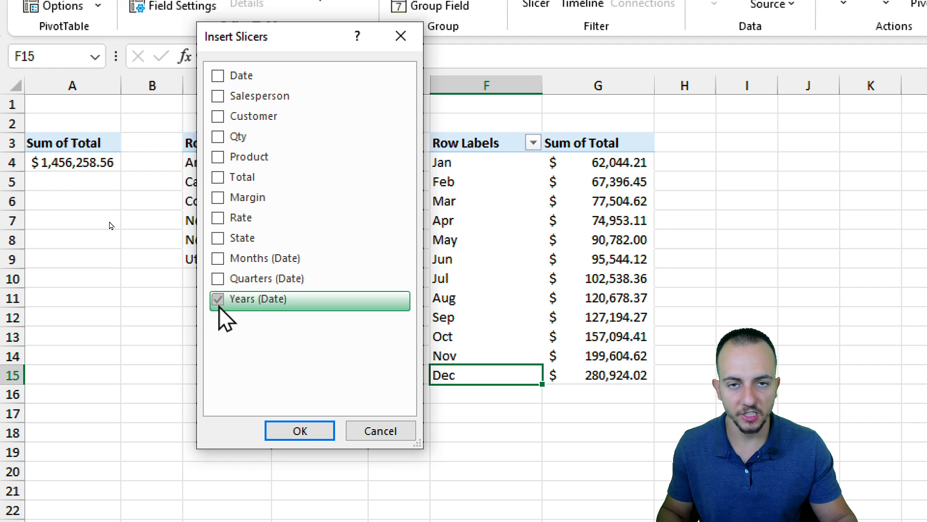
click(309, 432)
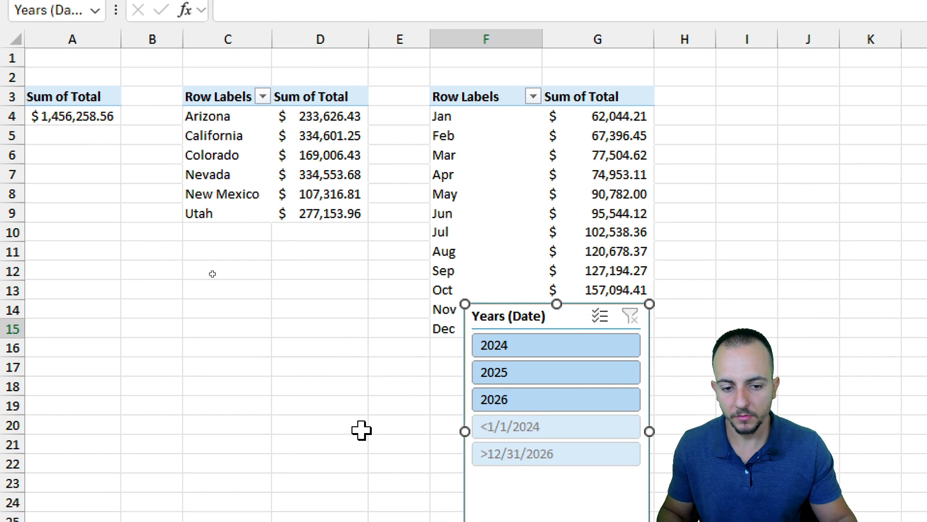
drag(477, 315, 121, 245)
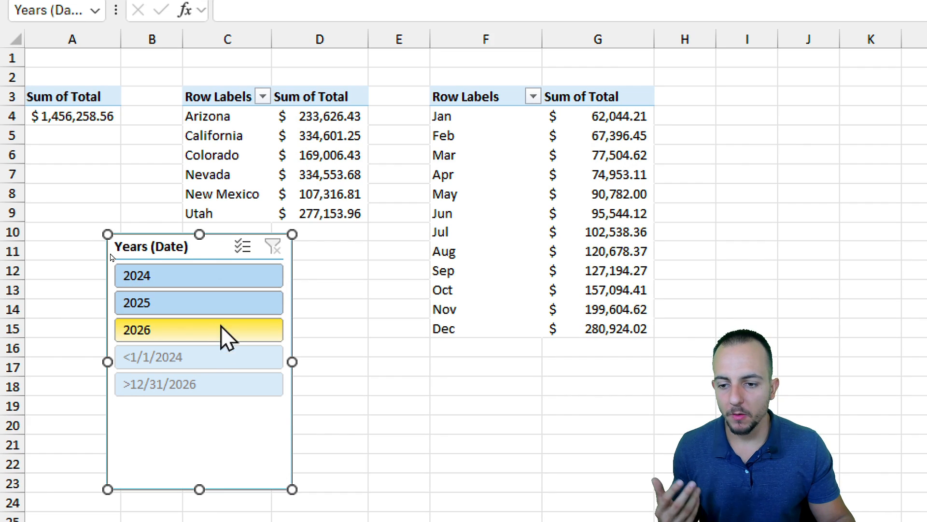
Test the year slicer by switching between 2024, 2025 and 2026, ending on 2025, and compare its effect on the three pivot tables.
click(216, 303)
click(213, 280)
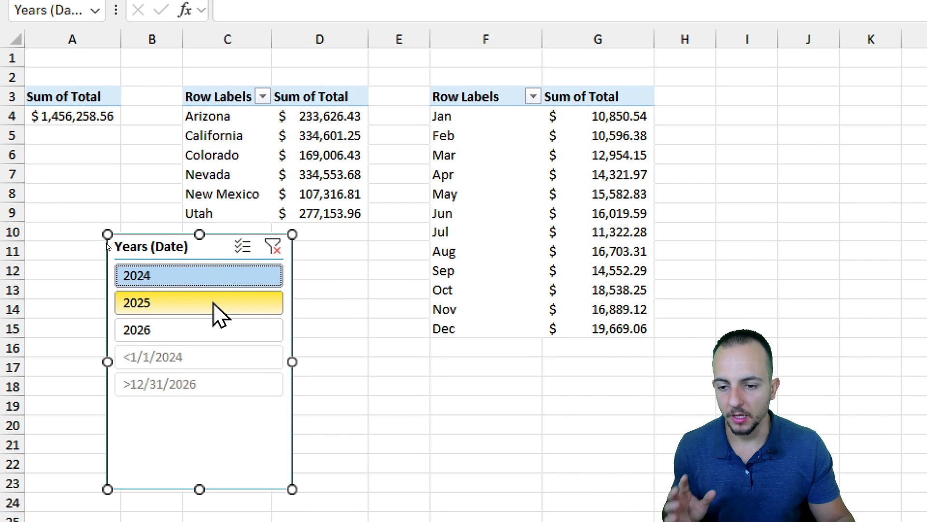
click(213, 303)
click(221, 329)
click(216, 305)
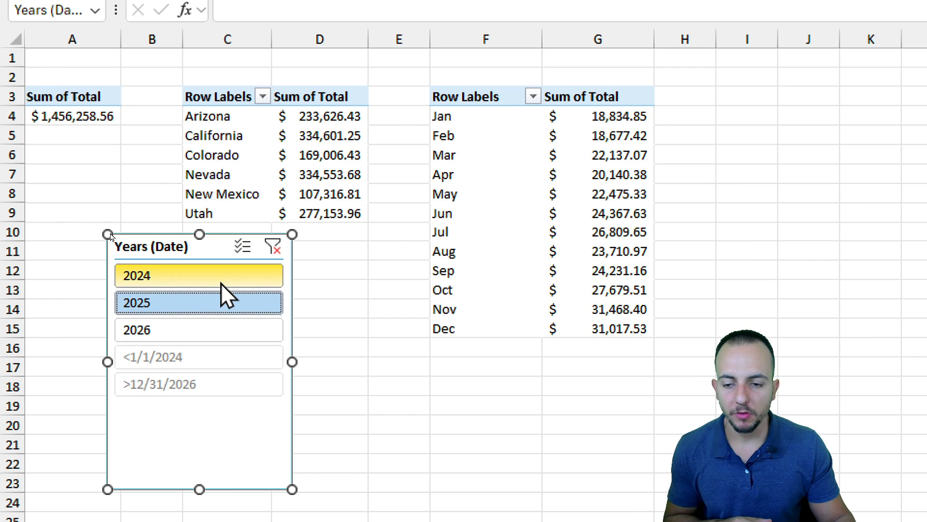
click(221, 283)
click(222, 302)
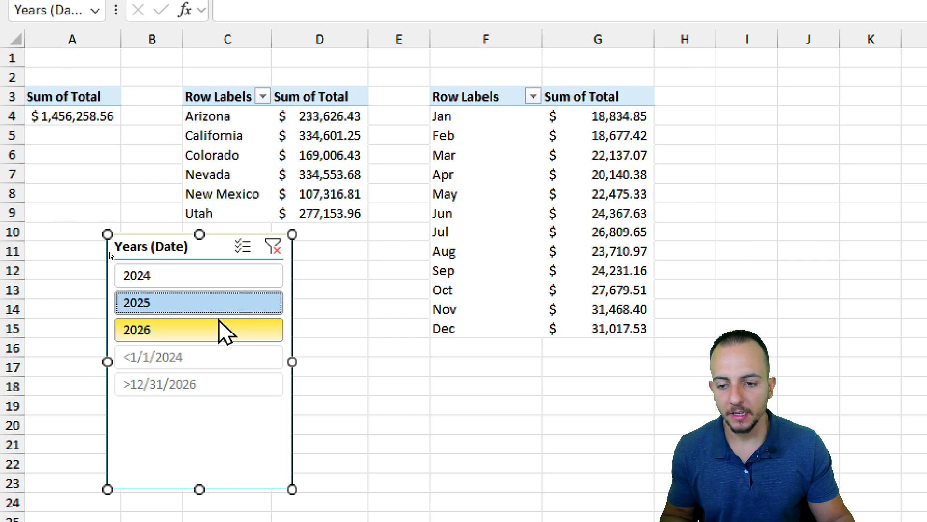
click(222, 331)
click(210, 309)
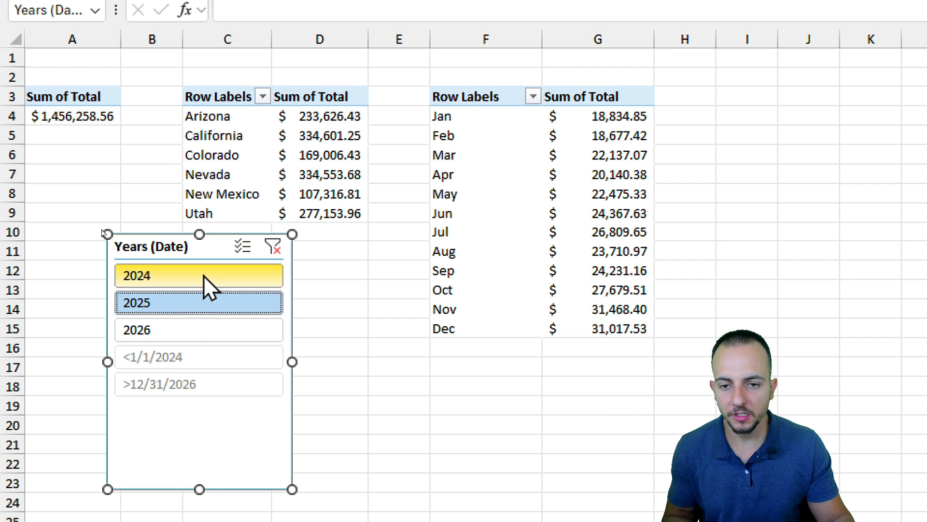
click(195, 303)
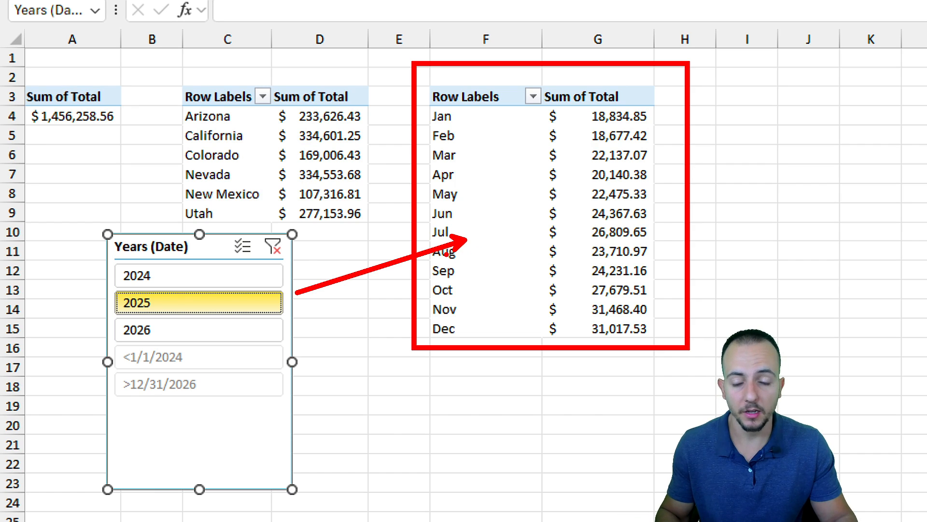
click(207, 327)
click(213, 283)
click(213, 306)
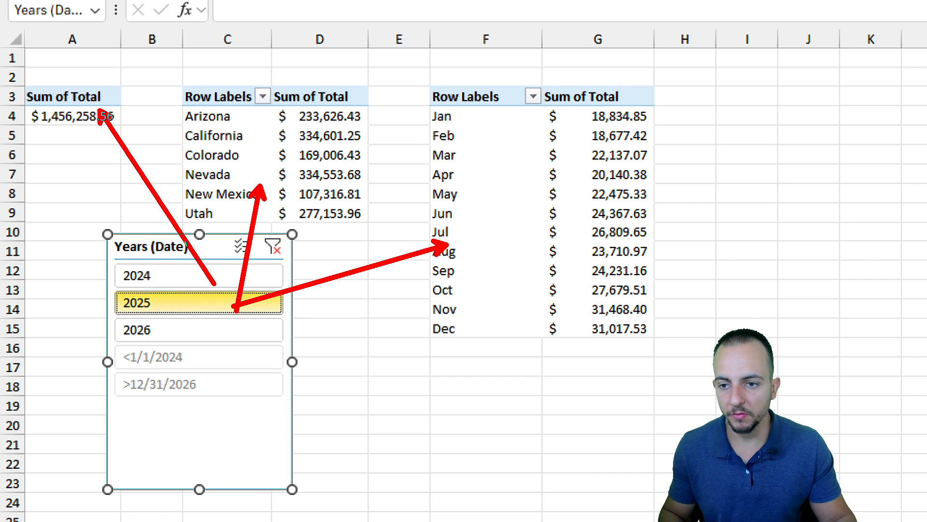
Connect the Years (Date) slicer to PivotTable1 and PivotTable3 as well through its report connections.
right_click(189, 243)
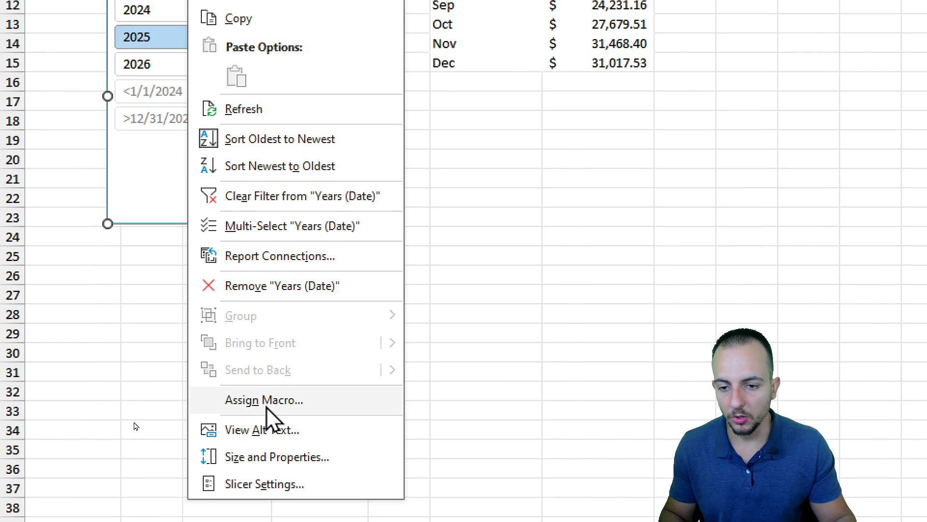
click(269, 263)
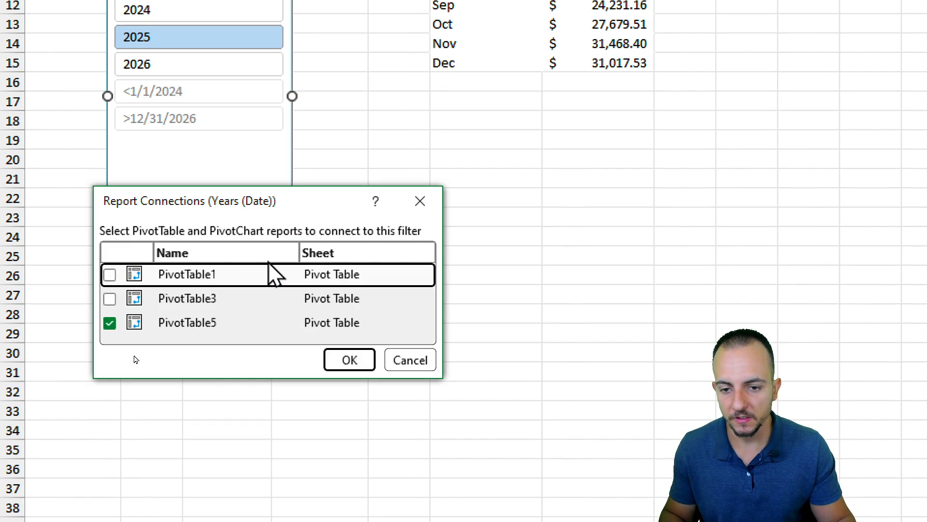
click(111, 299)
click(346, 363)
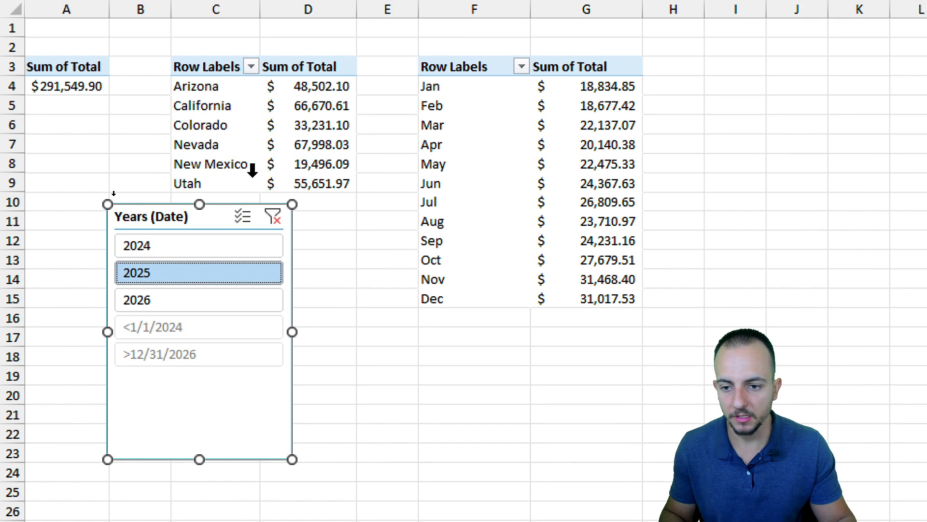
Switch the connected slicer repeatedly between 2024, 2025 and 2026 to check that all three pivot tables respond.
click(172, 251)
click(193, 273)
click(166, 301)
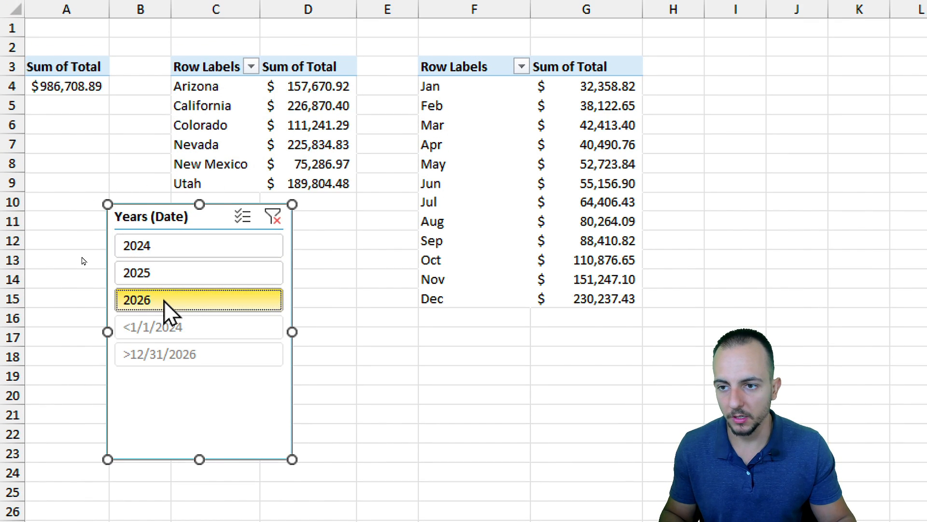
click(221, 249)
click(198, 272)
click(169, 298)
click(237, 248)
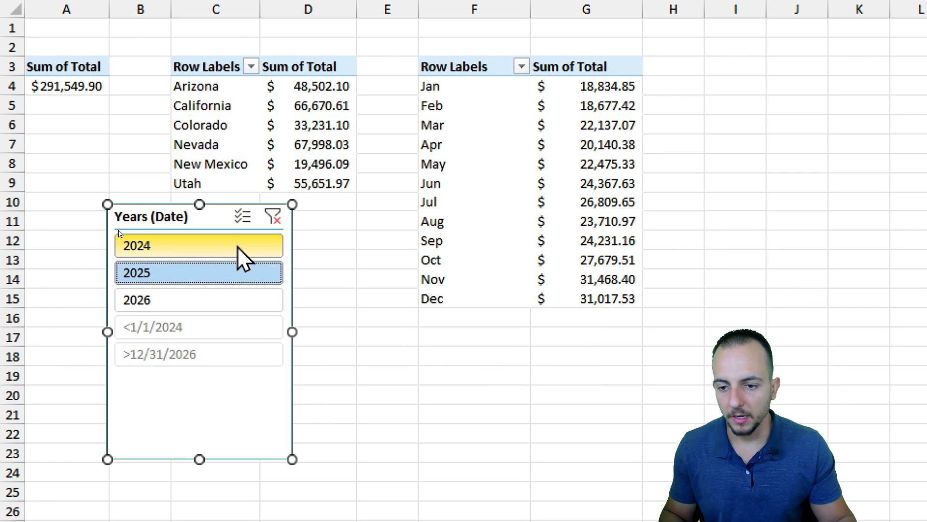
Compare the monthly totals across 2024, 2025 and 2026 using the Years (Date) slicer, ending on 2025.
click(237, 247)
click(203, 273)
click(181, 293)
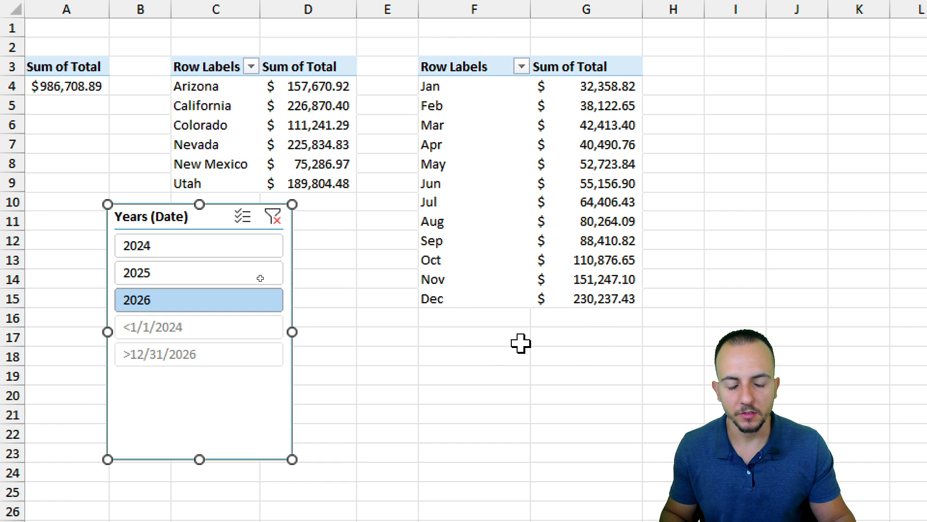
drag(607, 68, 600, 290)
drag(462, 167, 555, 163)
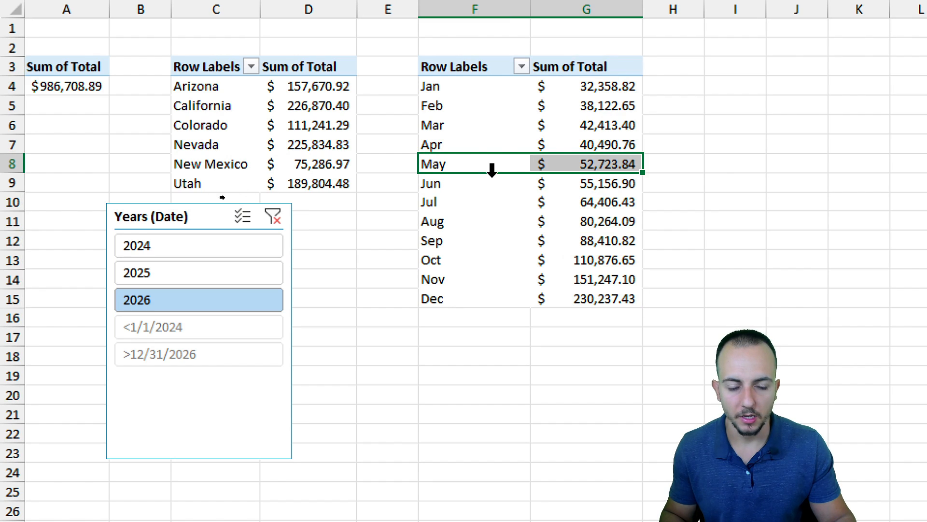
click(210, 273)
click(211, 248)
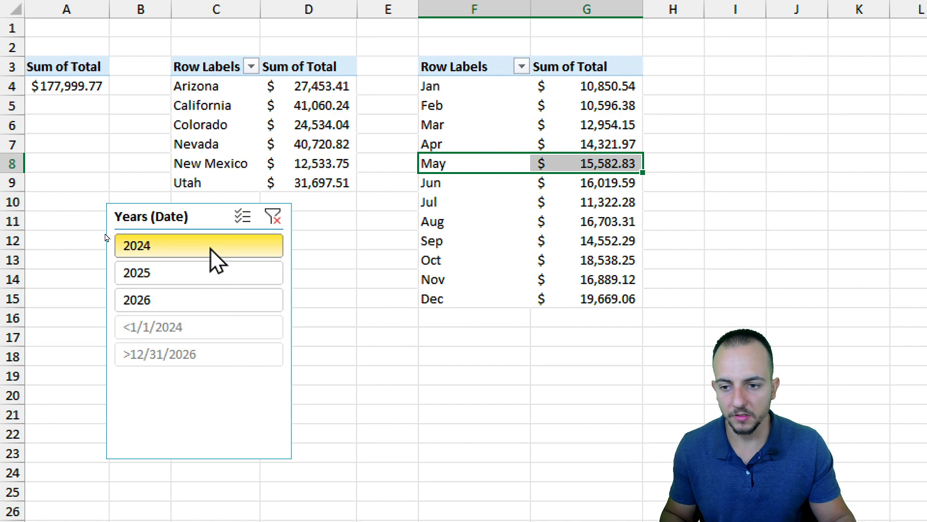
click(215, 273)
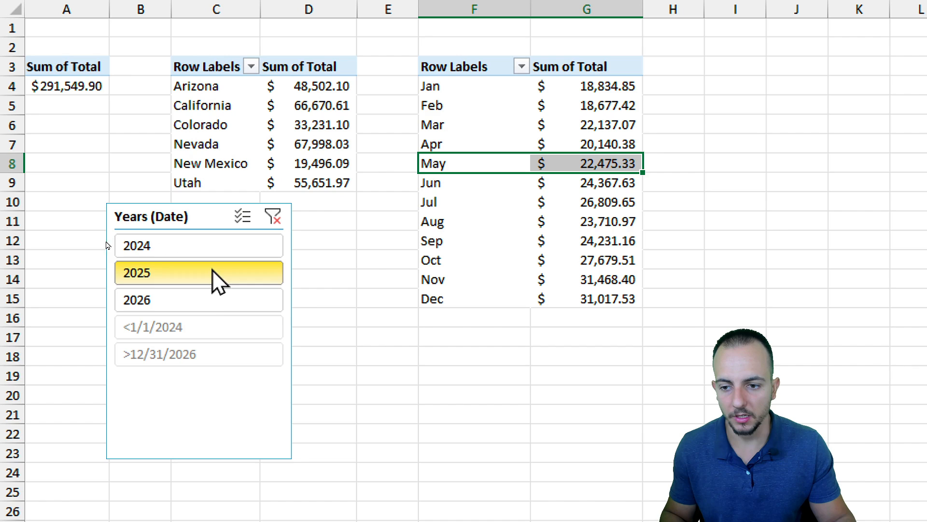
Add the Margin field to the values of the month pivot table and summarize it by Average.
click(610, 124)
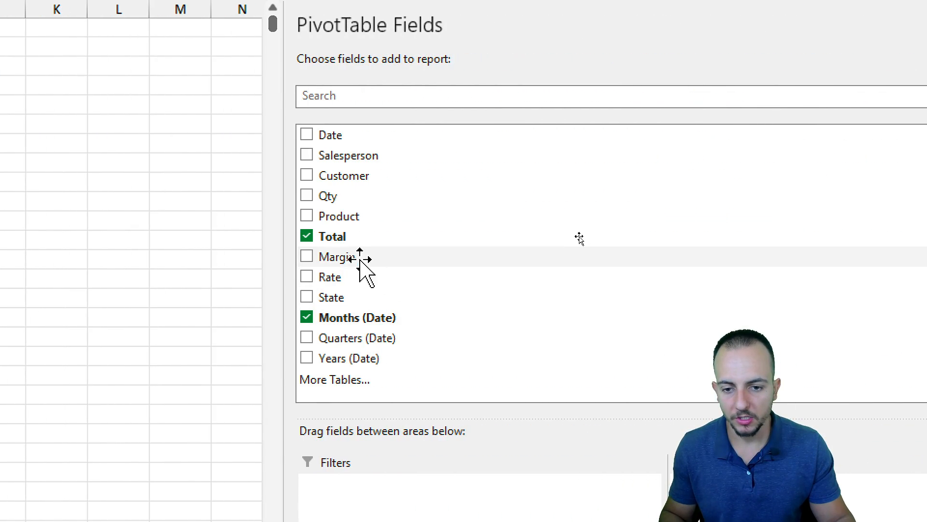
drag(343, 263, 611, 382)
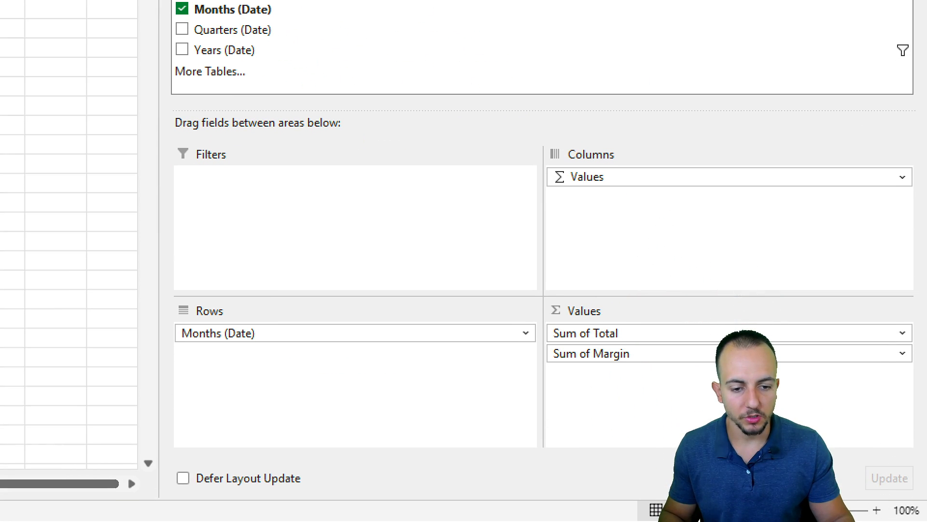
click(589, 354)
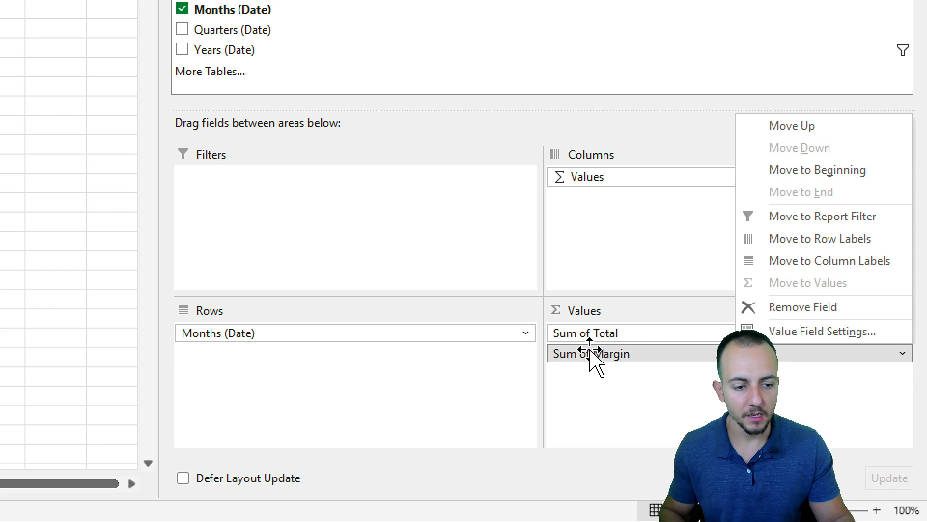
click(777, 337)
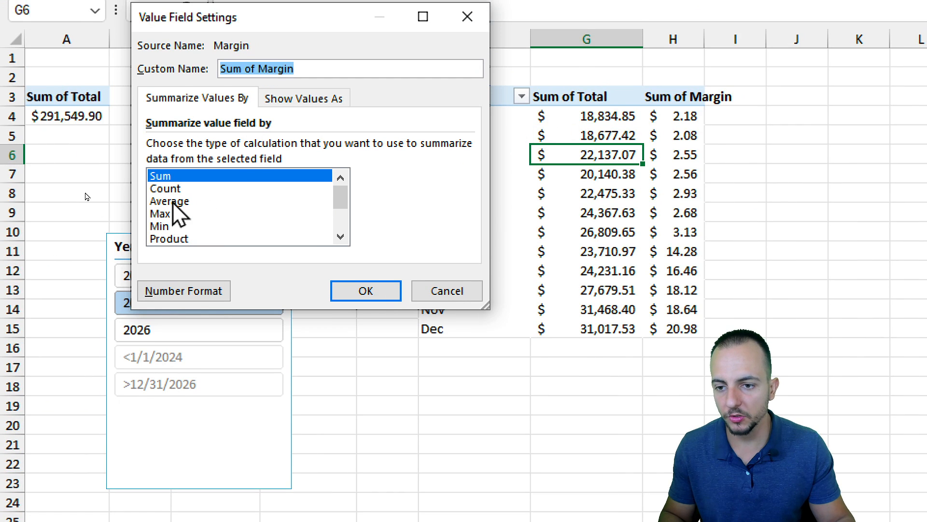
click(173, 202)
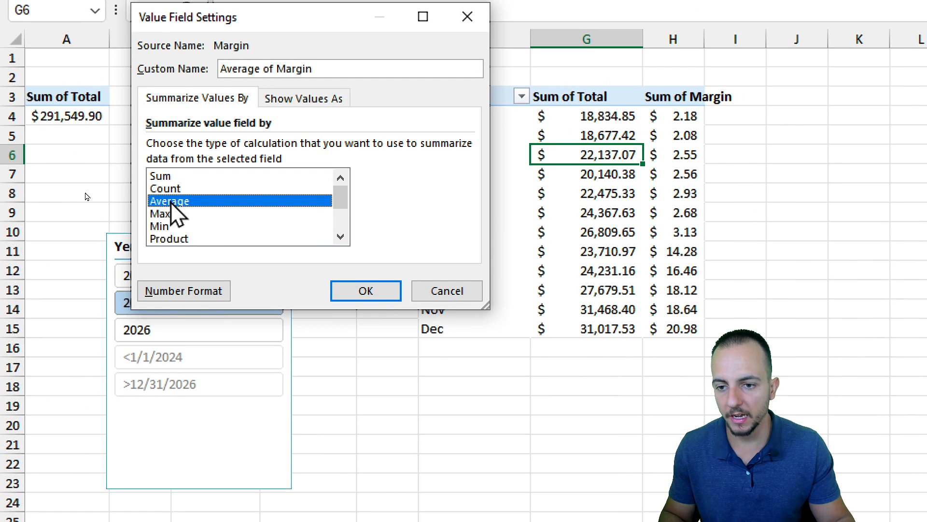
click(369, 289)
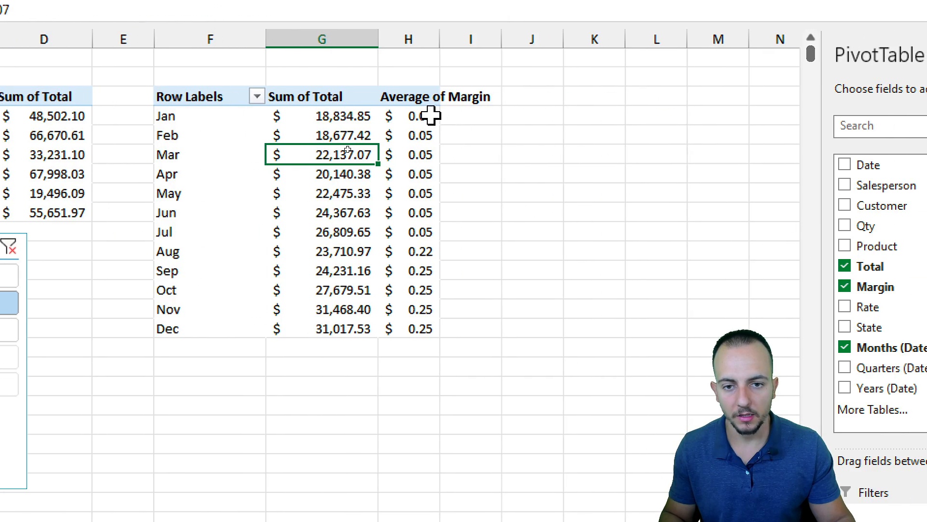
Format the monthly Average of Margin values in H4:H15 as percentages with two decimal places.
drag(438, 116, 422, 331)
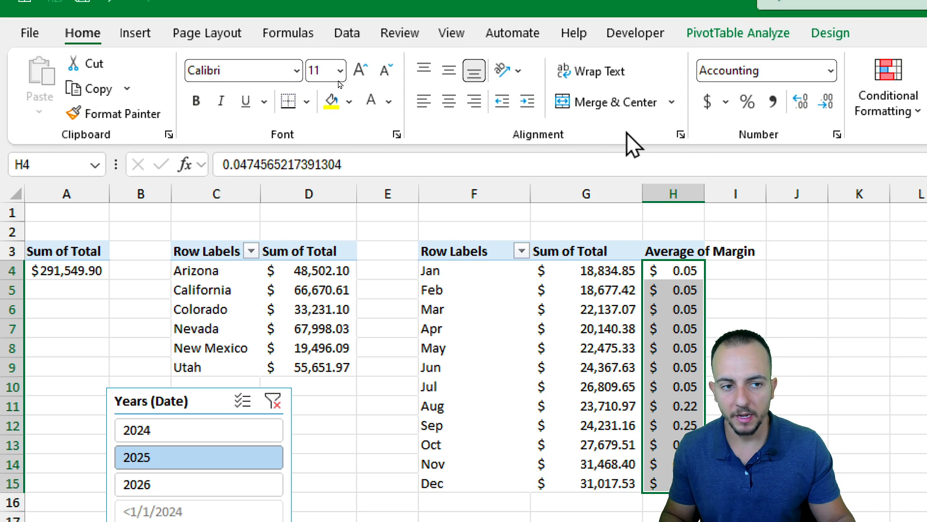
click(747, 63)
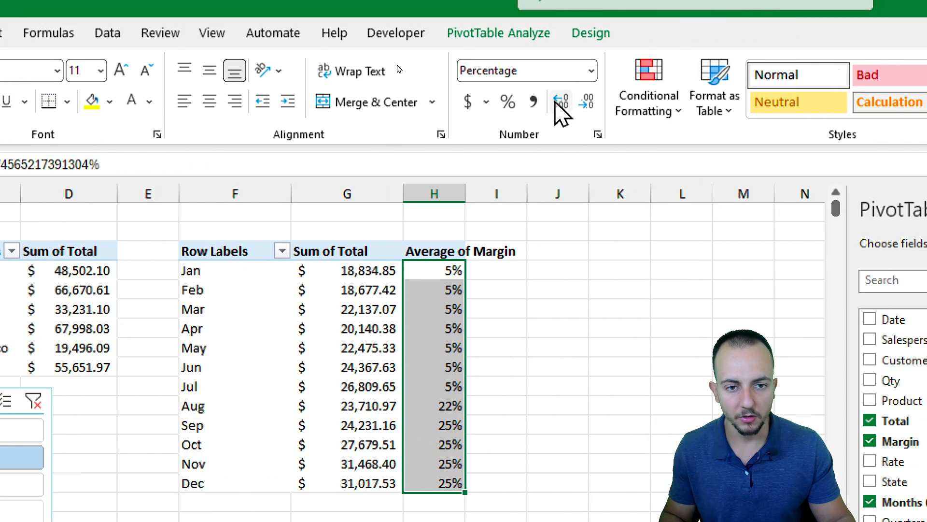
click(575, 101)
click(575, 102)
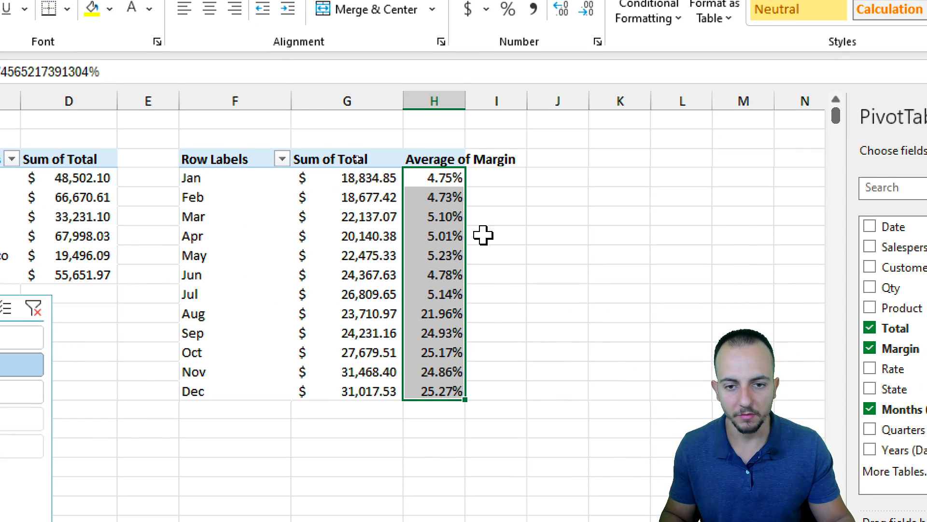
Autofit columns F to H, test 2026 and 2024 in the slicer, and widen column G to fit the larger totals.
drag(449, 186, 234, 186)
double_click(296, 100)
click(276, 235)
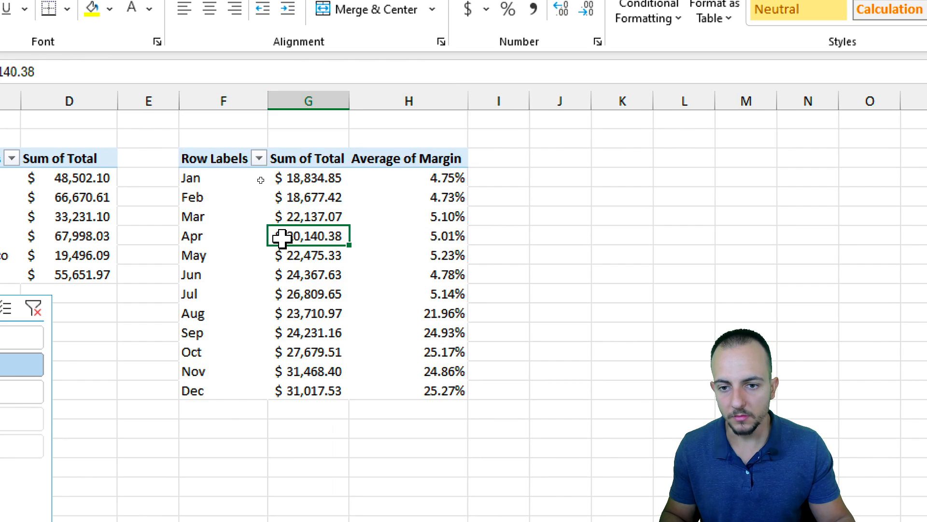
click(22, 392)
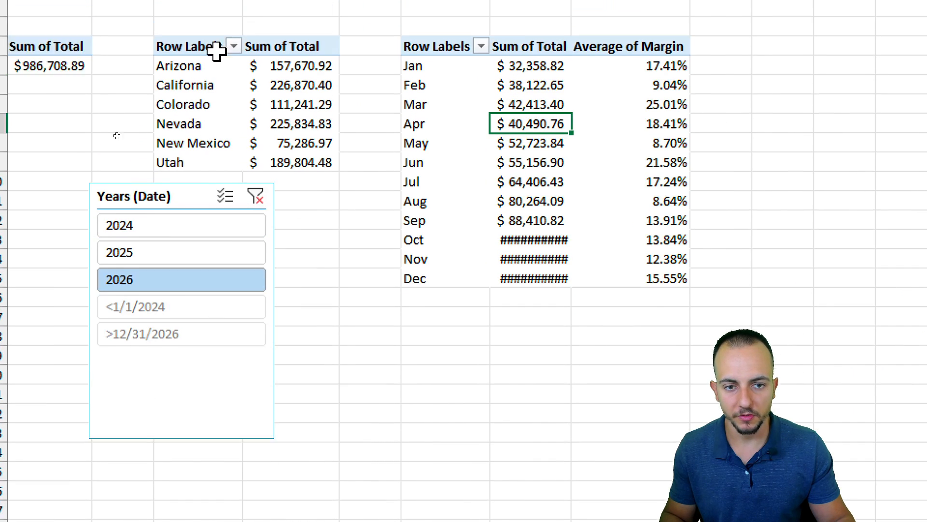
click(198, 173)
drag(564, 65, 592, 61)
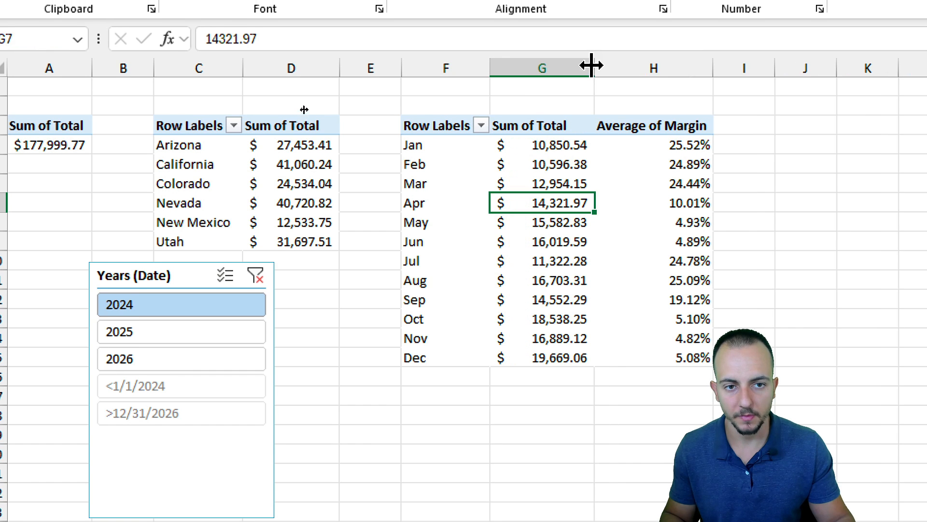
click(196, 329)
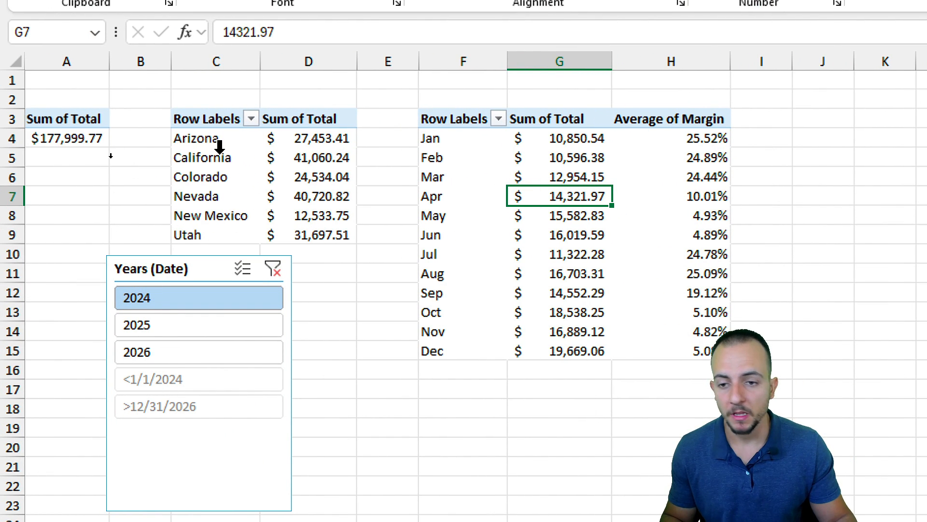
Copy the state pivot table in C3:D9 and paste it at cell J3.
drag(227, 118, 302, 236)
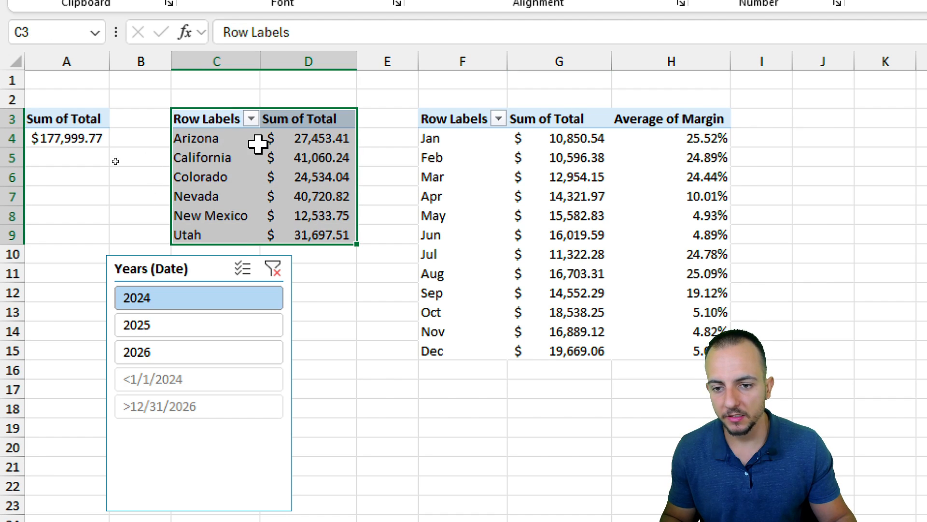
right_click(256, 161)
click(333, 209)
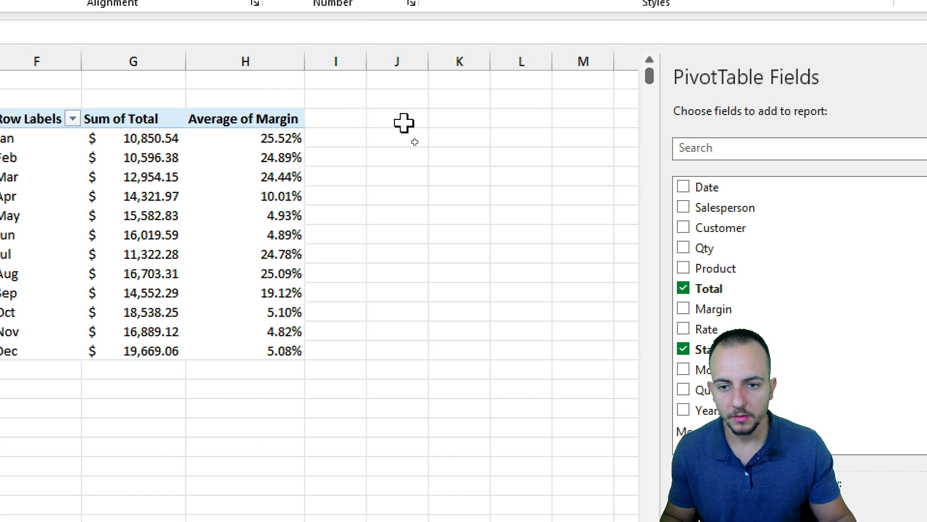
right_click(404, 123)
click(451, 253)
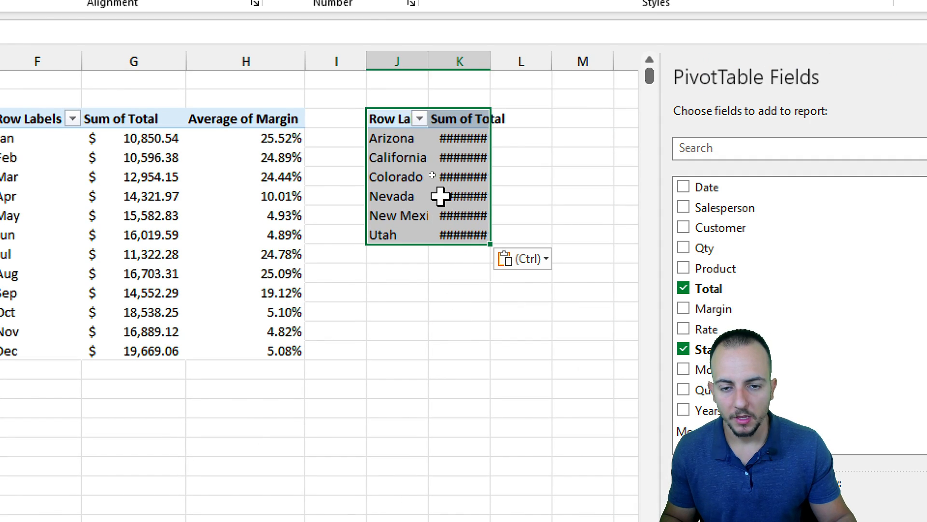
Replace State with Salesperson in the rows of the pivot table at J3.
drag(399, 138, 397, 216)
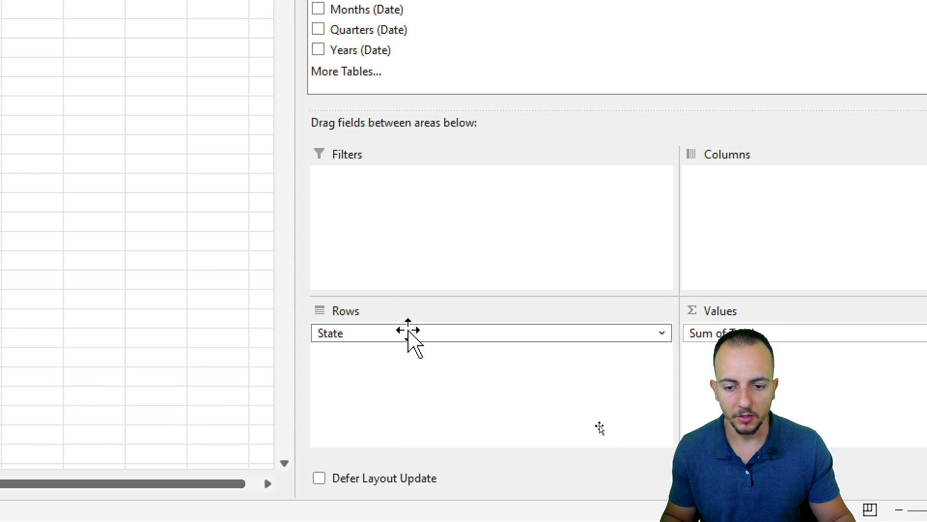
click(476, 332)
click(546, 296)
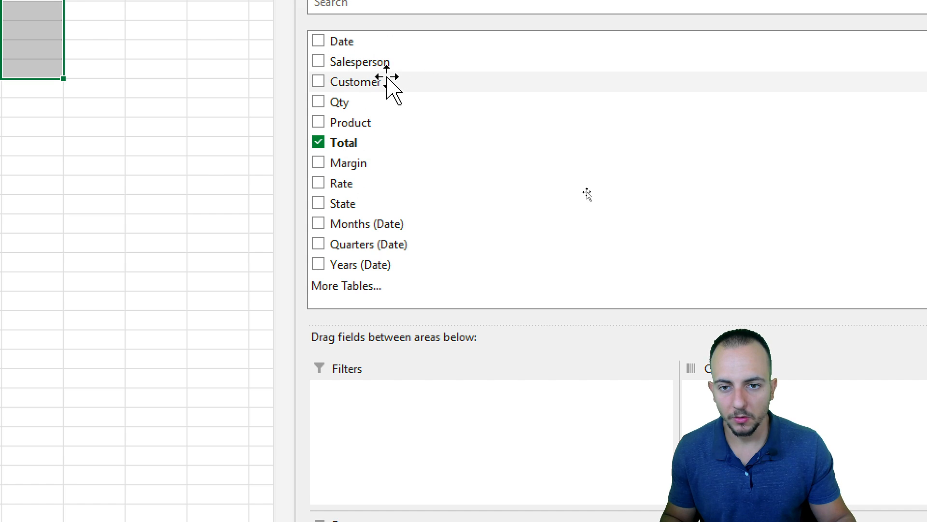
drag(387, 68, 466, 521)
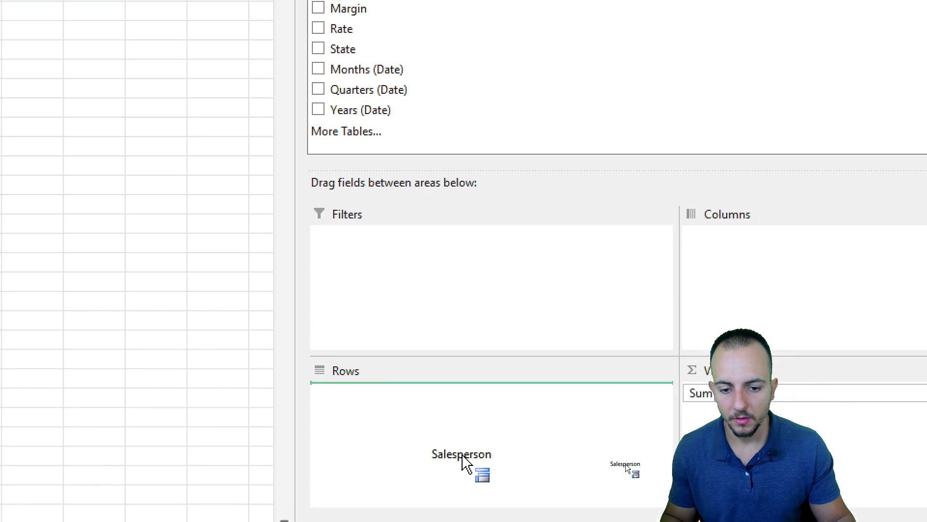
drag(466, 464, 340, 432)
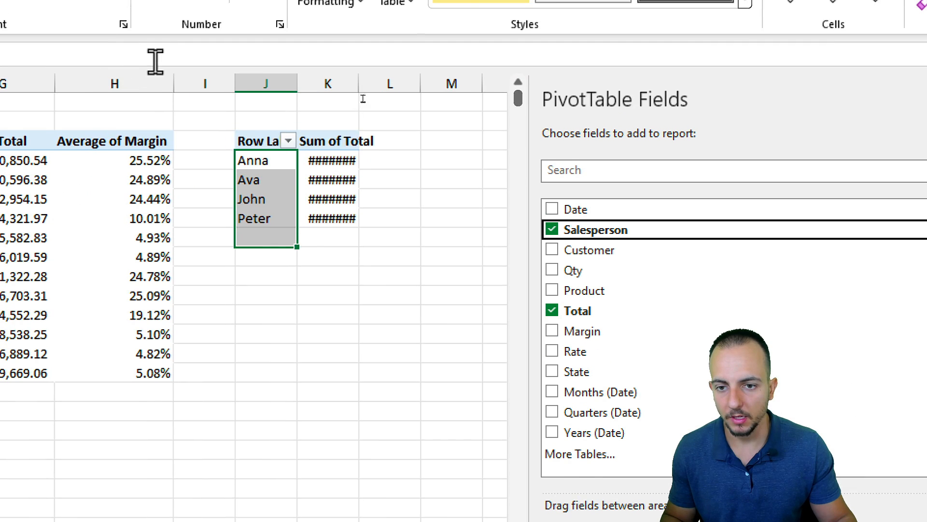
Autofit columns J and K to the contents of the salesperson pivot table.
drag(327, 103, 267, 100)
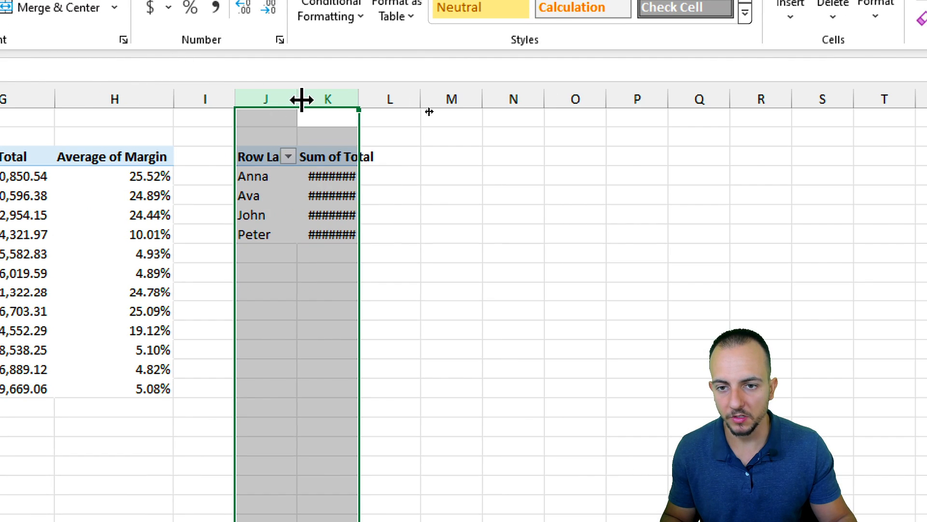
double_click(302, 100)
drag(330, 107, 341, 105)
click(319, 186)
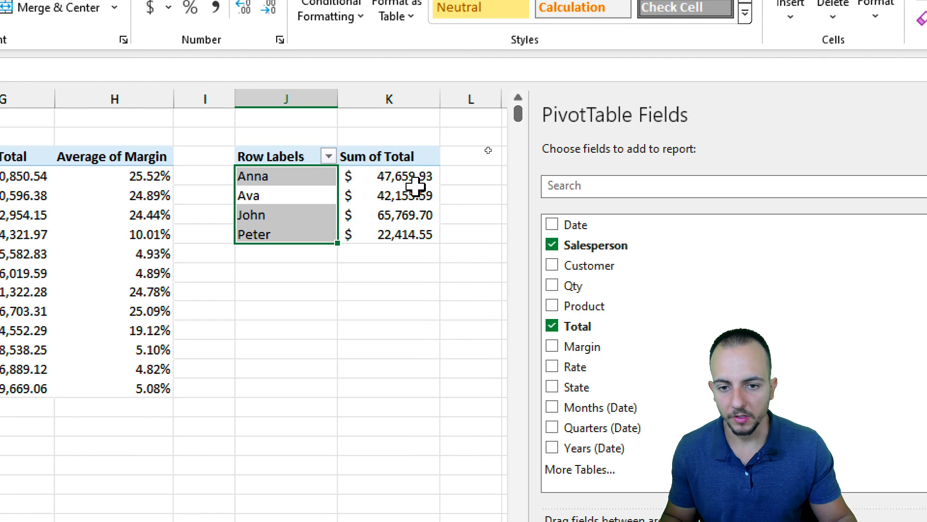
click(409, 177)
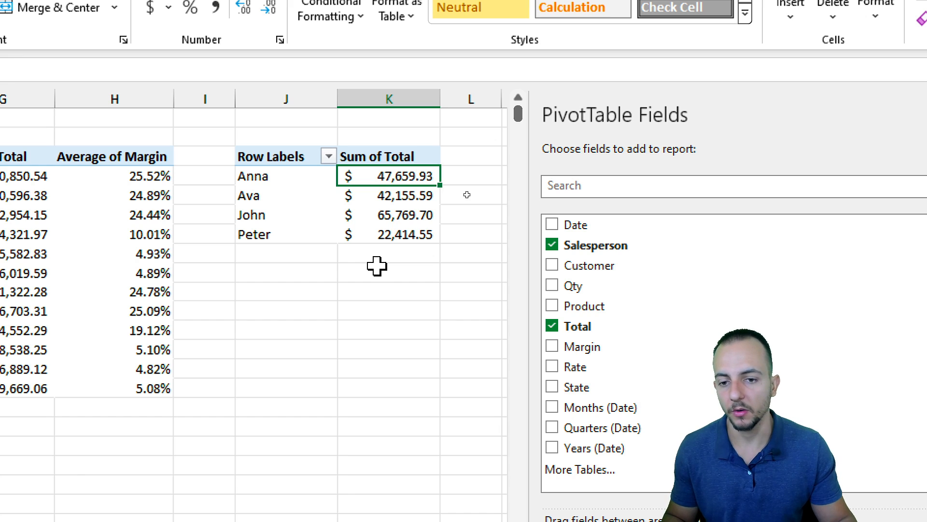
Copy the salesperson pivot table in columns J and K and paste it at cell M3.
scroll(325, 319, right, 2)
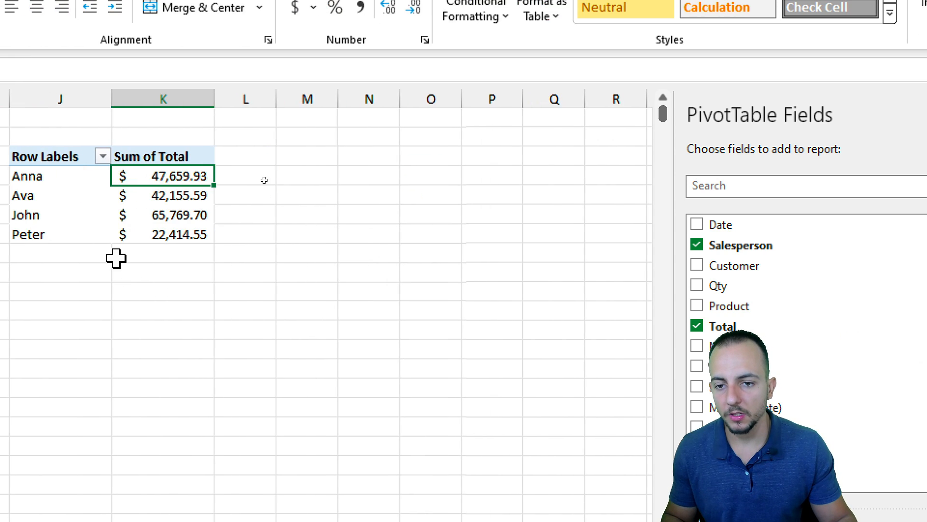
drag(18, 155, 170, 227)
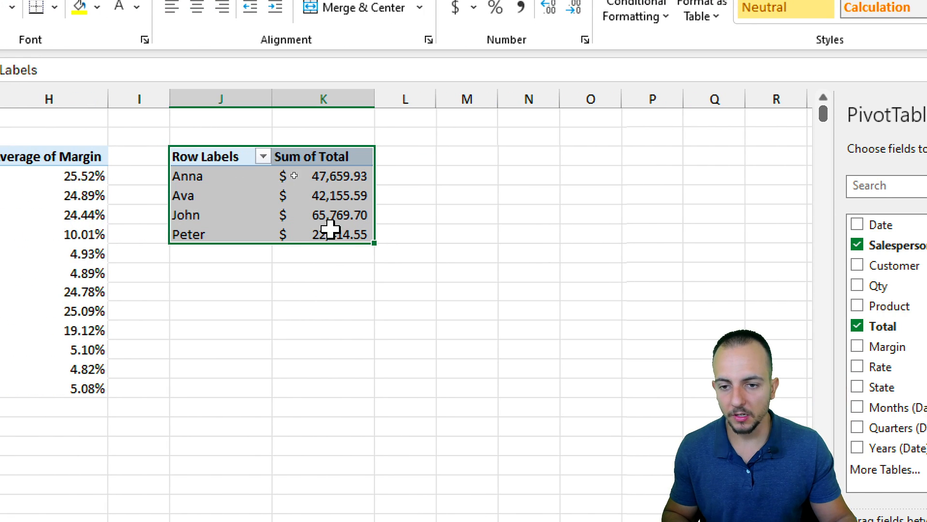
key(ctrl+c)
click(490, 157)
key(ctrl+v)
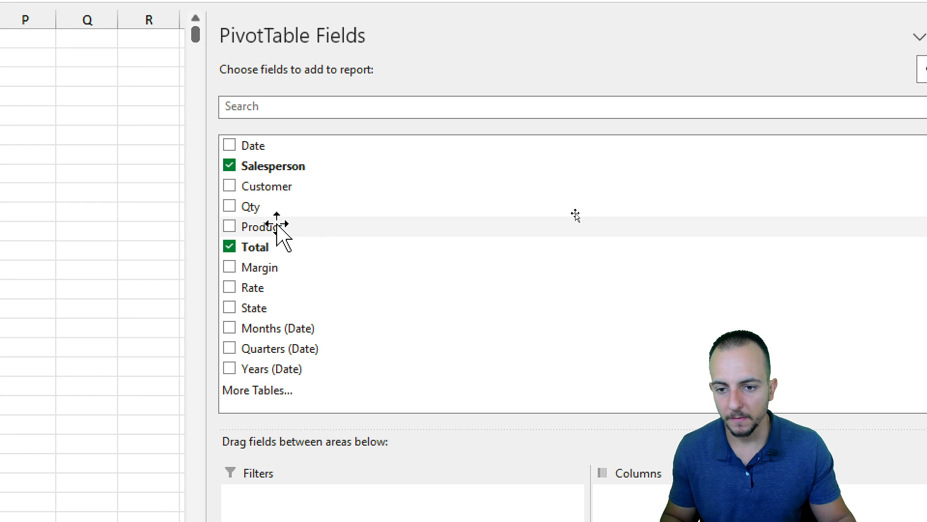
Replace Salesperson with Product in the rows of the pivot table at M3 and autofit columns M and N.
drag(258, 227, 290, 521)
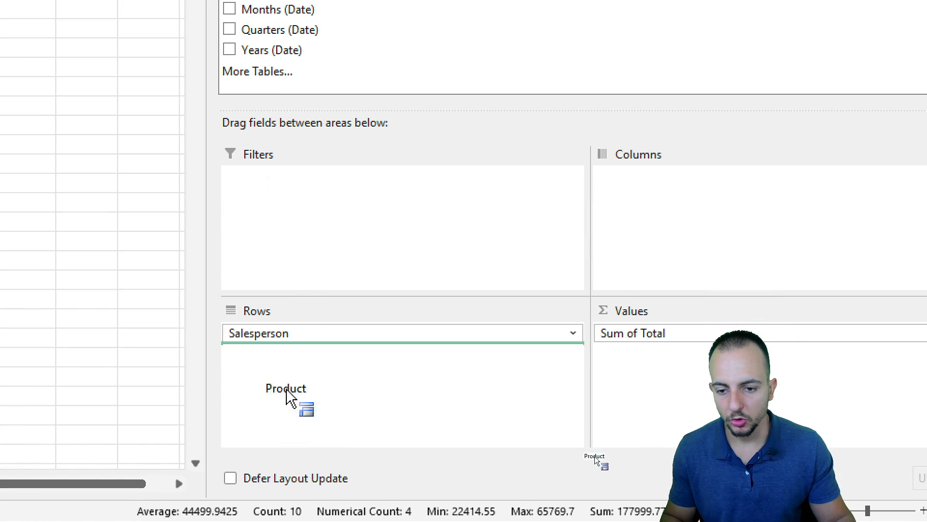
drag(290, 397, 285, 368)
click(298, 332)
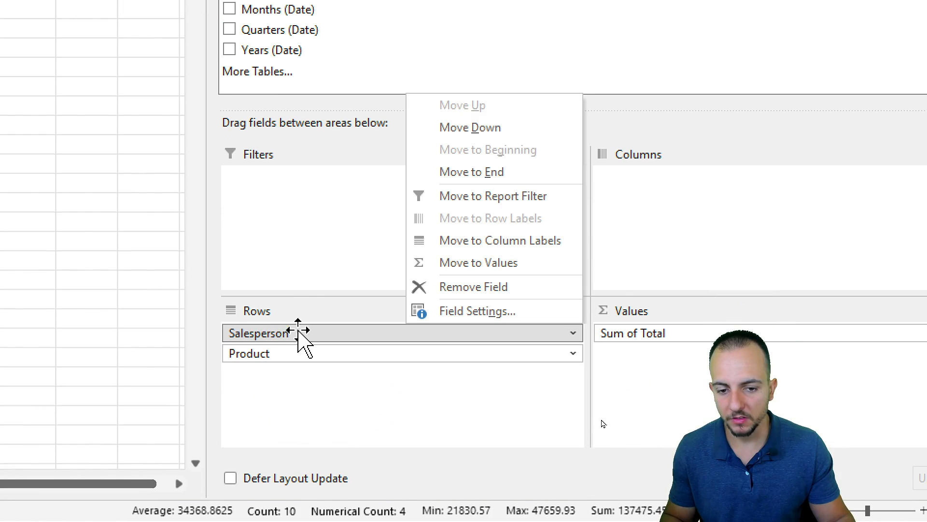
click(435, 286)
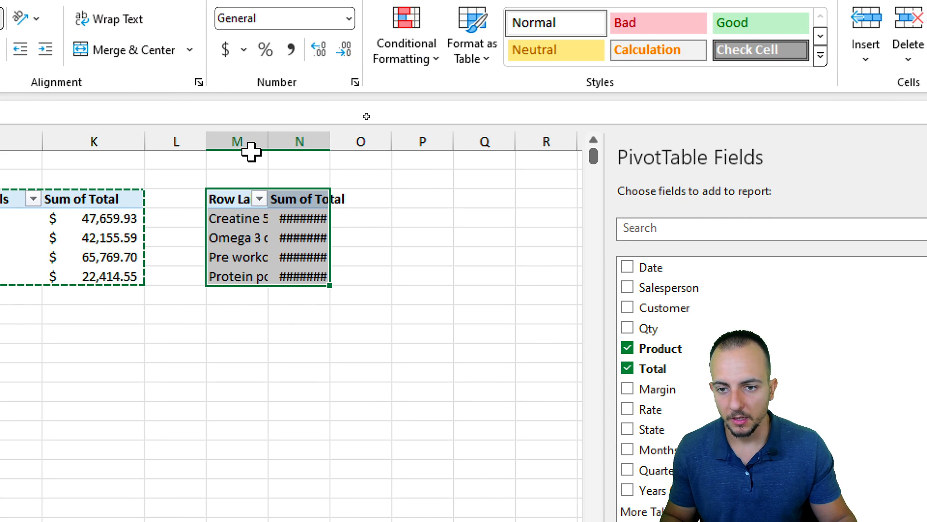
drag(250, 141, 332, 140)
click(261, 358)
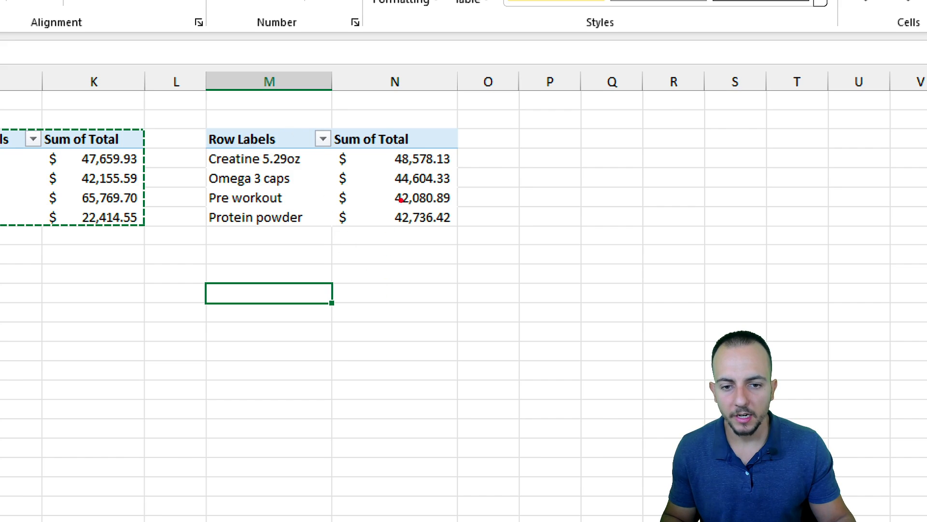
drag(444, 255, 529, 133)
mouse_move(473, 152)
mouse_down()
mouse_move(556, 164)
mouse_move(454, 153)
mouse_up()
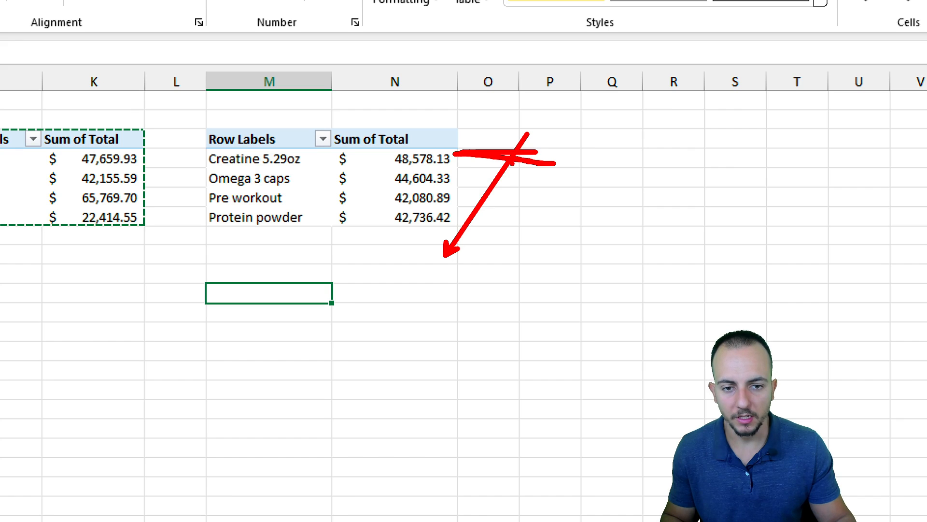
key(ctrl+z)
key(ctrl+z)
key(ctrl+z)
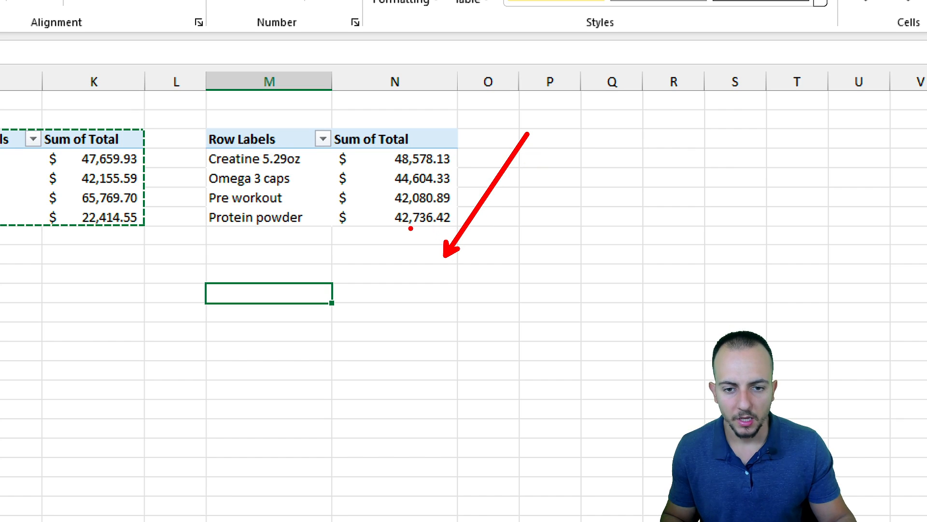
drag(382, 186, 466, 208)
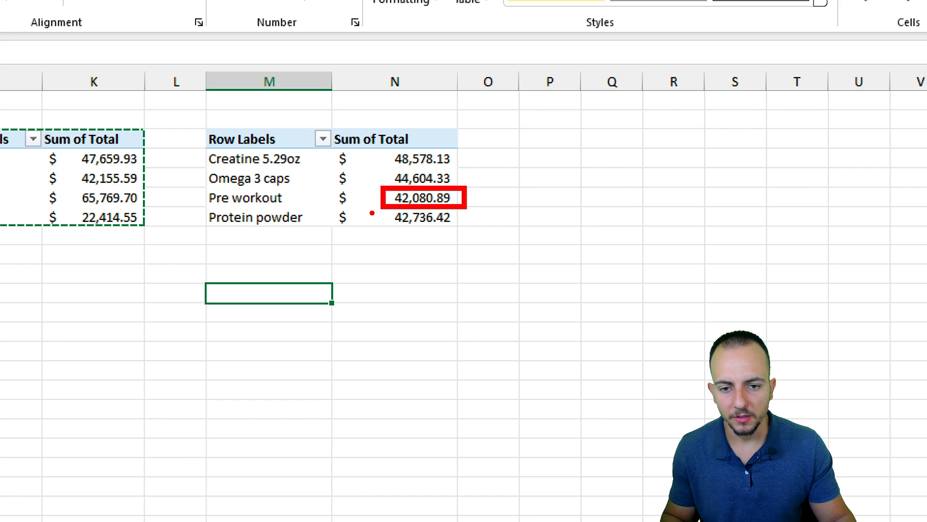
drag(388, 208, 458, 228)
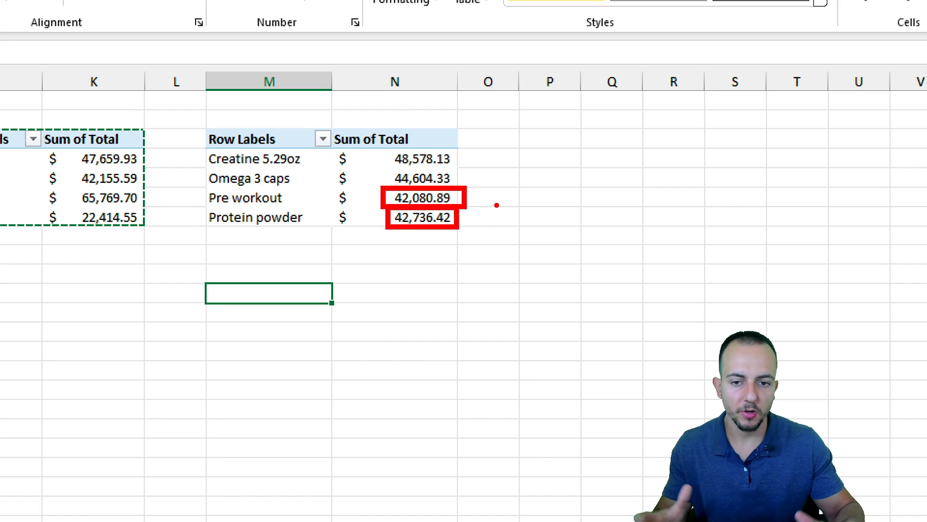
key(Escape)
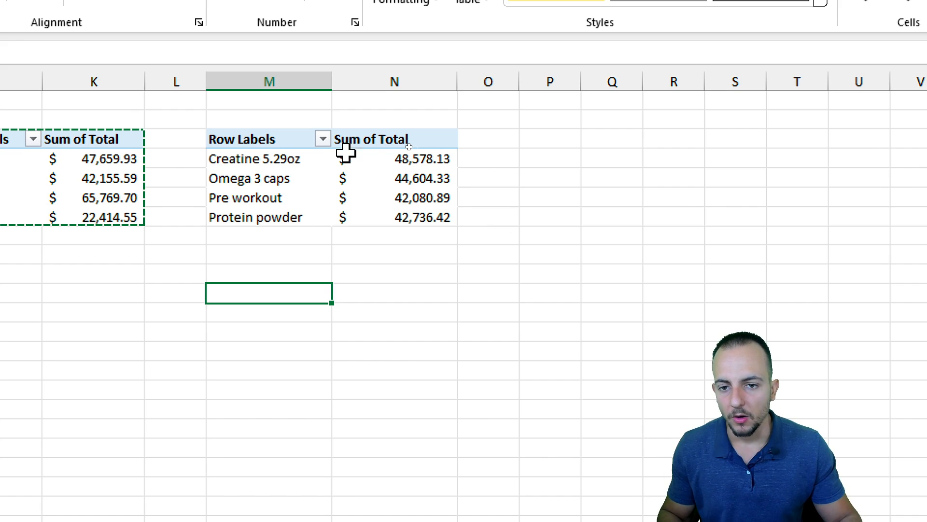
Sort the product pivot table at M3 in ascending order by Sum of Total and close its field list.
click(309, 141)
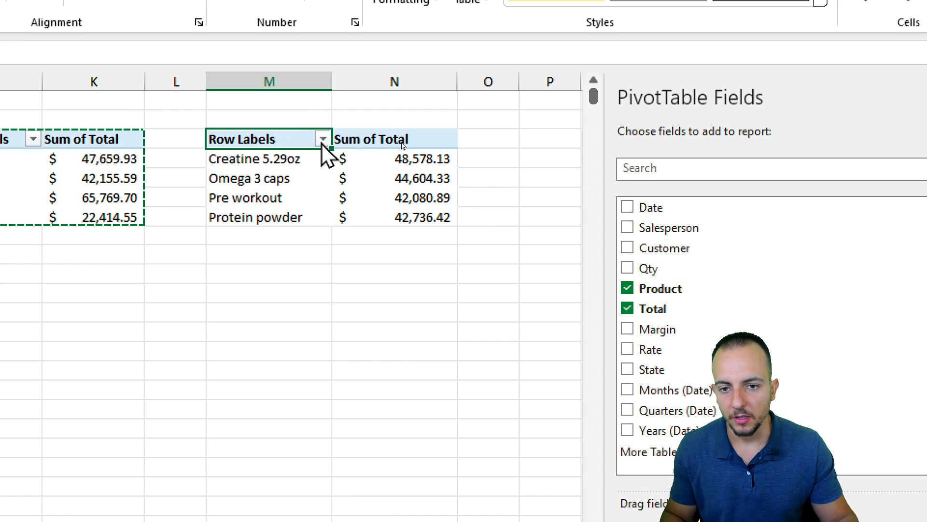
click(323, 141)
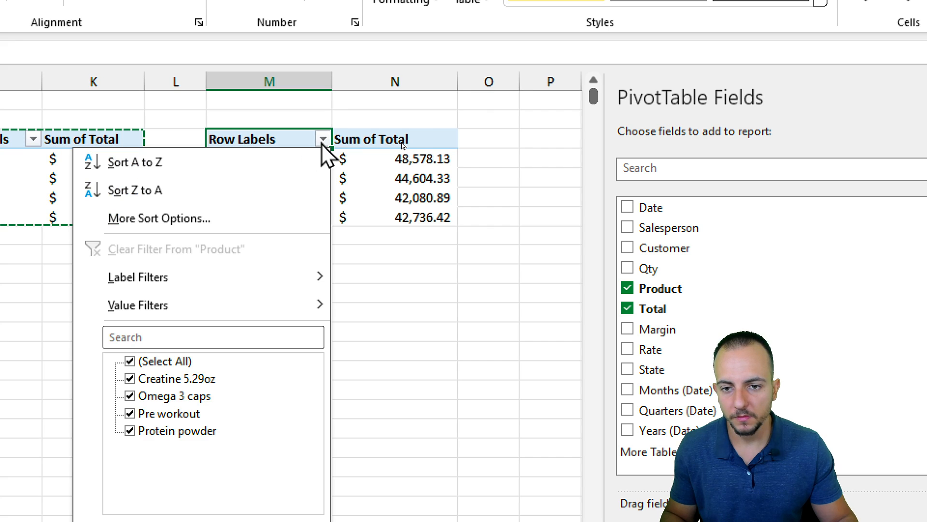
click(169, 221)
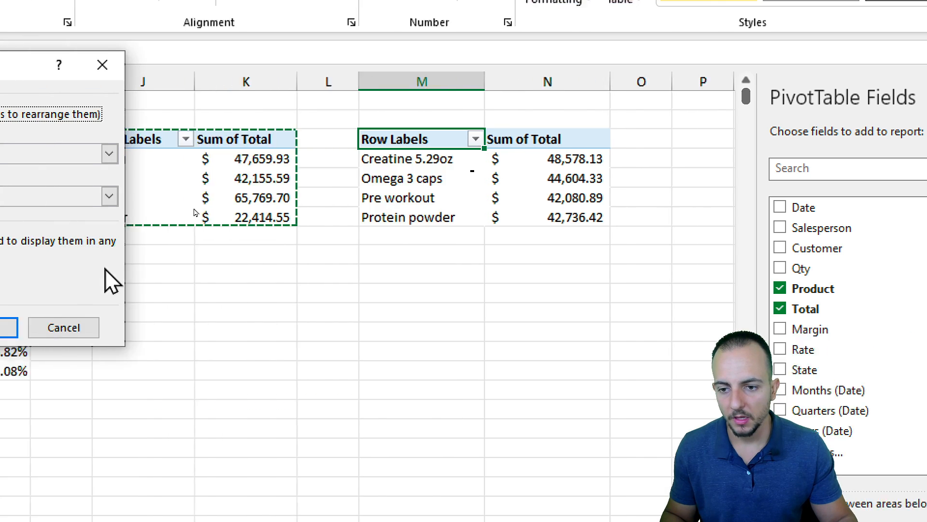
drag(0, 72, 273, 206)
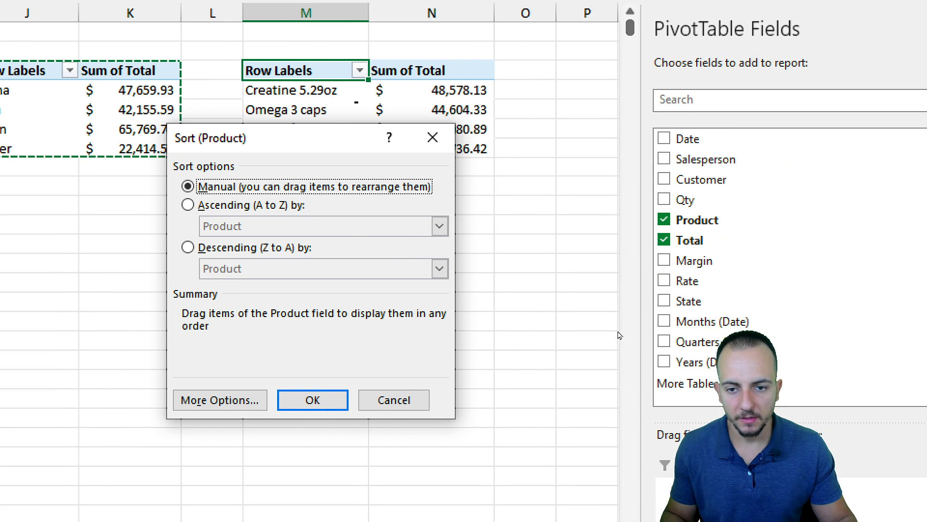
click(189, 204)
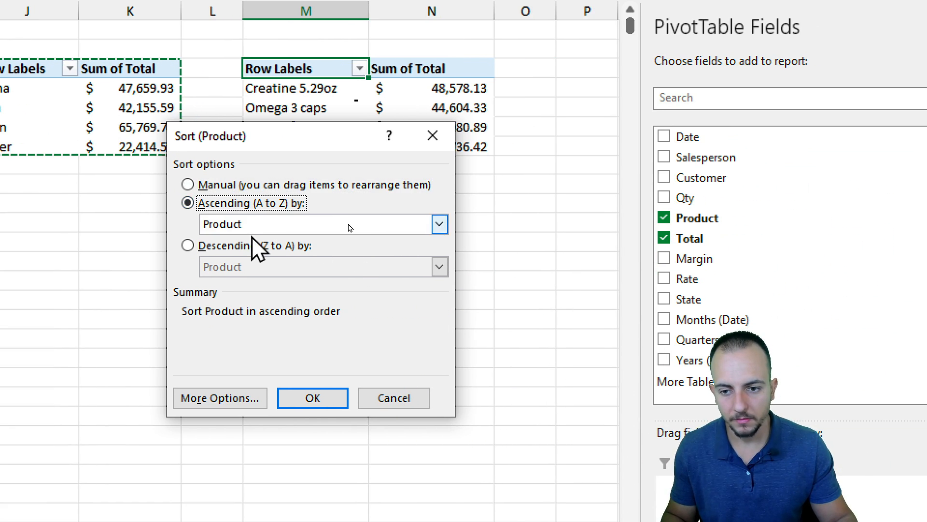
click(281, 225)
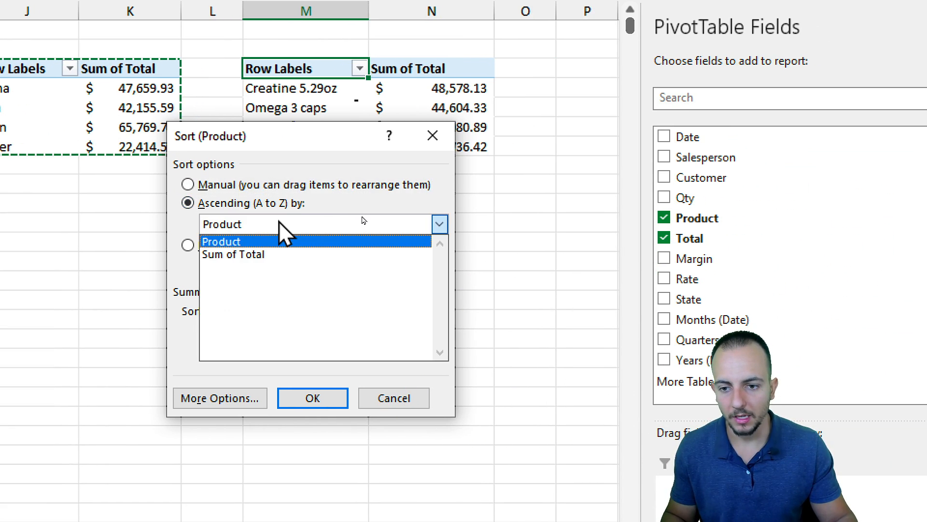
click(234, 254)
click(319, 397)
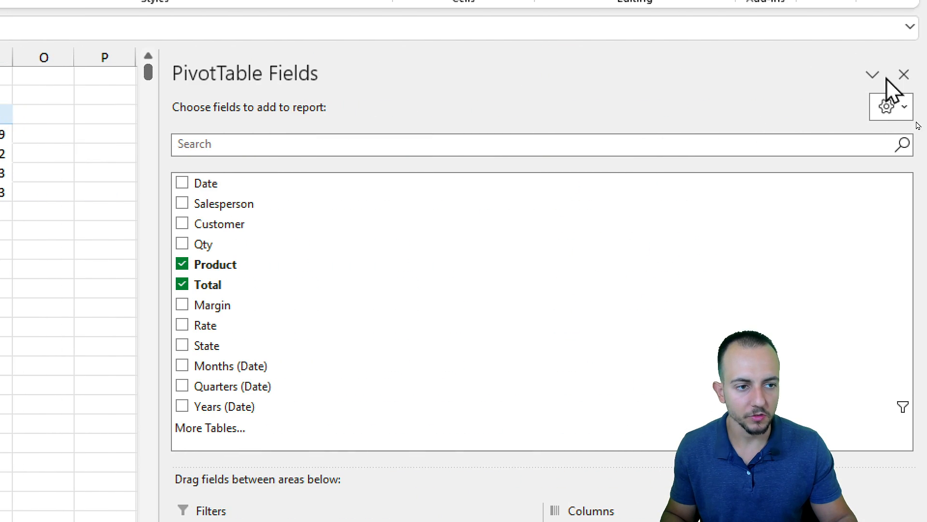
click(903, 75)
click(218, 251)
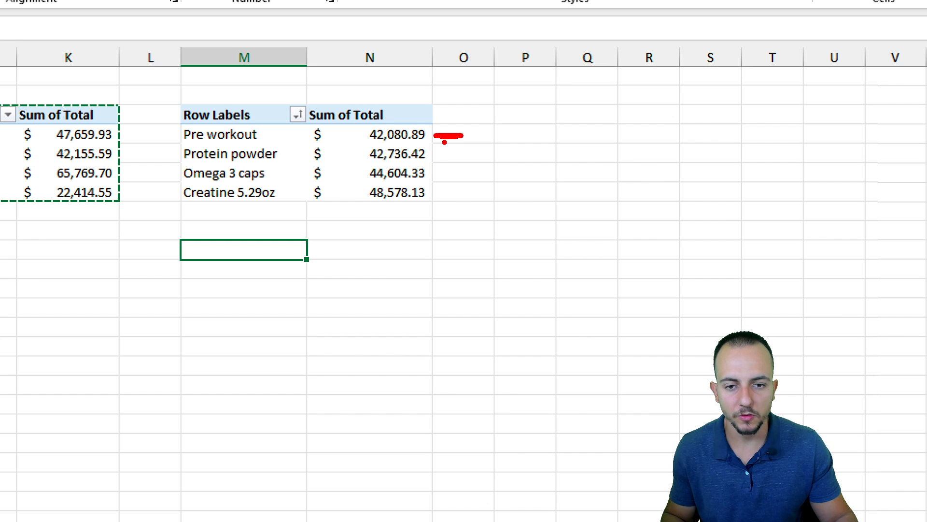
drag(426, 196, 593, 197)
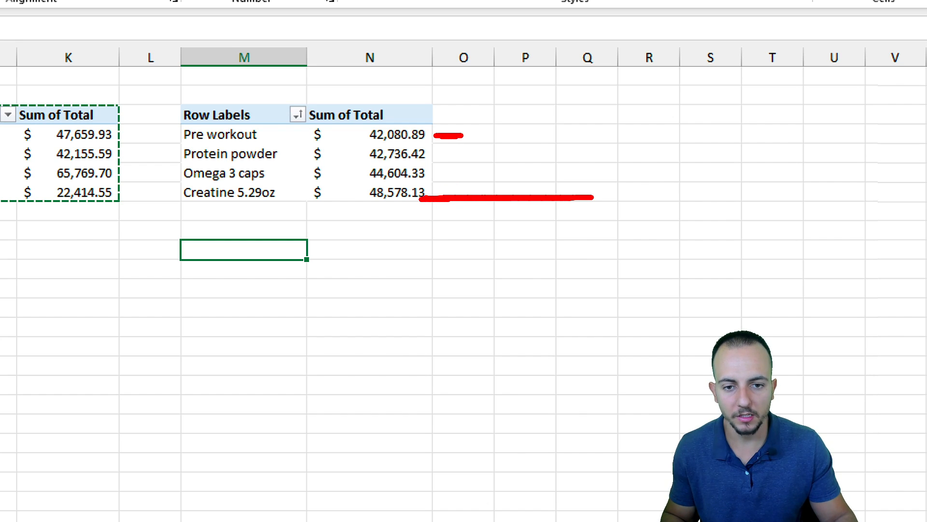
drag(527, 187, 476, 136)
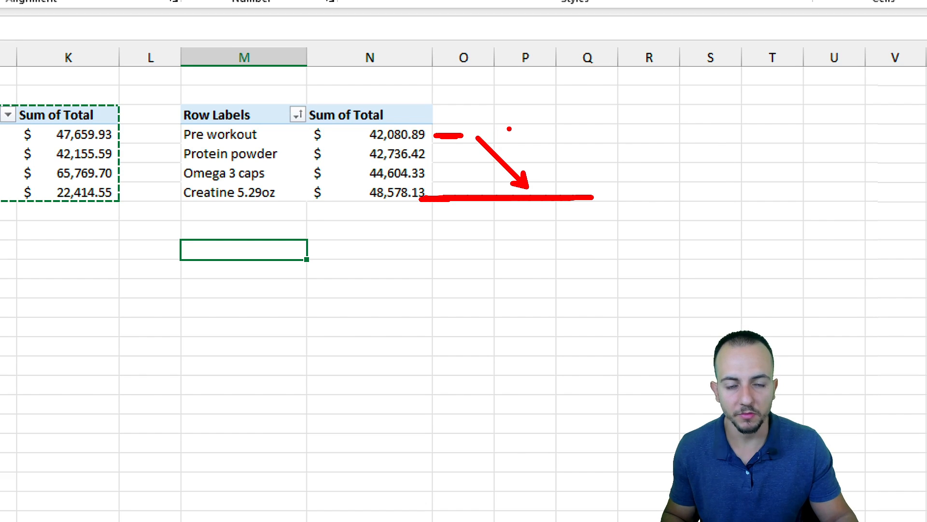
key(Escape)
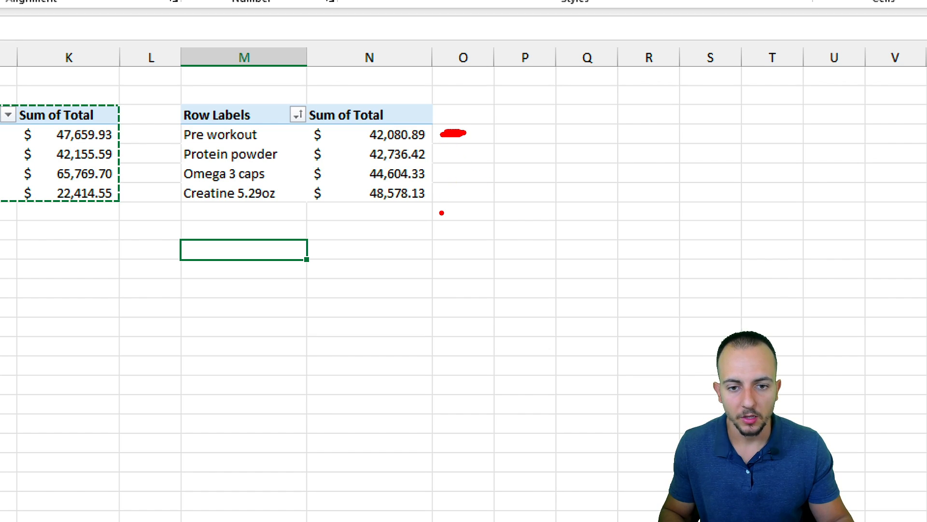
mouse_move(441, 212)
mouse_down()
mouse_move(524, 207)
mouse_move(425, 215)
mouse_up()
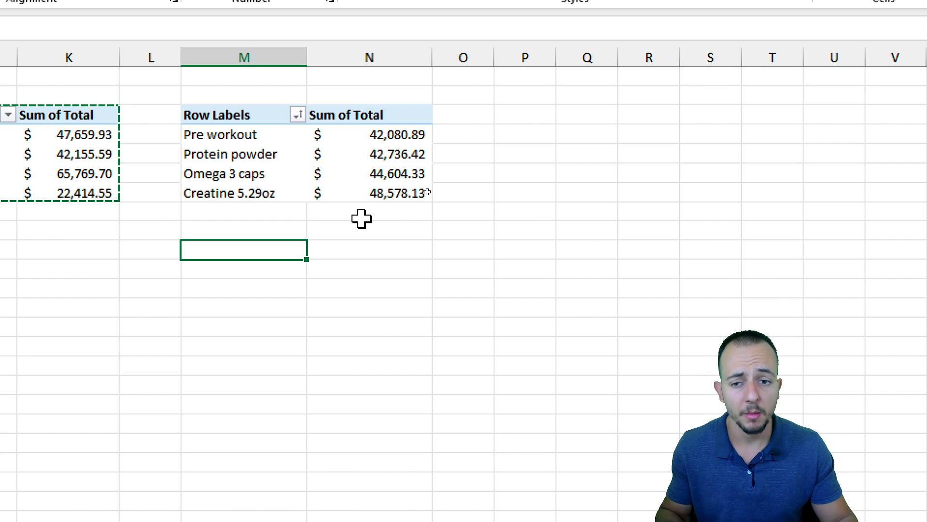
Sort the products in the pivot table at M3 in descending order by Sum of Total.
click(401, 138)
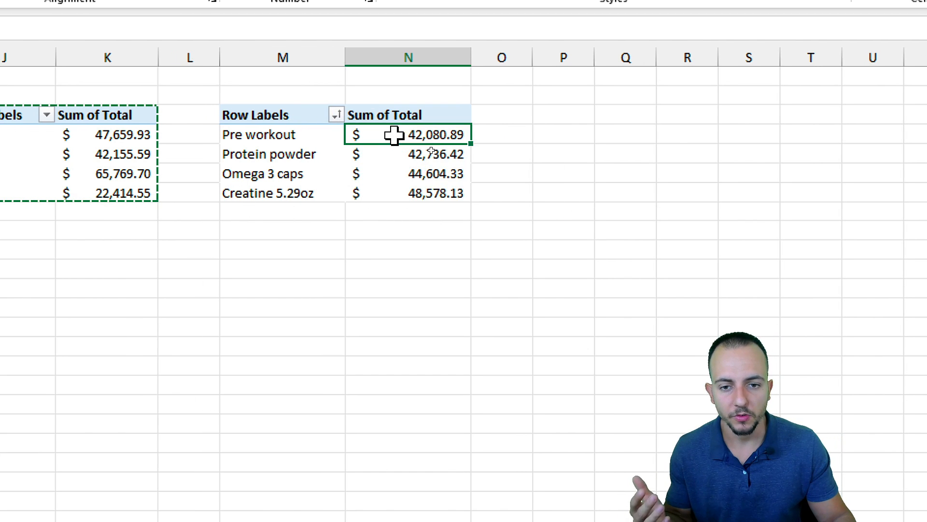
click(336, 115)
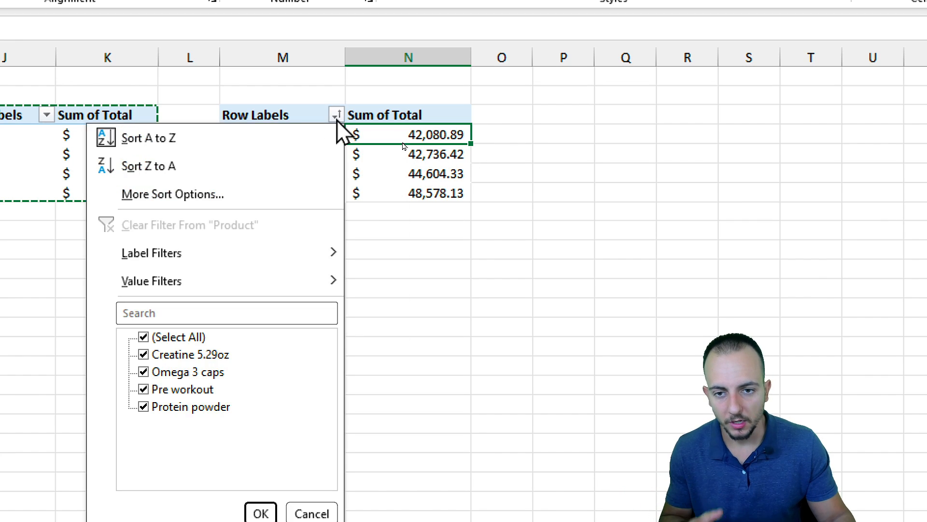
click(188, 193)
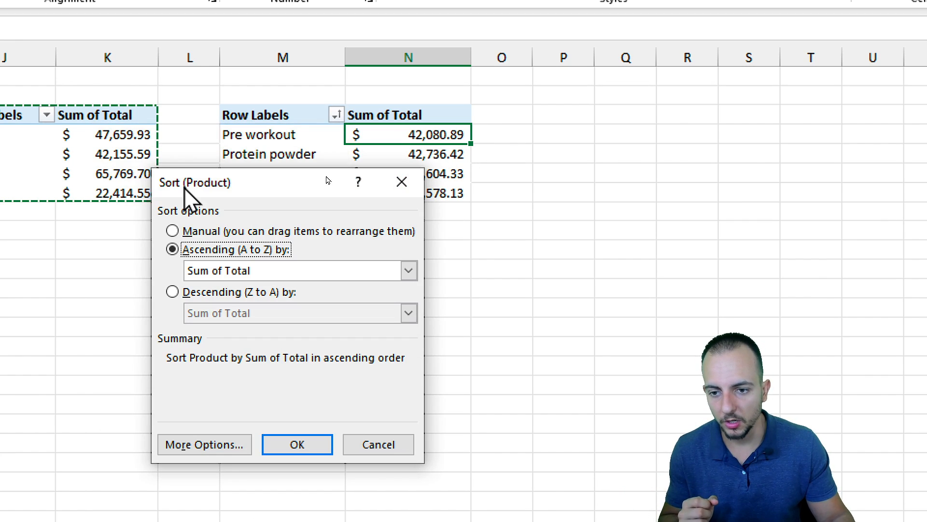
click(218, 291)
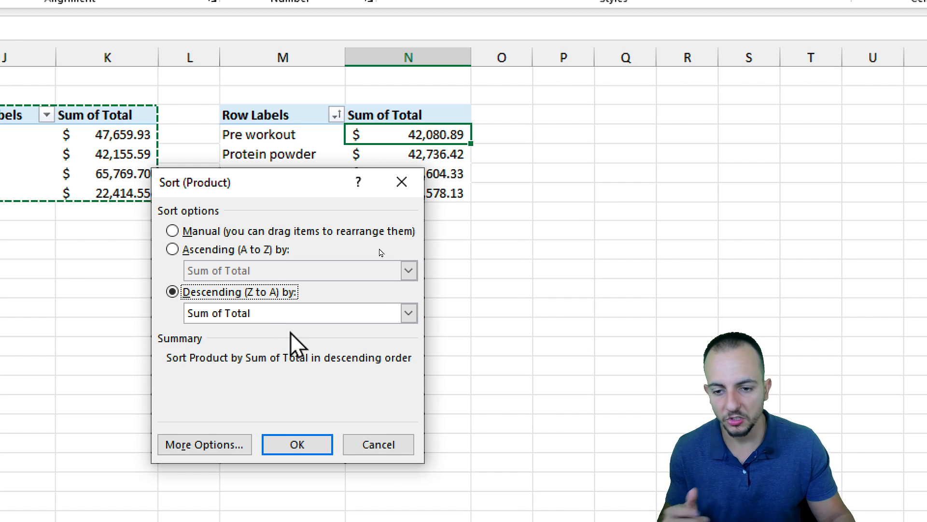
click(293, 444)
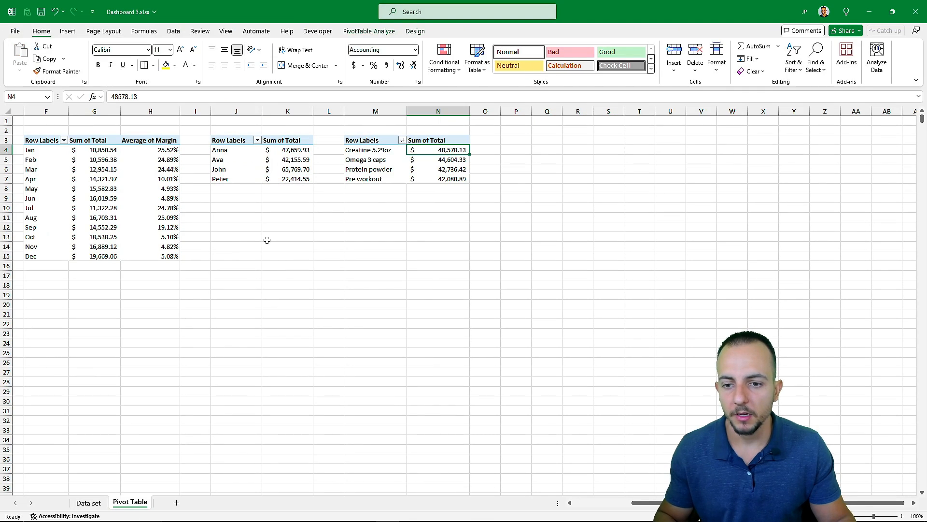
Add a new worksheet after the Pivot Table sheet and rename it Dashboard.
scroll(268, 240, left, 5)
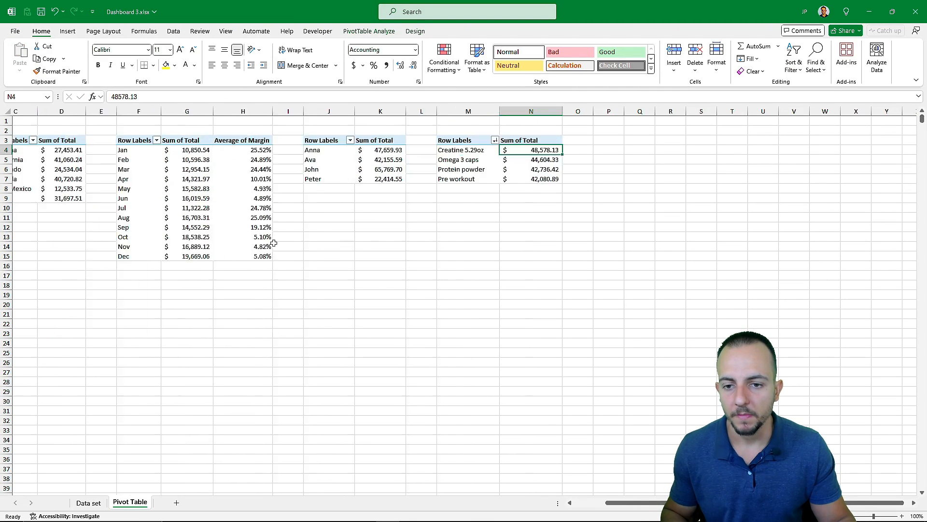
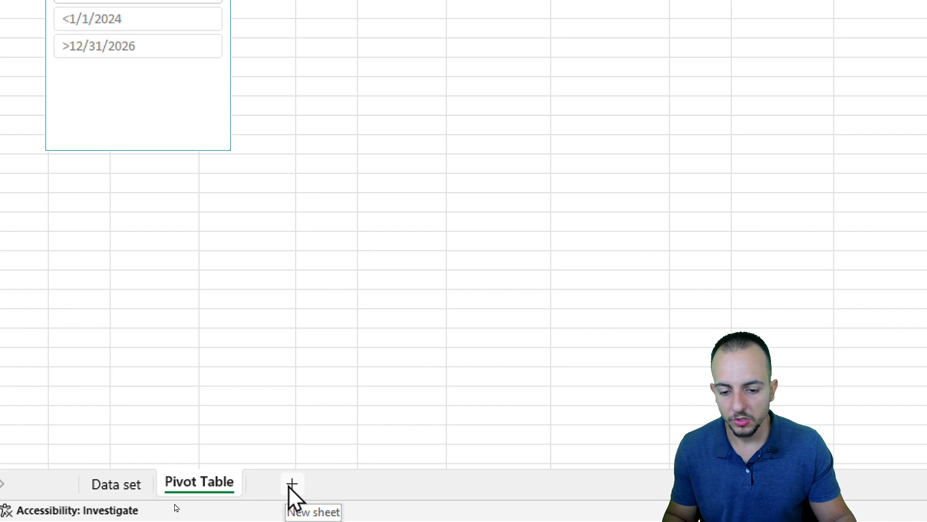
click(290, 484)
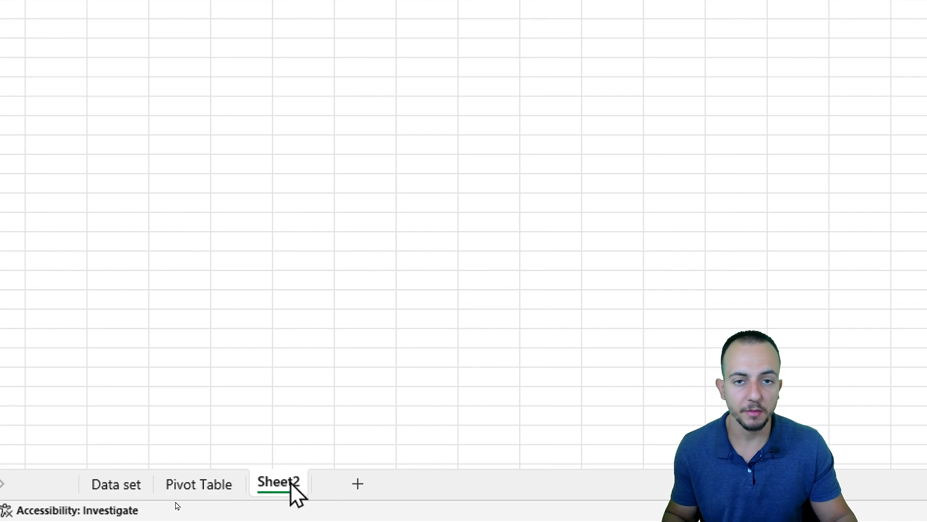
right_click(293, 493)
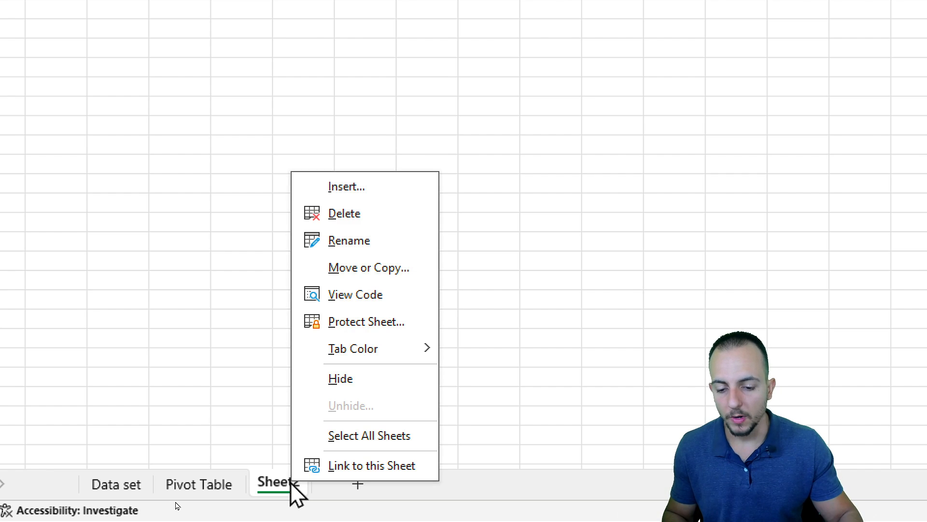
click(420, 241)
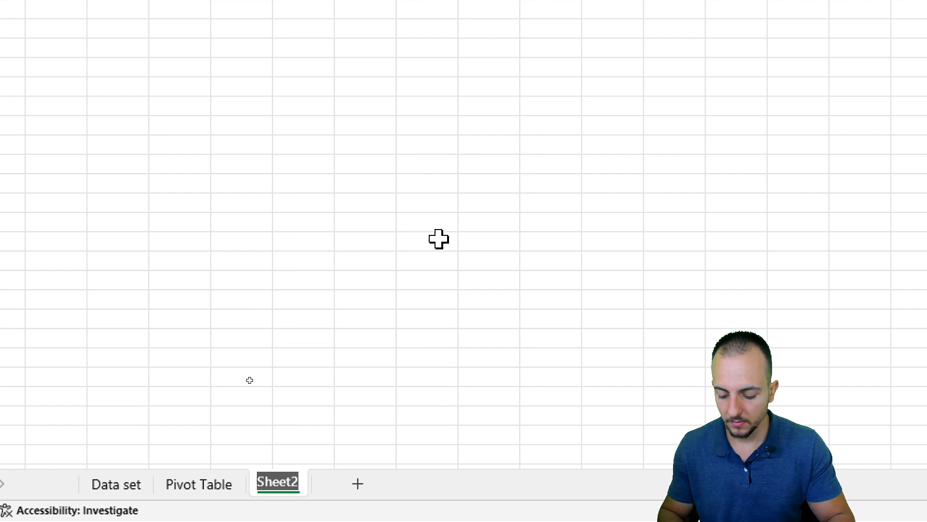
text(Dashboard)
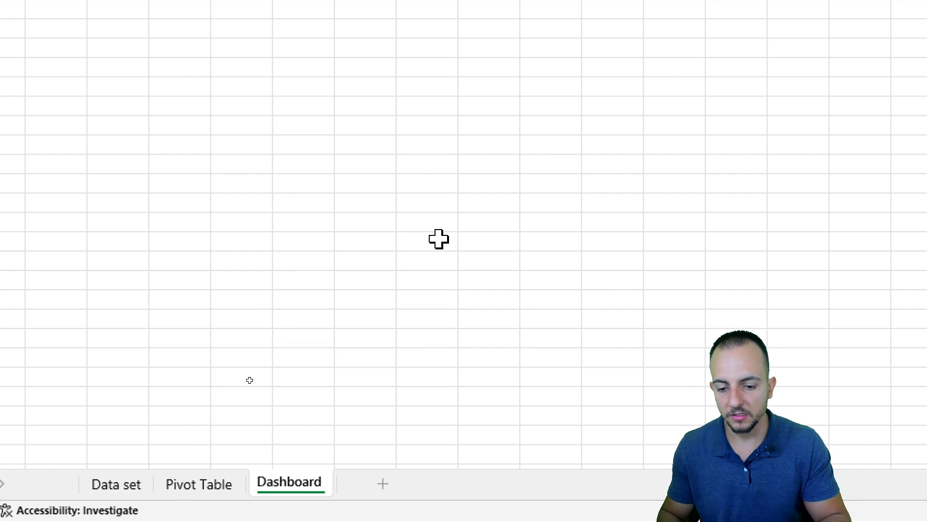
key(Return)
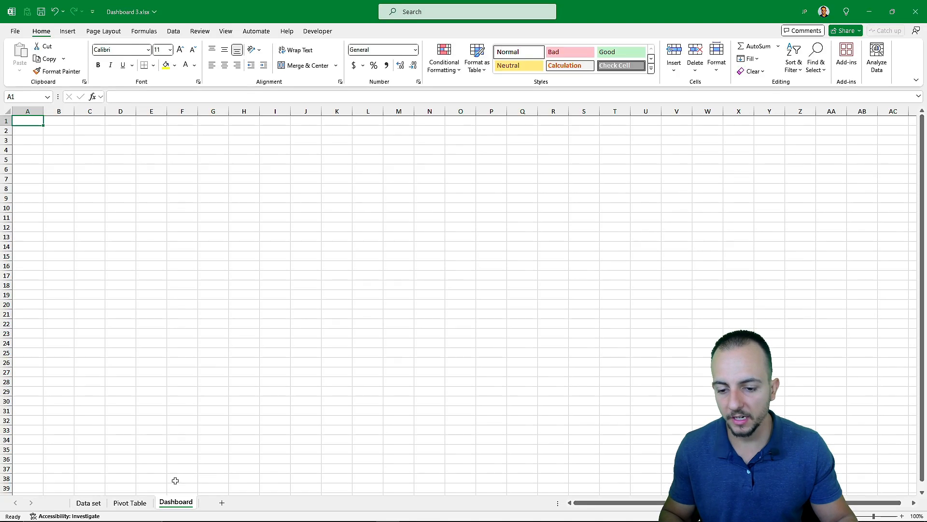
On the Pivot Table sheet, cycle the Years (Date) slicer through 2024, 2025 and 2026, leaving 2026 selected.
click(130, 503)
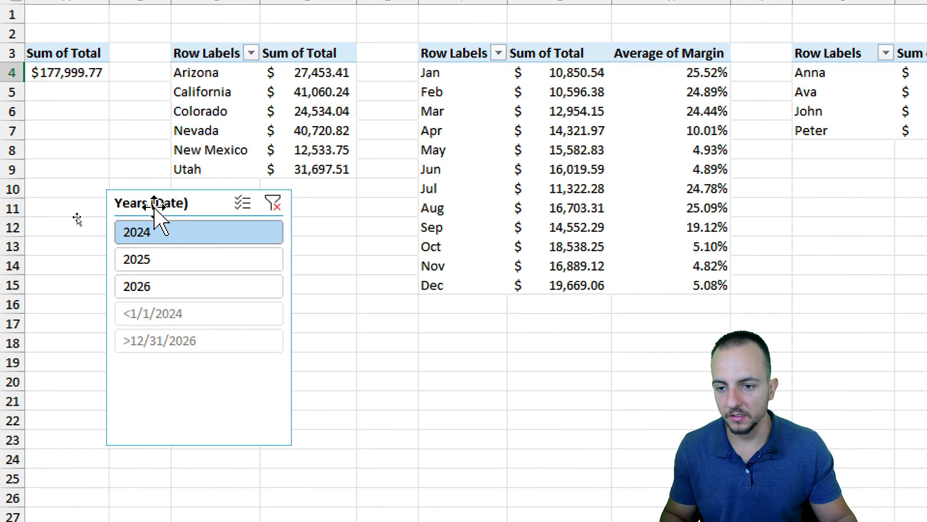
click(78, 217)
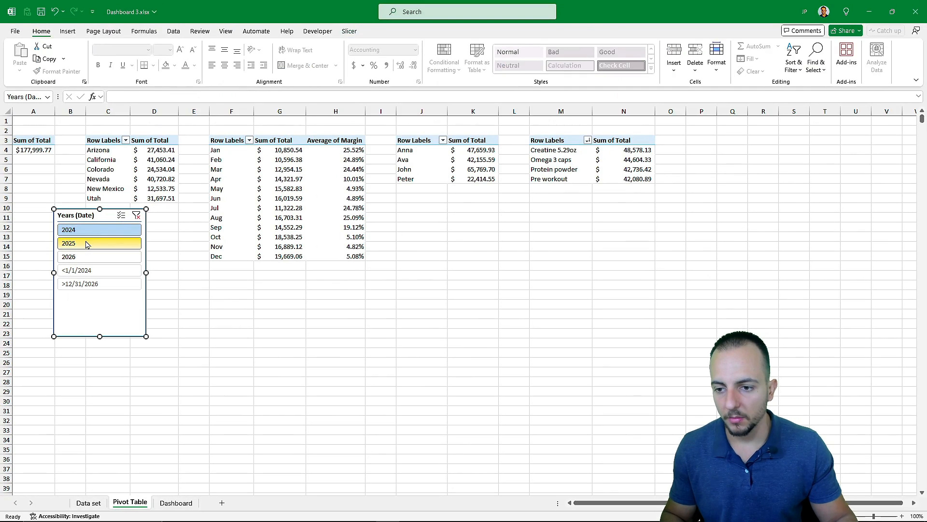
click(179, 260)
click(92, 260)
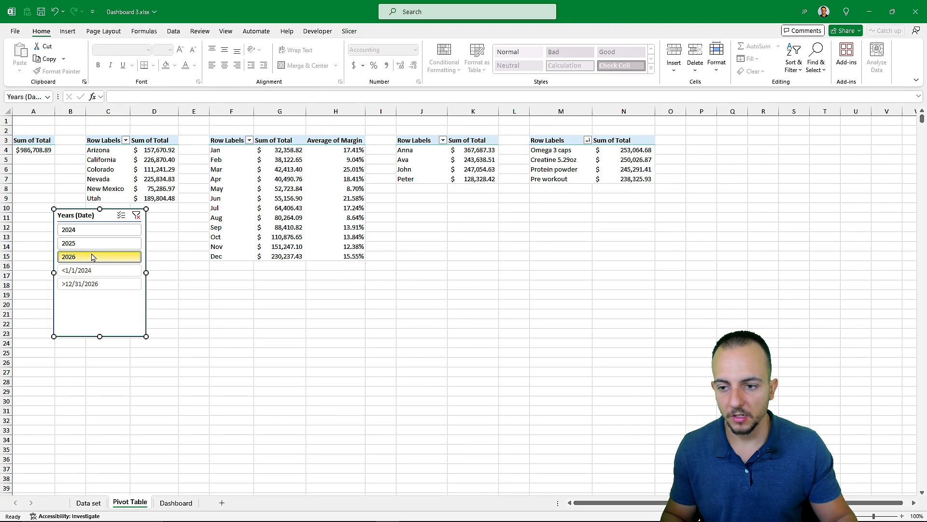
click(90, 245)
click(91, 232)
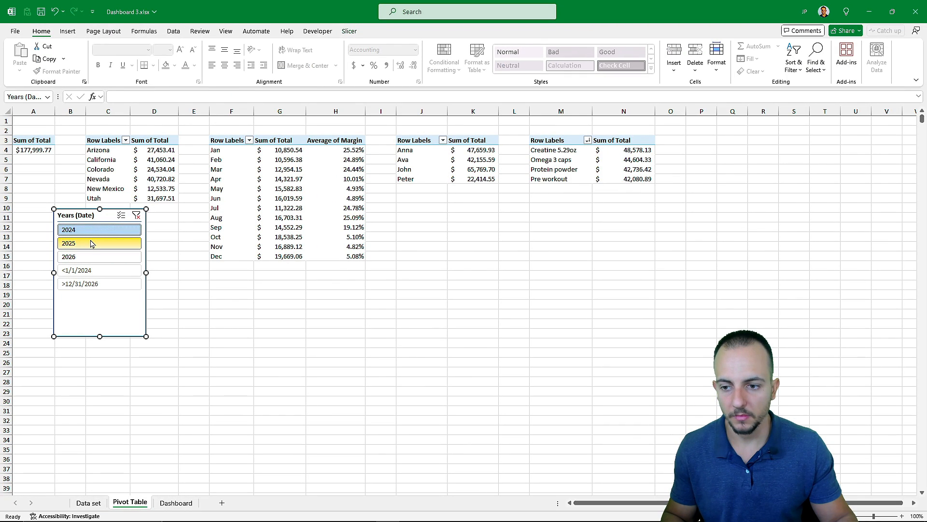
click(91, 244)
click(93, 258)
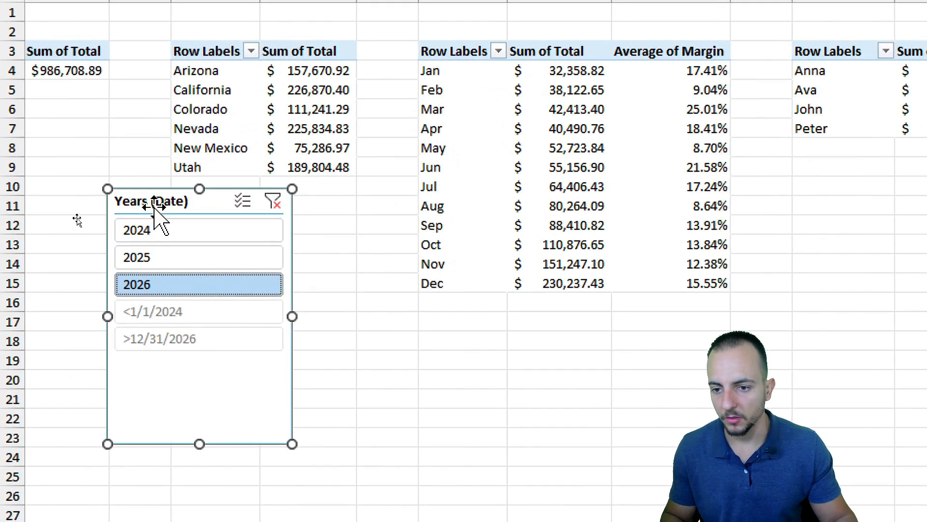
Move the Years (Date) slicer from the Pivot Table sheet to cell B2 of the Dashboard sheet.
right_click(78, 218)
click(227, 225)
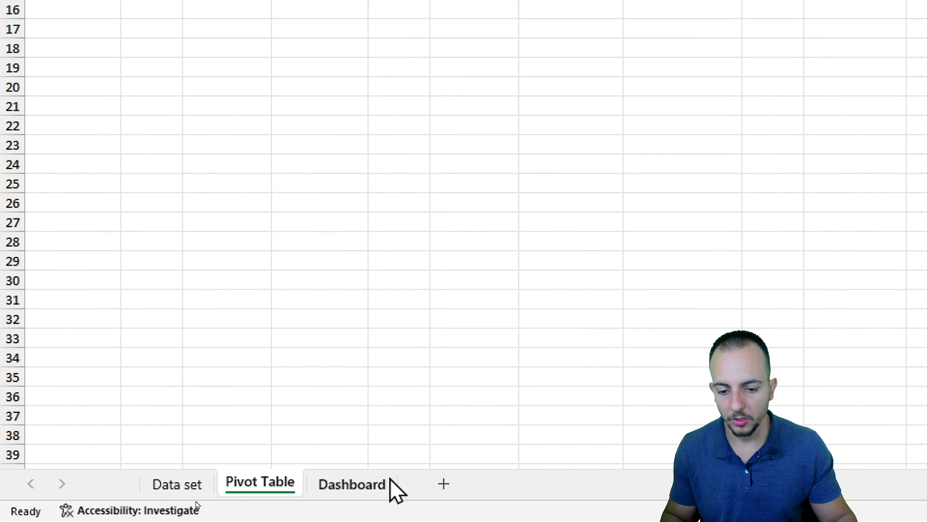
click(380, 483)
right_click(122, 9)
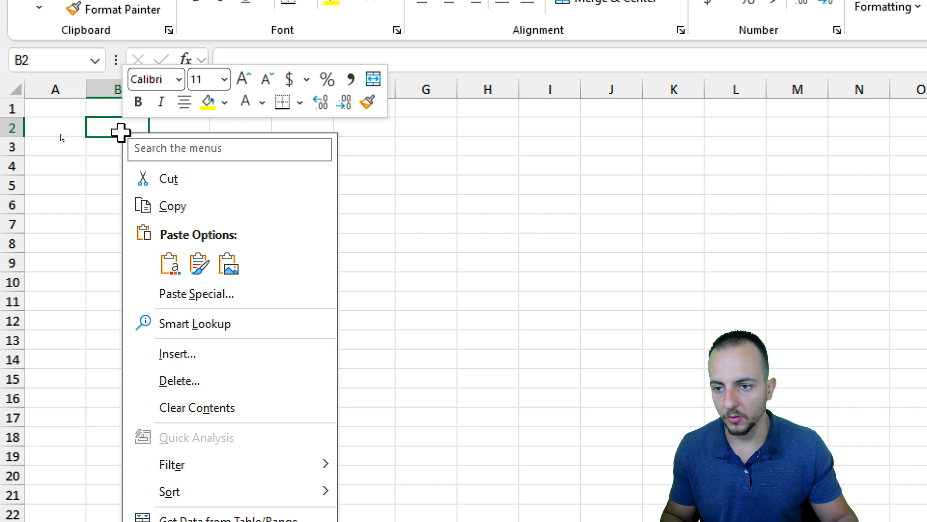
click(170, 265)
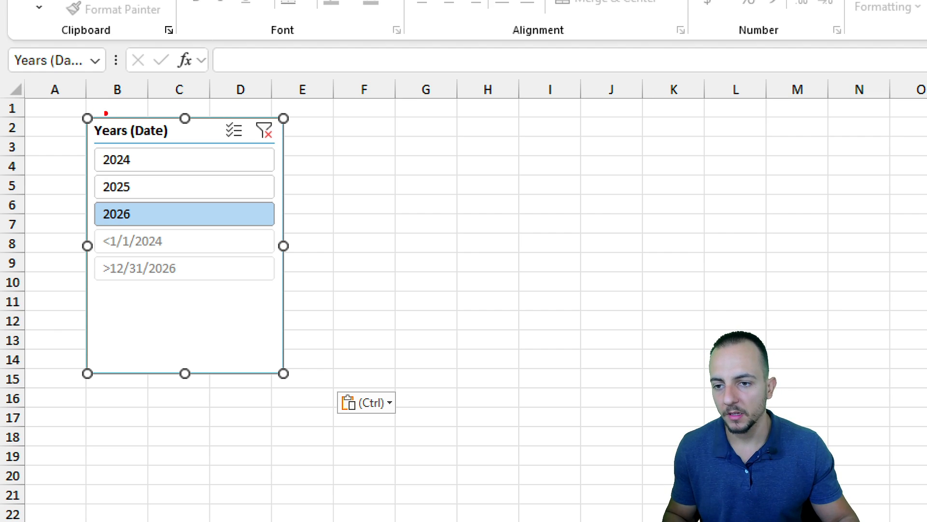
mouse_move(81, 108)
mouse_down()
mouse_move(244, 160)
mouse_move(299, 146)
mouse_up()
drag(90, 227, 286, 289)
drag(296, 288, 356, 330)
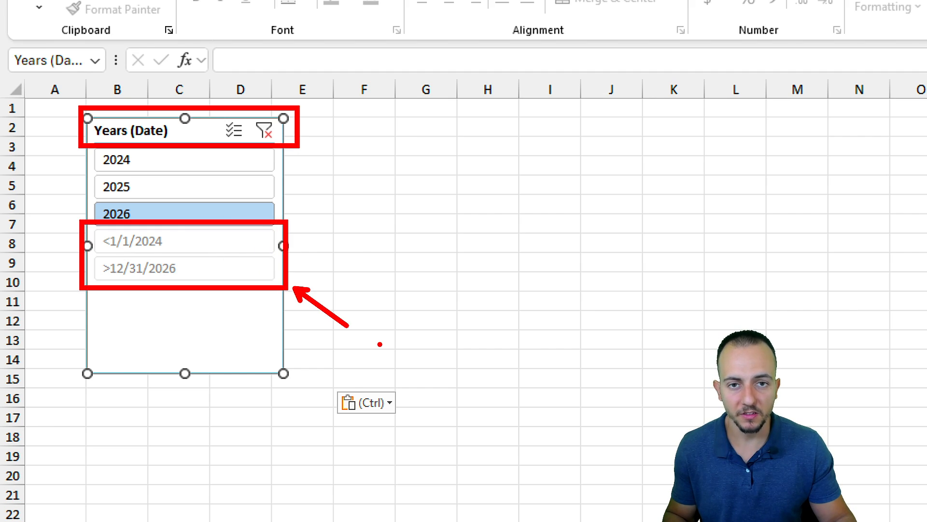
drag(203, 282, 289, 245)
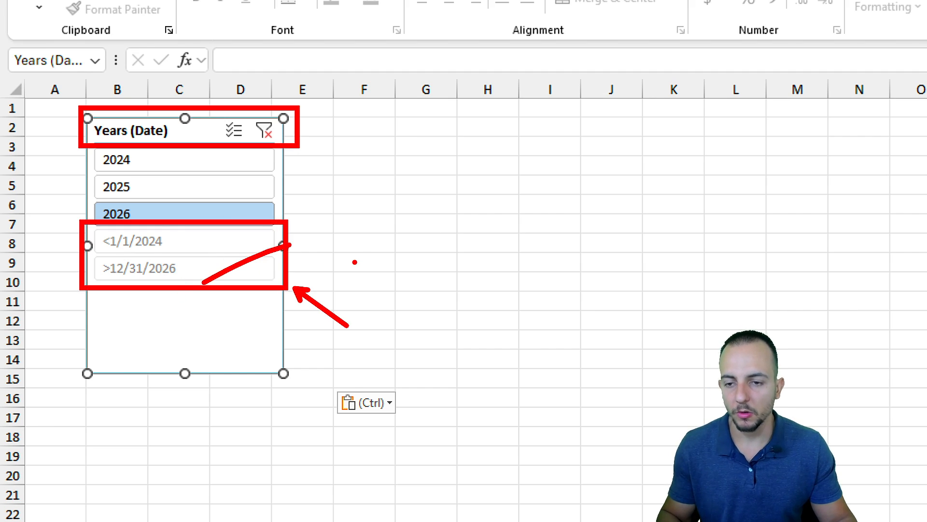
key(Escape)
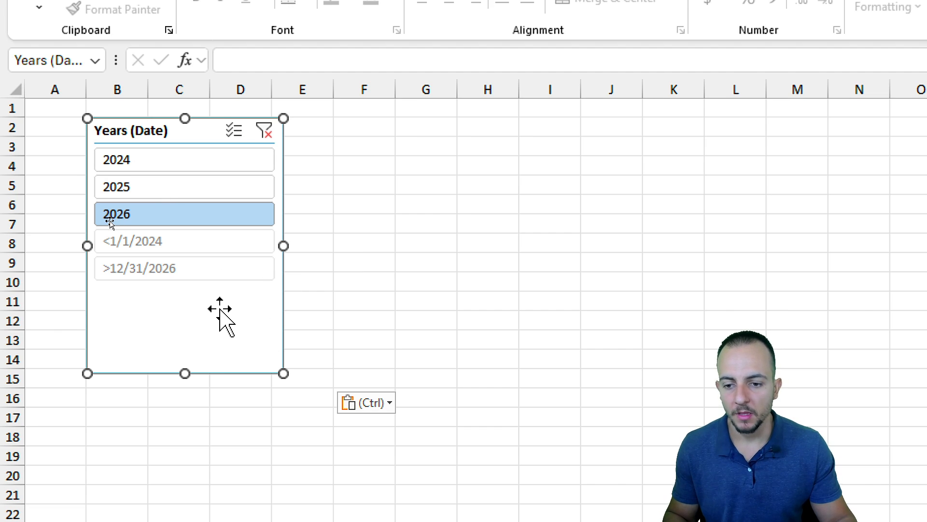
Hide the year slicer's header and its items with no data, and shrink its frame to about 1.71" high by 1.44" wide.
right_click(152, 313)
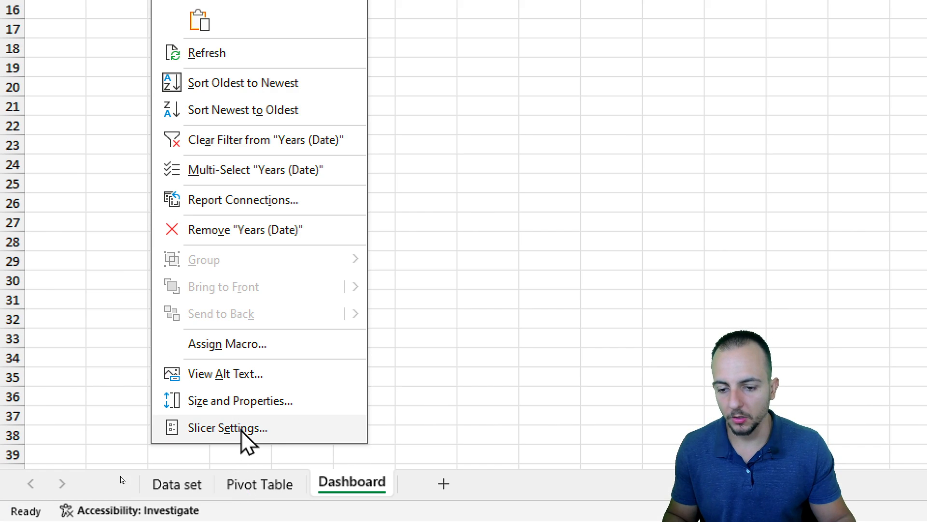
click(233, 434)
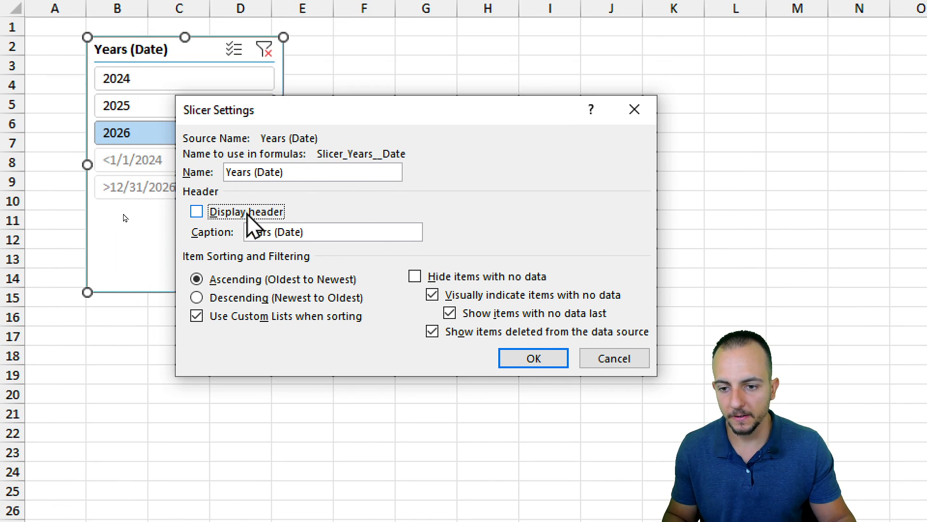
click(454, 278)
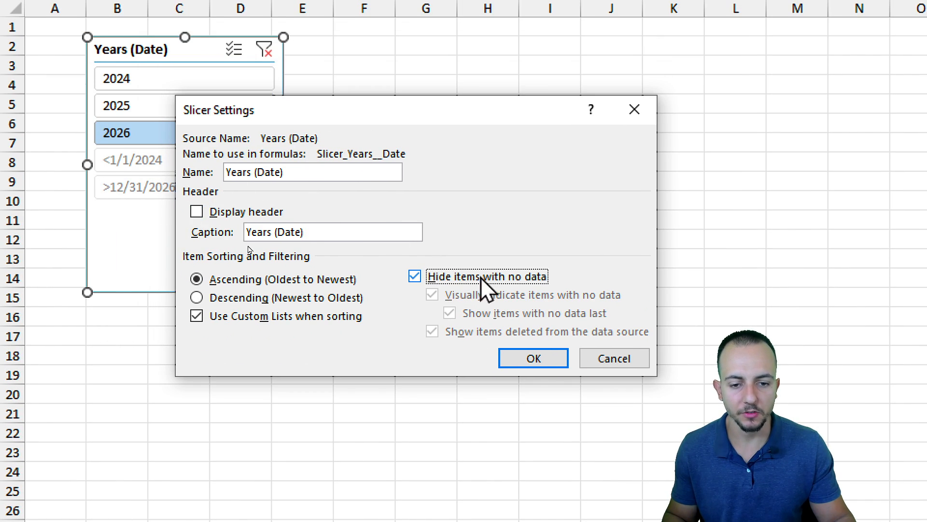
click(548, 363)
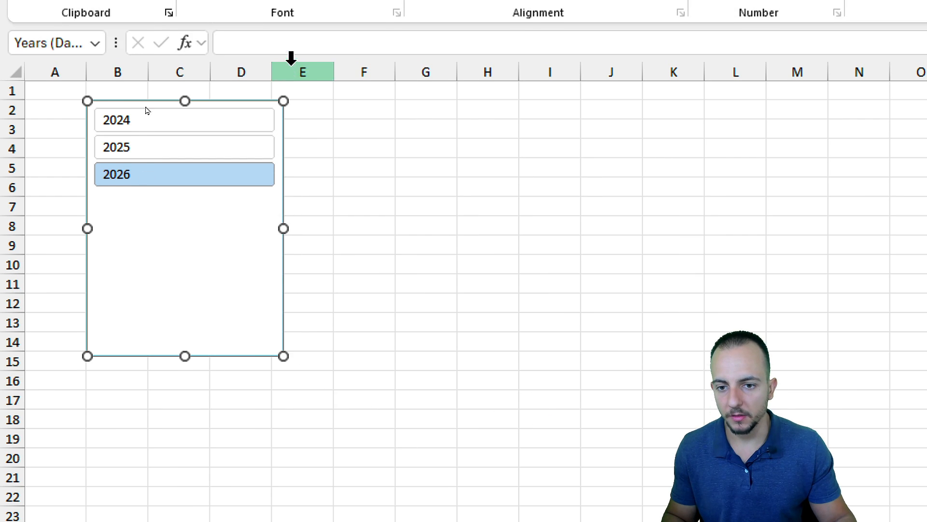
drag(258, 232, 218, 231)
drag(150, 356, 175, 264)
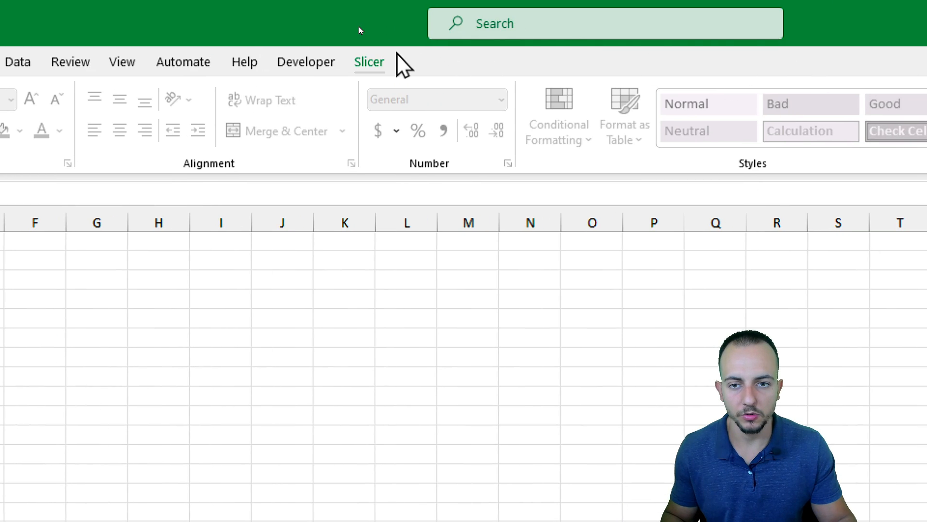
Set the year slicer's button height to 0.4" and tighten the frame around the three year buttons.
click(371, 62)
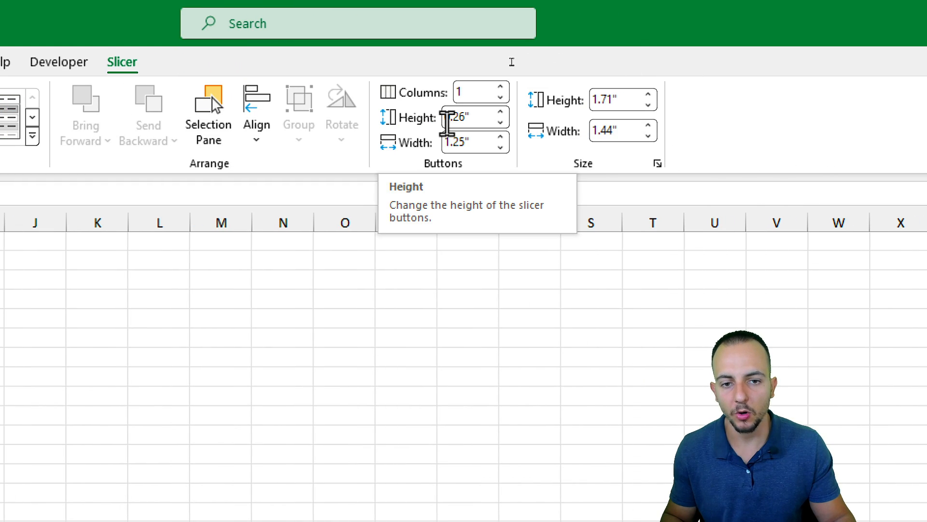
click(501, 112)
click(501, 112)
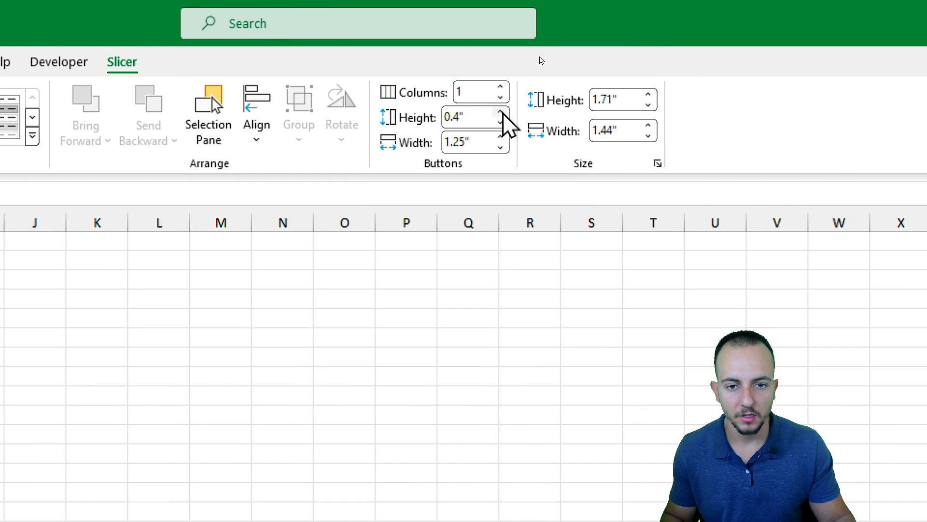
click(502, 113)
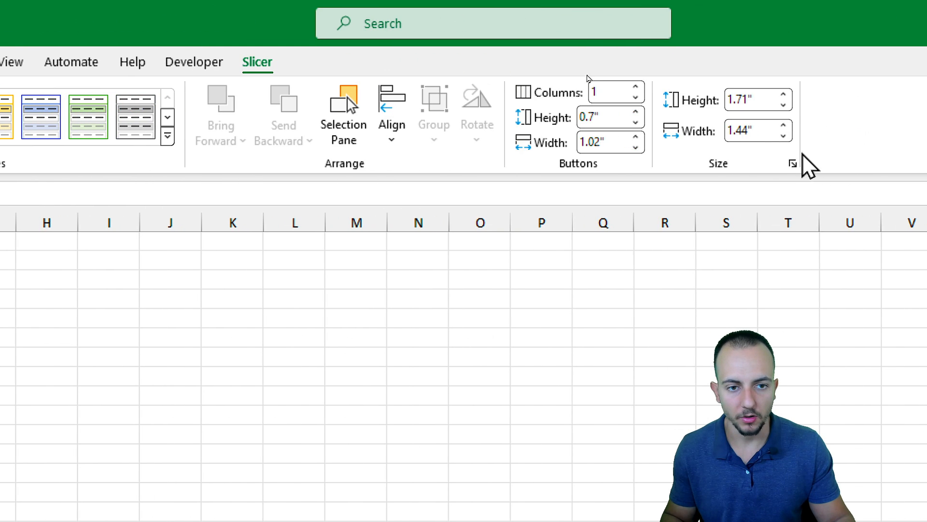
click(635, 123)
click(636, 122)
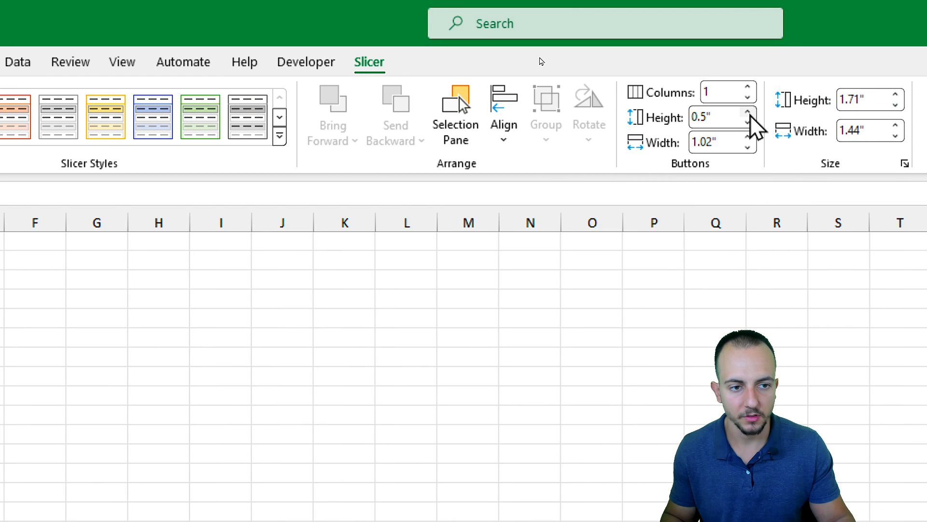
click(748, 122)
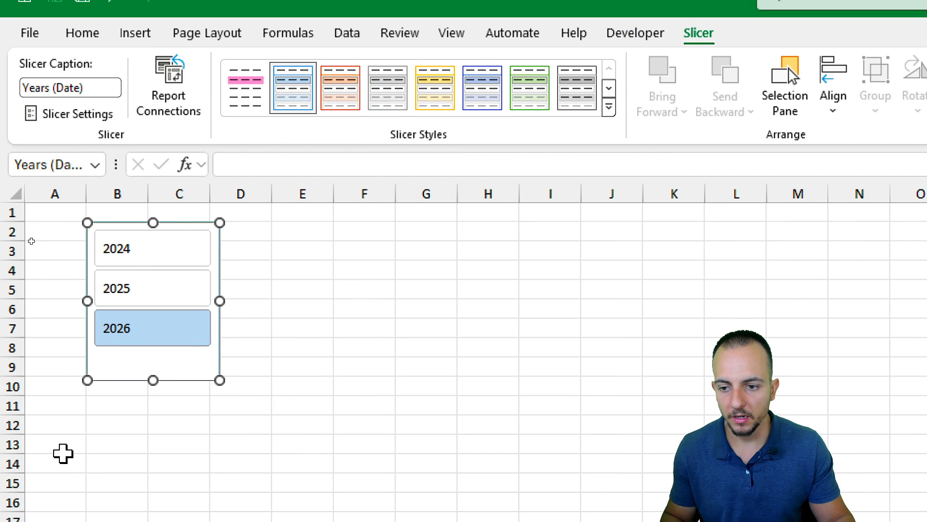
drag(223, 305, 189, 305)
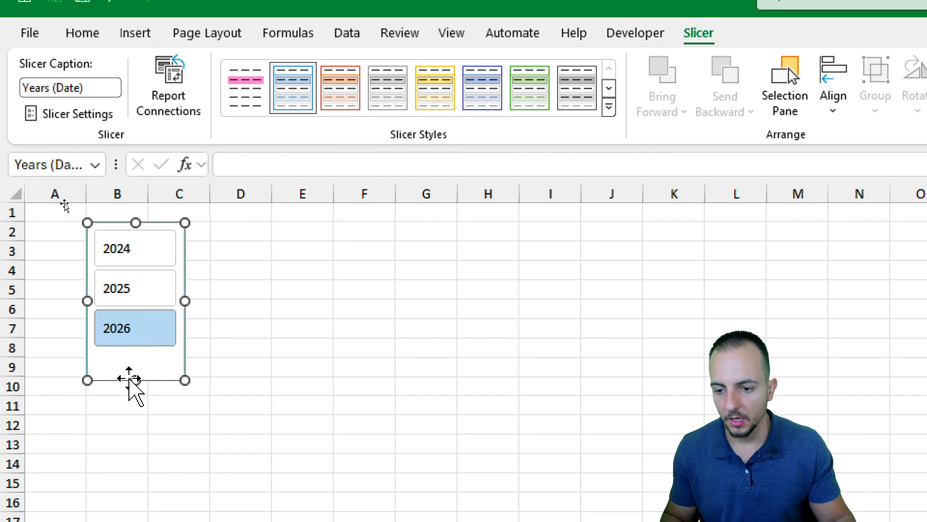
drag(145, 382, 160, 364)
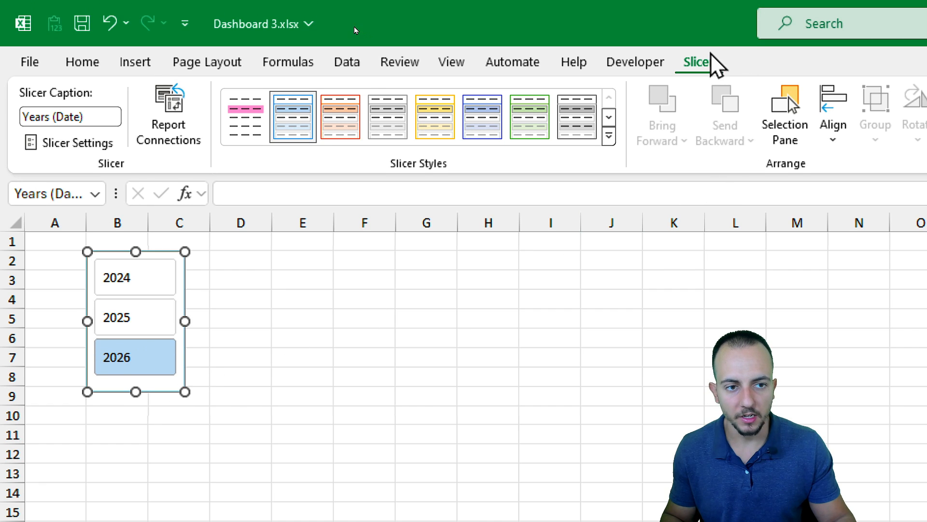
Try several built-in light and dark slicer styles on the year slicer, ending with the dark green one.
click(609, 107)
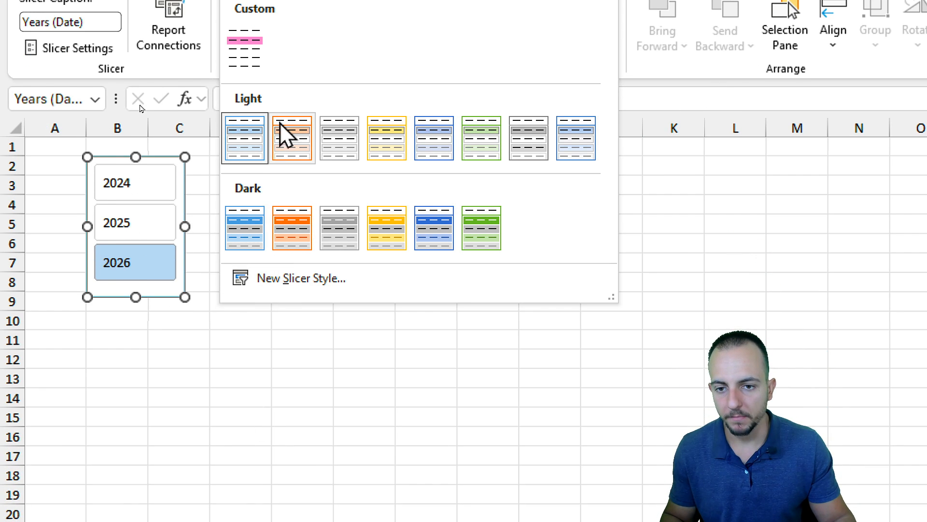
click(292, 232)
click(435, 126)
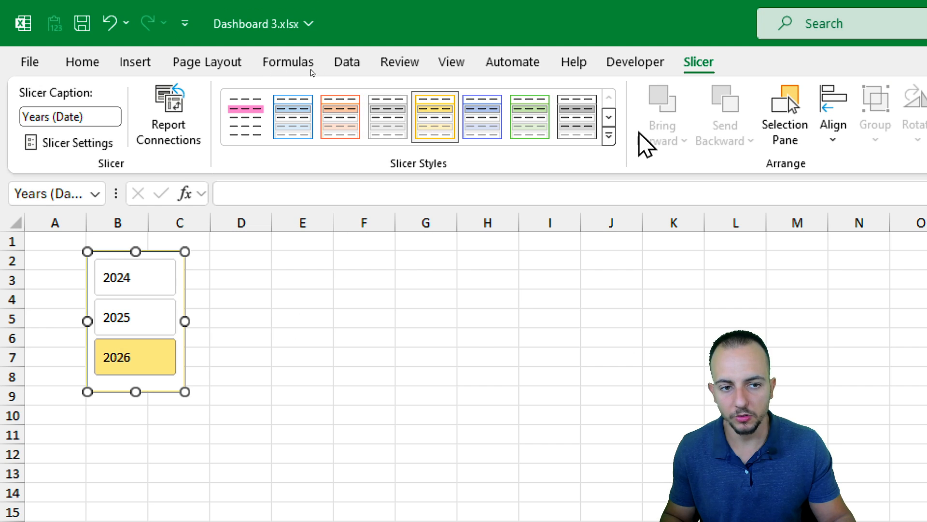
click(609, 136)
click(292, 333)
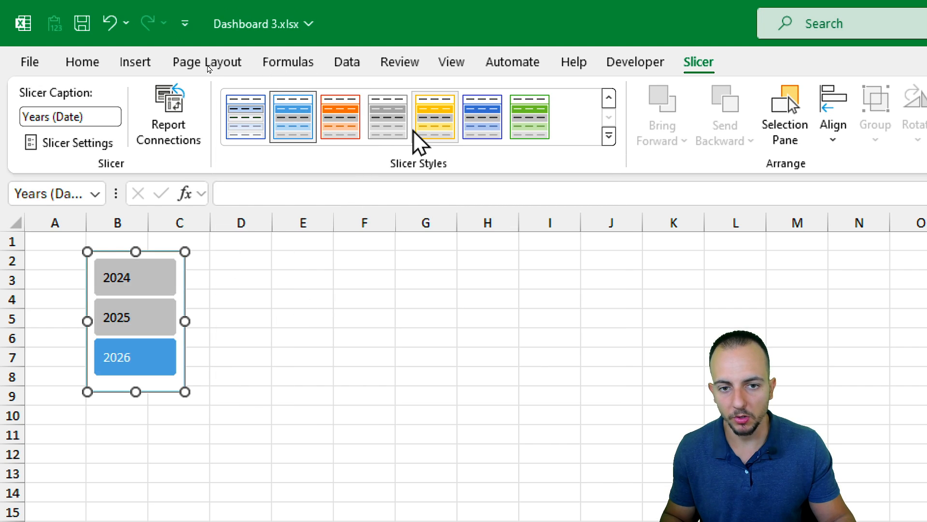
click(437, 135)
click(542, 125)
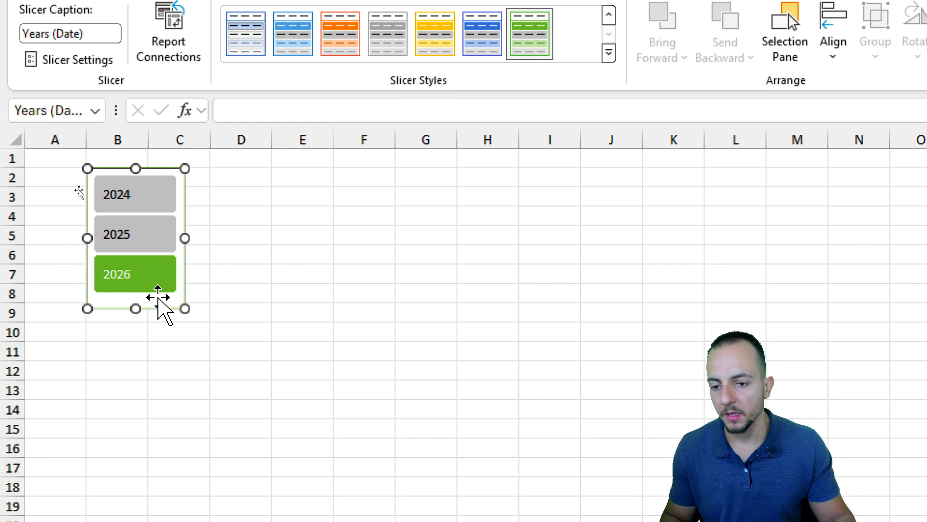
Test the green slicer style by cycling through 2024, 2025 and 2026, ending on 2024.
click(137, 202)
click(160, 227)
click(160, 269)
click(161, 234)
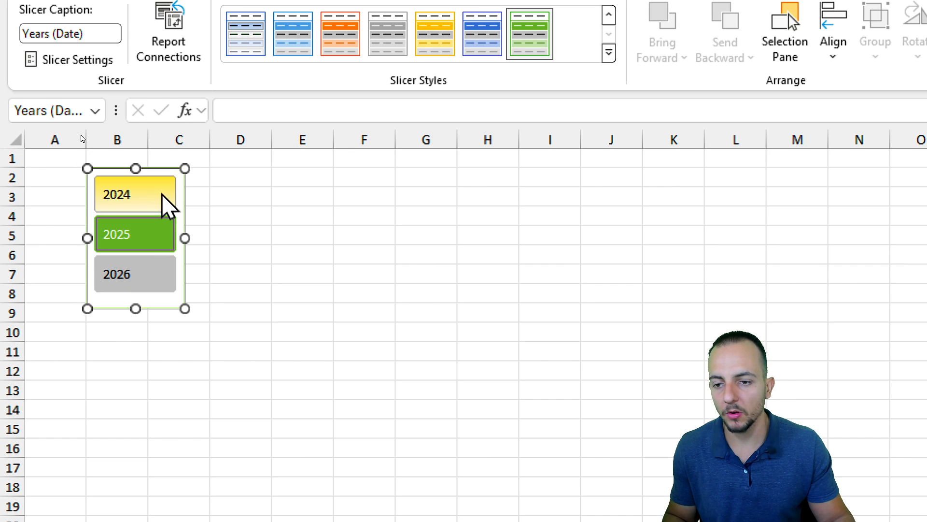
click(169, 203)
Apply the custom slicer style to the year slicer and test it by cycling through the years, leaving 2025 selected.
click(609, 52)
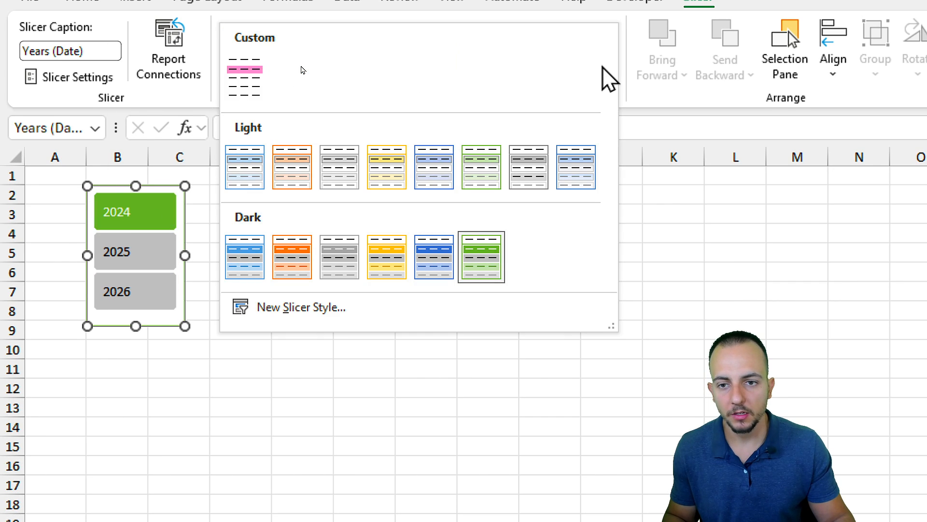
click(268, 81)
click(164, 258)
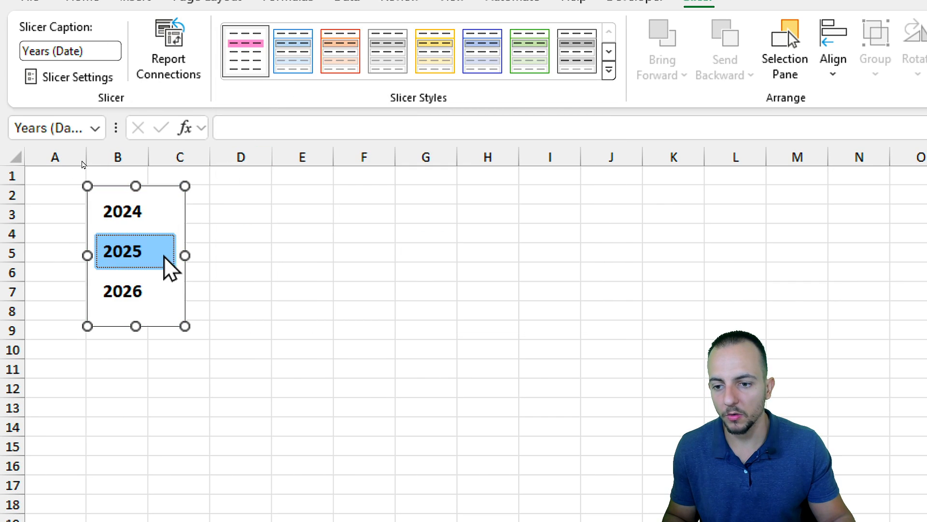
click(166, 295)
click(161, 253)
click(161, 212)
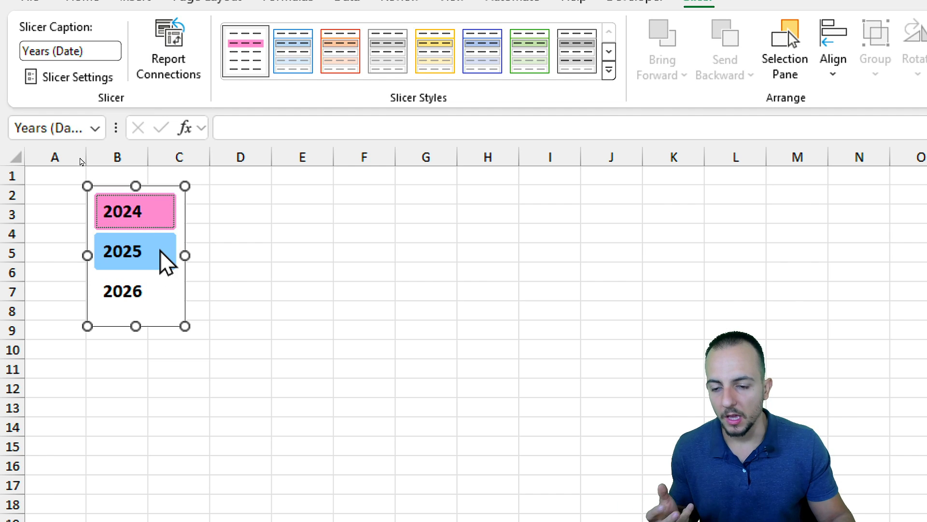
click(160, 251)
click(161, 297)
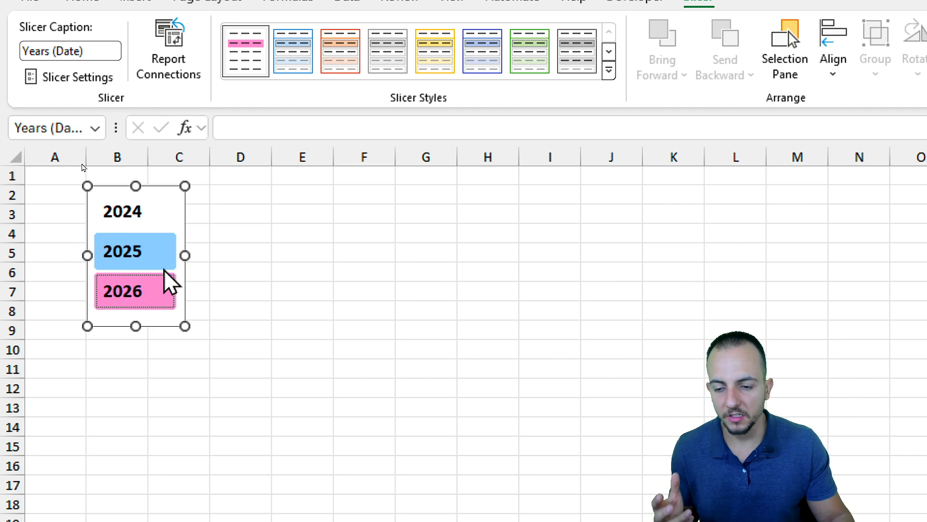
click(162, 254)
click(161, 223)
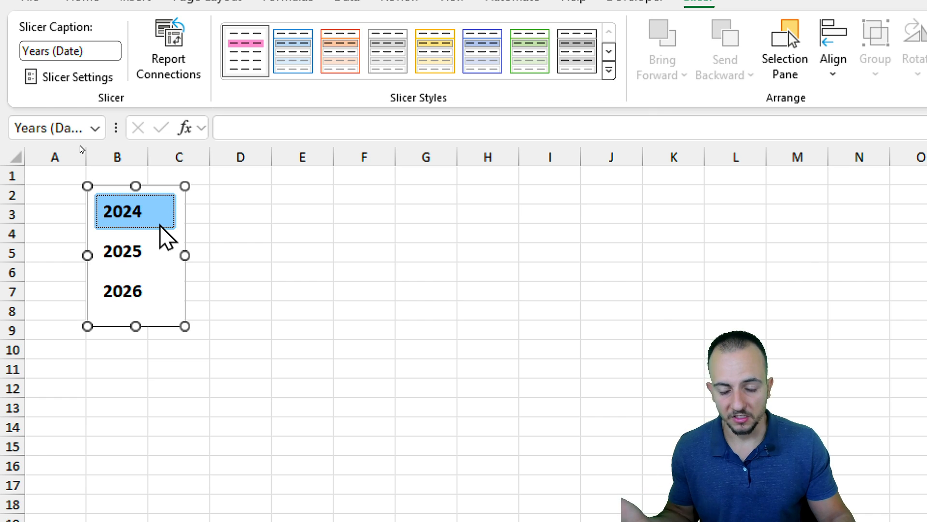
click(162, 249)
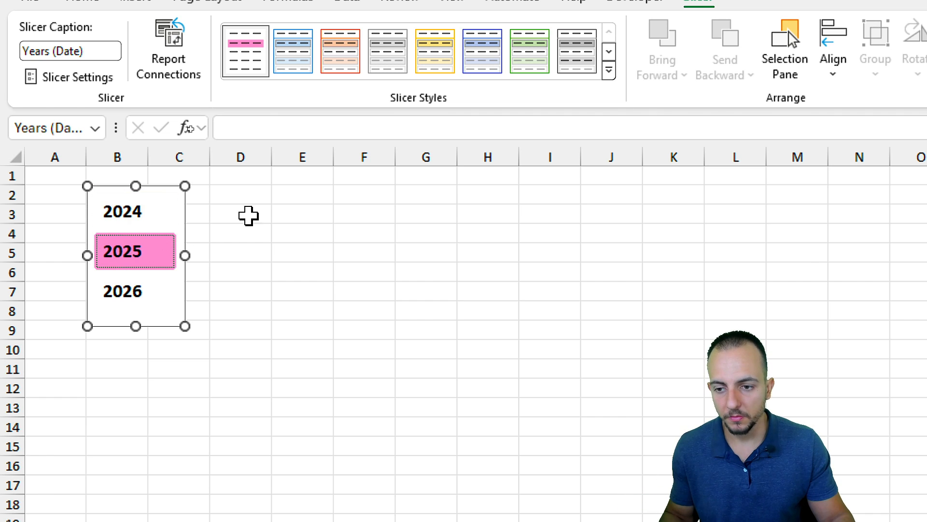
Open the custom slicer style newstyle for modification and review the Whole Slicer element's font, fill and border settings.
click(609, 71)
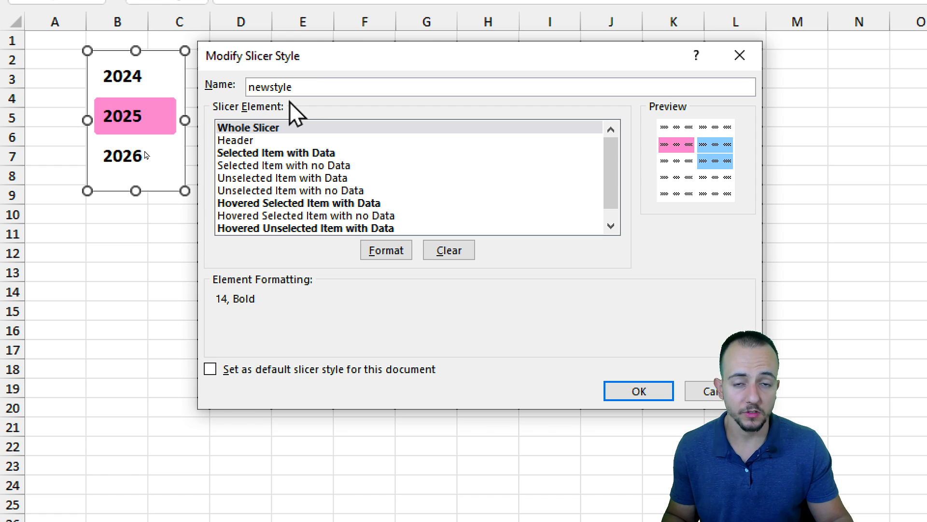
click(276, 128)
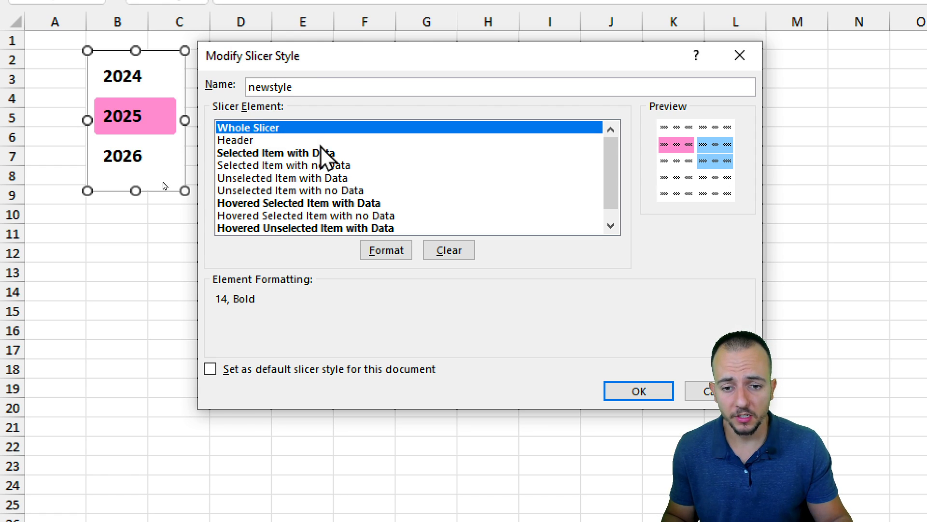
click(389, 250)
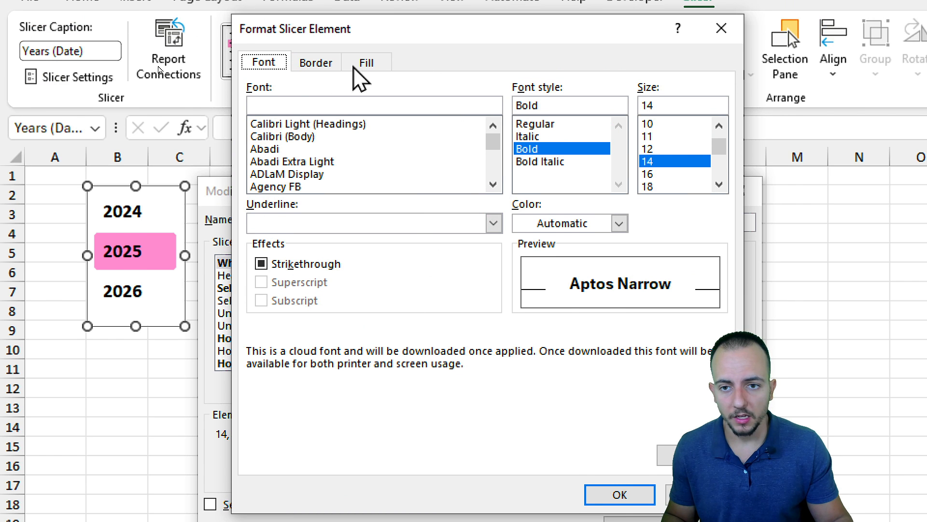
click(649, 161)
click(371, 74)
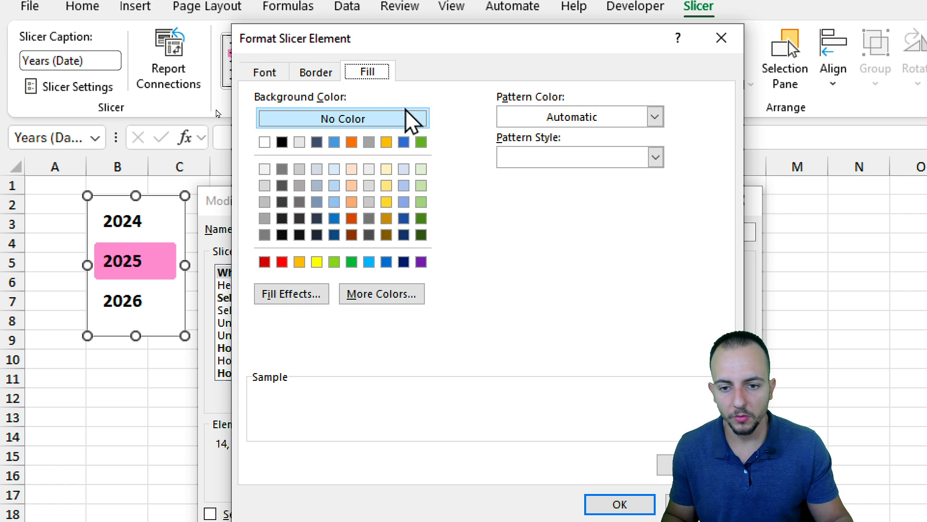
click(316, 72)
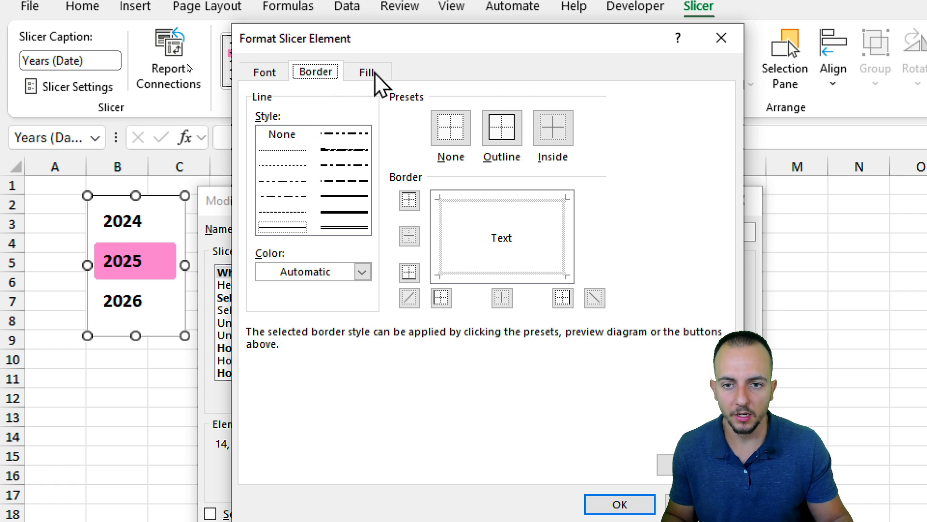
click(513, 161)
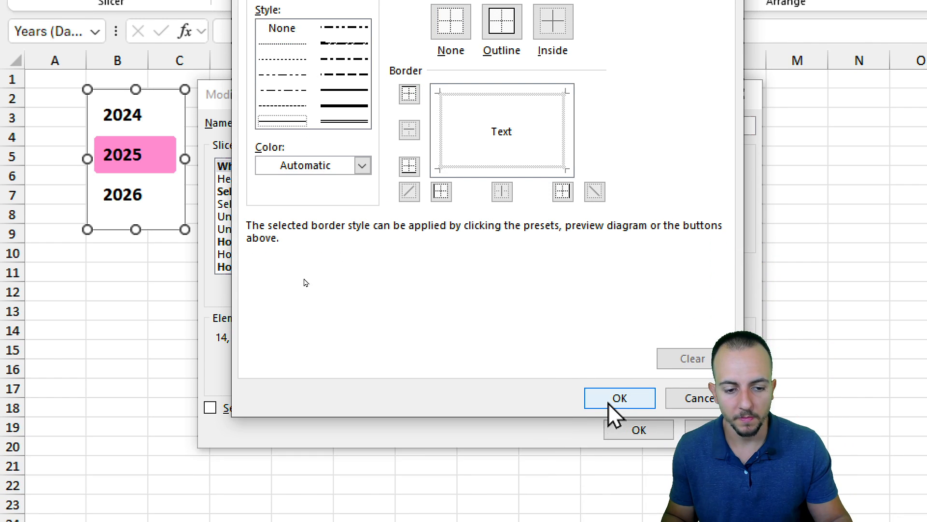
click(618, 505)
Review the fill color and font settings of the Selected Item with Data element in the custom style.
click(261, 192)
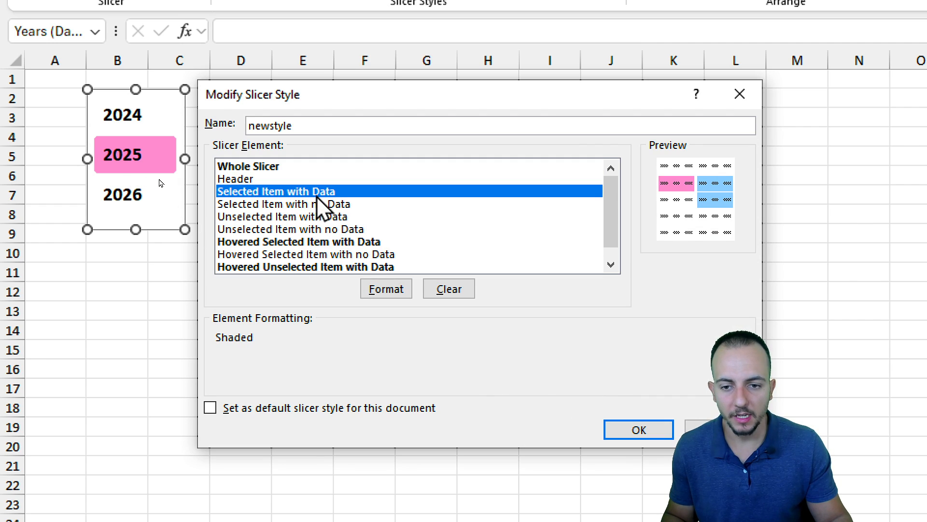
click(381, 289)
click(369, 72)
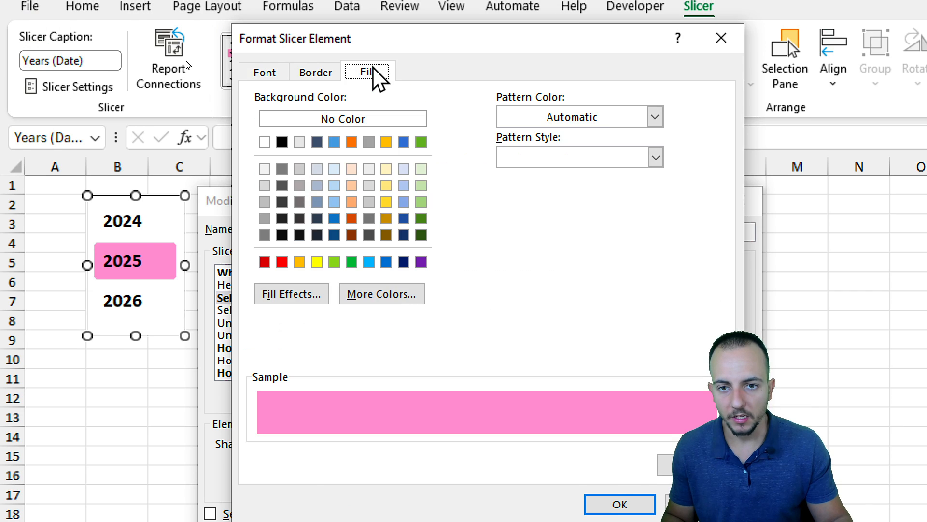
click(381, 295)
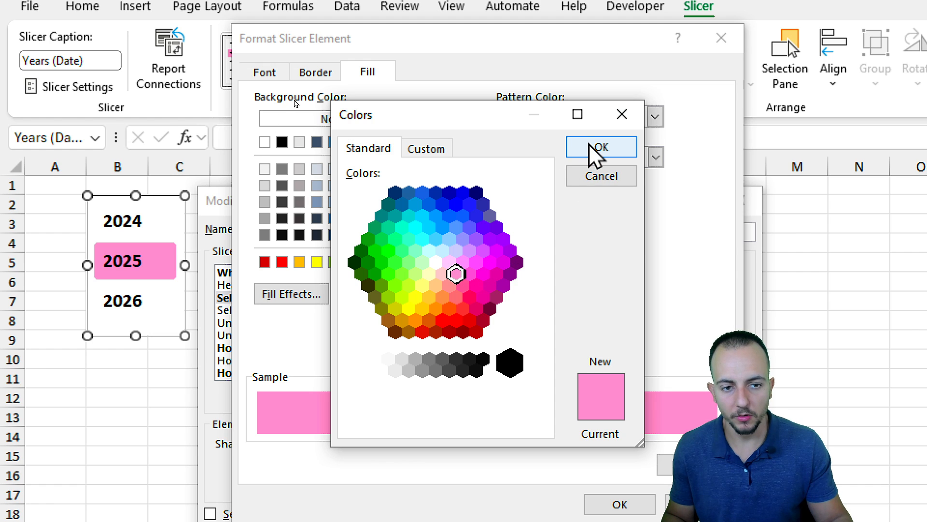
click(601, 147)
click(277, 77)
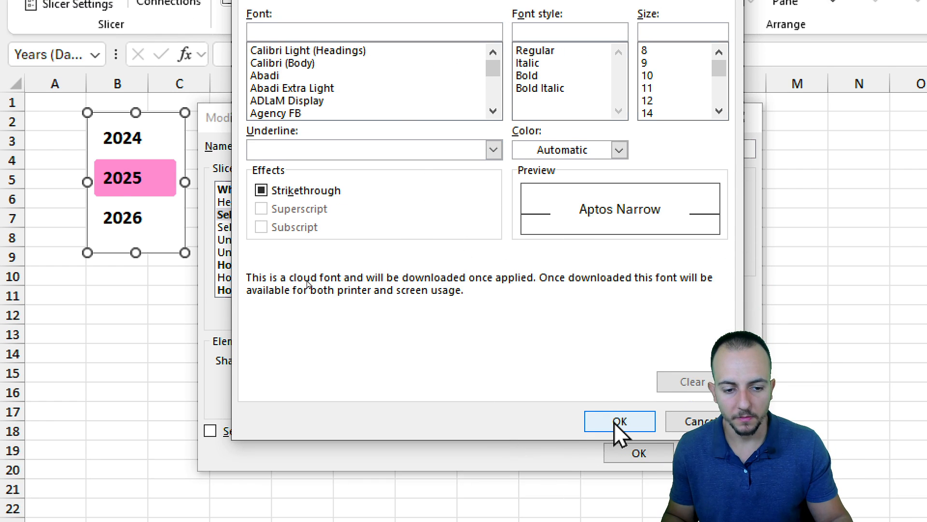
click(614, 421)
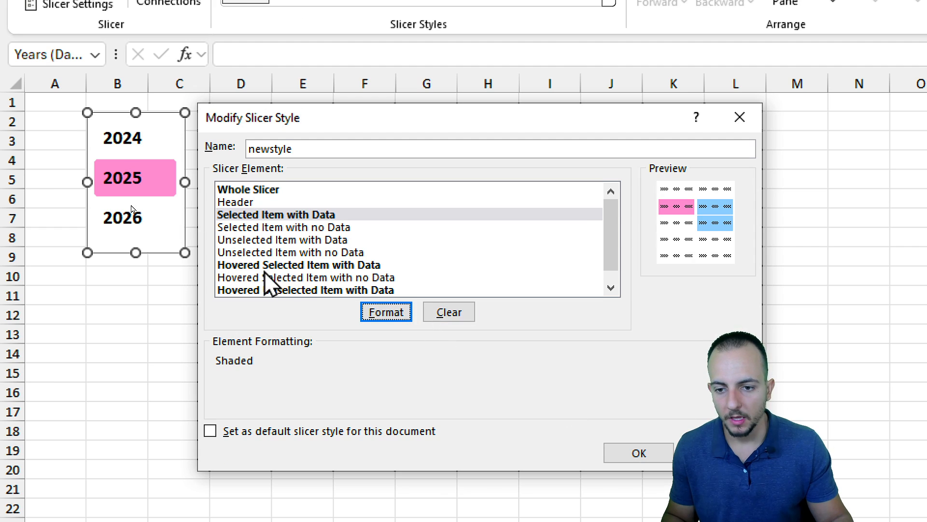
Review the fill color of the Hovered Selected Item with Data element in the custom style.
click(250, 264)
scroll(248, 268, down, 1)
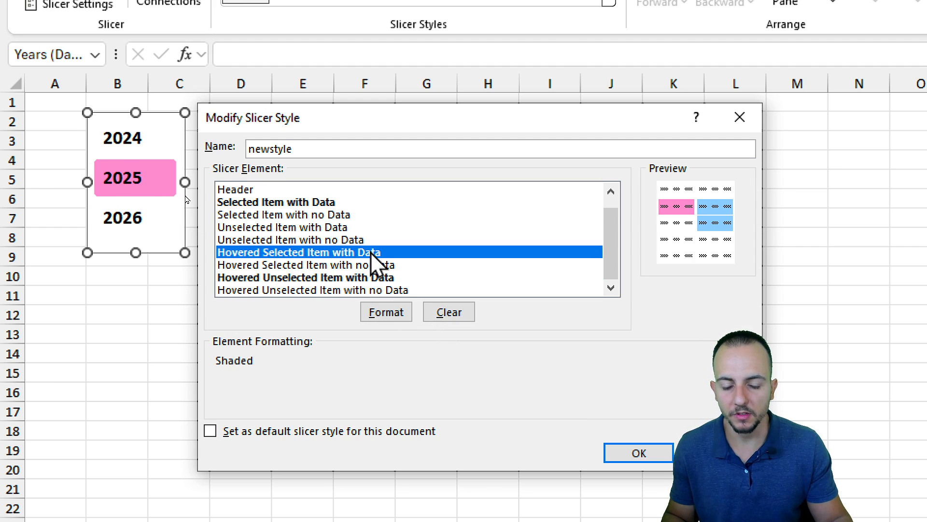
click(385, 313)
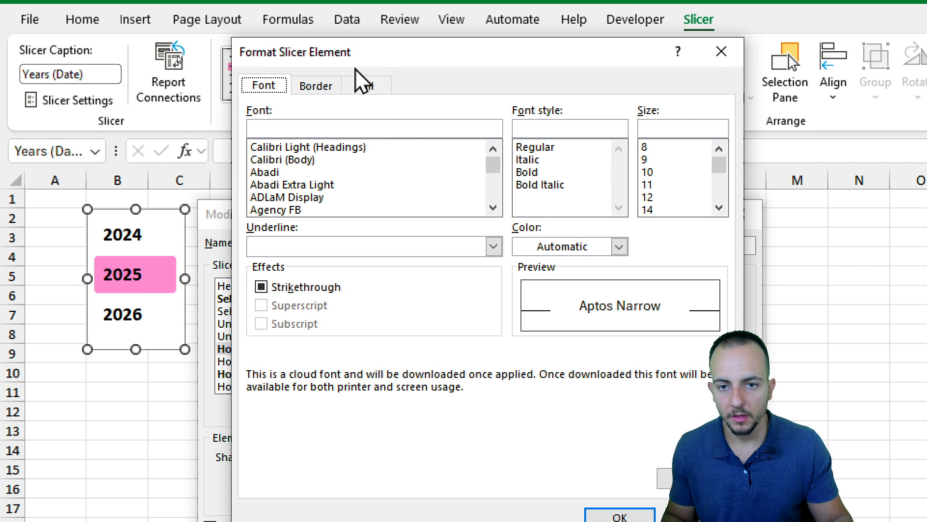
click(367, 0)
click(386, 210)
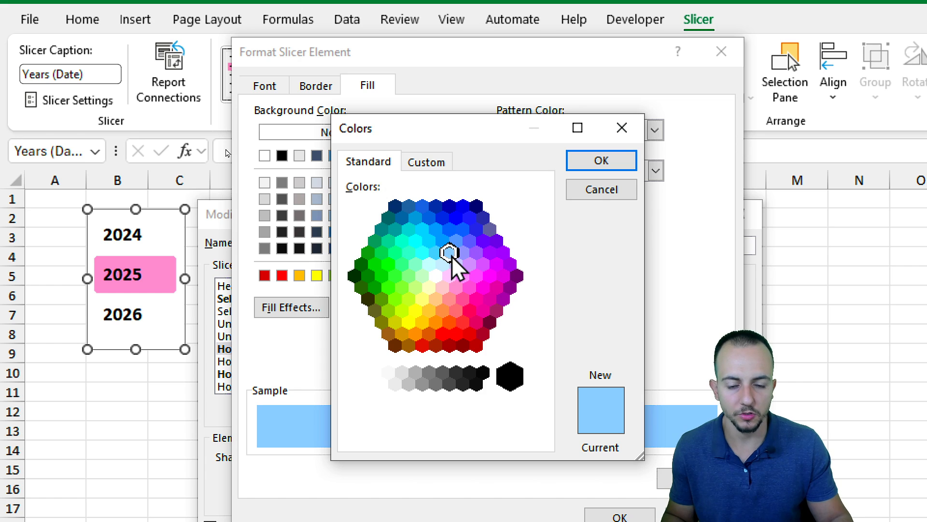
click(602, 160)
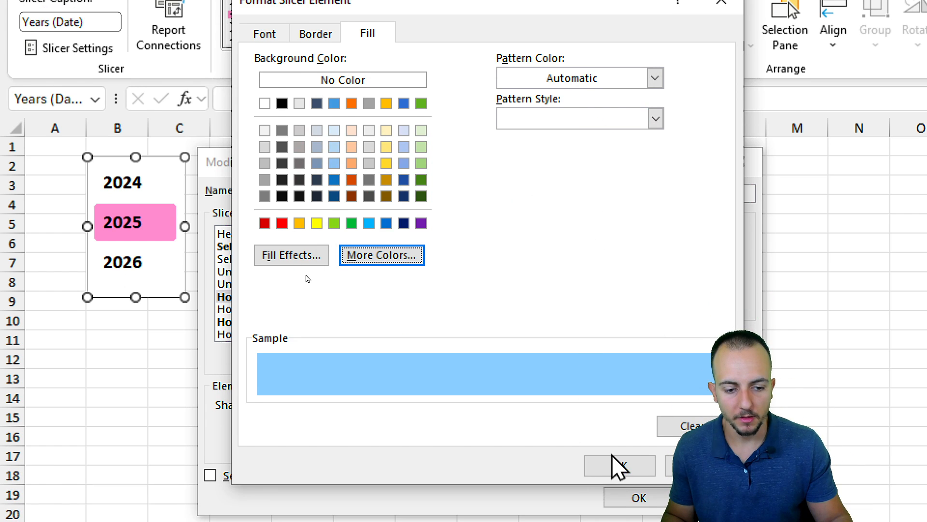
click(619, 517)
Review the fill color of the Hovered Unselected Item with Data element and close the custom style's settings.
click(288, 319)
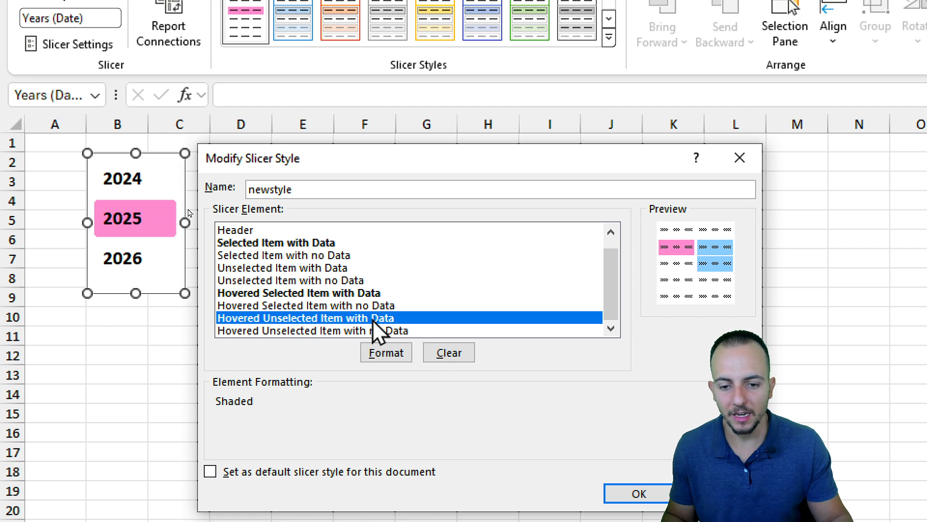
click(386, 357)
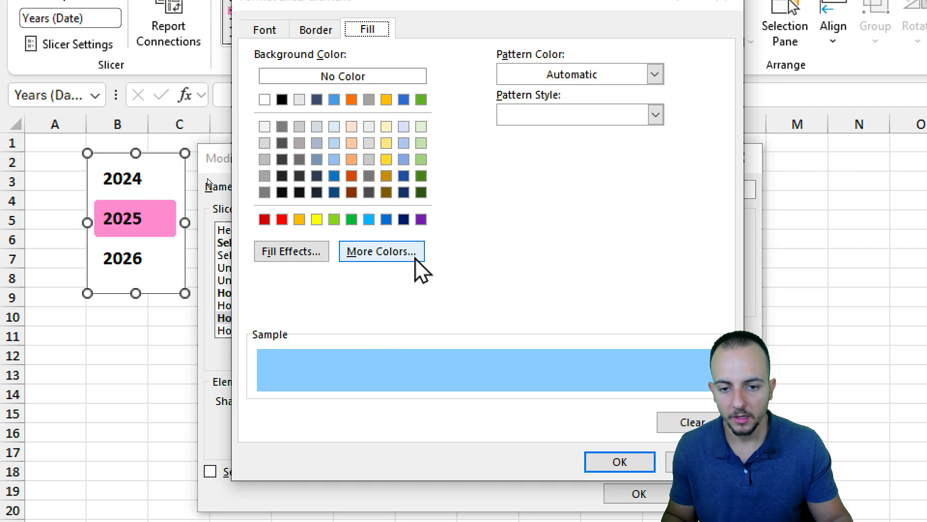
click(382, 251)
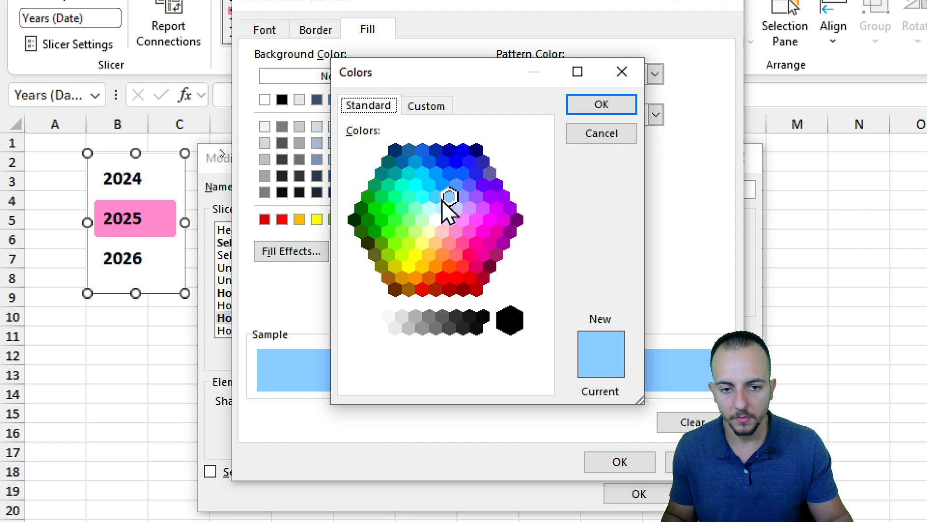
click(586, 112)
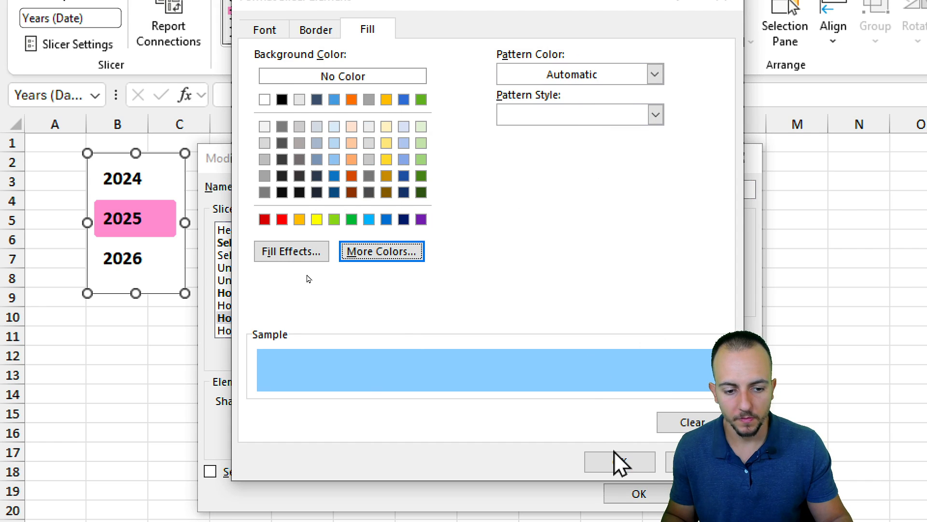
click(618, 461)
click(628, 471)
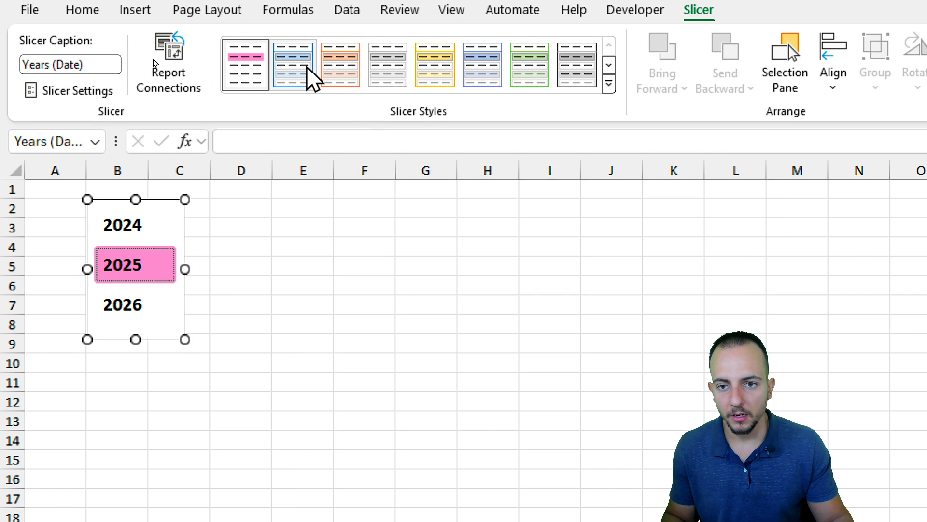
Try the light blue built-in style on the year slicer for comparison and switch back to the custom style.
click(305, 4)
click(245, 363)
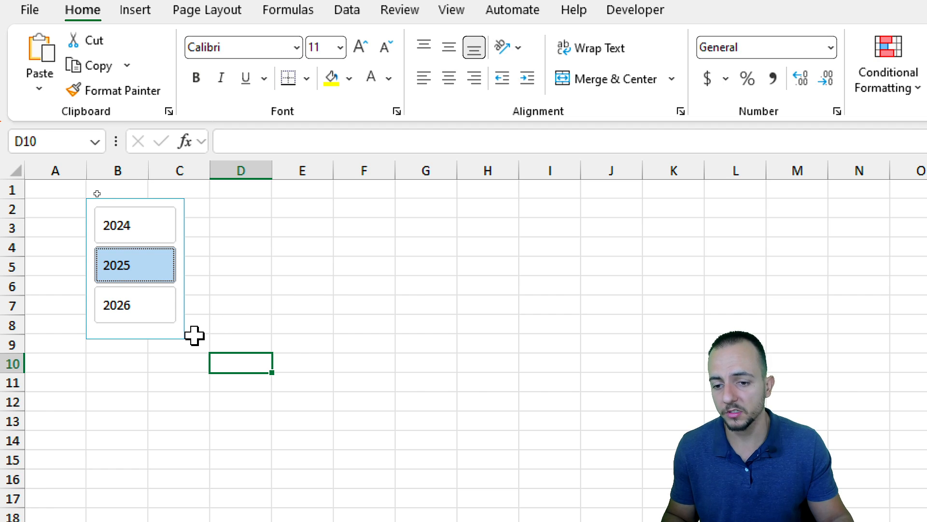
click(176, 342)
click(176, 338)
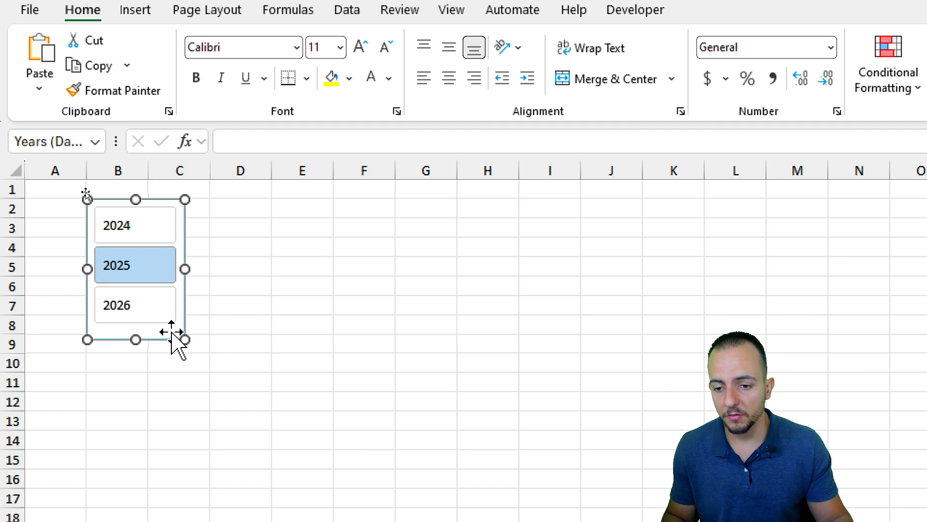
click(146, 271)
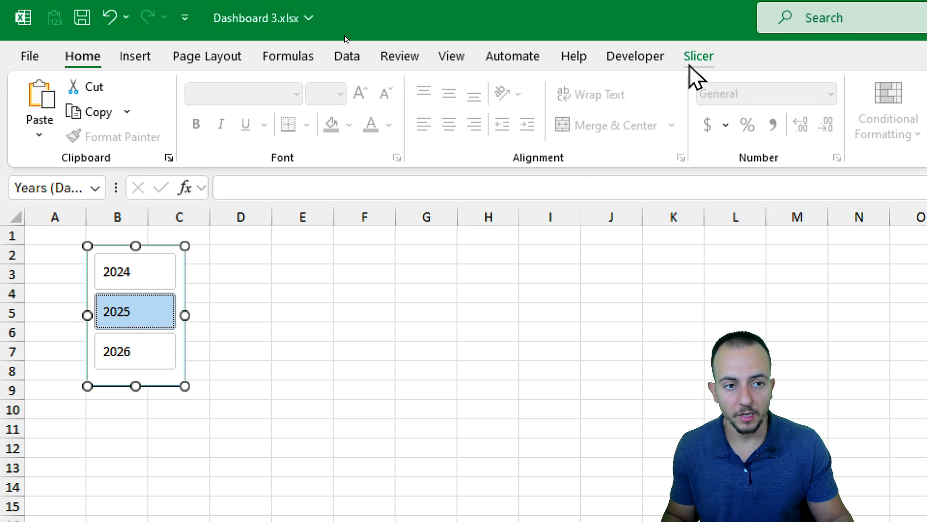
click(696, 12)
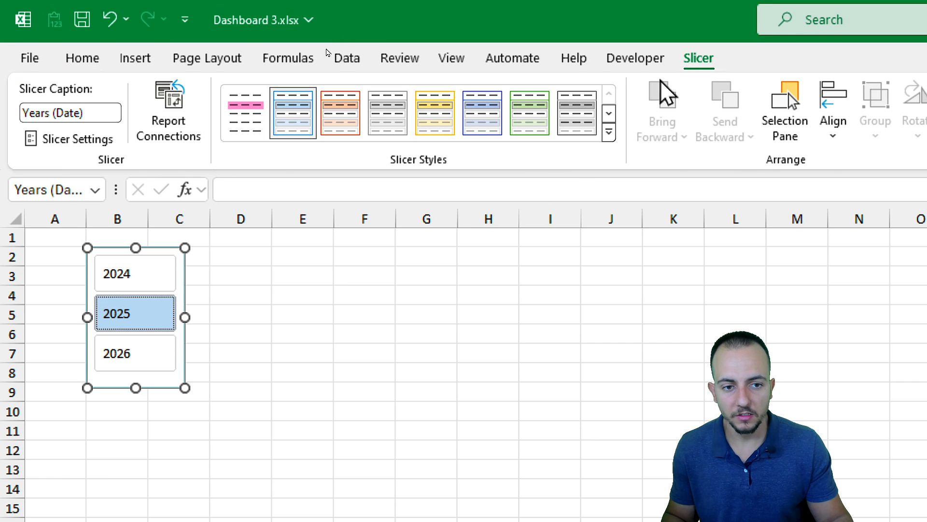
click(610, 132)
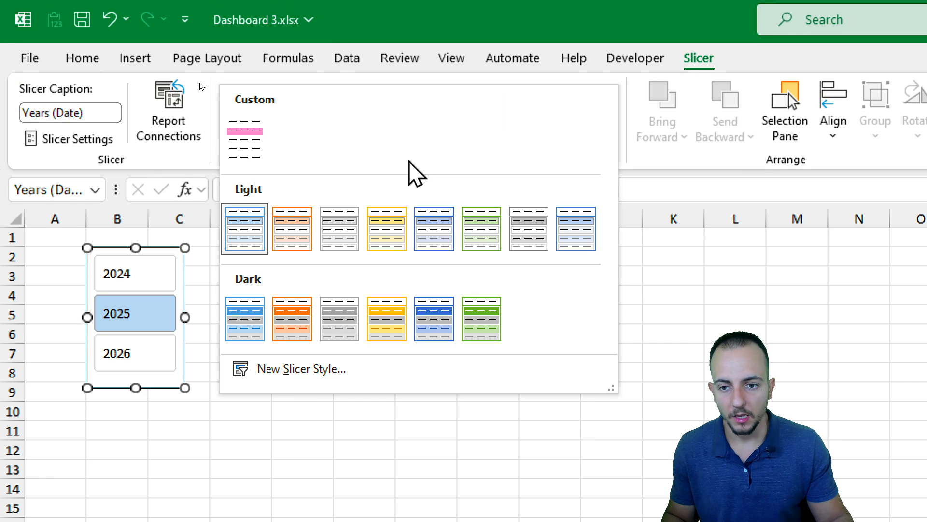
click(256, 162)
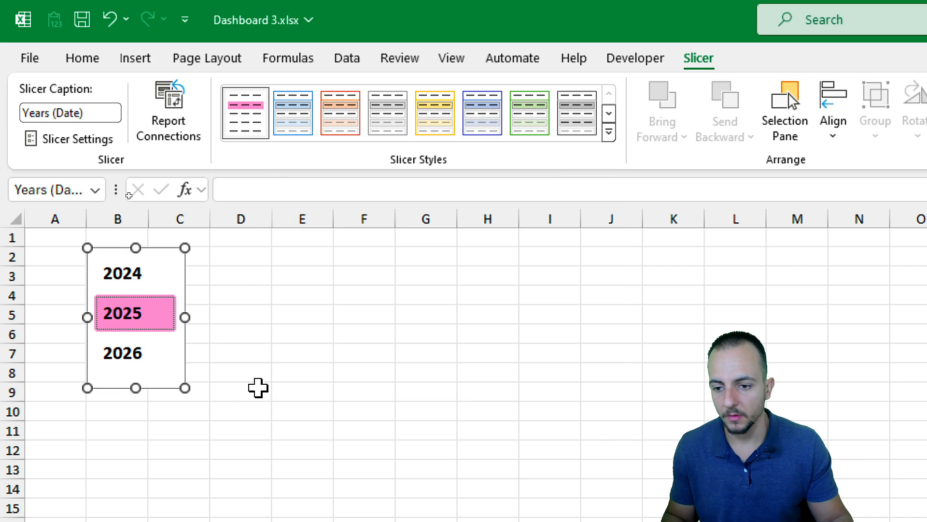
Deselect the year slicer and test its custom style by cycling through the years, leaving 2024 selected.
click(256, 387)
click(143, 368)
click(157, 244)
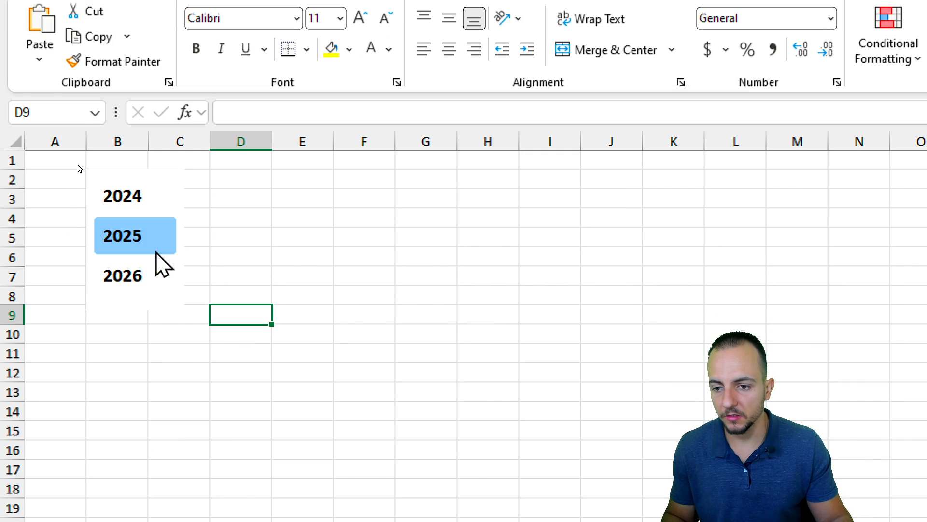
click(162, 198)
click(152, 245)
click(165, 194)
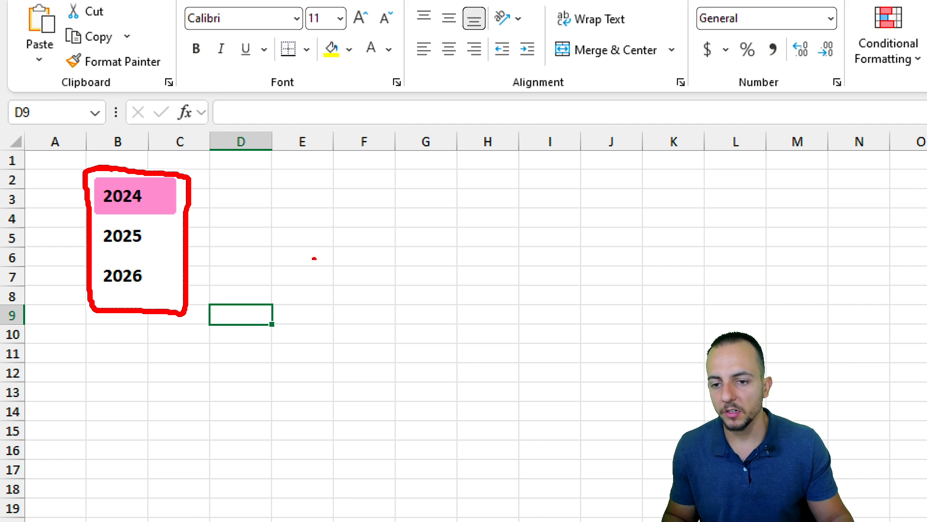
drag(334, 225, 333, 325)
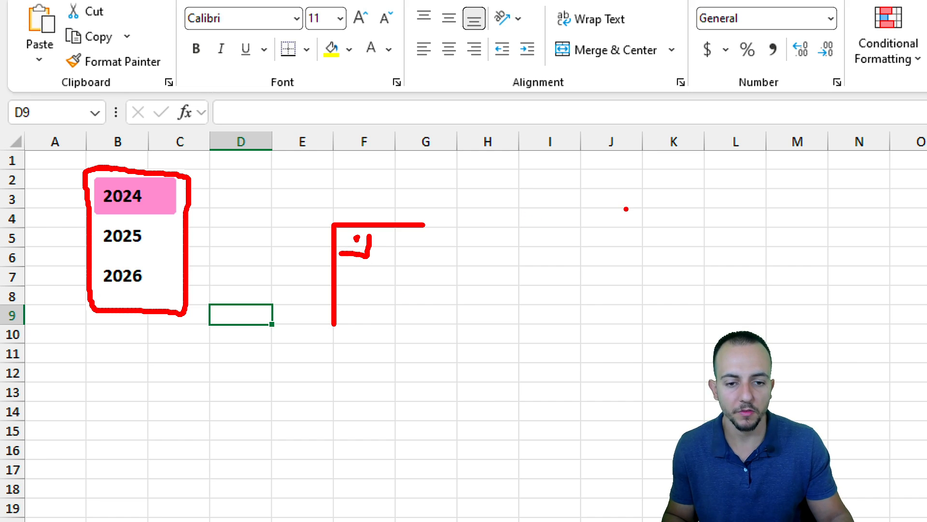
drag(626, 208, 476, 293)
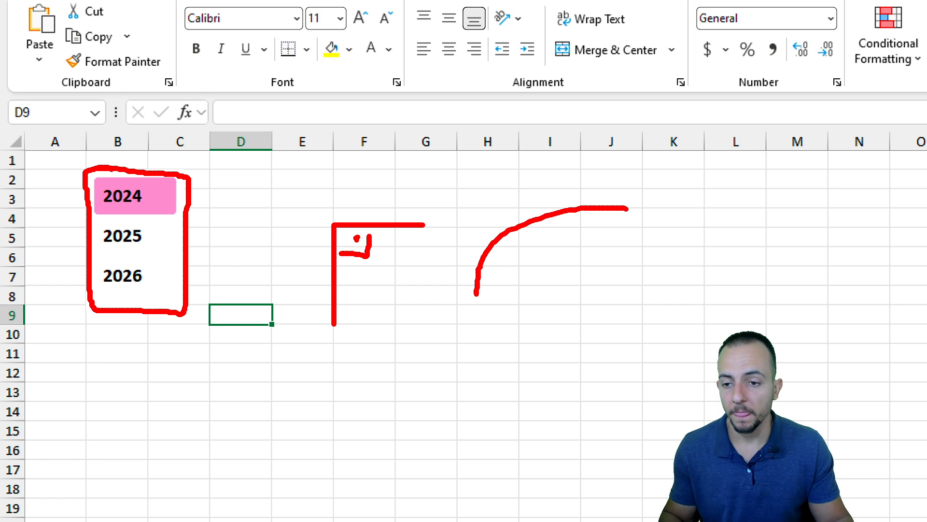
key(Escape)
Draw a rounded-corner rectangle over the year slicer, spanning about columns B to C and rows 1 to 9.
click(136, 60)
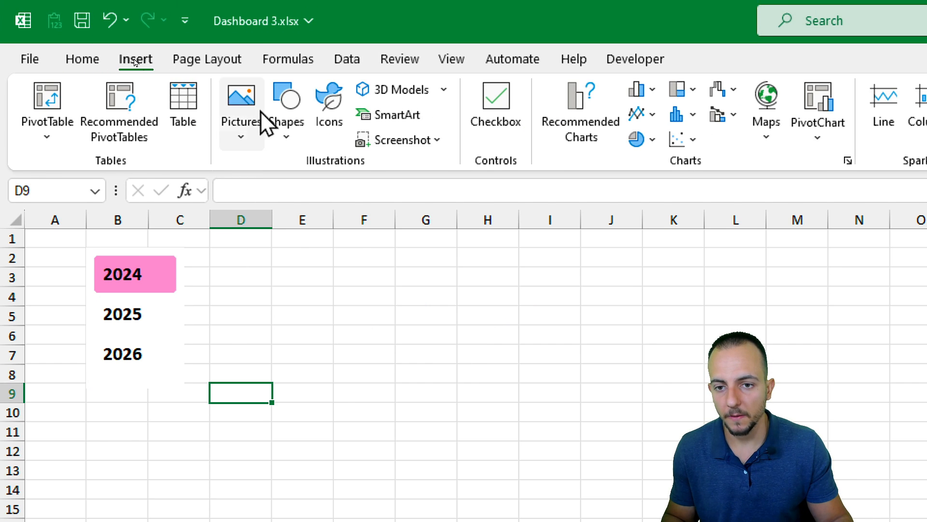
click(286, 123)
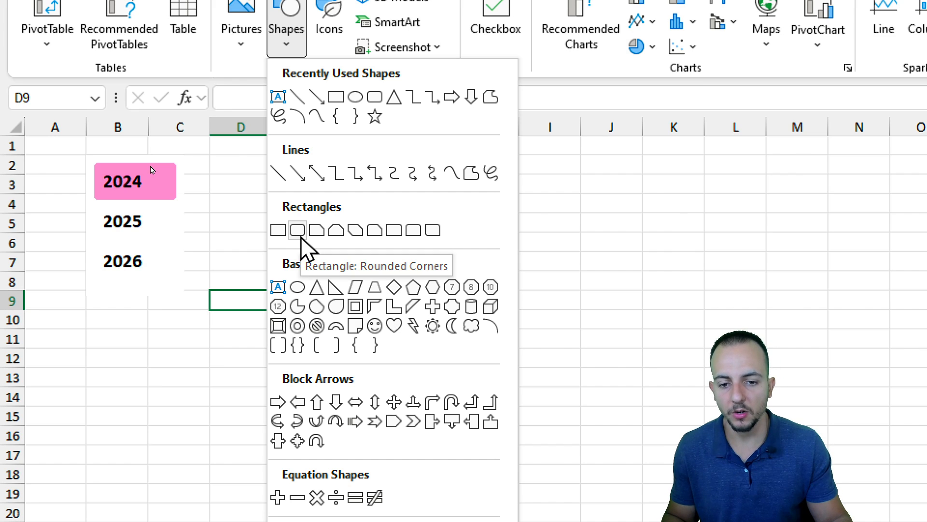
click(298, 231)
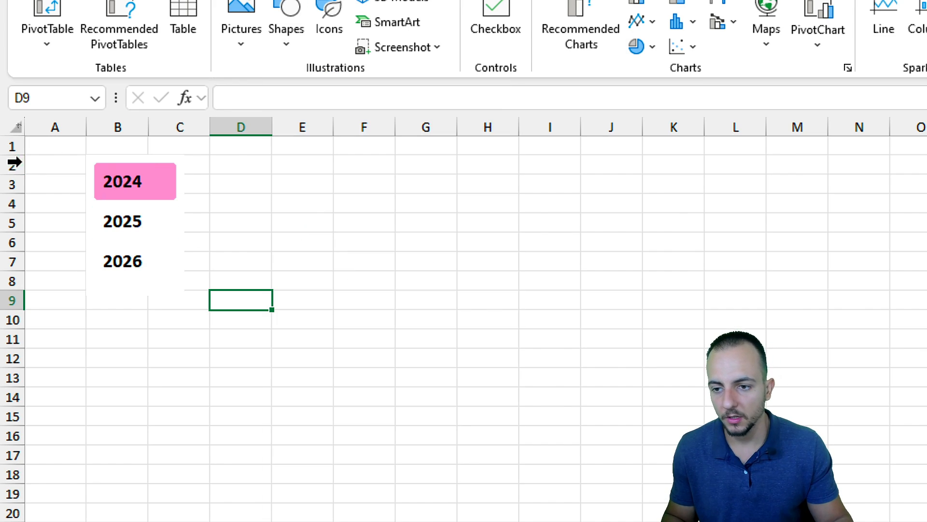
mouse_move(82, 152)
mouse_down()
mouse_move(104, 203)
mouse_move(182, 288)
mouse_move(189, 310)
mouse_move(181, 307)
mouse_up()
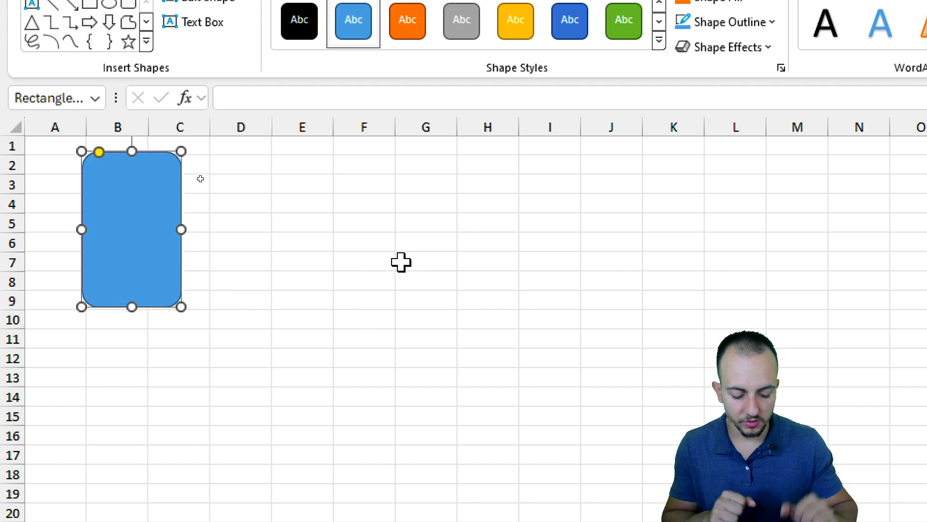
Nudge the rounded rectangle slightly left to fine-tune its position over the year slicer.
key(Right)
key(Right)
key(Left)
key(Left)
key(Left)
key(Left)
key(Left)
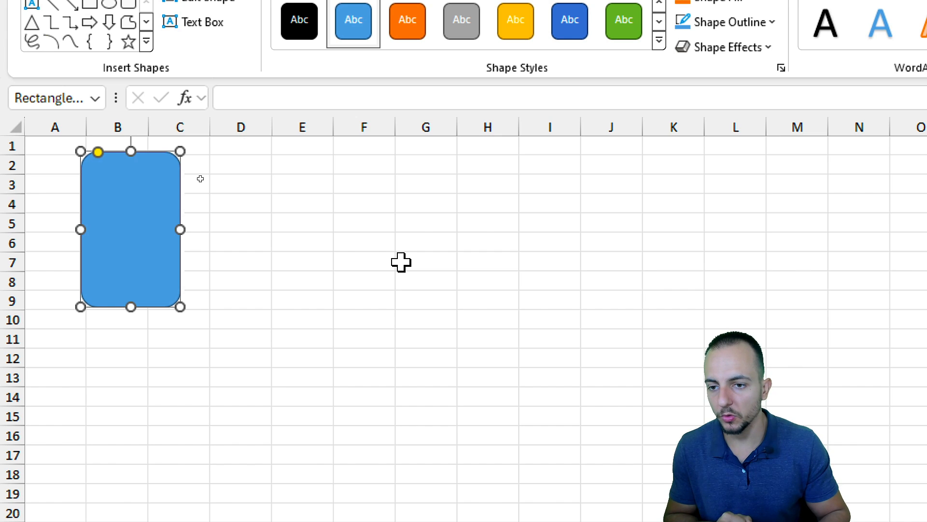
Nudge the rounded rectangle slightly up and to the left over the year slicer.
key(Up)
key(Up)
key(Left)
key(Left)
key(Right)
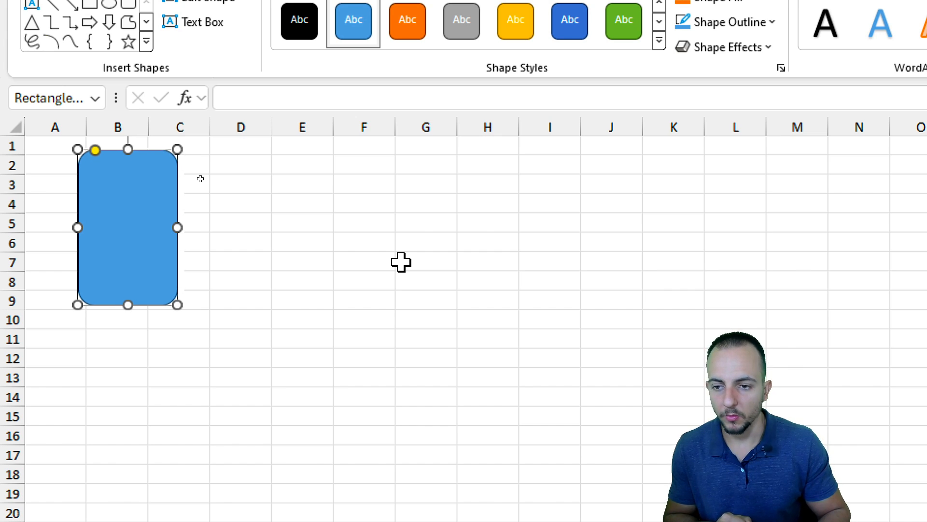
key(Left)
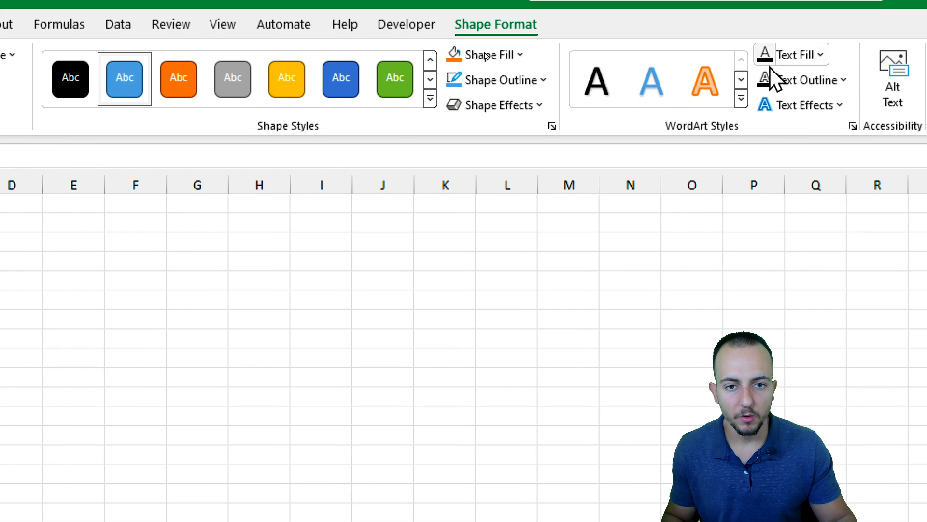
Apply a shadow effect to the rounded rectangle and set its fill to white.
click(741, 45)
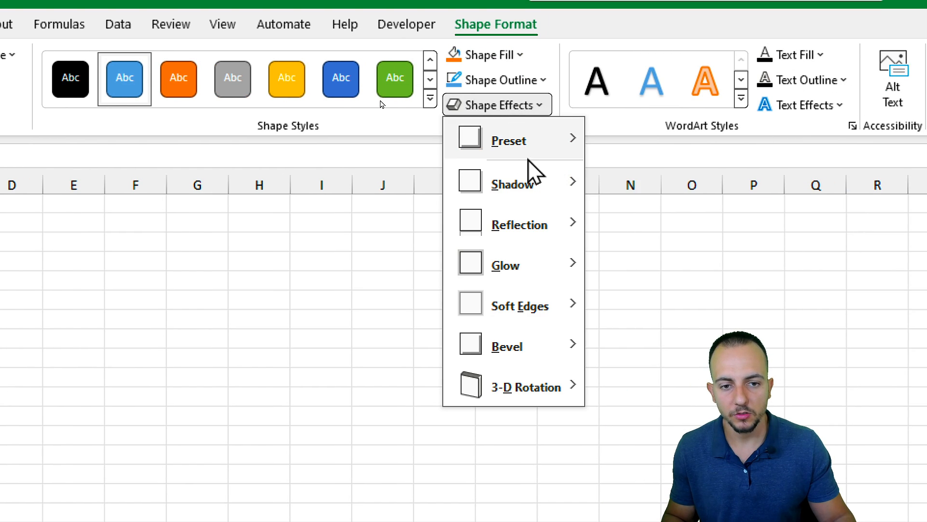
mouse_move(534, 185)
click(611, 309)
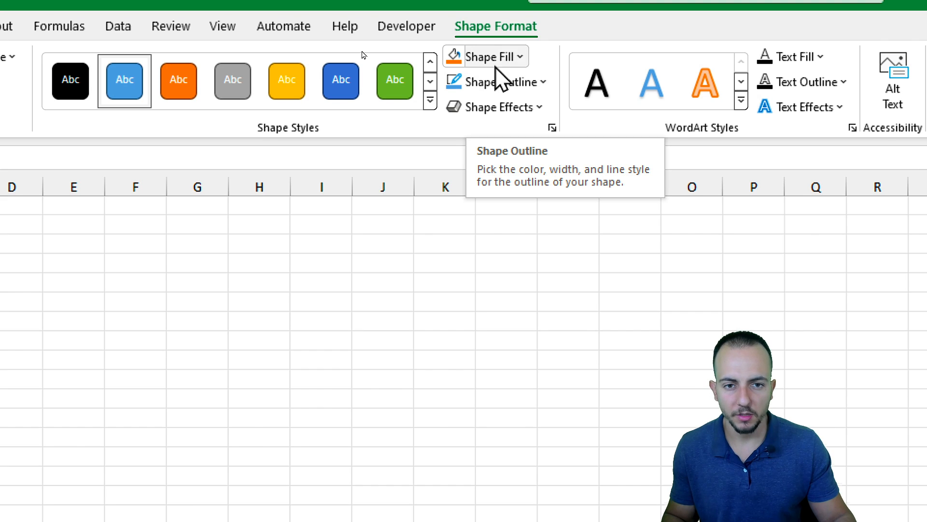
click(486, 58)
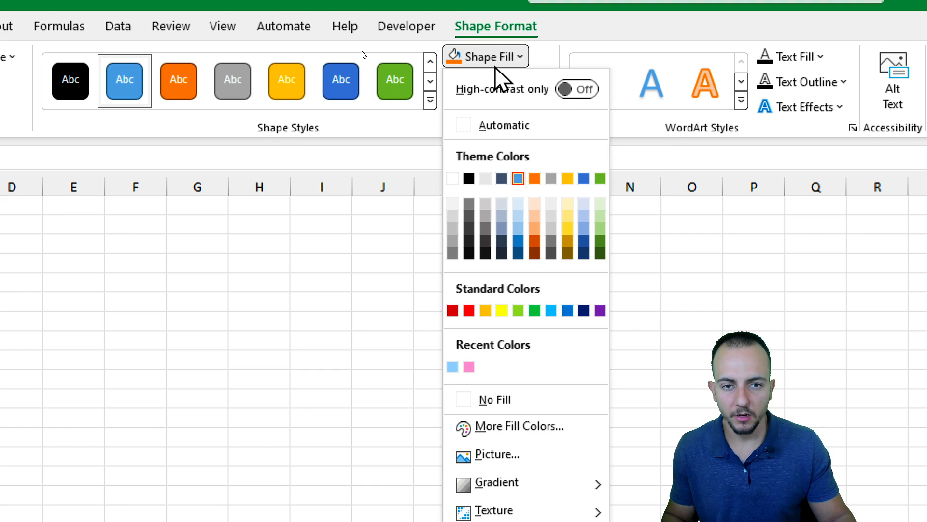
click(465, 126)
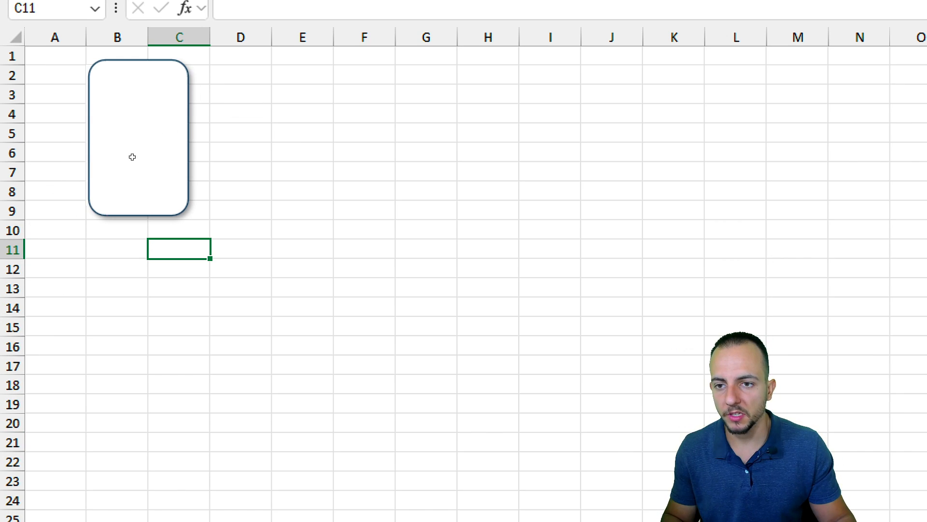
drag(195, 70, 307, 94)
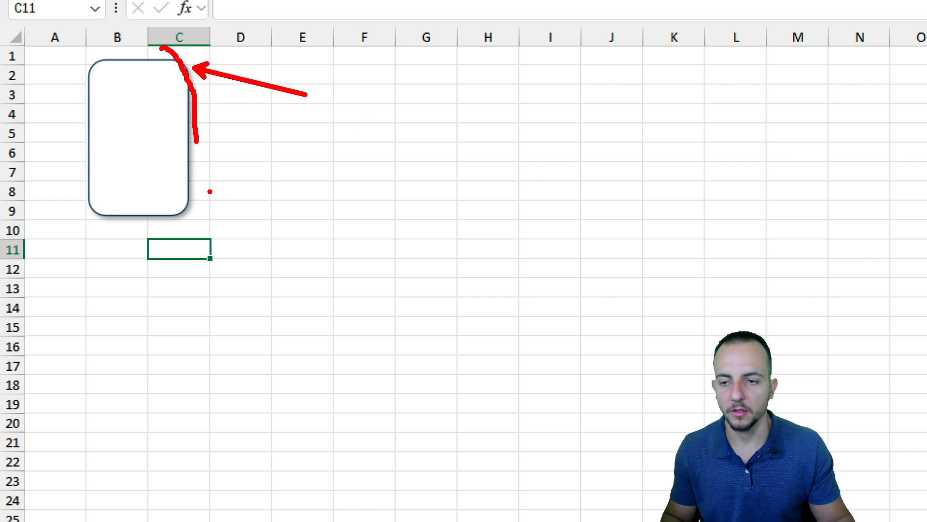
key(ctrl+z)
key(ctrl+z)
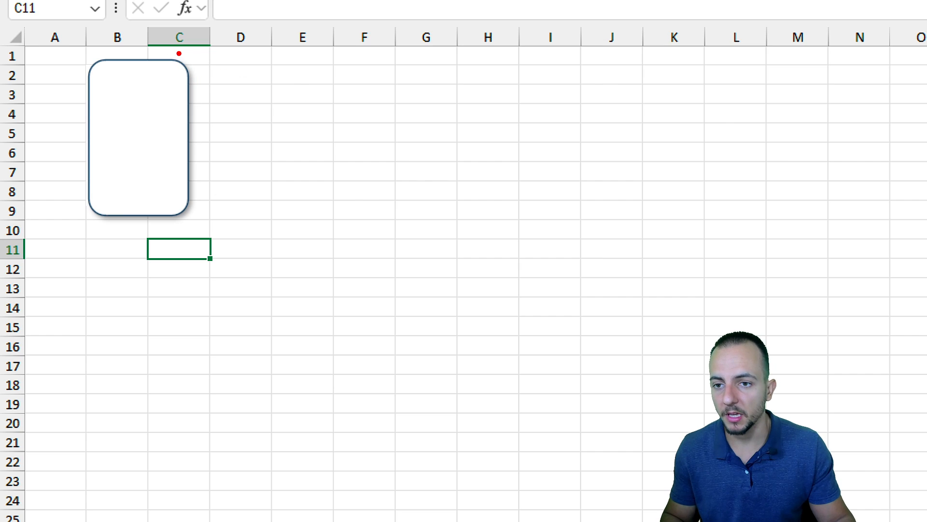
mouse_move(180, 48)
mouse_down()
mouse_move(87, 63)
mouse_move(196, 62)
mouse_up()
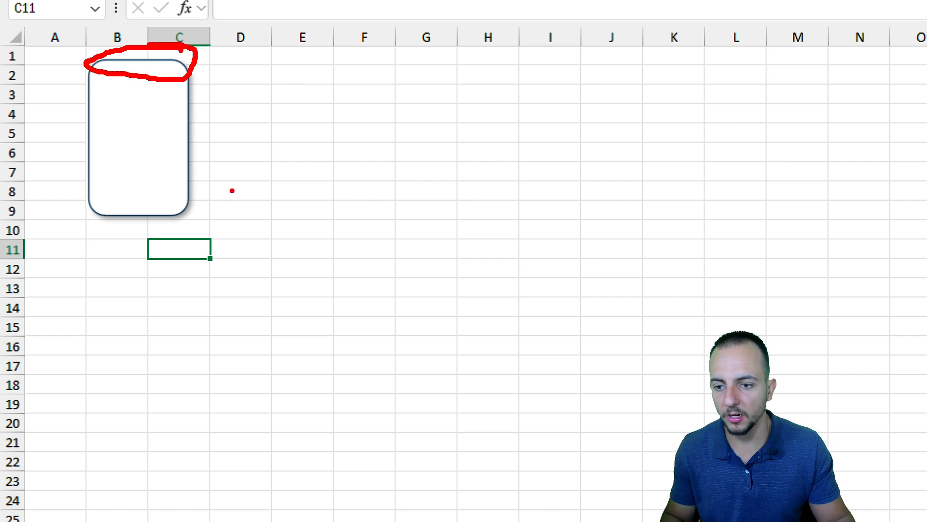
mouse_move(210, 181)
mouse_down()
mouse_move(68, 223)
mouse_move(166, 178)
mouse_up()
drag(210, 95, 210, 178)
drag(203, 164, 221, 164)
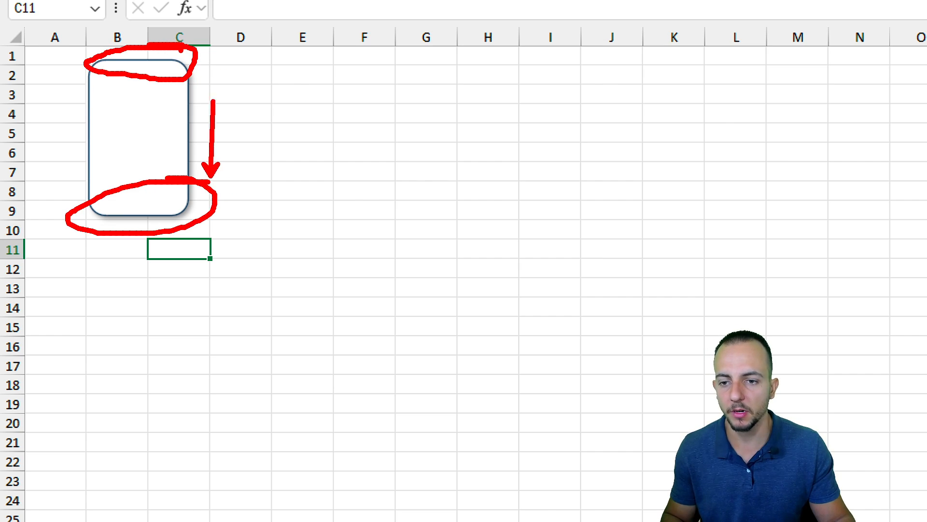
key(Escape)
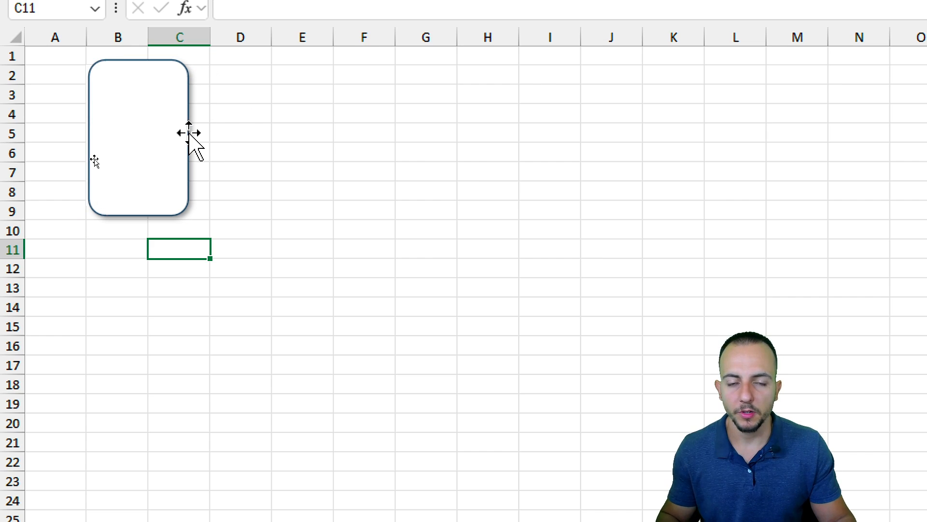
Open the rounded rectangle's Format Shape settings and switch its outline to a gradient line.
right_click(172, 107)
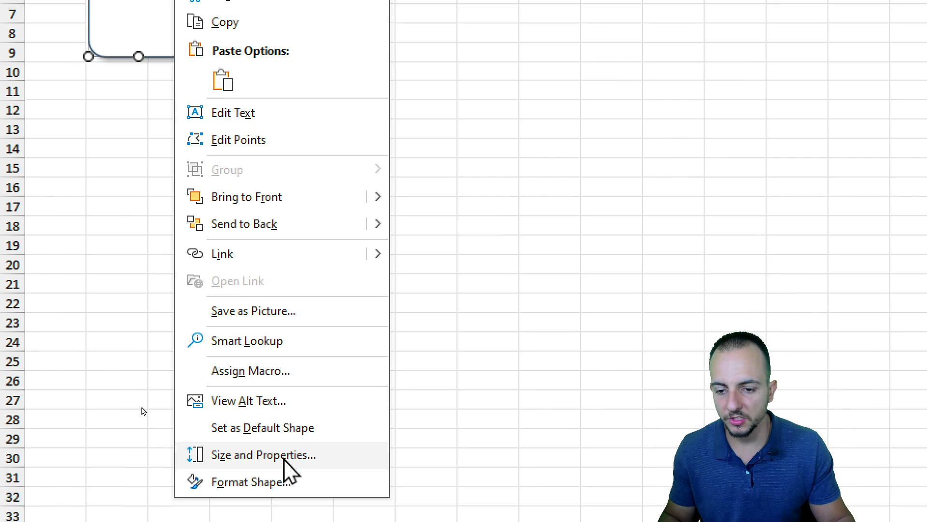
click(293, 424)
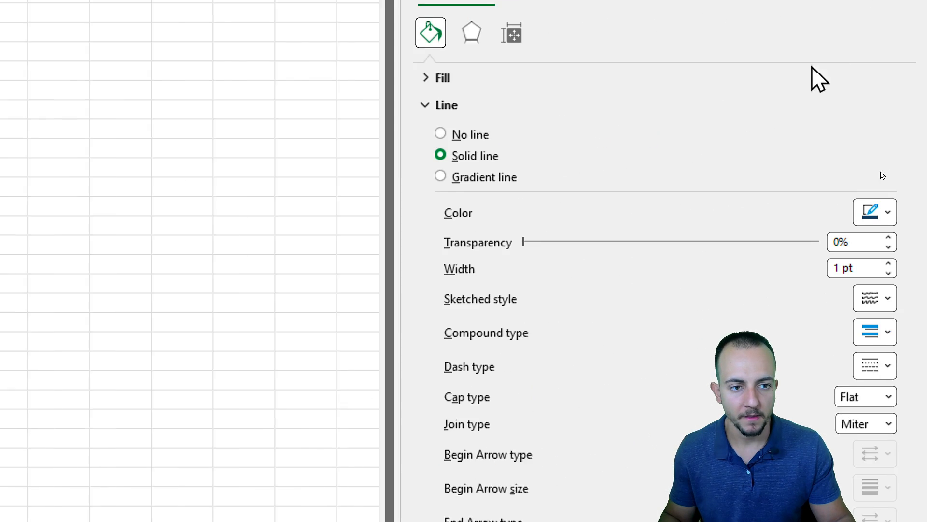
click(479, 134)
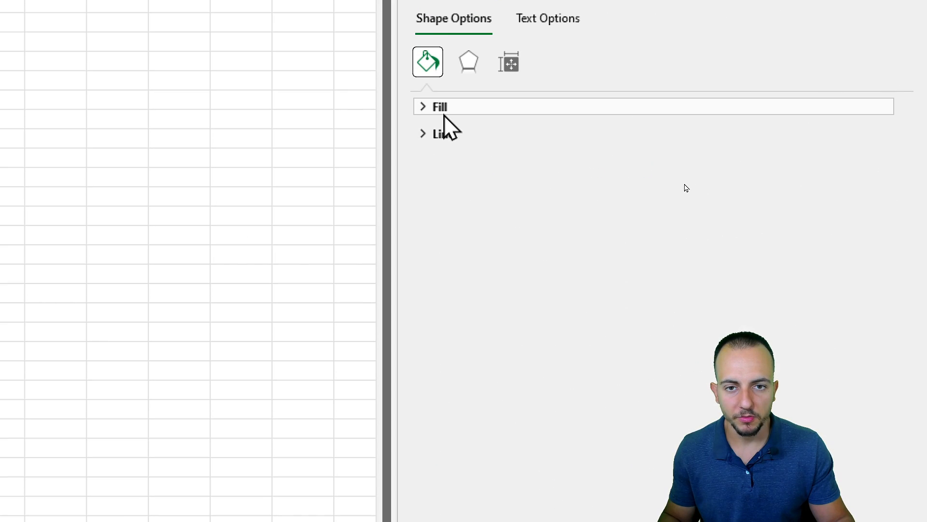
click(449, 106)
click(456, 107)
click(445, 134)
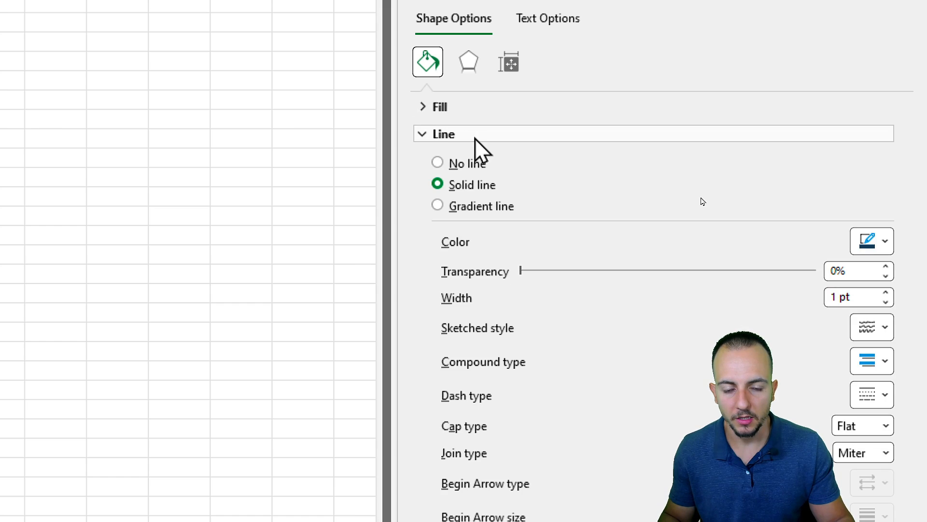
click(487, 209)
Remove the two middle gradient stops, at 74% and 83%, from the rectangle's outline gradient.
scroll(647, 466, down, 4)
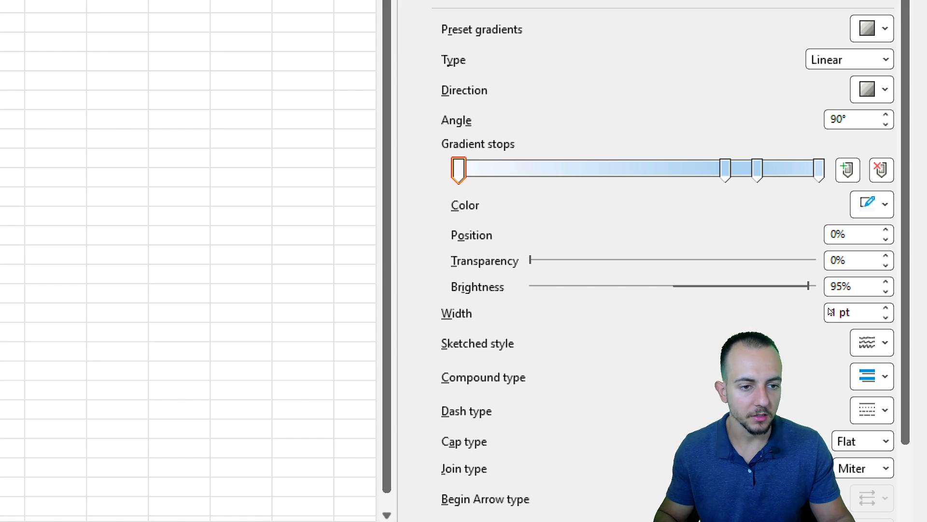
click(728, 180)
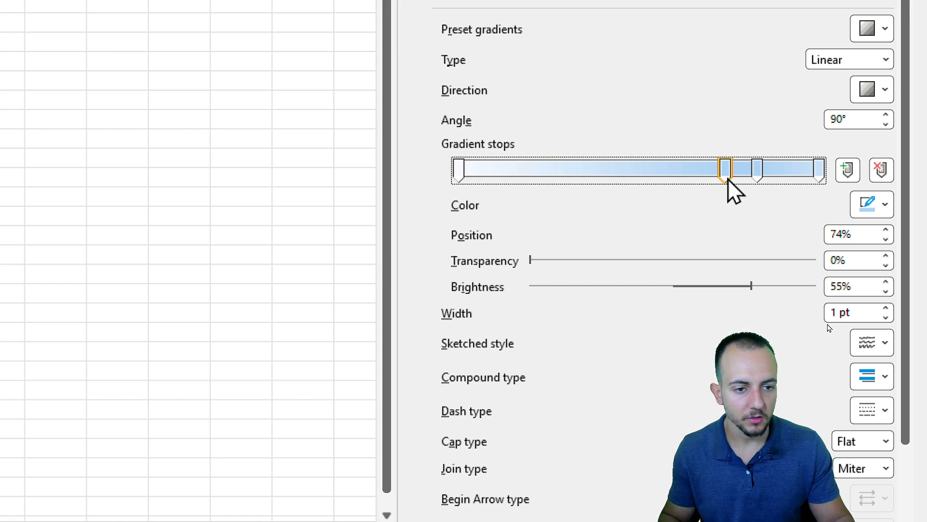
click(884, 169)
click(758, 175)
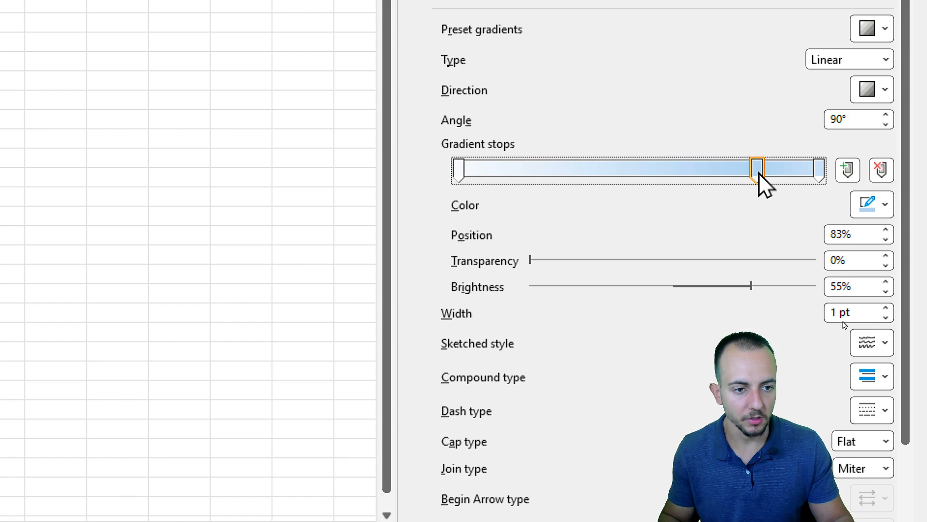
click(874, 177)
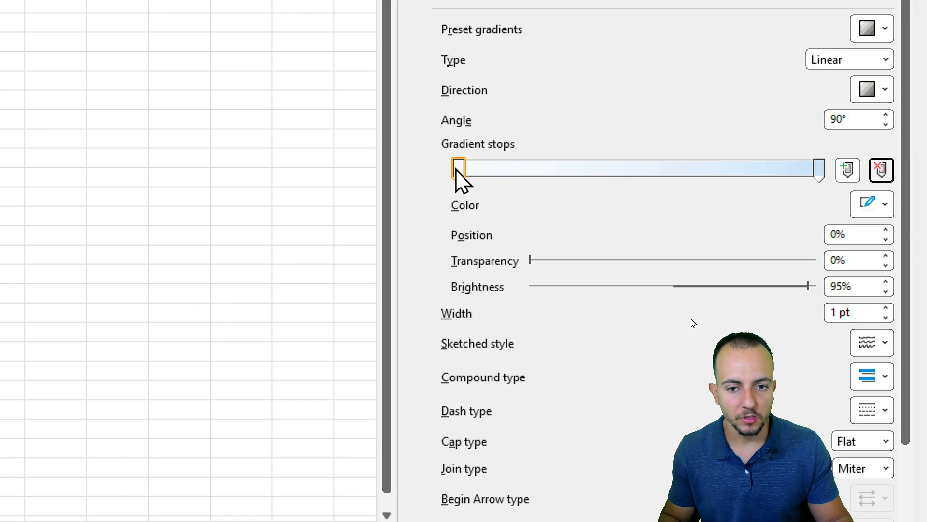
Set the gradient stop at 0% to a pink from the standard color palette.
click(868, 205)
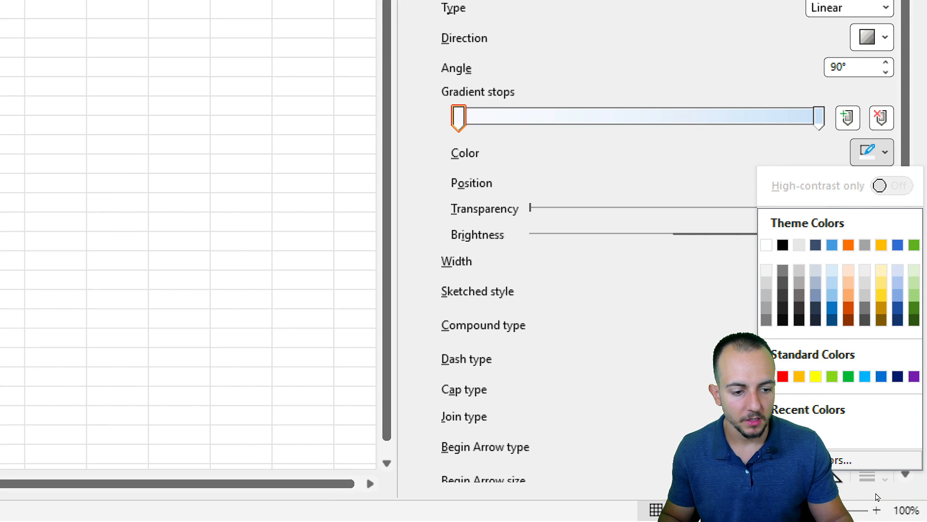
click(843, 460)
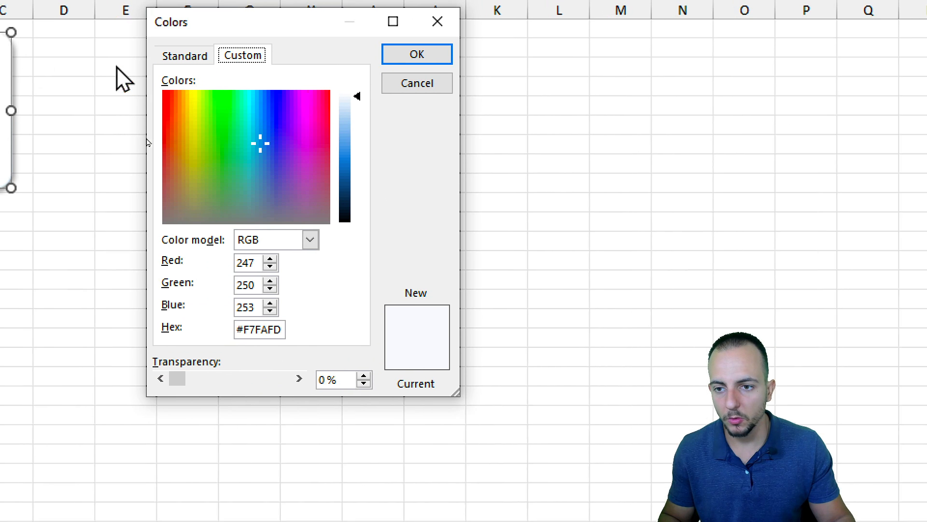
click(186, 71)
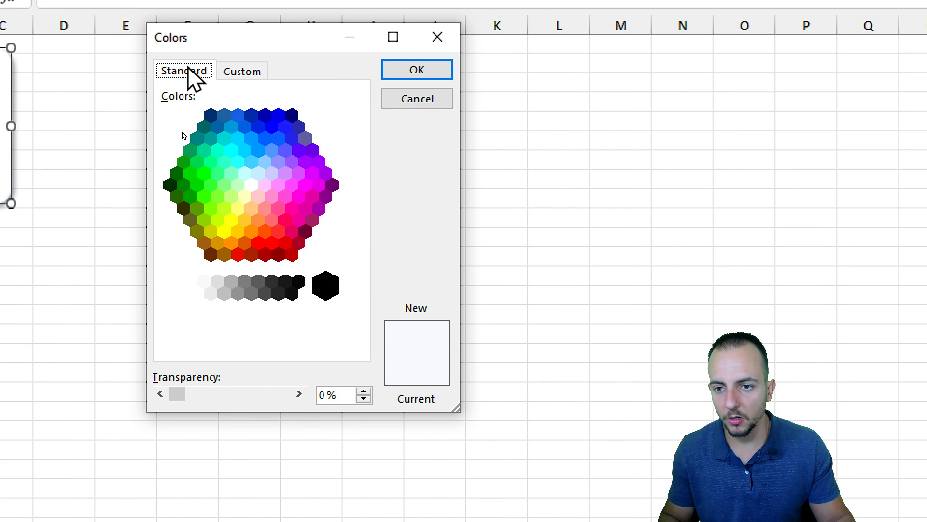
click(272, 195)
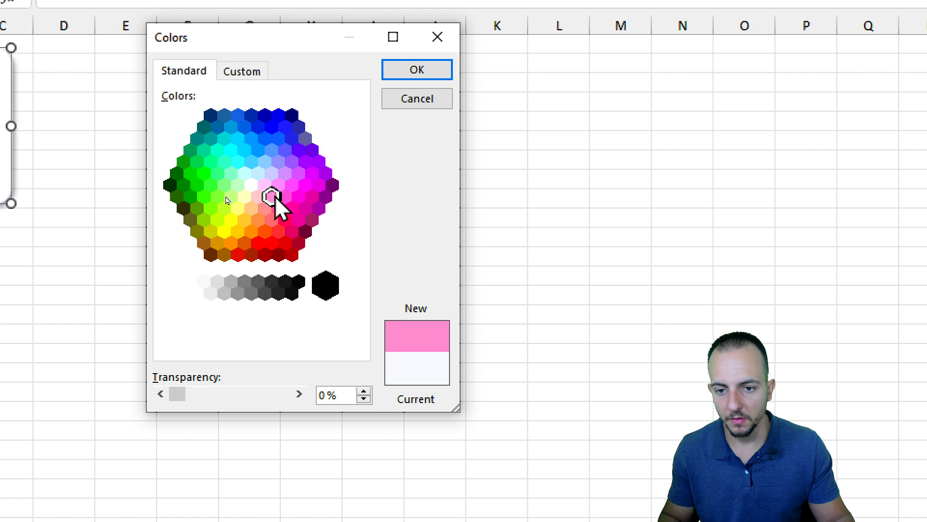
click(406, 74)
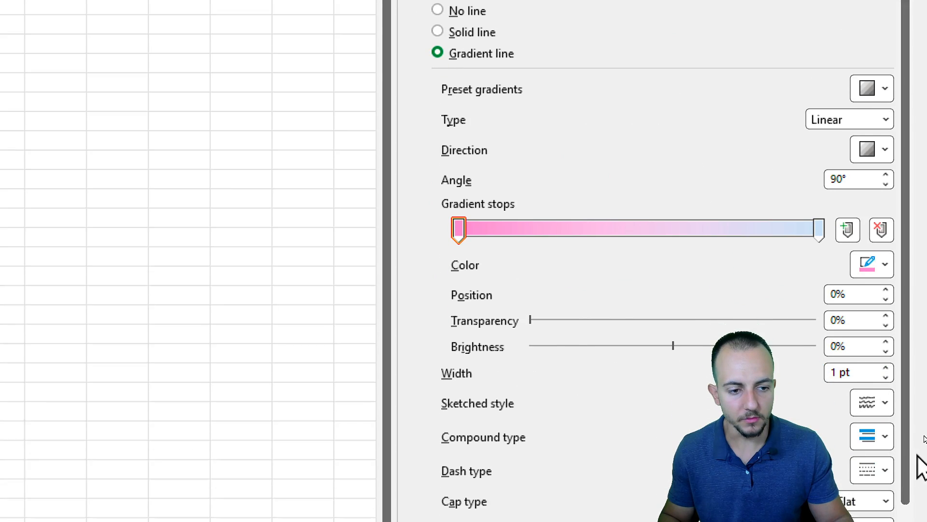
Set the gradient stop at 100% to a bright sky blue from the standard colors, trying neighbouring blues before settling.
click(819, 229)
click(868, 265)
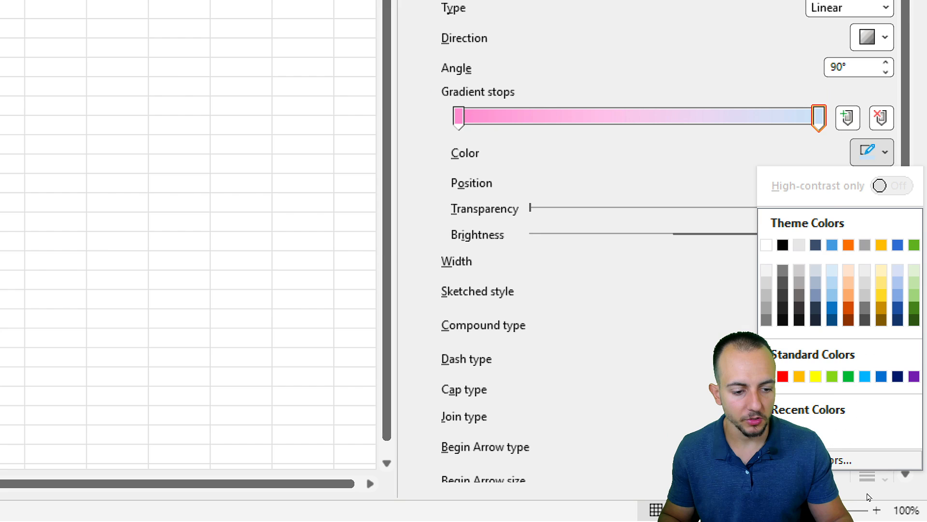
click(841, 460)
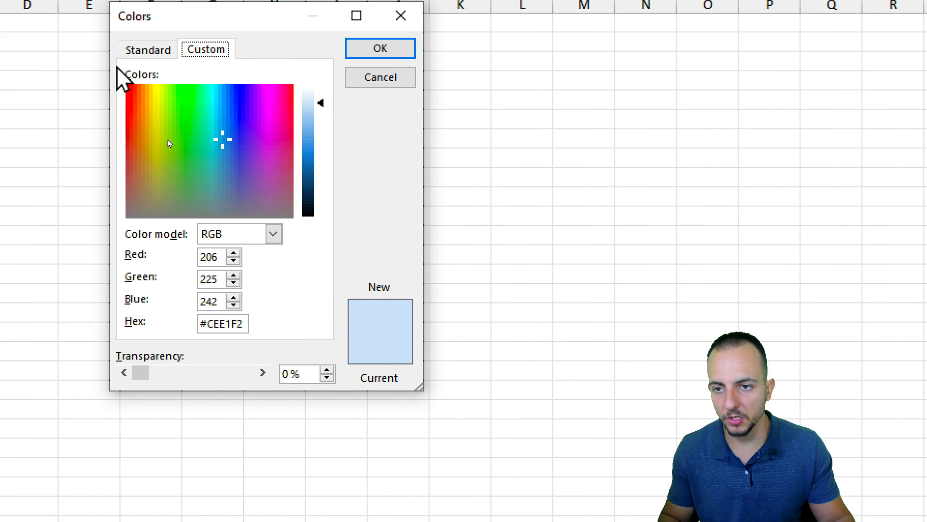
click(147, 49)
click(219, 151)
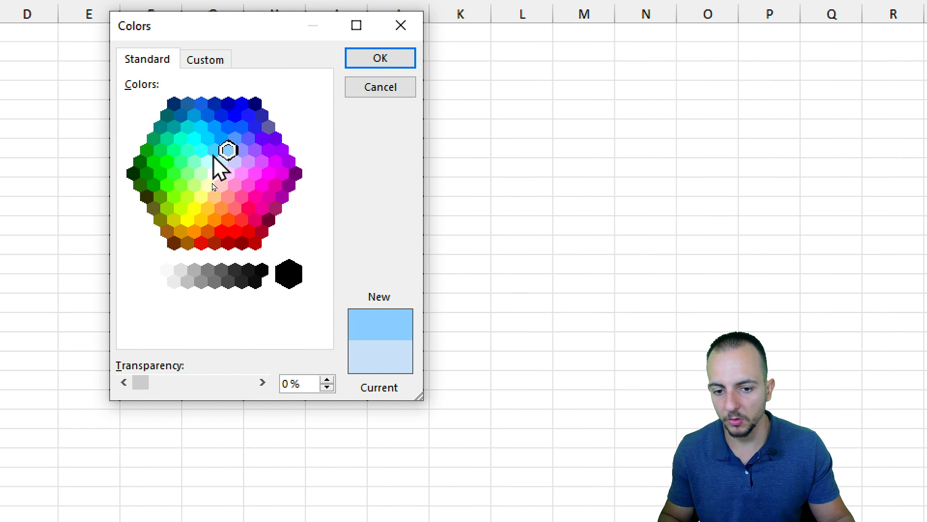
click(202, 151)
click(215, 151)
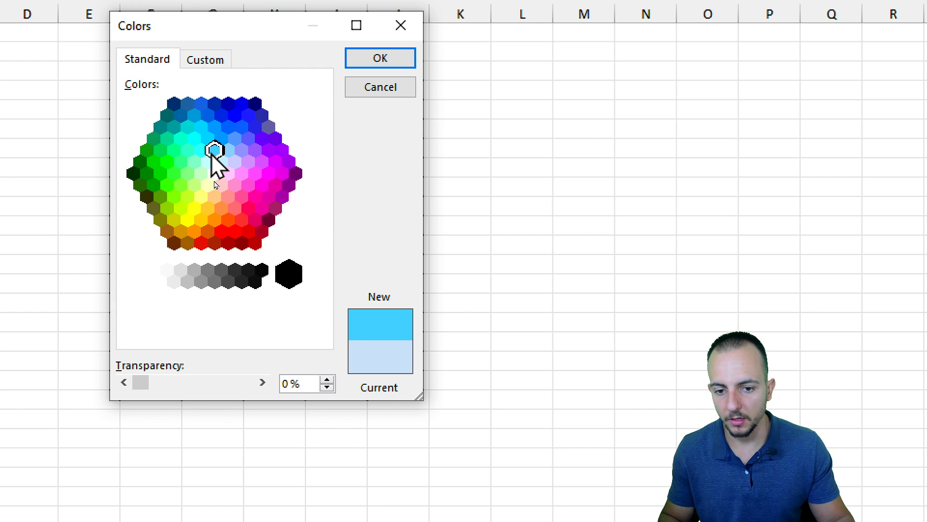
click(221, 162)
click(218, 150)
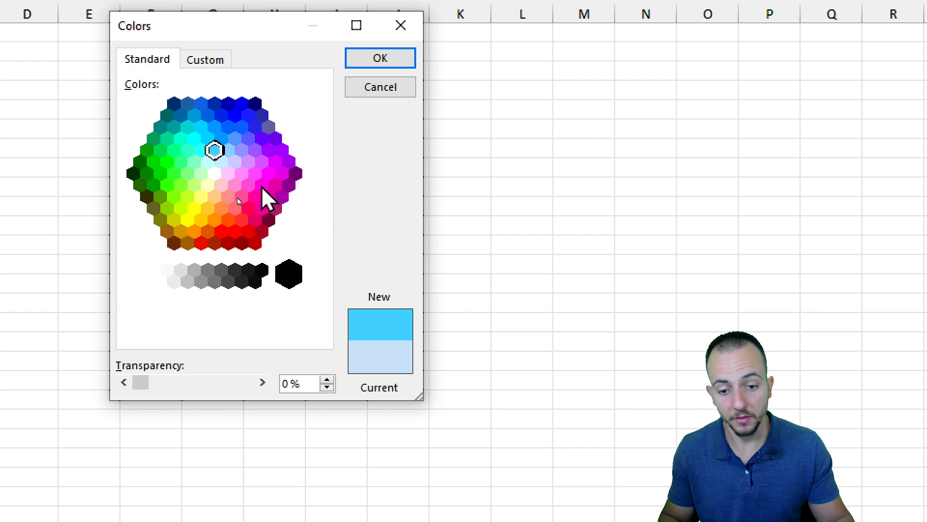
click(377, 69)
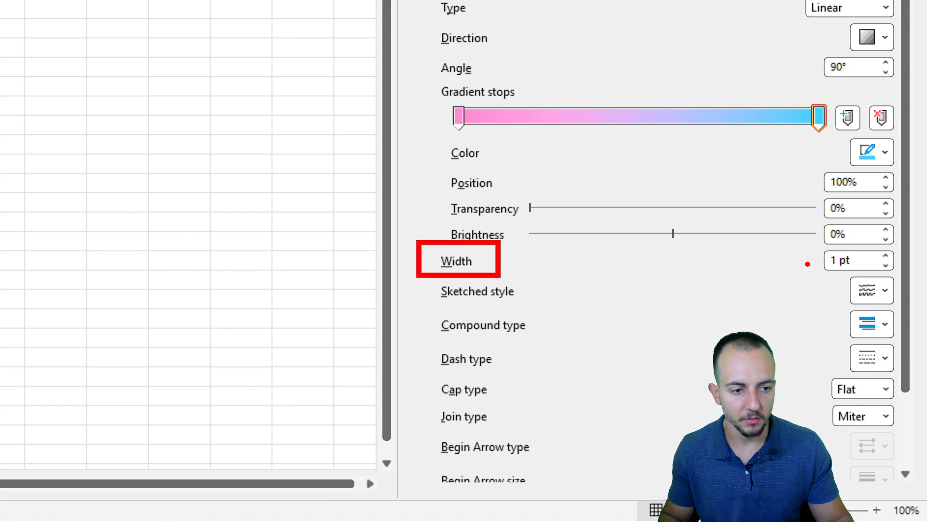
Thicken the rounded rectangle's gradient outline, close its formatting settings and send the shape to the back, behind the year slicer.
click(886, 256)
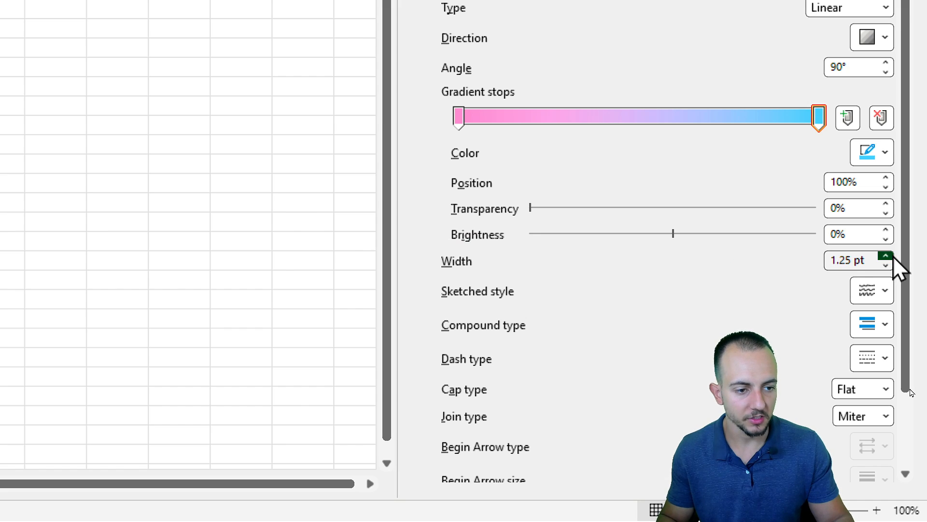
click(886, 256)
click(885, 256)
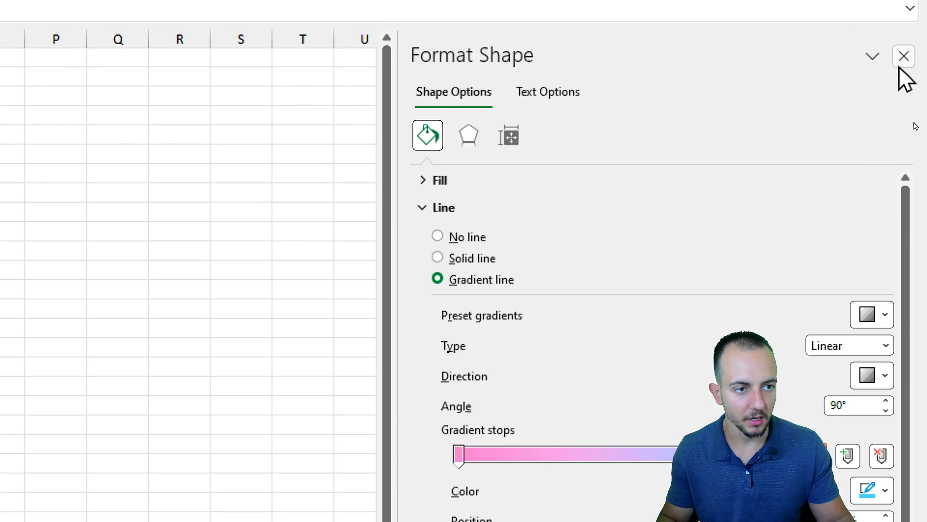
click(904, 69)
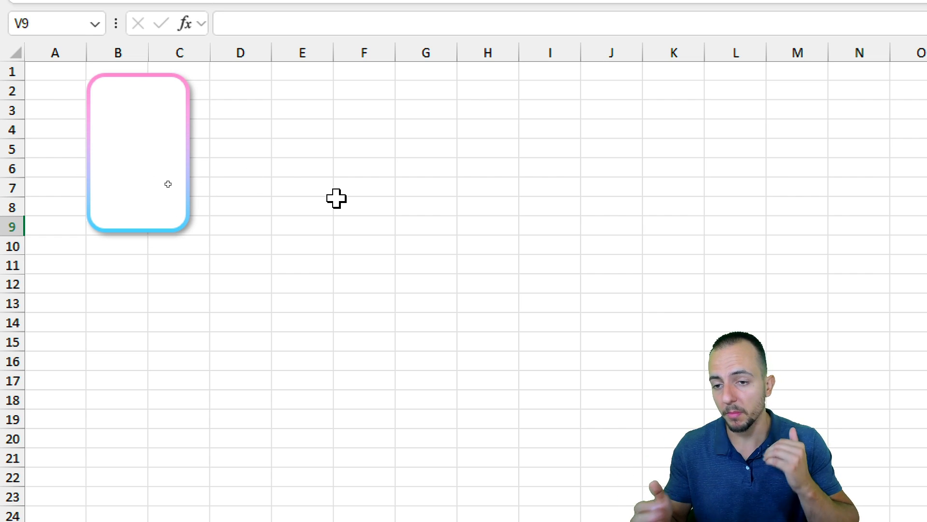
right_click(147, 102)
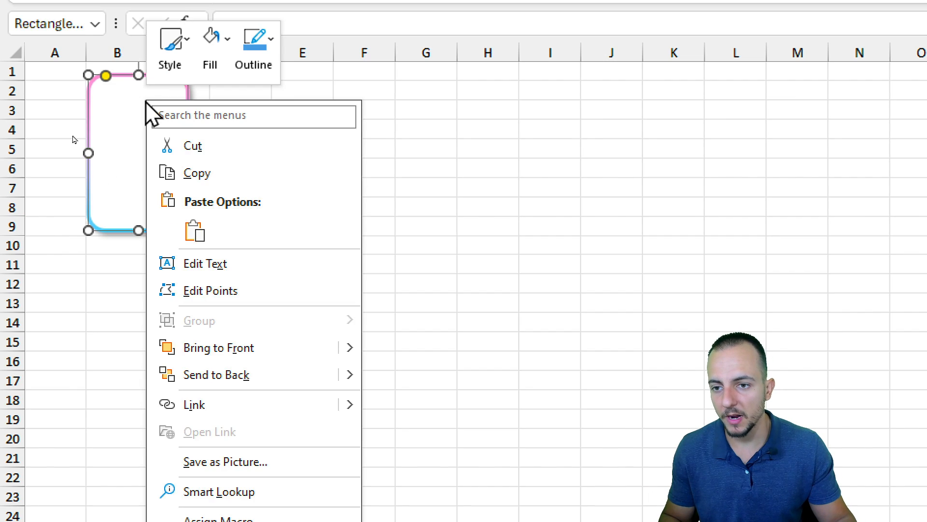
click(244, 381)
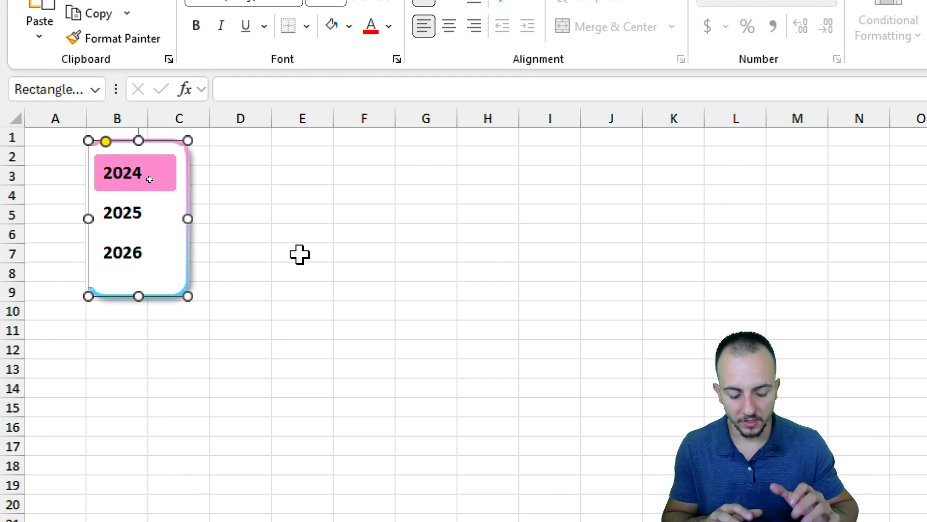
Widen the gradient-outlined rounded rectangle and shift it left so it frames the year slicer with side margins.
key(Left)
key(Left)
key(Left)
key(Left)
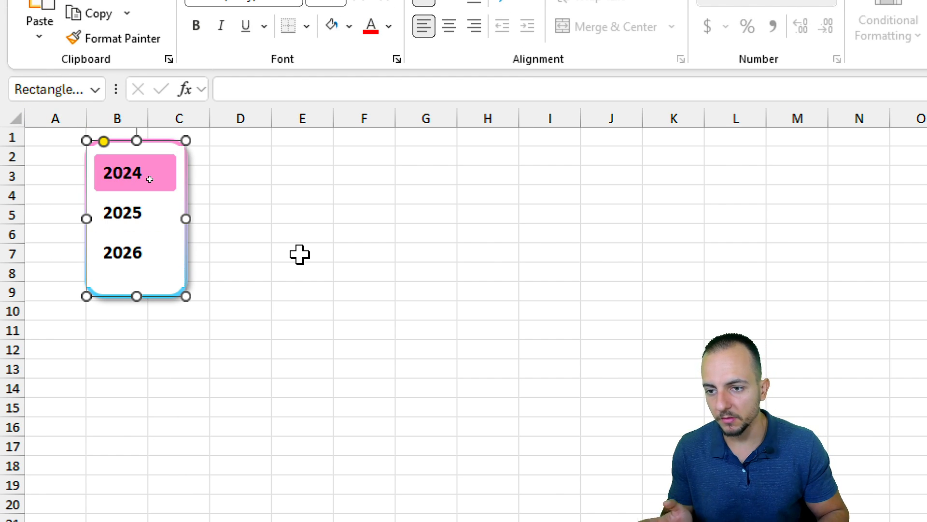
drag(186, 218, 207, 218)
key(Left)
key(Left)
key(Left)
key(Left)
key(Left)
key(Left)
key(Left)
key(Left)
key(Left)
key(Left)
key(Left)
key(Left)
key(Left)
key(Left)
key(Left)
key(Left)
key(Left)
key(Left)
key(Left)
key(Left)
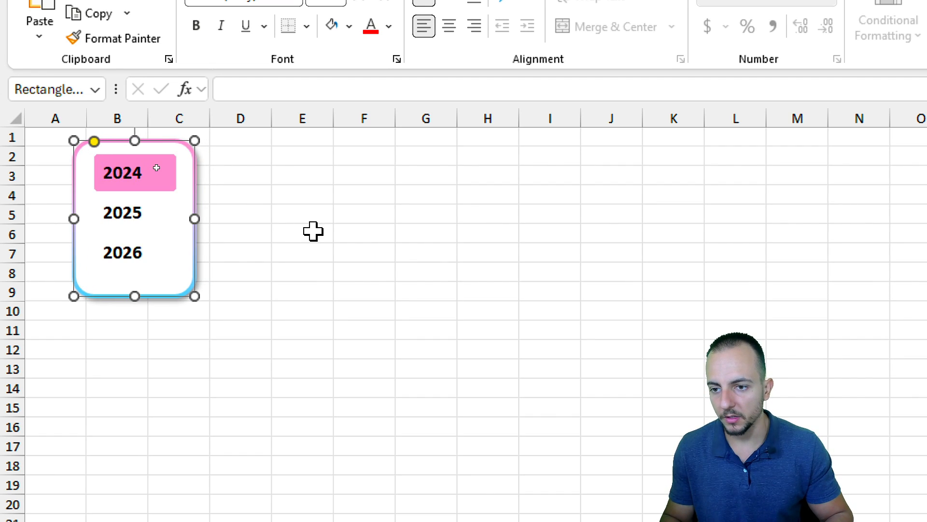
Nudge the frame slightly right and up so the year slicer sits centred inside it, and deselect the frame.
key(Right)
key(Right)
key(Right)
key(Up)
key(Up)
key(Up)
key(Up)
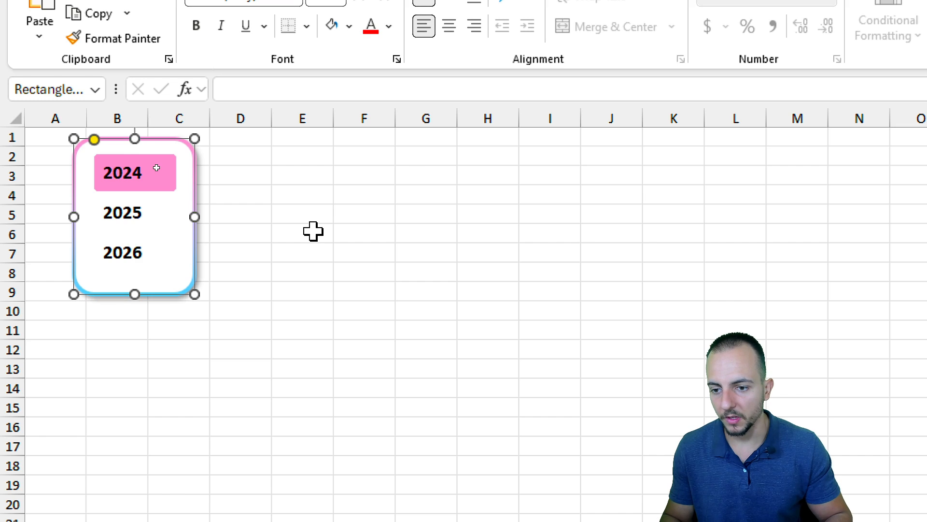
key(Up)
key(Up)
key(Up)
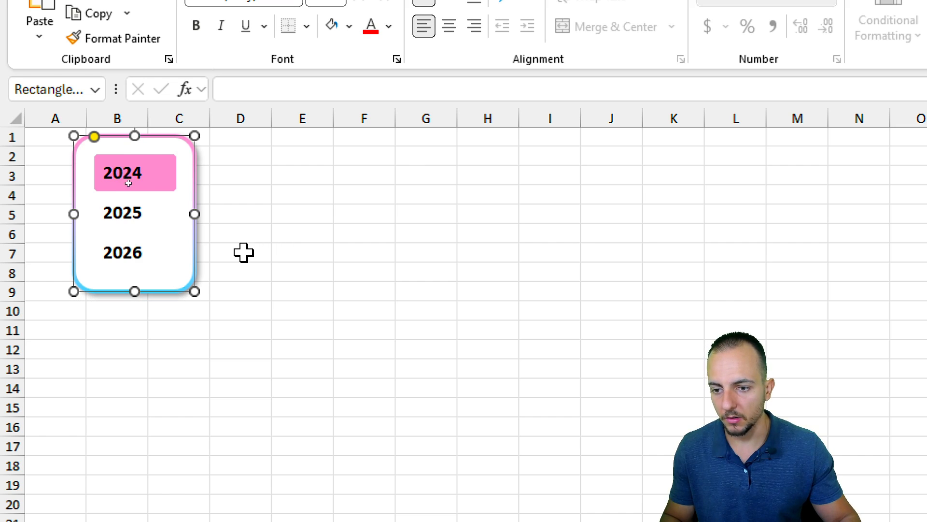
click(302, 271)
Test the framed slicer by switching between 2025, 2026 and 2024, ending with 2024 selected.
click(131, 212)
click(126, 193)
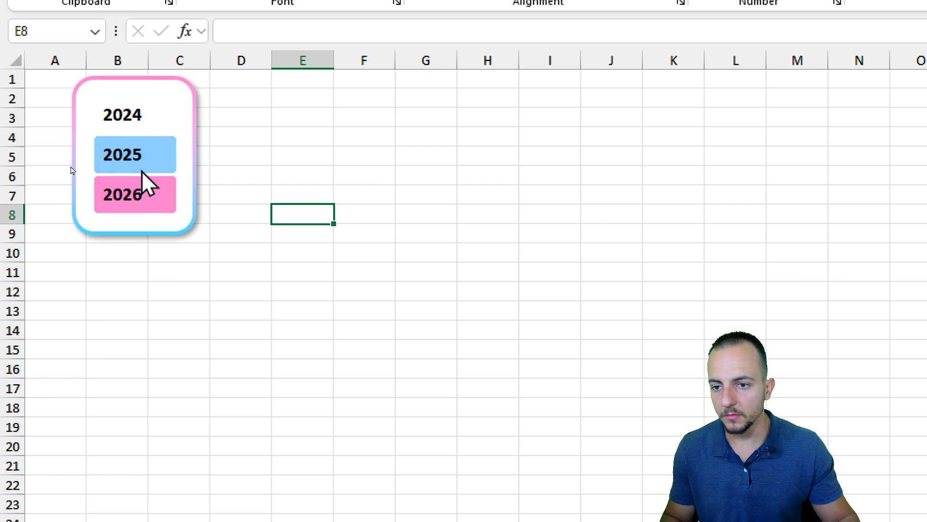
click(142, 126)
click(151, 156)
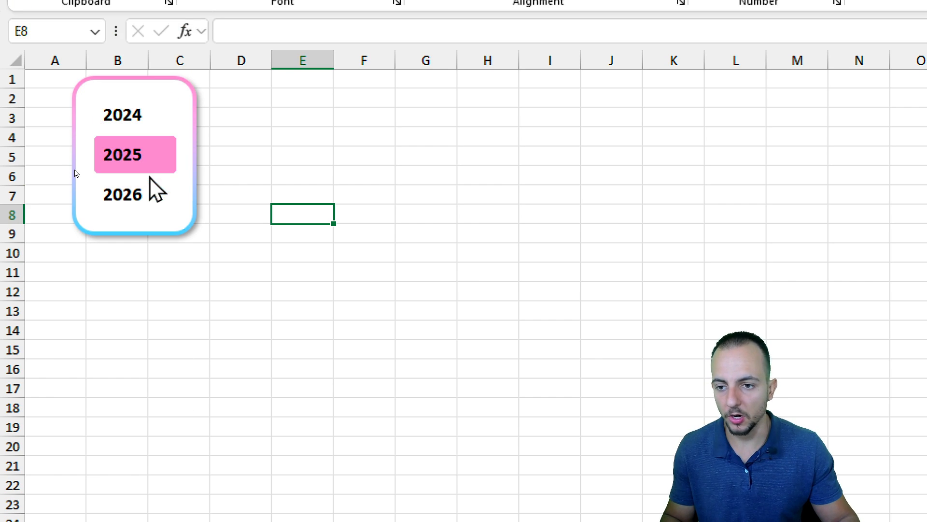
click(150, 183)
click(152, 164)
click(156, 121)
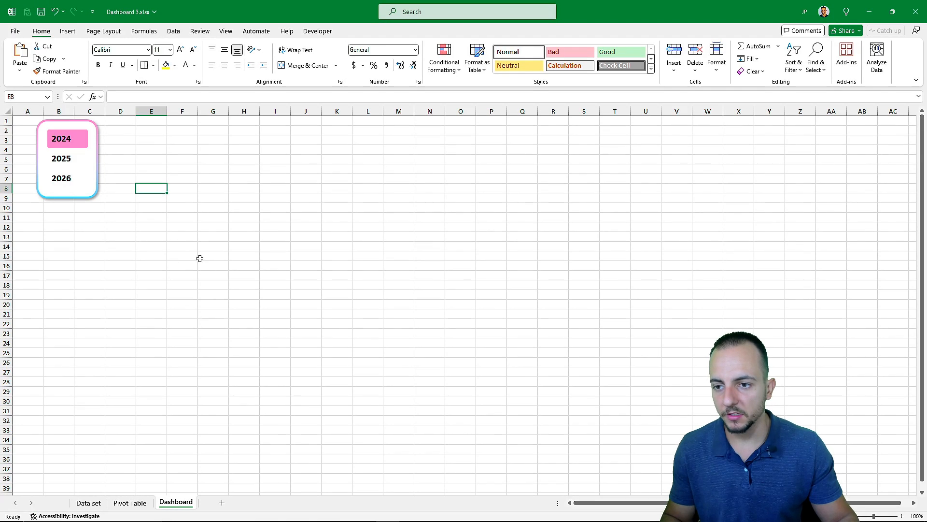
Open the Pivot Table sheet and examine the Sum of Total pivot table in A3:A4.
click(130, 503)
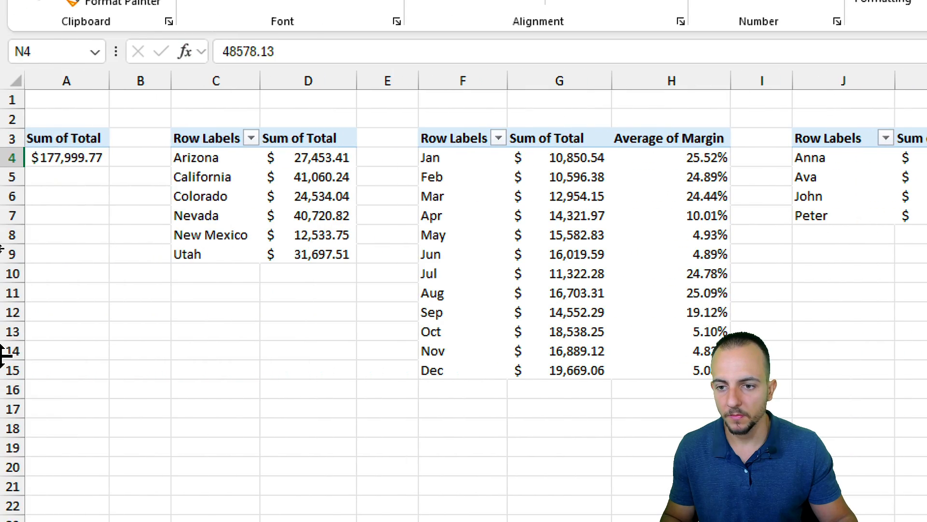
drag(76, 144, 63, 180)
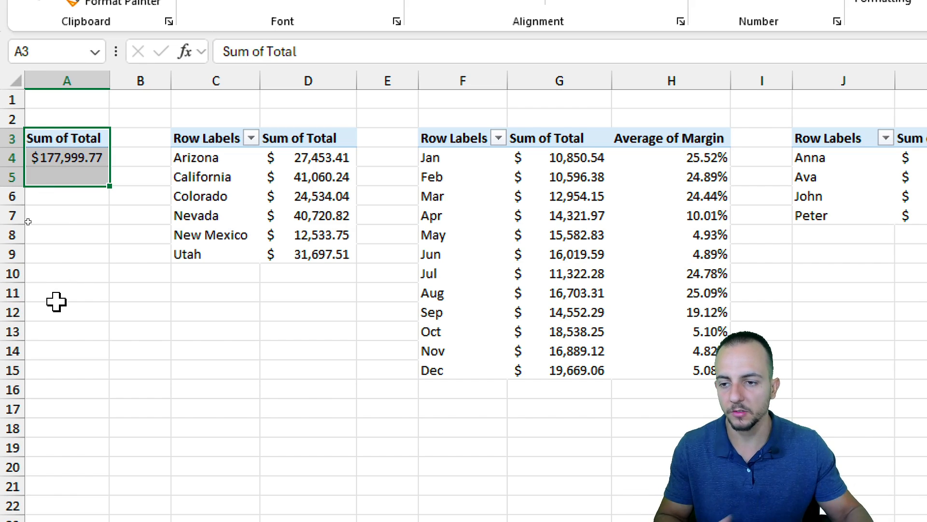
click(72, 157)
click(69, 138)
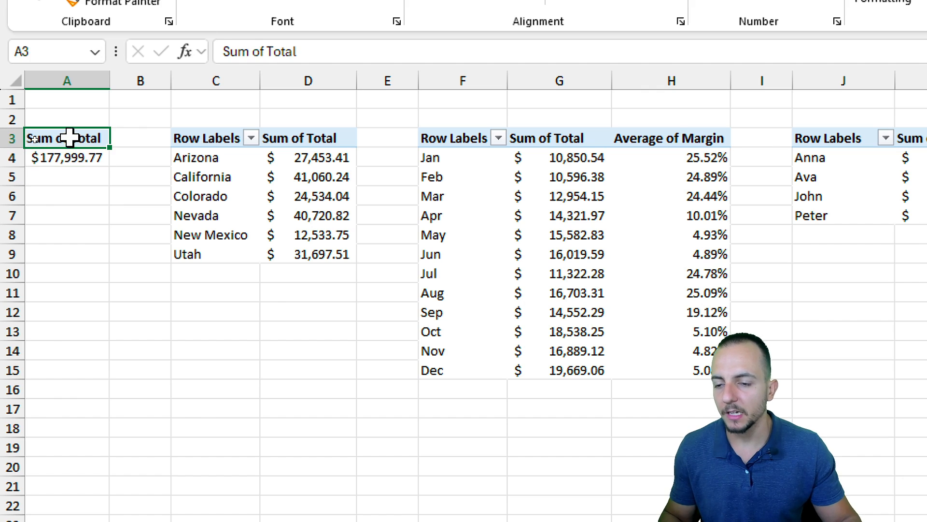
click(79, 159)
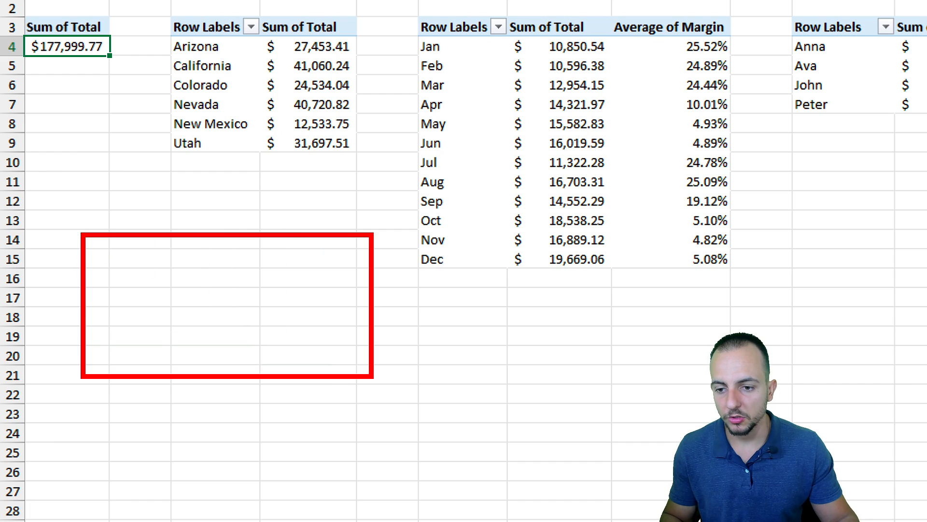
mouse_move(174, 341)
mouse_down()
mouse_move(290, 317)
mouse_move(342, 339)
mouse_up()
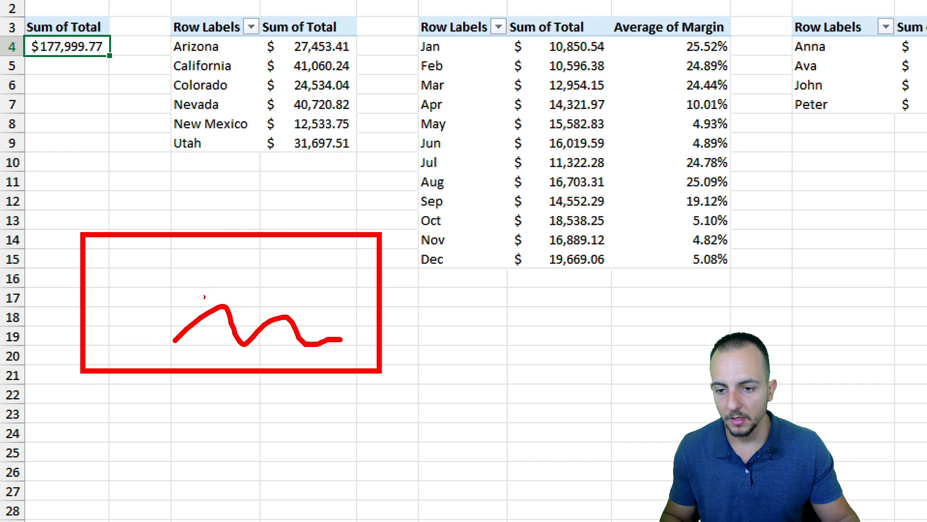
mouse_move(100, 271)
mouse_down()
mouse_move(244, 271)
mouse_move(342, 258)
mouse_up()
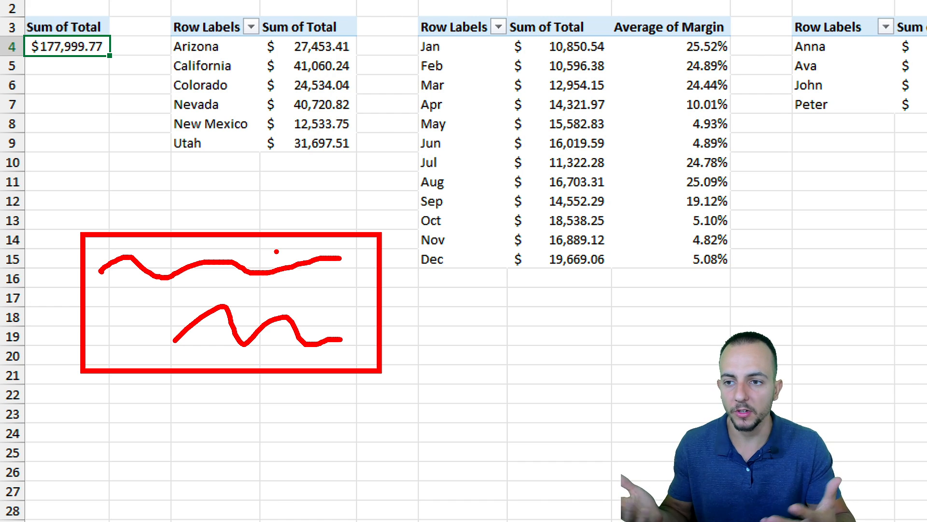
key(Escape)
key(ctrl+4)
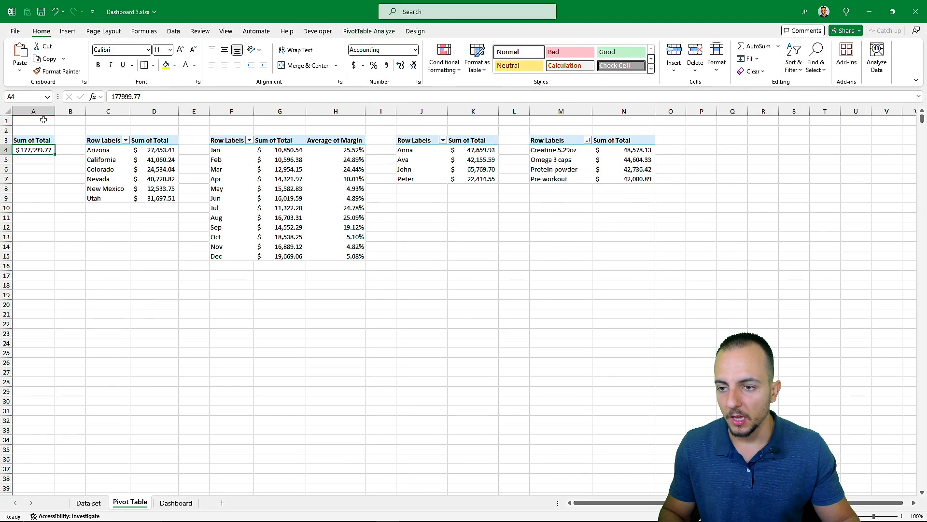
key(ctrl+4)
key(ctrl+2)
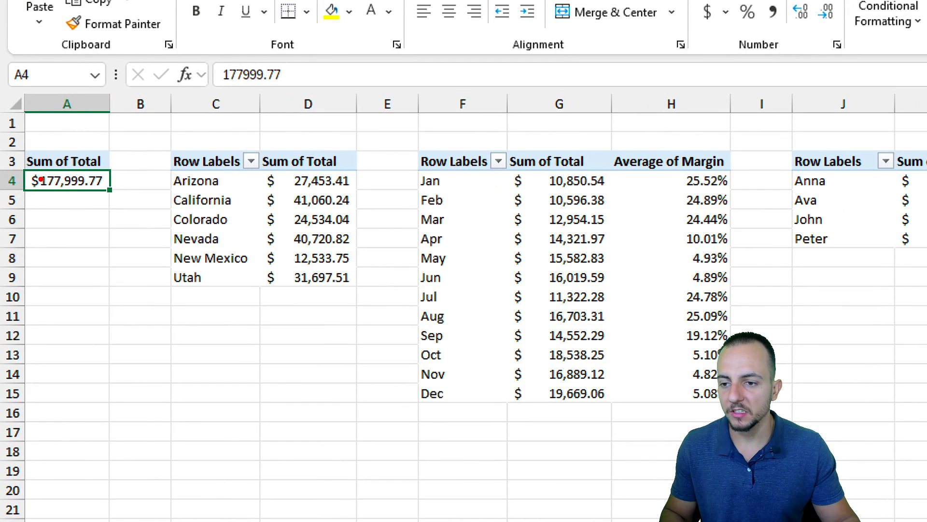
mouse_move(19, 169)
mouse_down()
mouse_move(114, 194)
mouse_move(141, 245)
mouse_up()
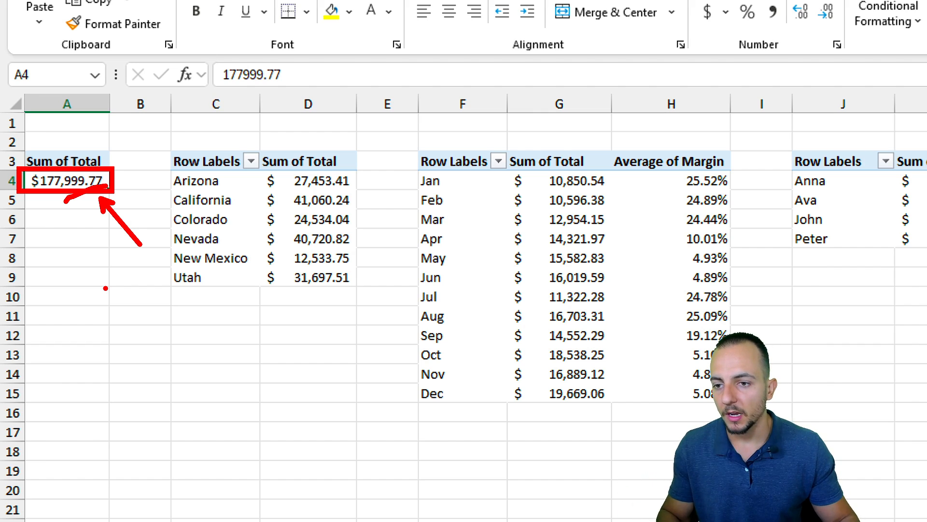
Enter the formula =A4 in cell A1 so it references the pivot table's Sum of Total value.
click(89, 122)
mouse_move(84, 98)
mouse_down()
mouse_move(60, 127)
mouse_move(38, 86)
mouse_up()
key(Escape)
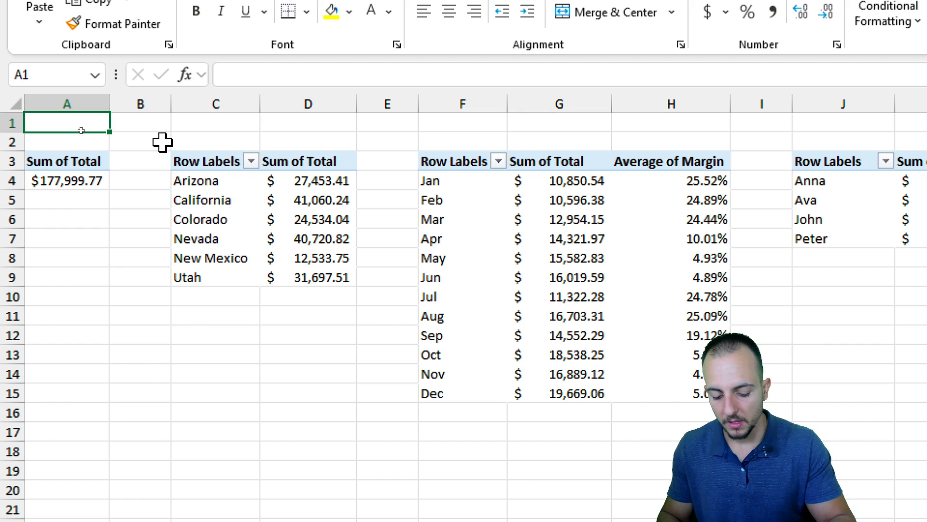
text(=)
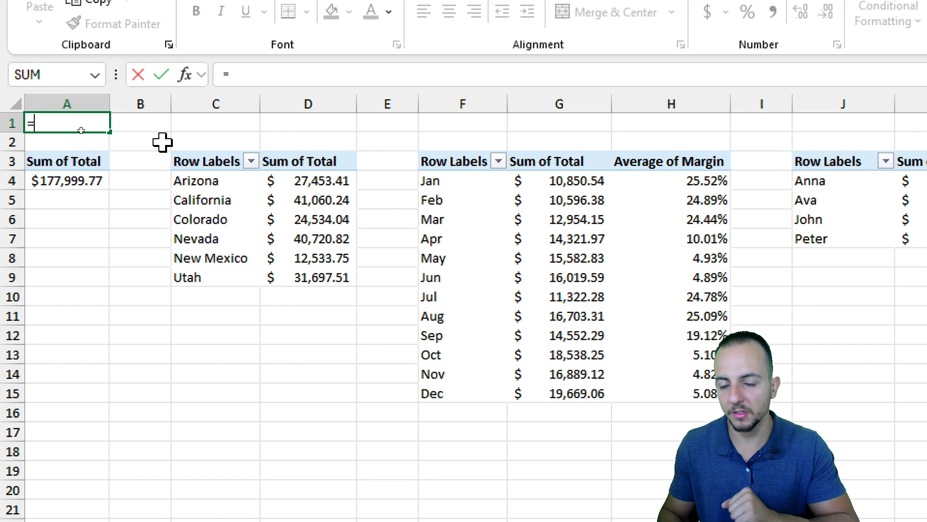
text(a4)
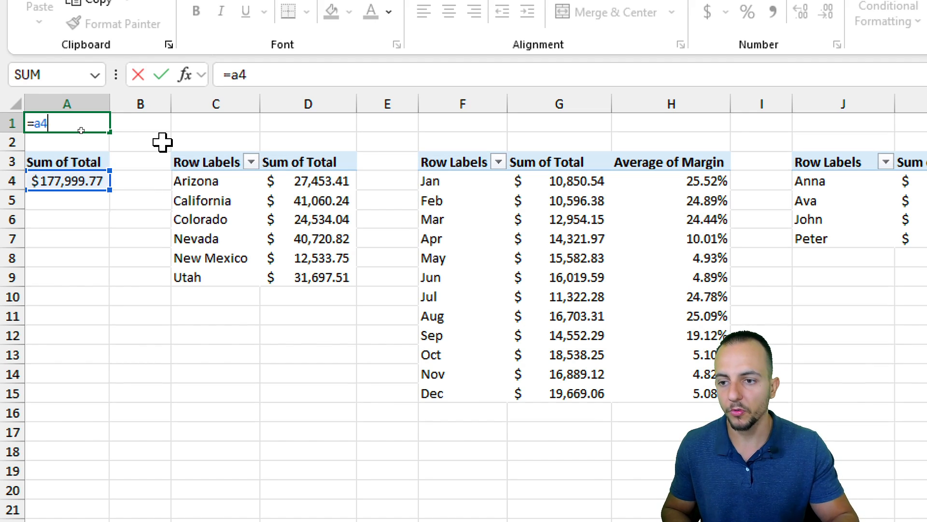
key(Return)
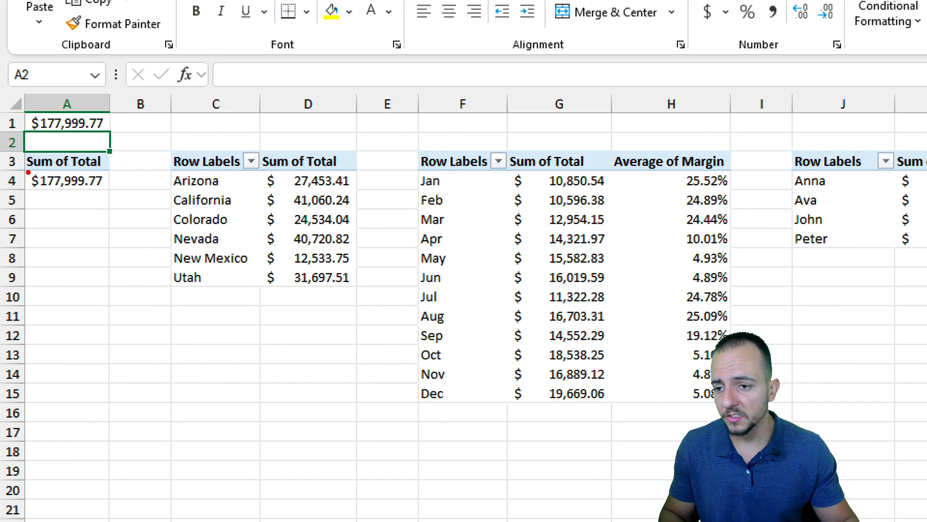
drag(27, 170, 108, 190)
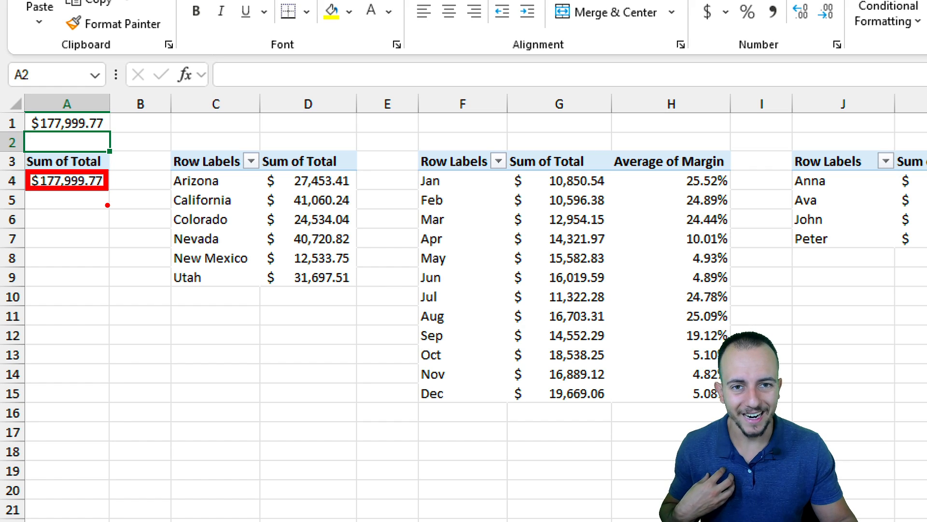
mouse_move(18, 103)
mouse_down()
mouse_move(113, 139)
mouse_move(126, 124)
mouse_up()
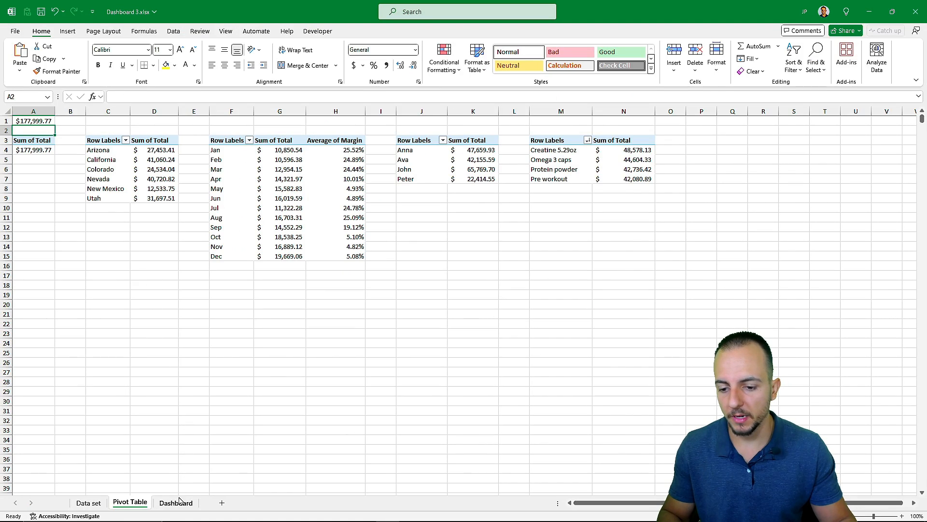
Insert a rounded rectangle on the Dashboard sheet, to the right of the slicer, covering about E2:H6.
click(176, 503)
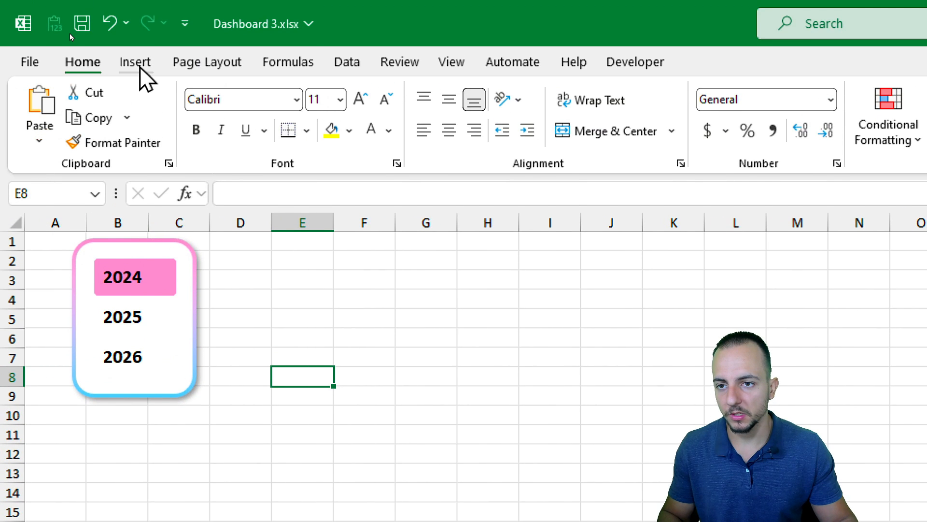
click(139, 66)
click(288, 120)
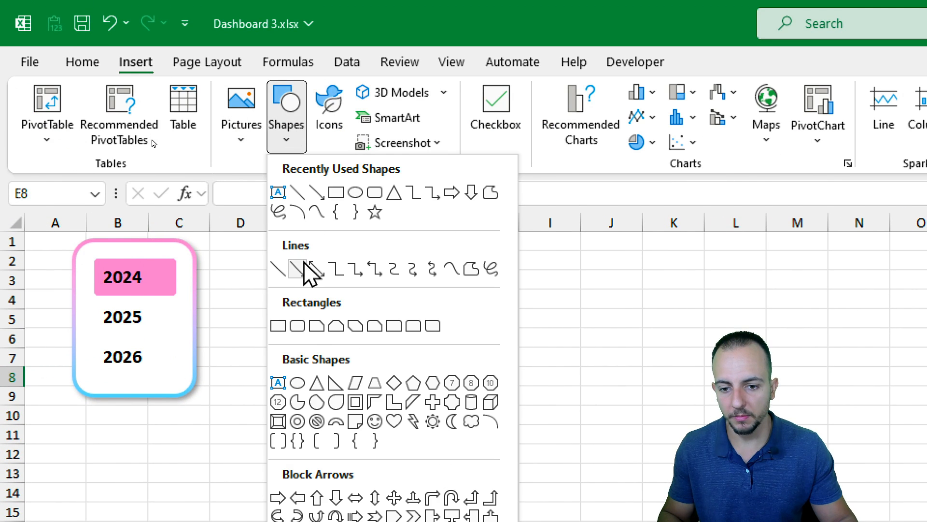
click(304, 327)
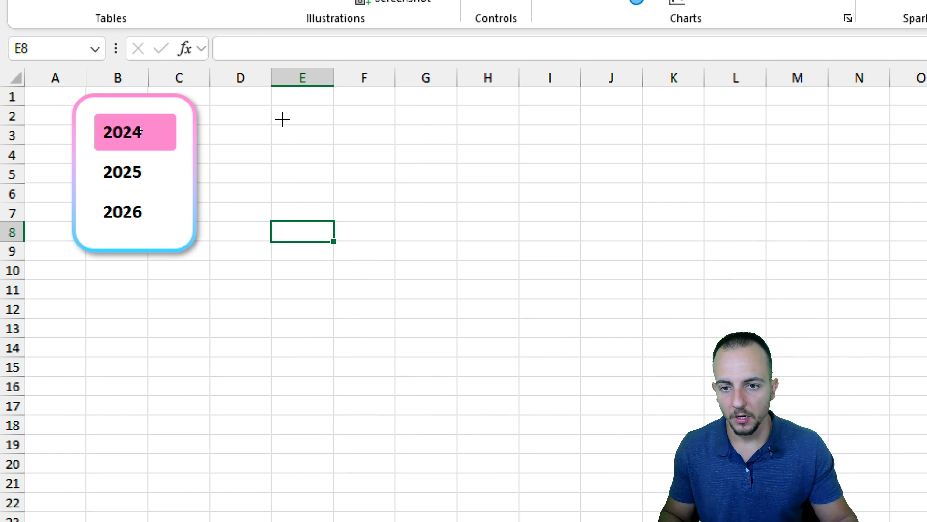
mouse_move(273, 103)
mouse_down()
mouse_move(358, 176)
mouse_move(534, 217)
mouse_move(574, 203)
mouse_move(520, 203)
mouse_up()
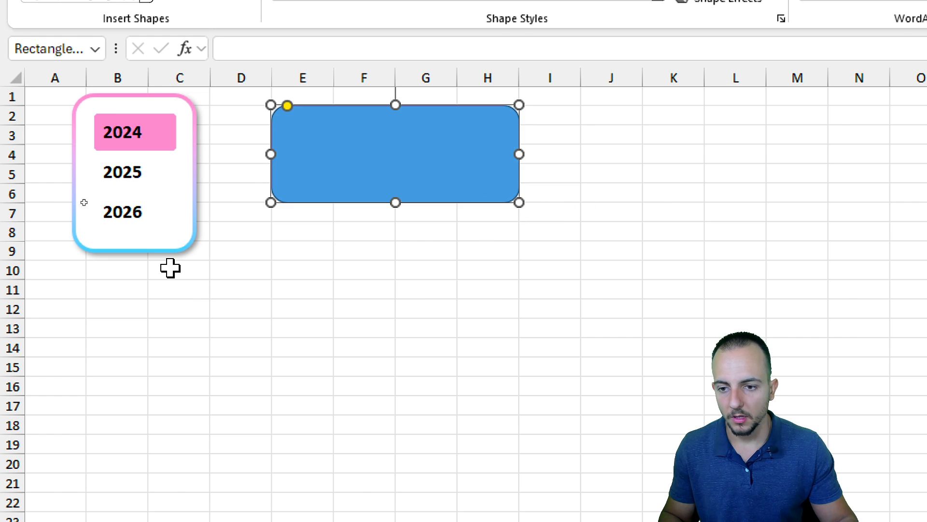
Move the slicer frame and the year slicer down and right, aligning the frame's top with the new rectangle in row 2.
drag(170, 254, 207, 269)
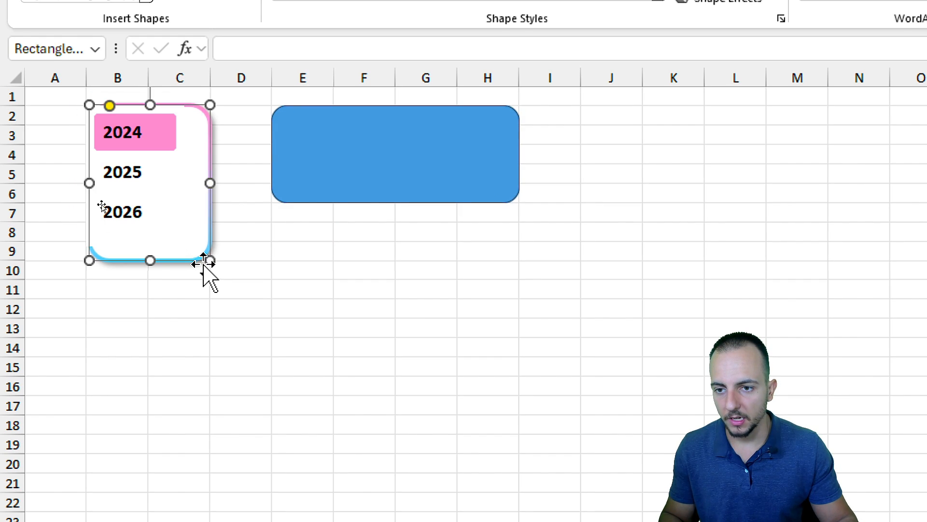
click(172, 234)
drag(172, 234, 186, 248)
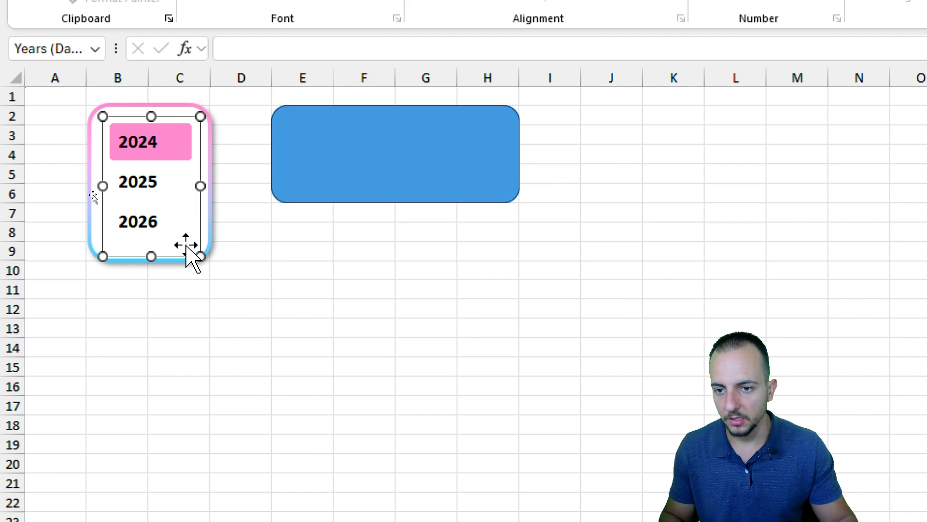
Apply the first outer shadow preset to the new blue rounded rectangle.
click(290, 174)
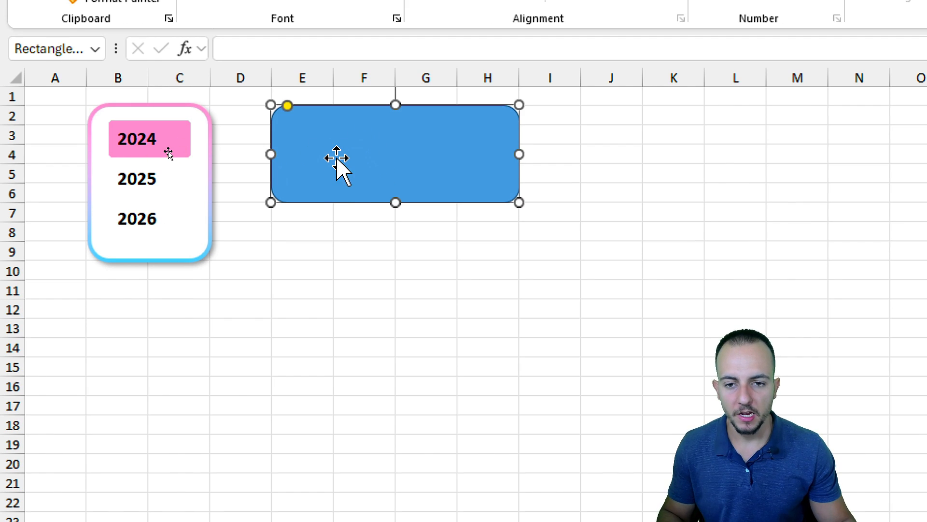
right_click(354, 140)
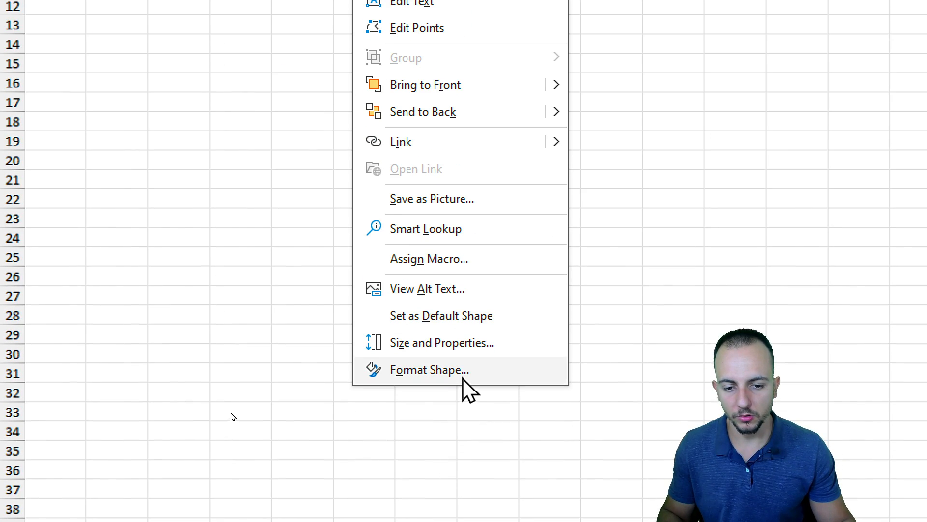
click(463, 385)
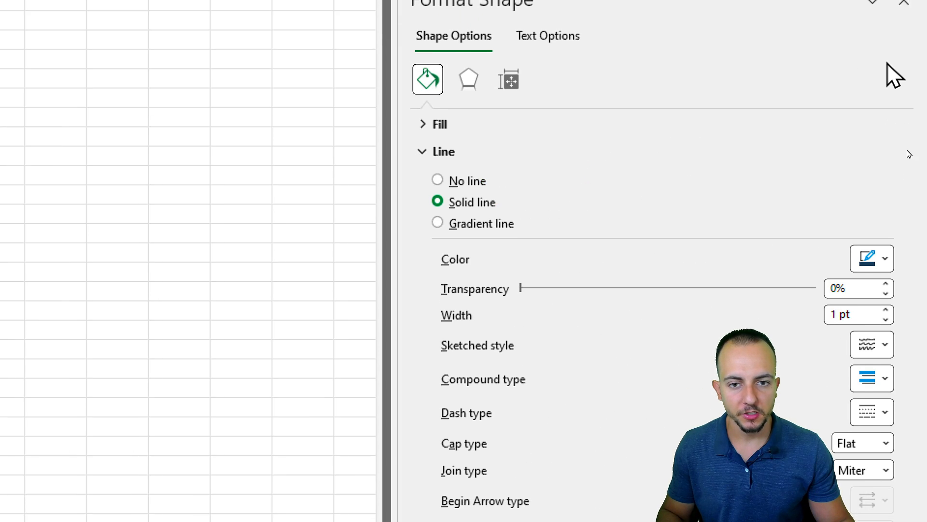
click(468, 121)
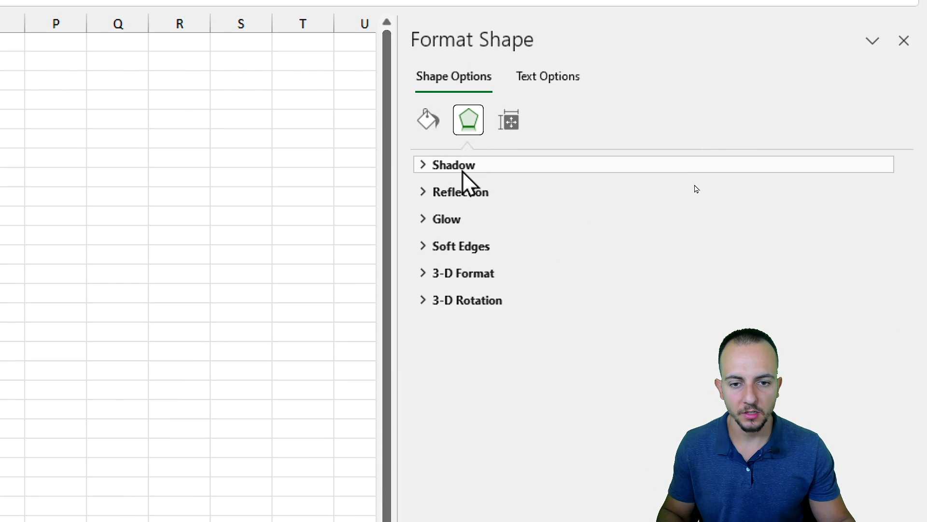
click(454, 166)
click(869, 193)
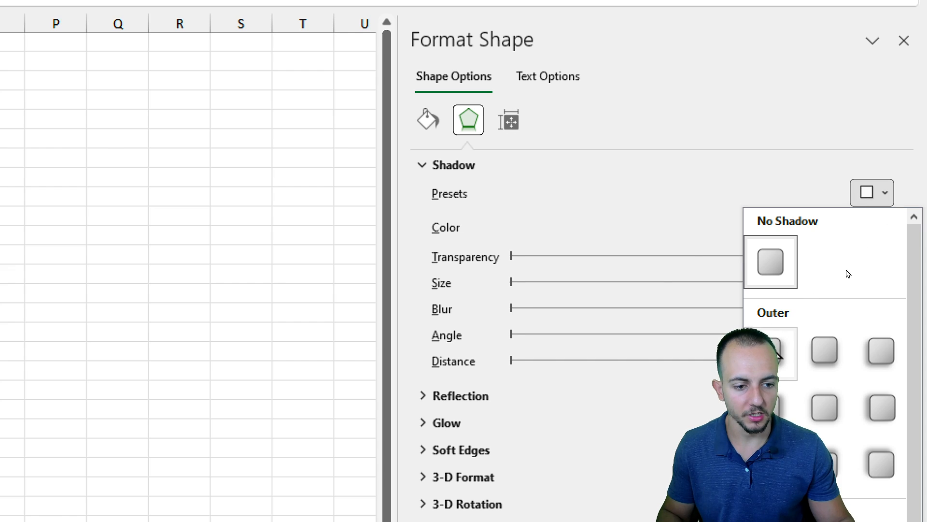
click(774, 352)
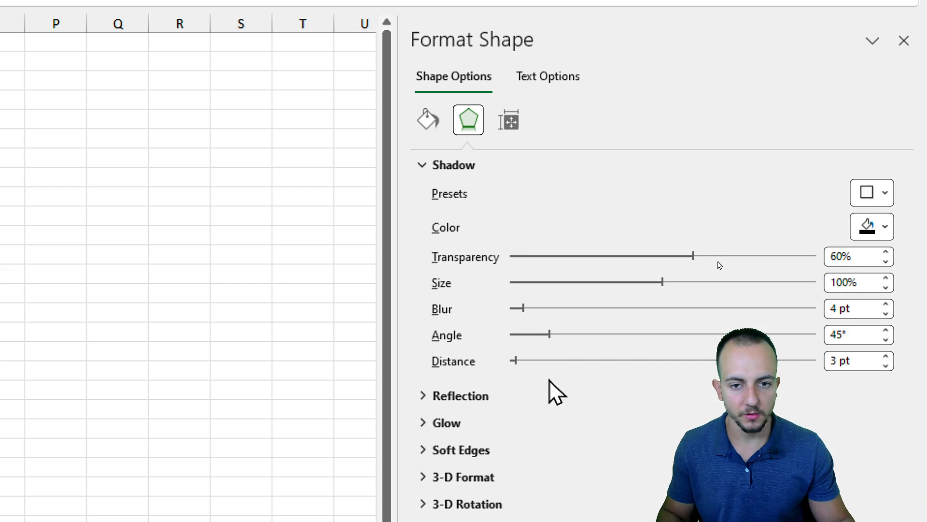
Remove the new rectangle's outline and give it a linear pink-to-sky-blue gradient fill at 90°.
click(430, 126)
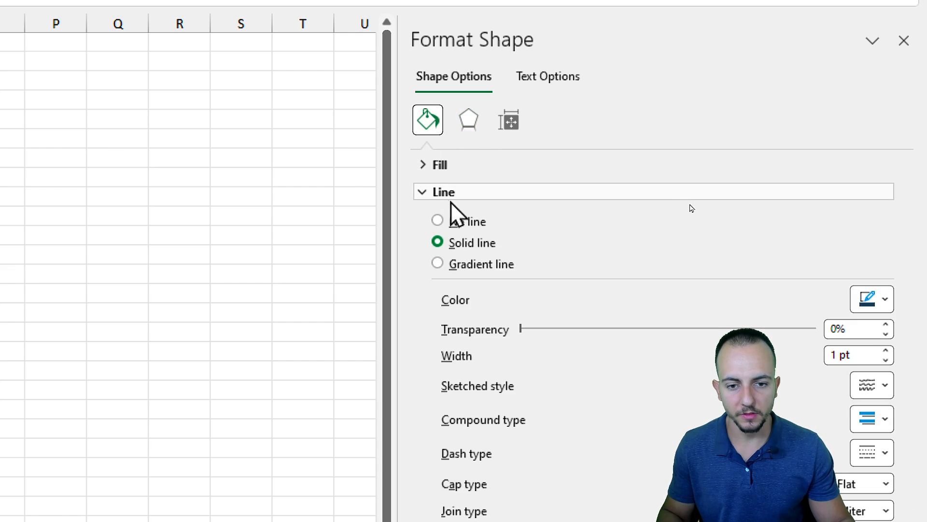
click(456, 222)
click(448, 166)
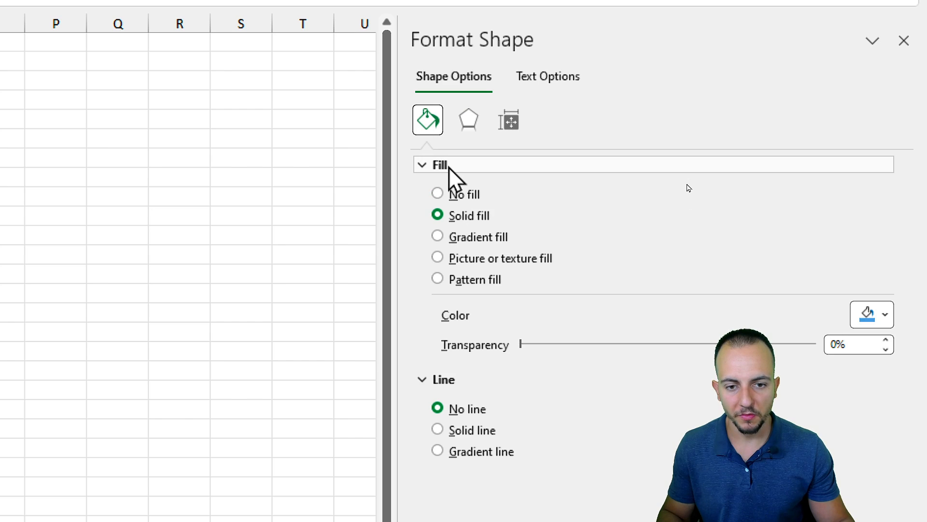
click(477, 238)
scroll(605, 463, down, 5)
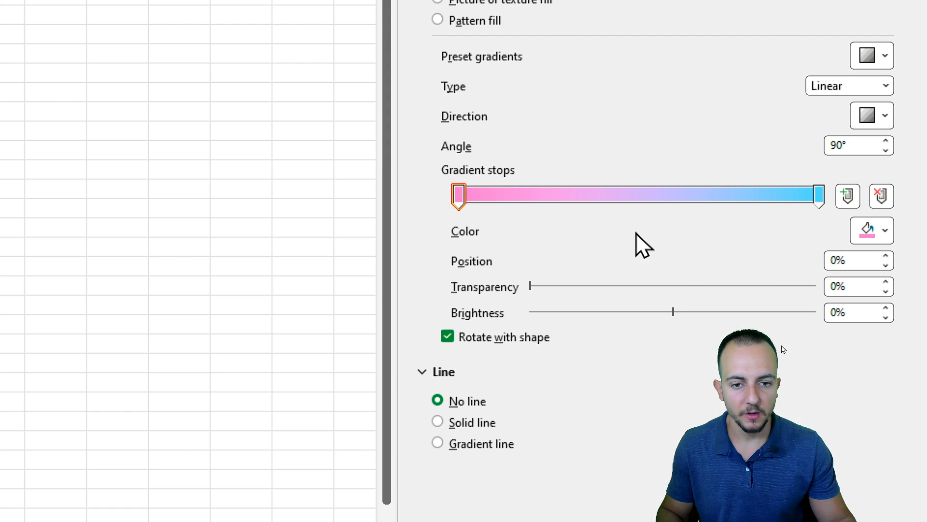
key(ctrl+2)
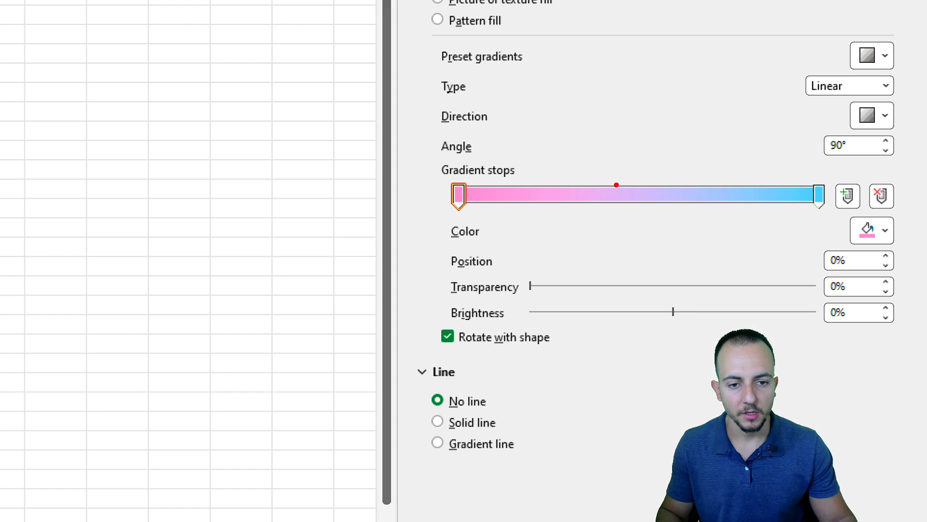
mouse_move(700, 156)
mouse_down()
mouse_move(630, 156)
mouse_move(734, 152)
mouse_move(660, 150)
mouse_up()
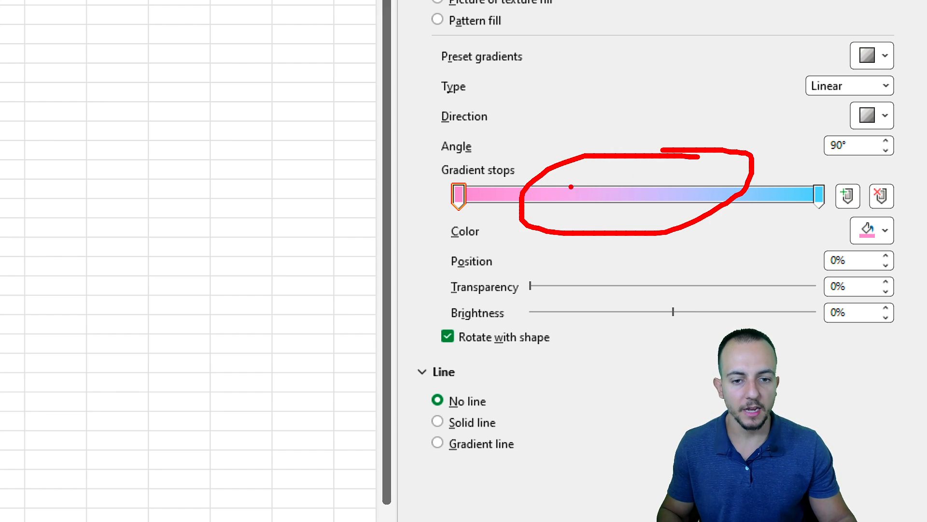
key(Escape)
drag(441, 166, 473, 235)
drag(802, 151, 827, 226)
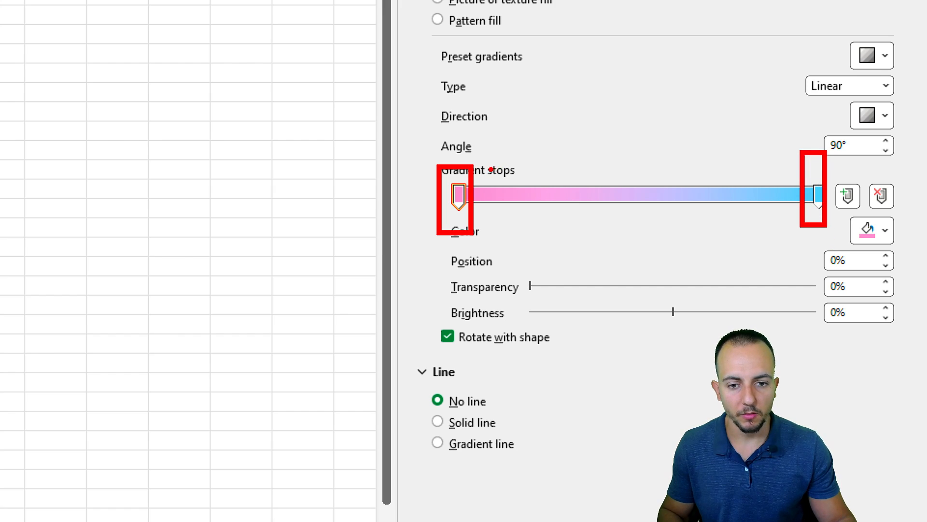
drag(491, 169, 545, 143)
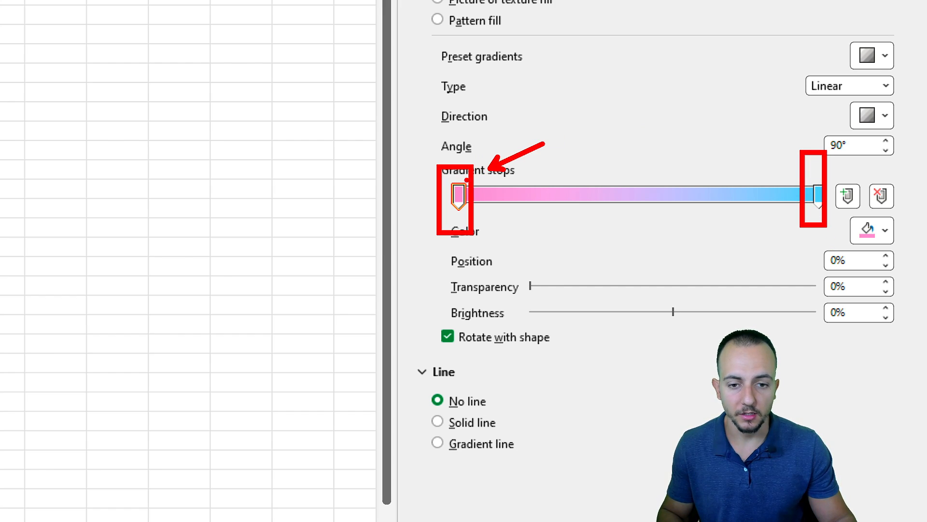
drag(797, 157, 752, 136)
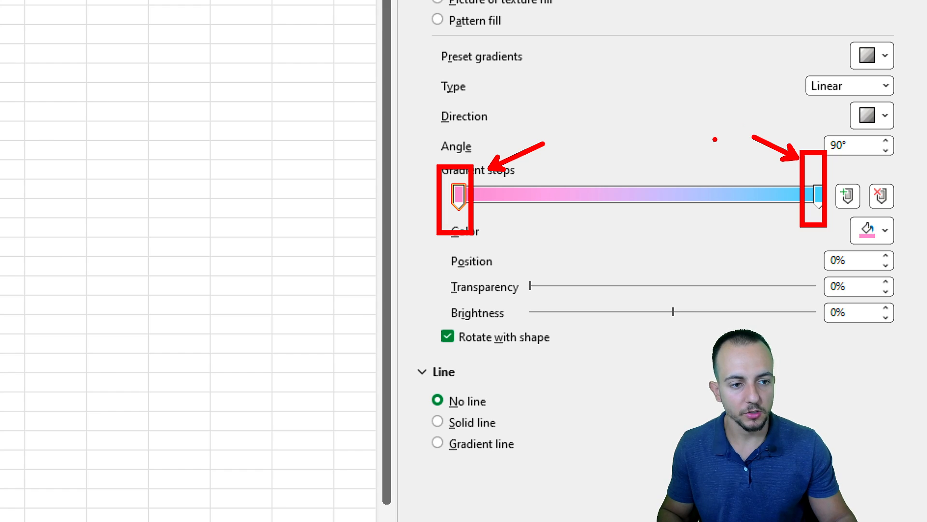
key(Escape)
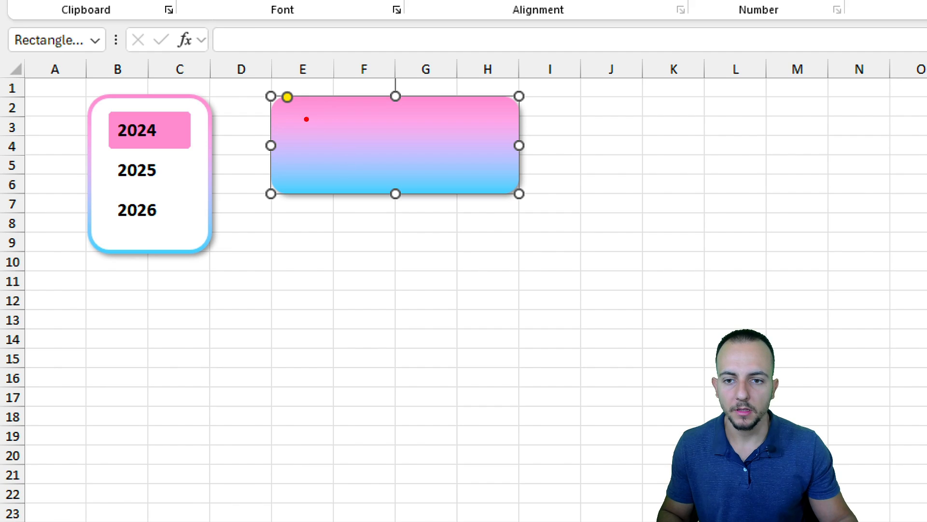
drag(258, 83, 570, 119)
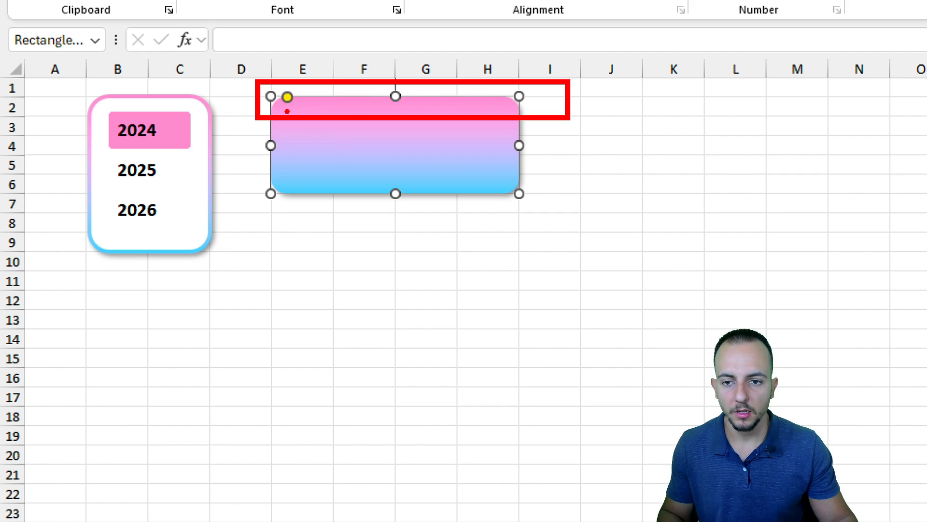
mouse_move(283, 97)
mouse_down()
mouse_move(256, 213)
mouse_move(254, 88)
mouse_up()
mouse_move(524, 102)
mouse_down()
mouse_move(507, 208)
mouse_move(524, 100)
mouse_up()
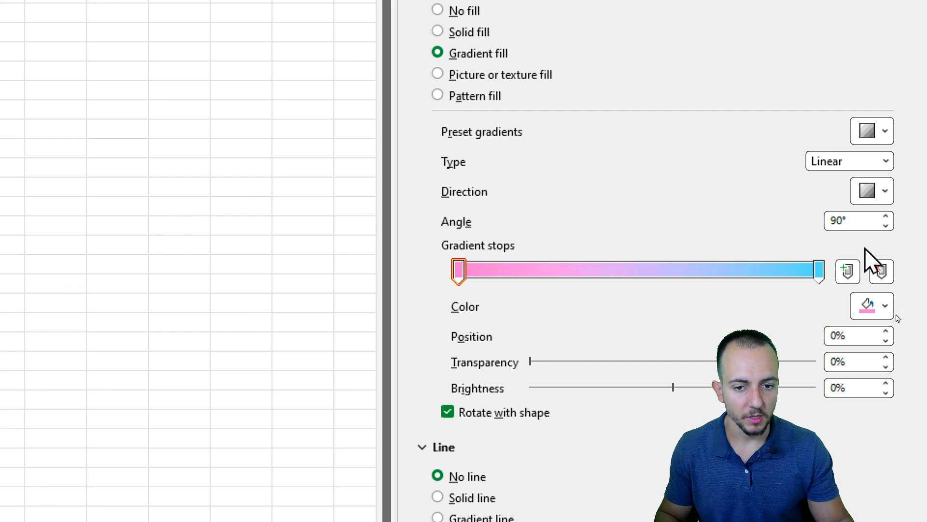
Set the linear gradient angle of the wide rounded rectangle to 0° and close its formatting options.
click(886, 225)
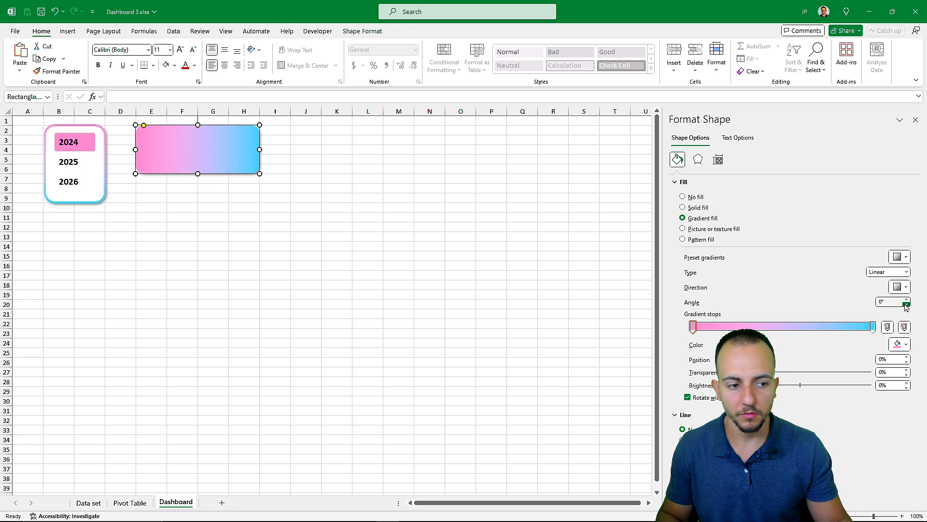
click(916, 120)
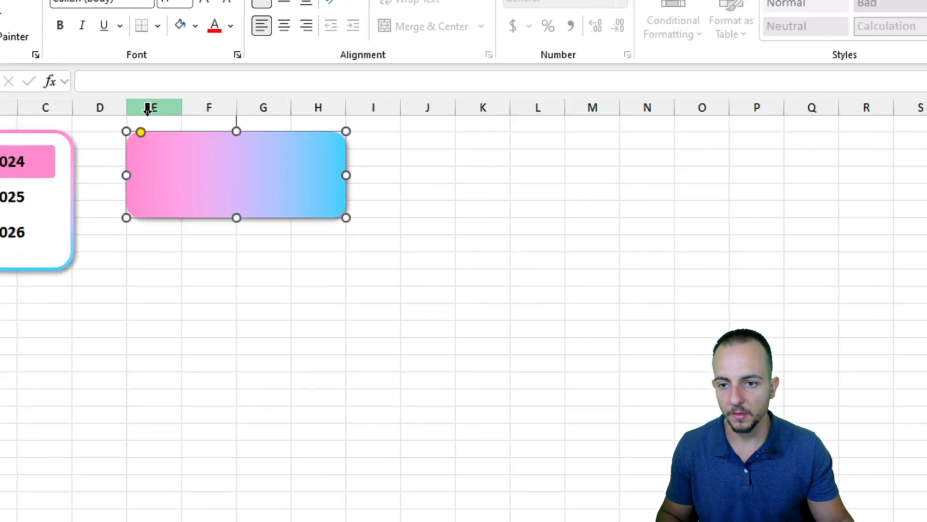
click(251, 304)
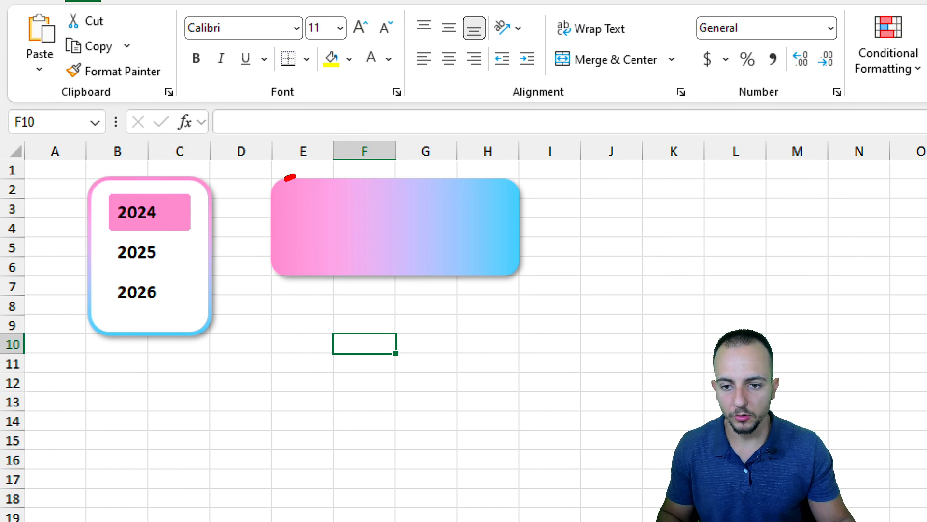
drag(273, 219, 440, 219)
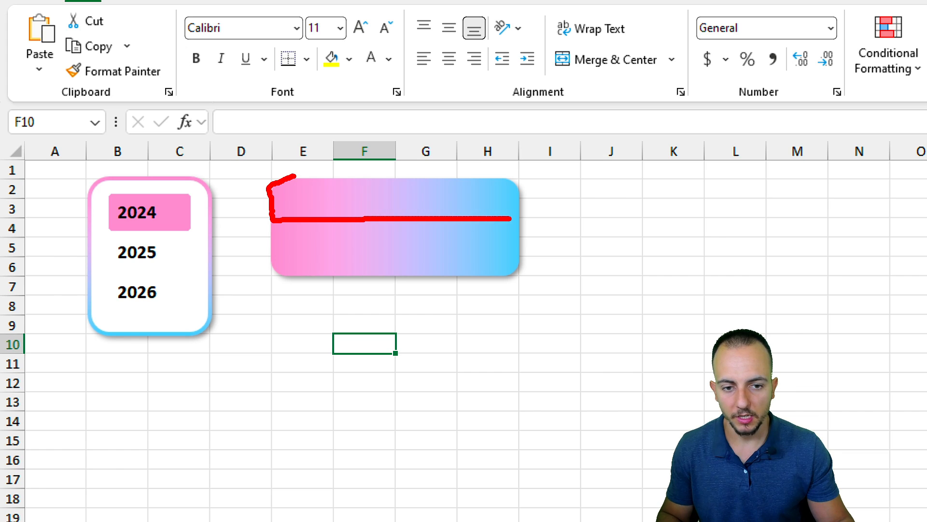
mouse_move(520, 199)
mouse_down()
mouse_move(451, 175)
mouse_move(242, 174)
mouse_up()
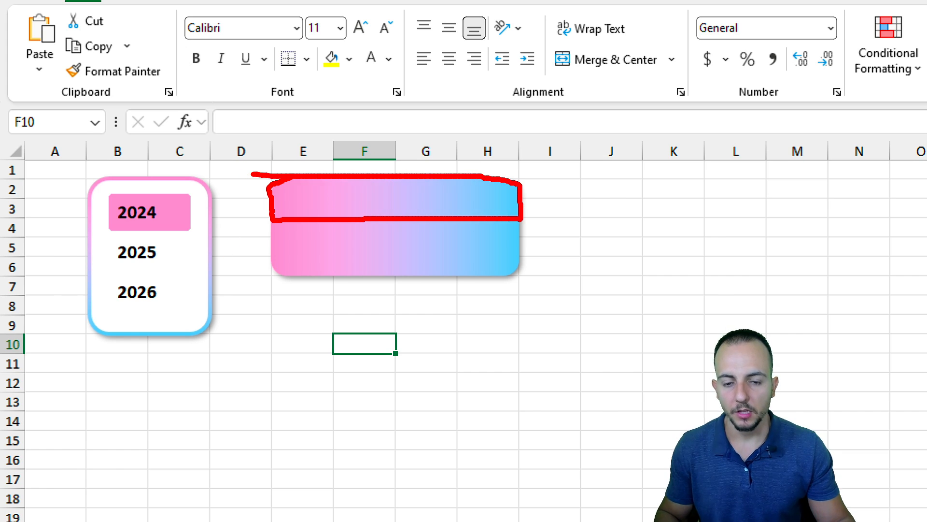
key(Escape)
Draw a rectangle with rounded top corners over rows 2–3 of the gradient card, matching its width and corner rounding.
click(140, 66)
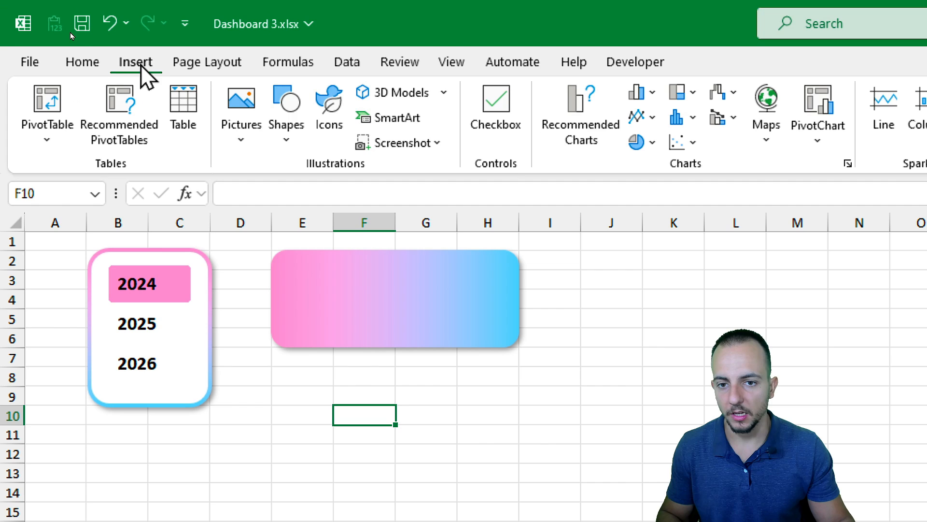
click(288, 135)
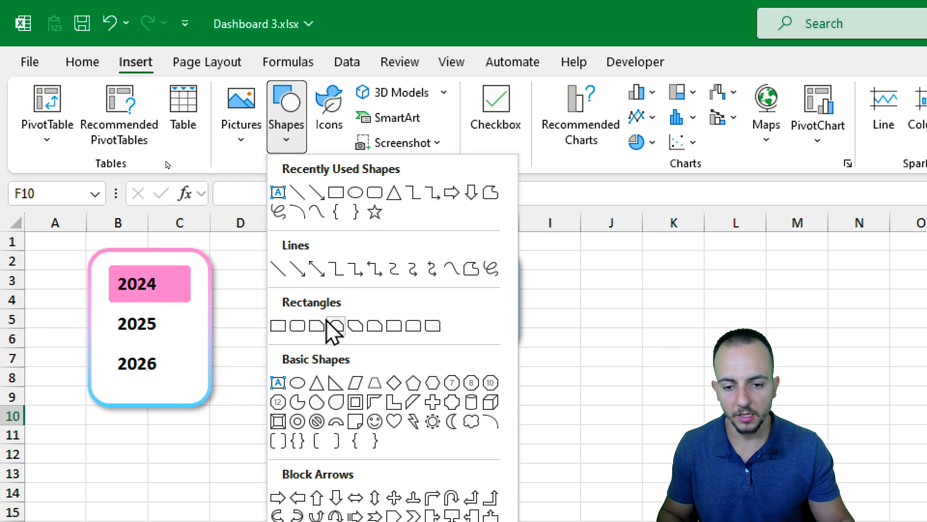
click(413, 327)
mouse_move(271, 251)
mouse_down()
mouse_move(451, 296)
mouse_move(519, 294)
mouse_up()
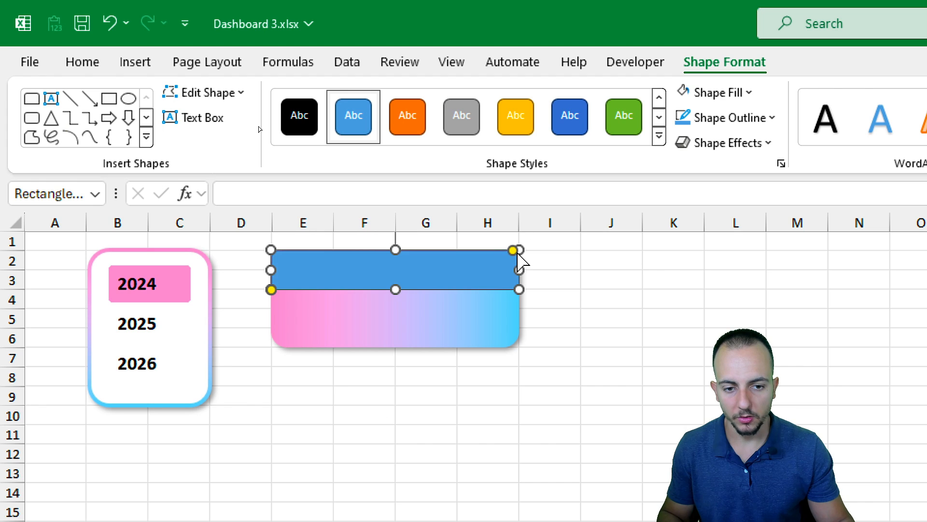
drag(513, 250, 620, 280)
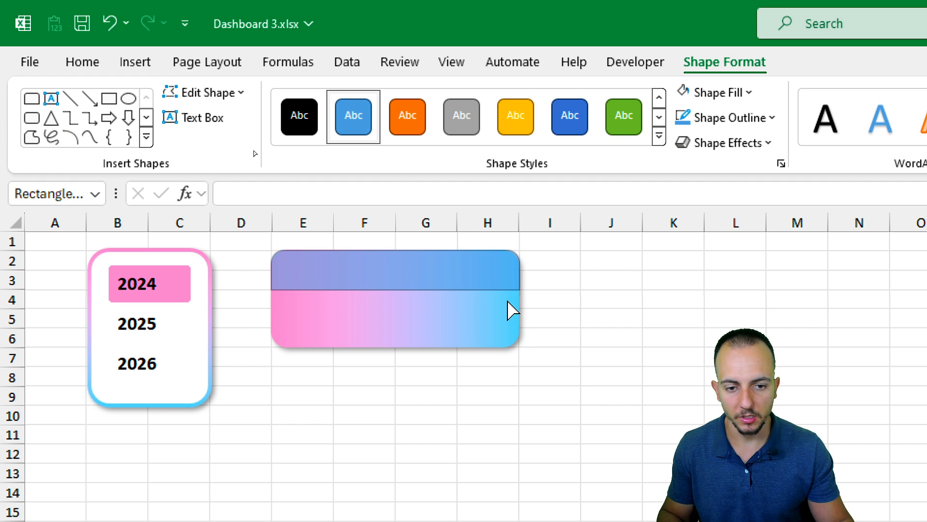
drag(508, 302, 519, 312)
click(589, 339)
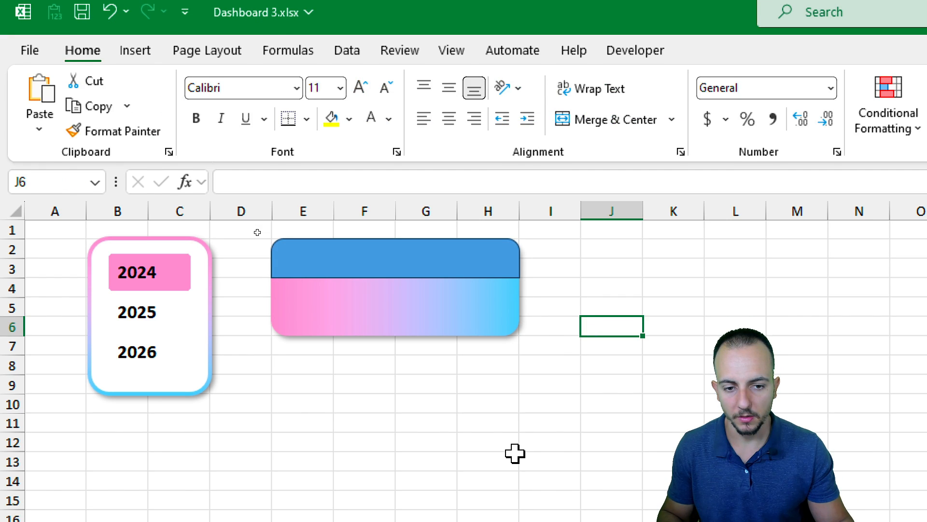
Remove the outline of the header shape on the gradient card and give it a dark grey solid fill.
click(384, 271)
right_click(383, 272)
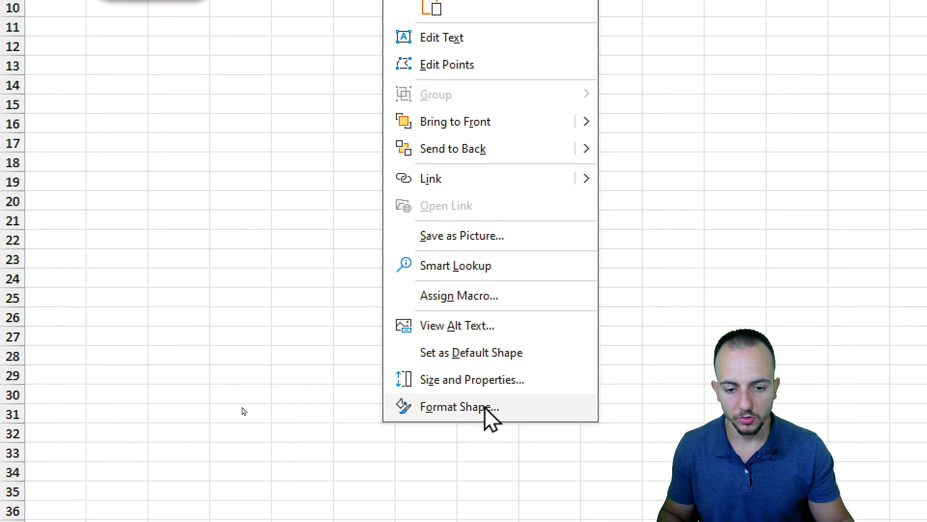
click(485, 408)
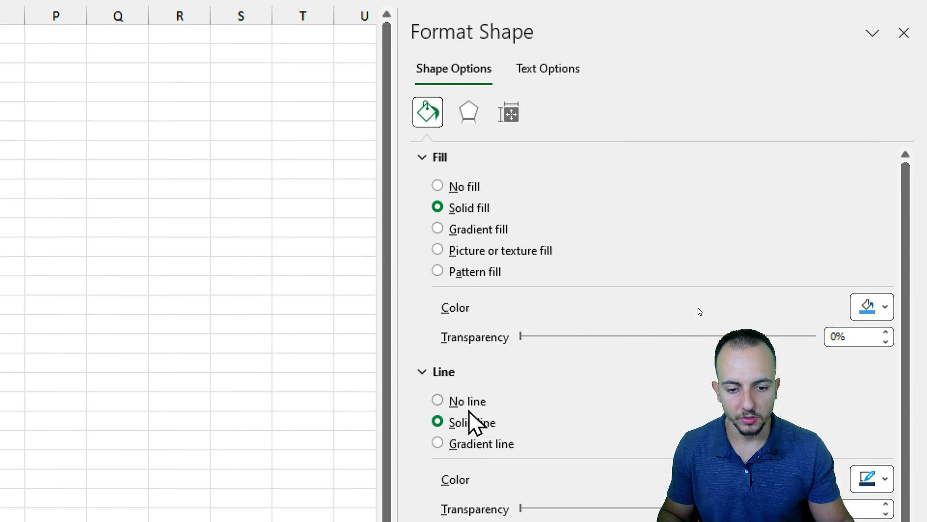
click(466, 426)
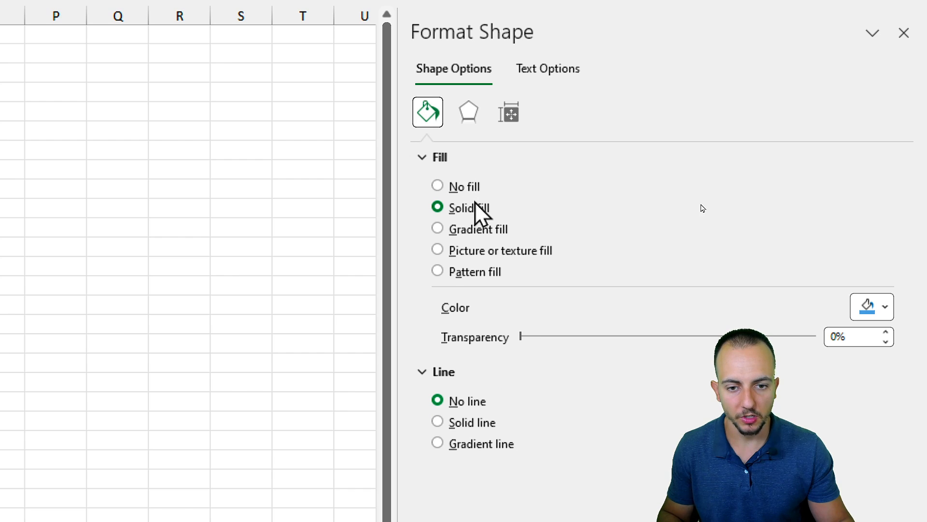
click(878, 307)
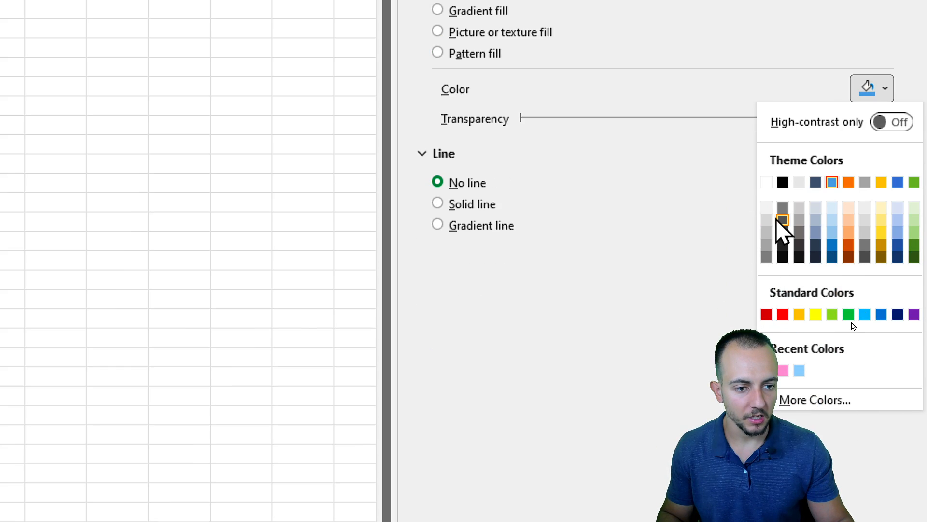
click(782, 226)
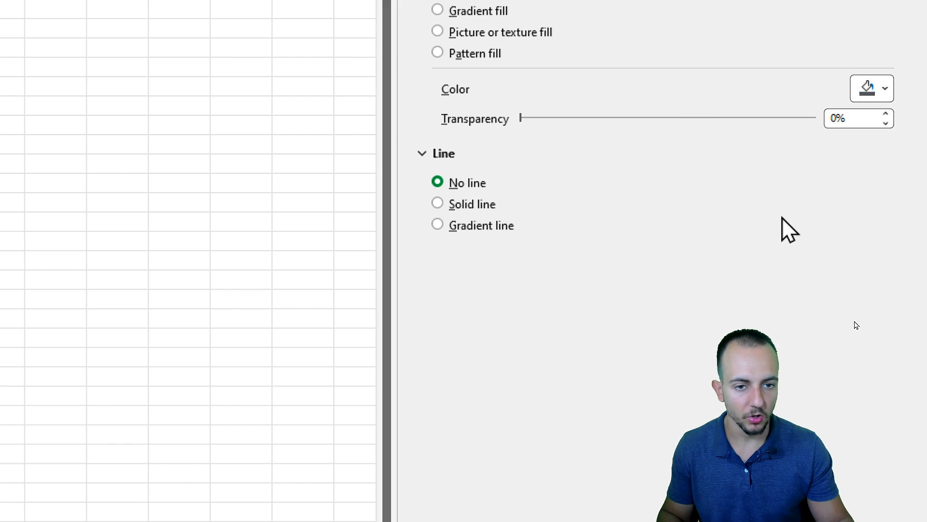
Set the header shape's fill transparency to 30% and close its formatting options.
click(855, 97)
click(854, 97)
click(837, 118)
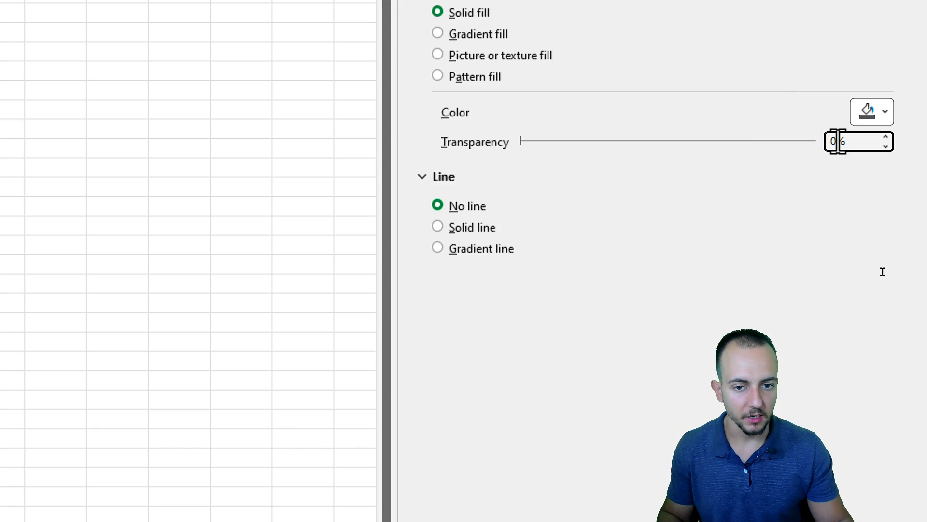
text(30)
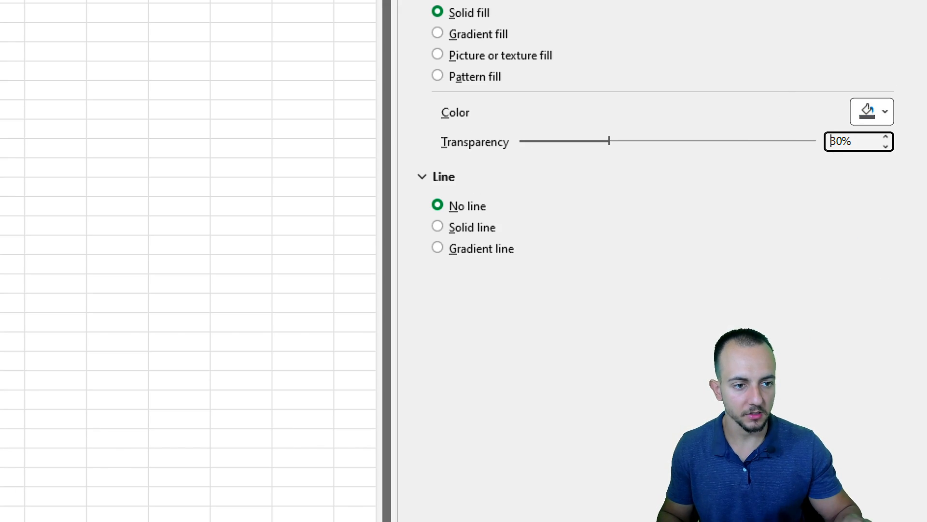
click(902, 66)
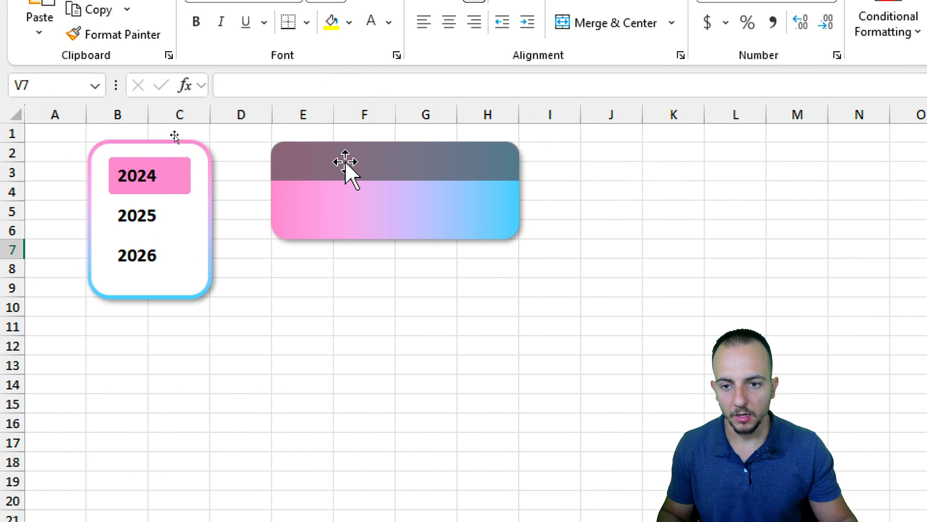
Add the text TOTAL SOLD to the header shape and format it as bold, size 14.
click(346, 164)
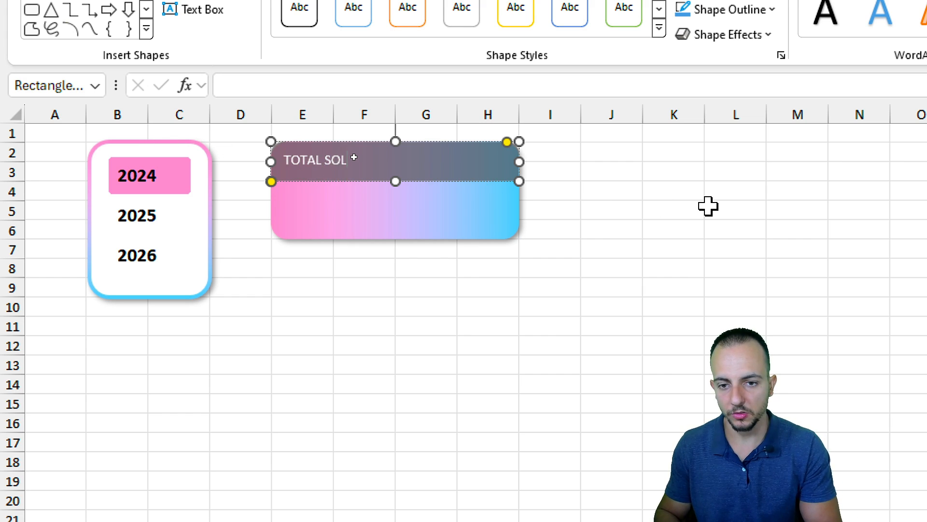
triple_click(312, 161)
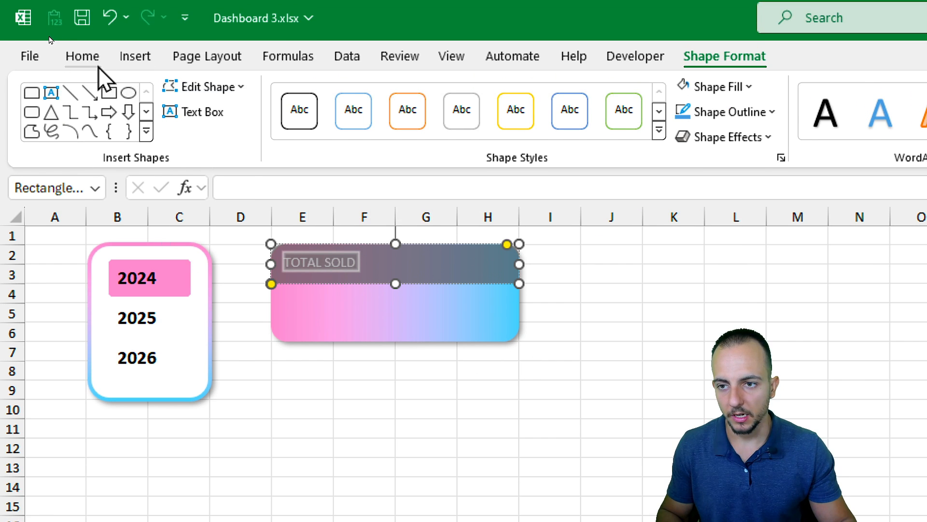
click(83, 1)
click(359, 36)
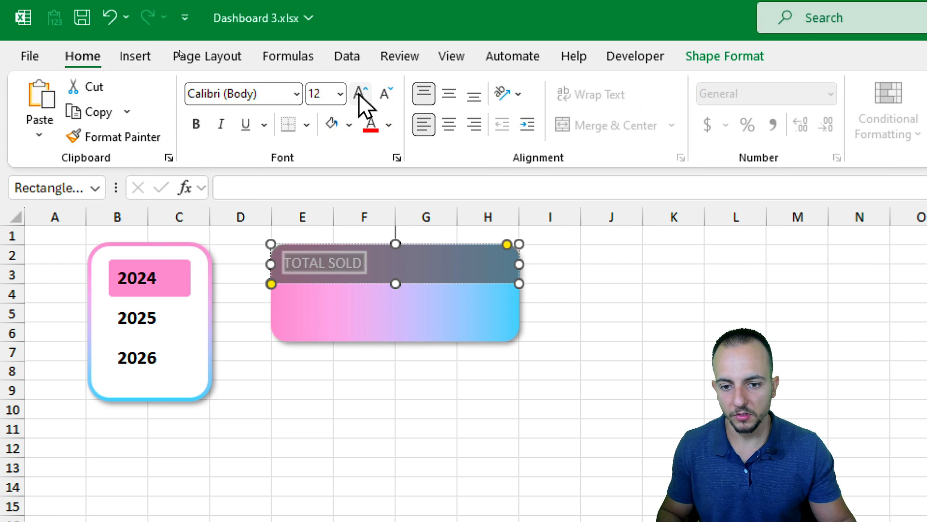
click(359, 37)
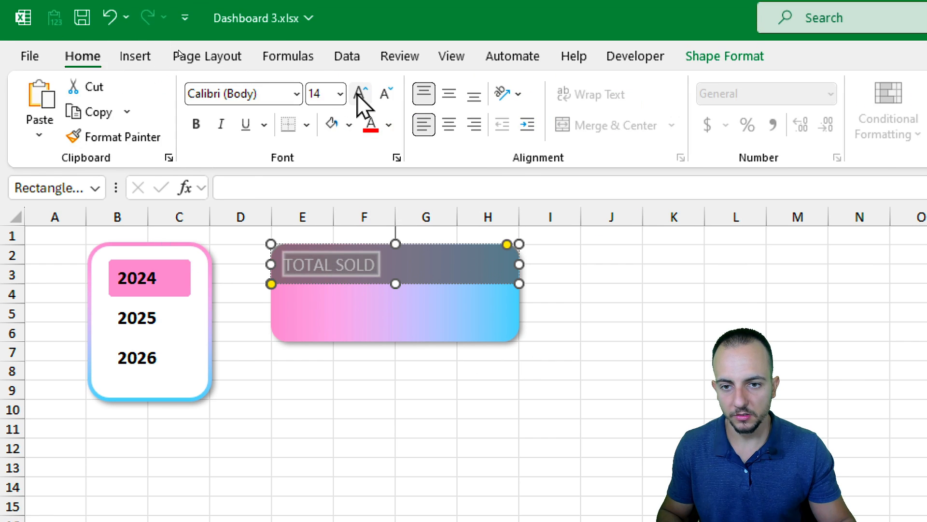
click(197, 125)
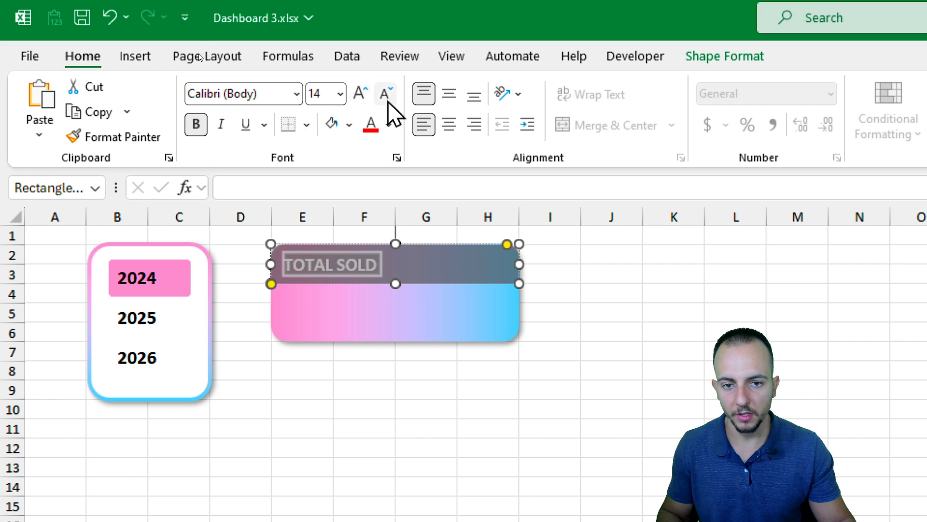
Centre the TOTAL SOLD text vertically and horizontally in the header shape.
click(446, 96)
click(452, 127)
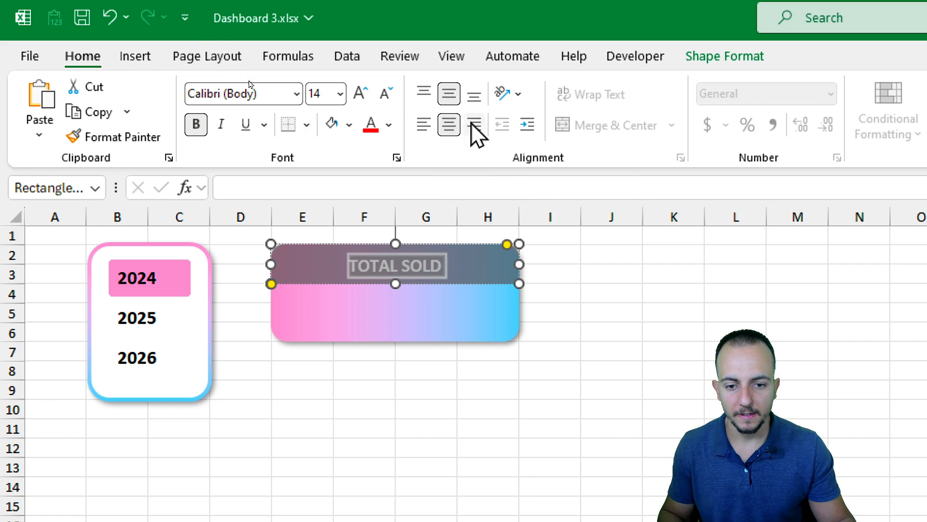
click(611, 312)
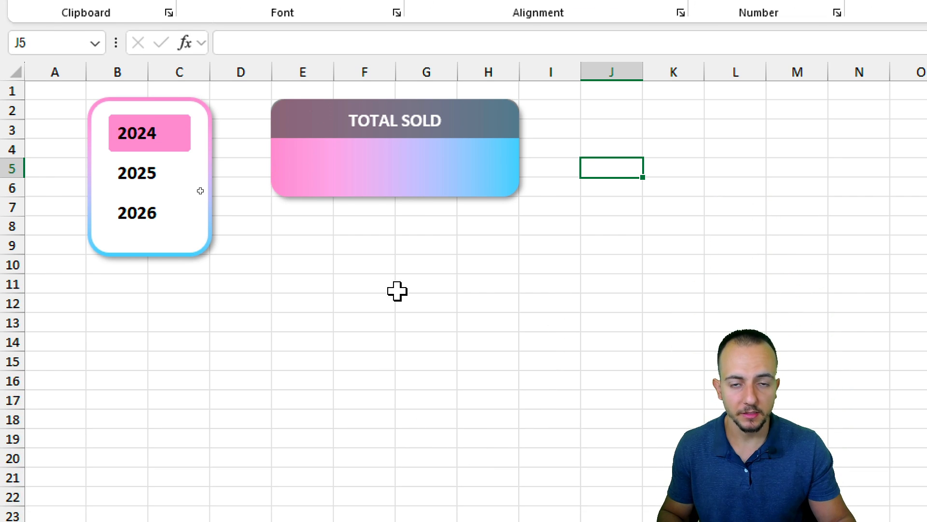
click(410, 336)
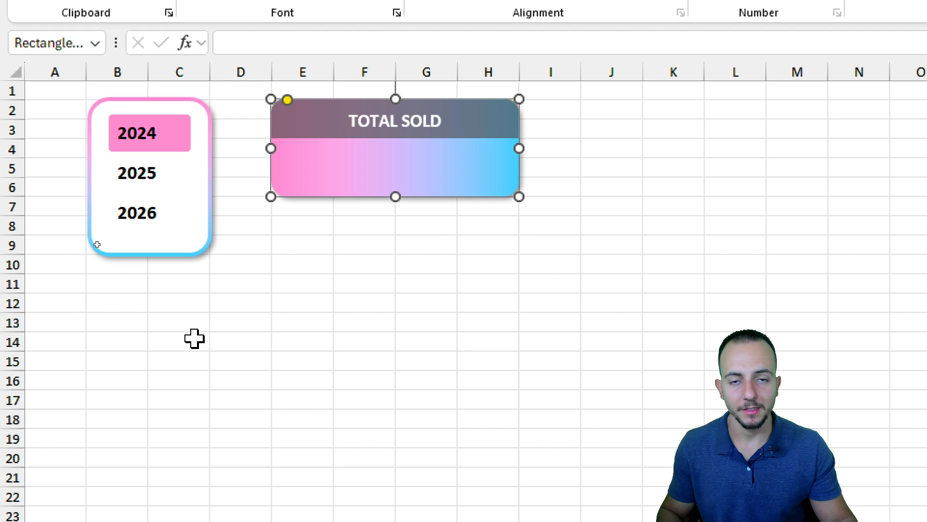
mouse_move(85, 519)
mouse_down()
mouse_move(271, 411)
mouse_move(449, 204)
mouse_up()
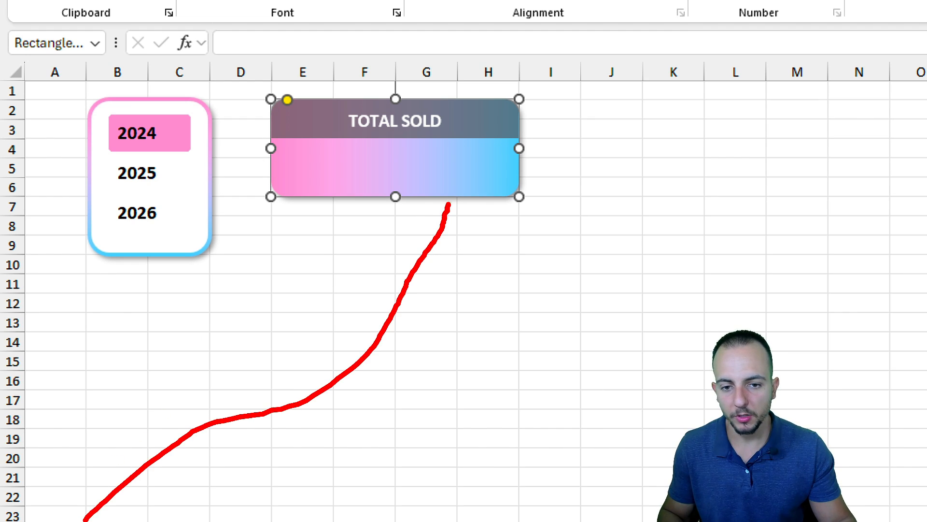
mouse_move(360, 153)
mouse_down()
mouse_move(527, 165)
mouse_move(280, 173)
mouse_up()
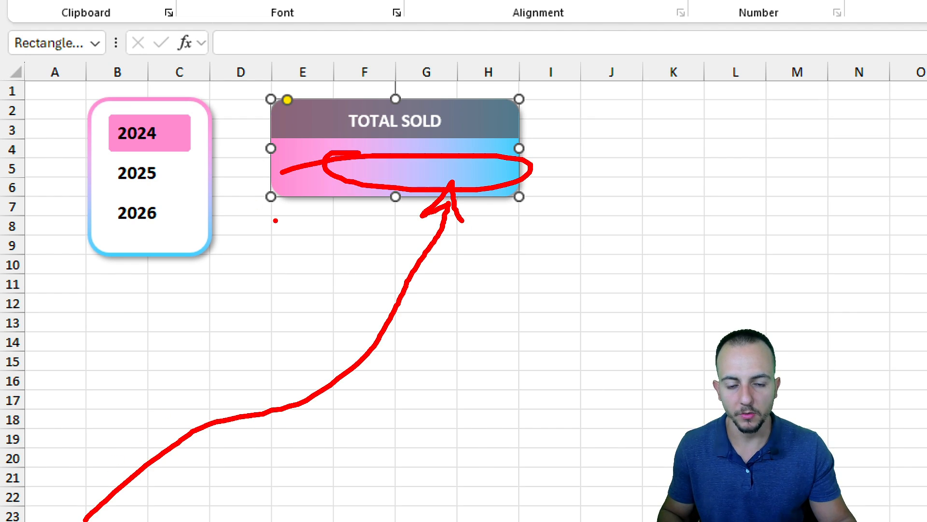
key(Escape)
key(Escape)
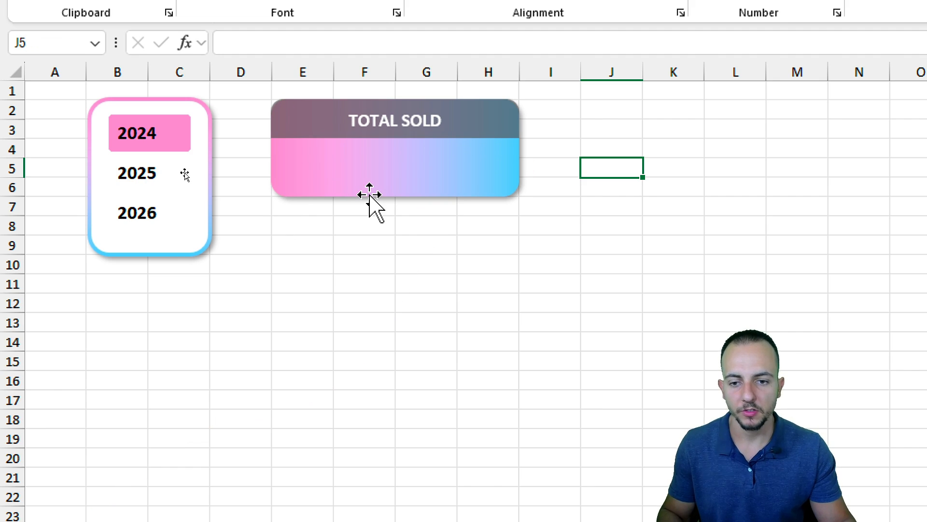
Link the gradient card's text to cell A1 of the Pivot Table sheet with the formula ='Pivot Table'!A1.
click(382, 192)
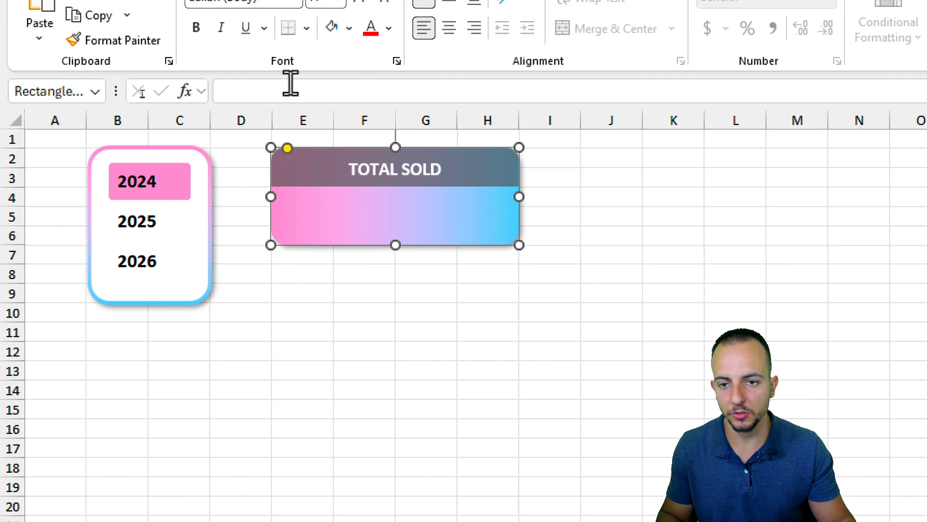
click(275, 92)
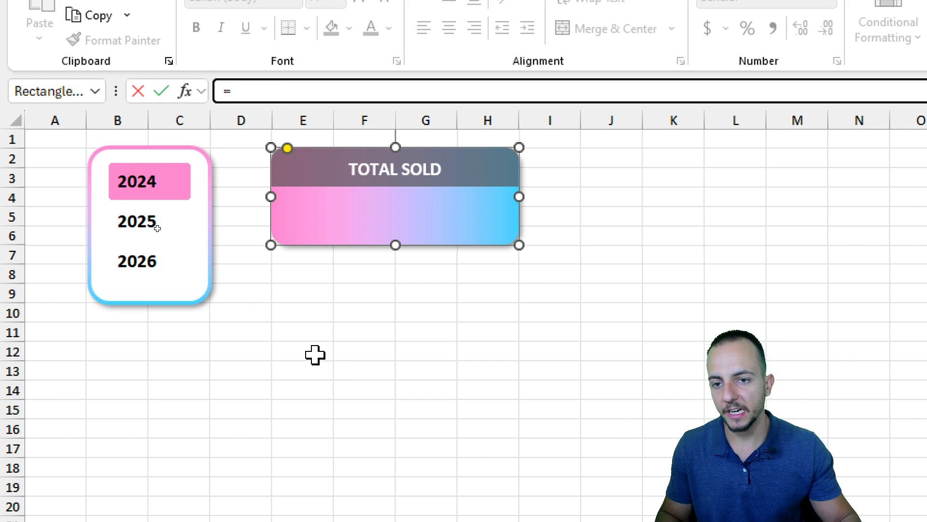
click(246, 481)
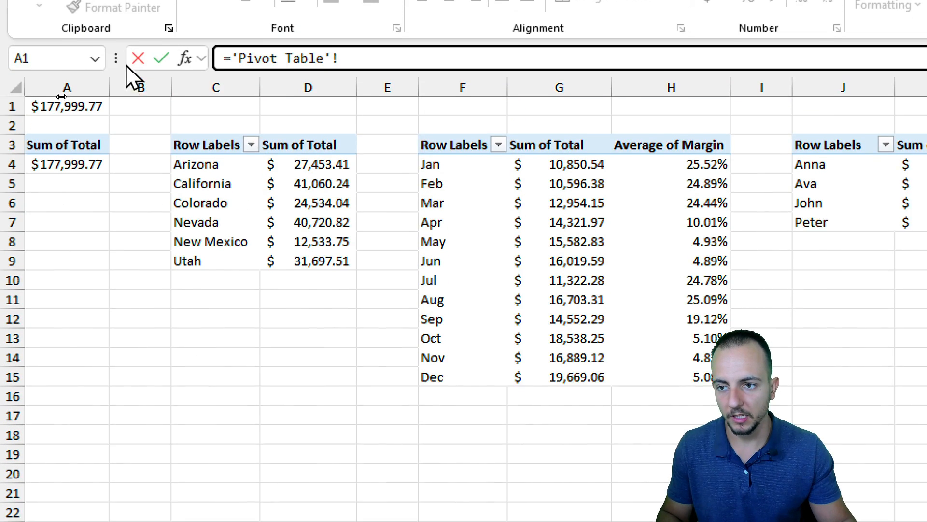
click(72, 113)
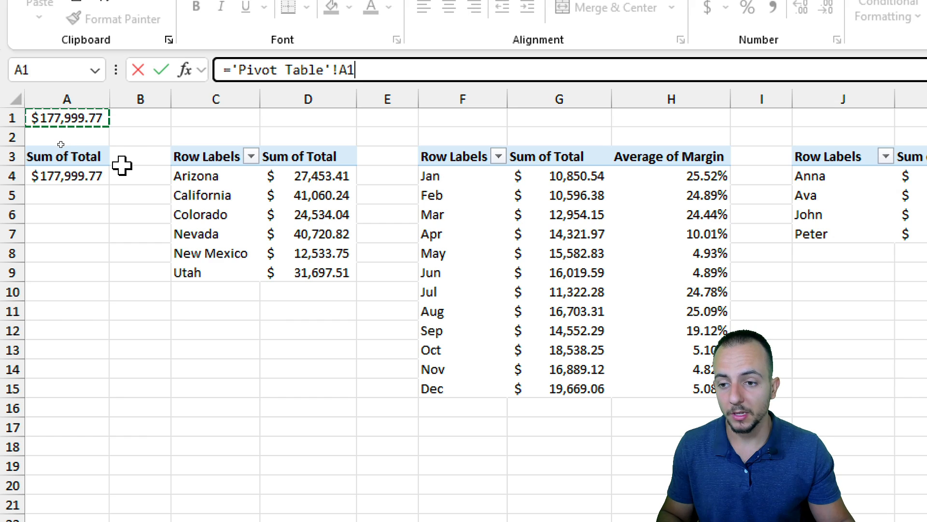
click(94, 176)
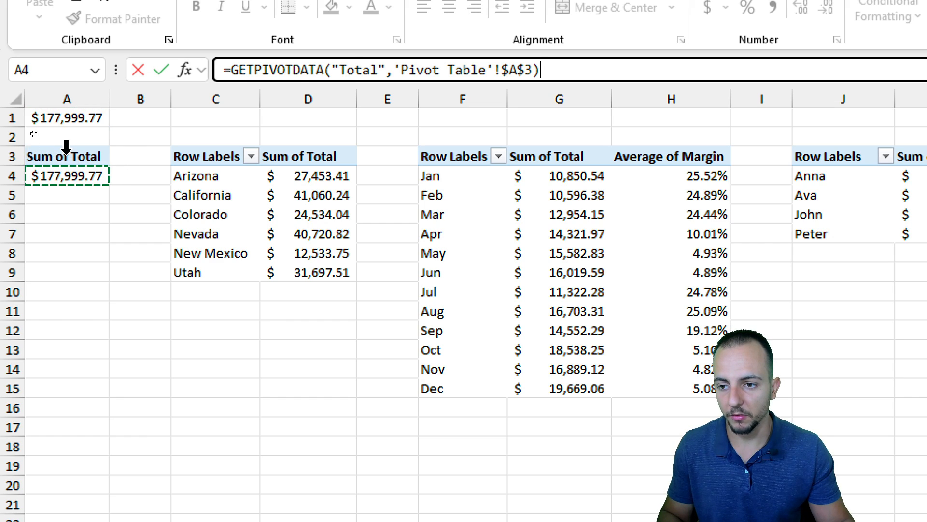
click(77, 117)
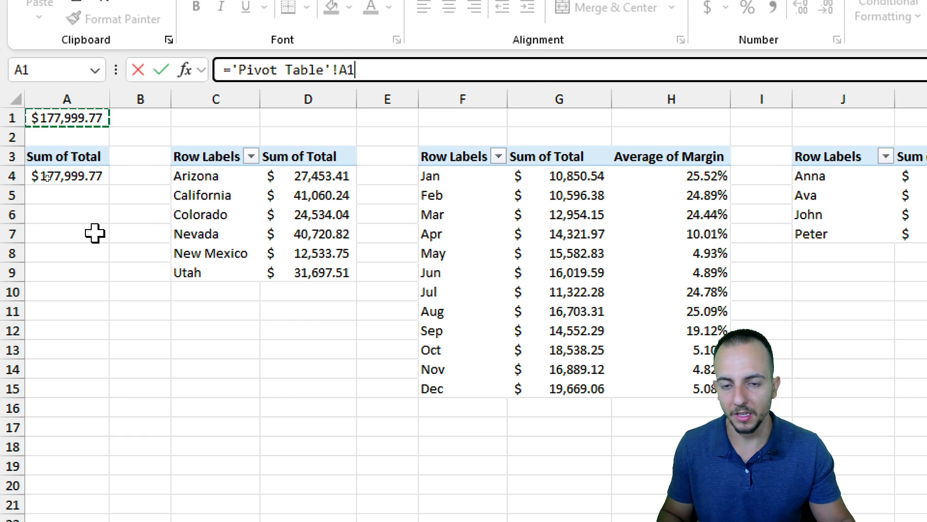
key(Return)
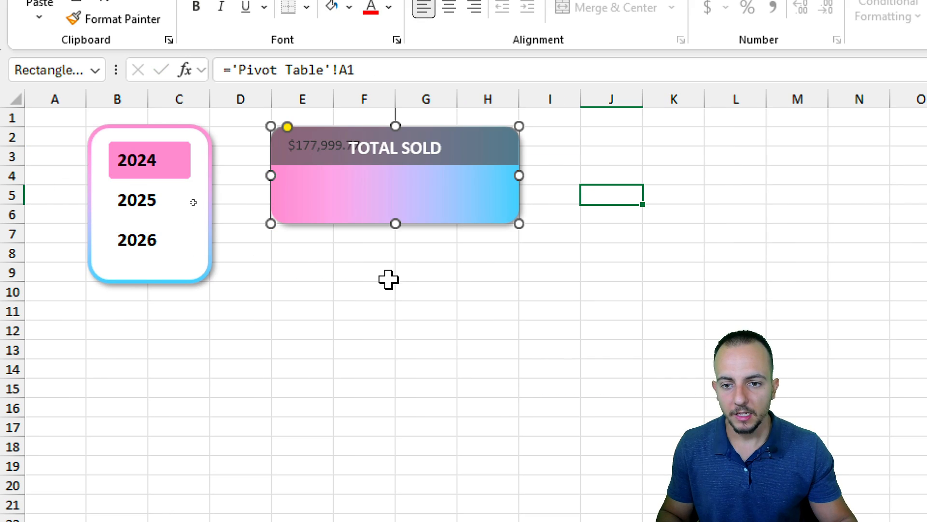
Enlarge the card's linked total to font size 24 and align it to the bottom right of the shape.
mouse_move(266, 118)
mouse_down()
mouse_move(386, 163)
mouse_move(384, 231)
mouse_up()
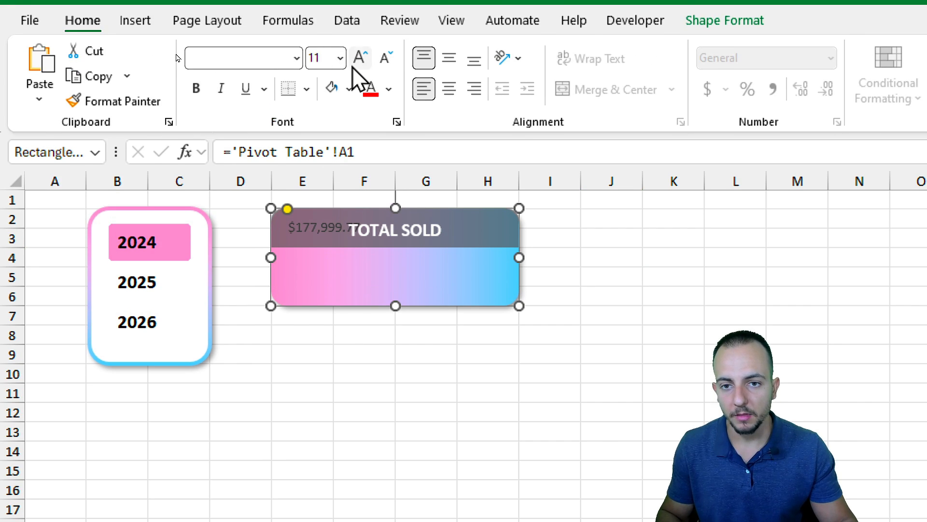
click(360, 57)
click(360, 57)
click(360, 57)
click(354, 68)
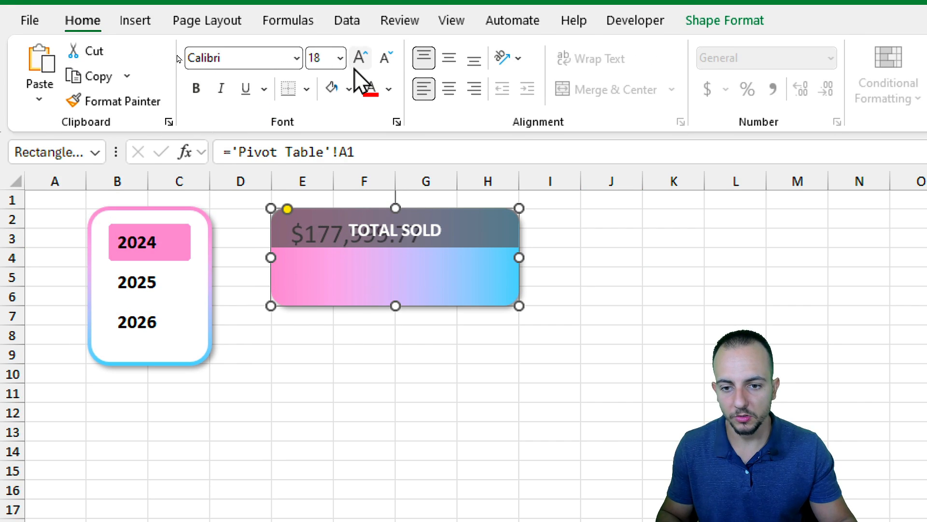
click(354, 68)
click(354, 68)
click(449, 59)
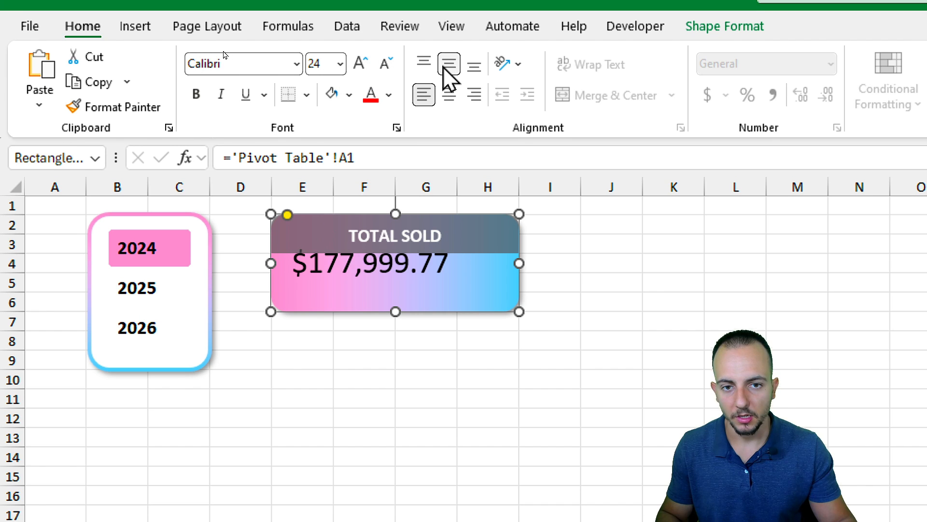
click(473, 69)
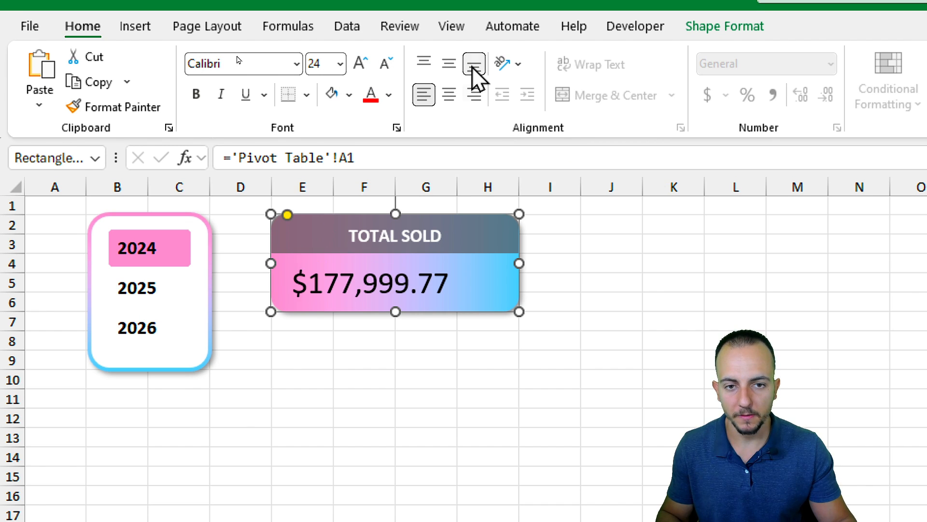
click(472, 95)
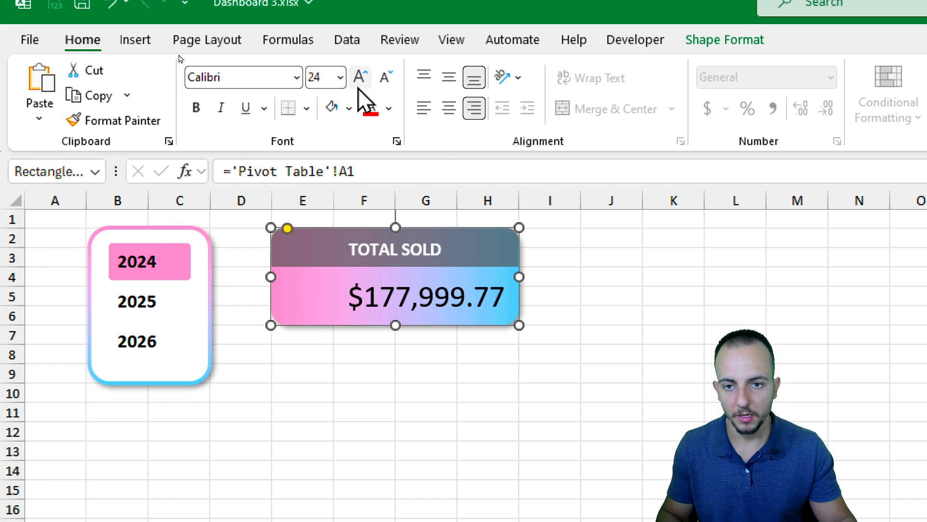
Format the card's total as bold, size 28, with a dark grey font colour, and deselect the shape.
click(359, 83)
click(359, 83)
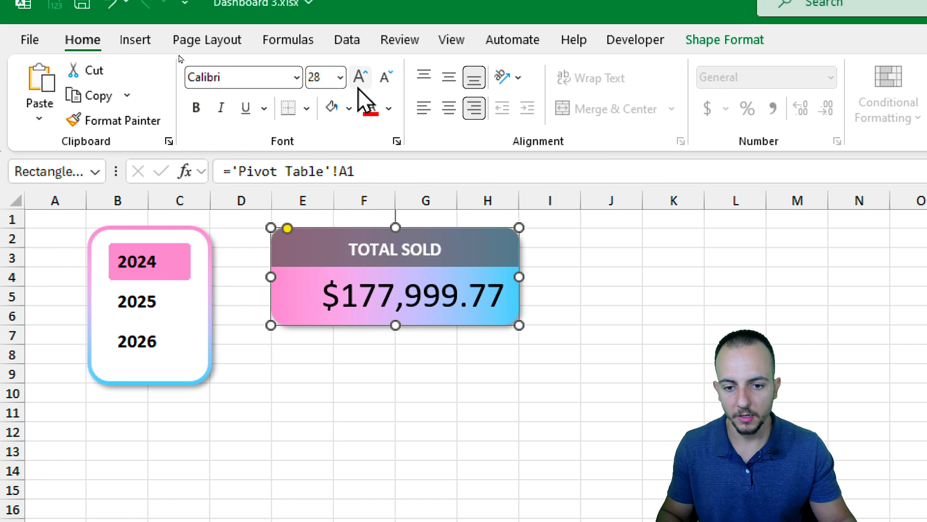
click(203, 106)
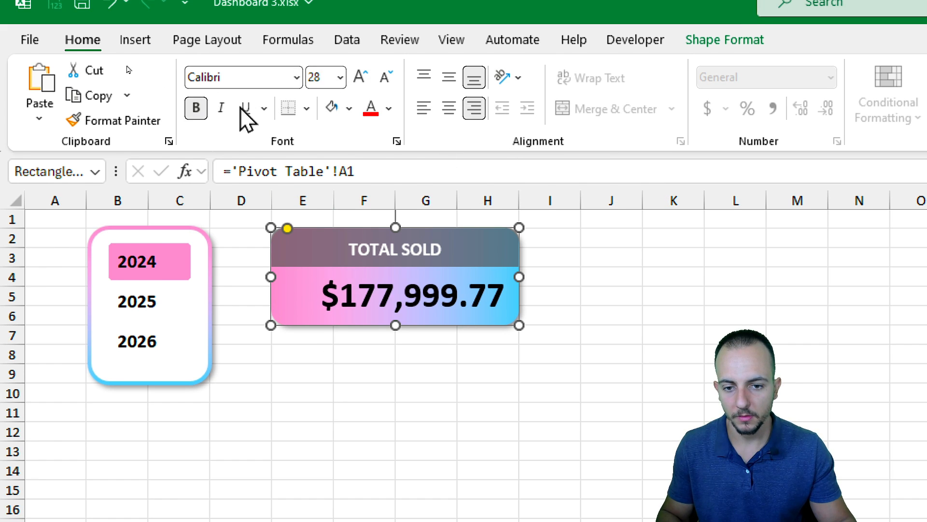
click(389, 114)
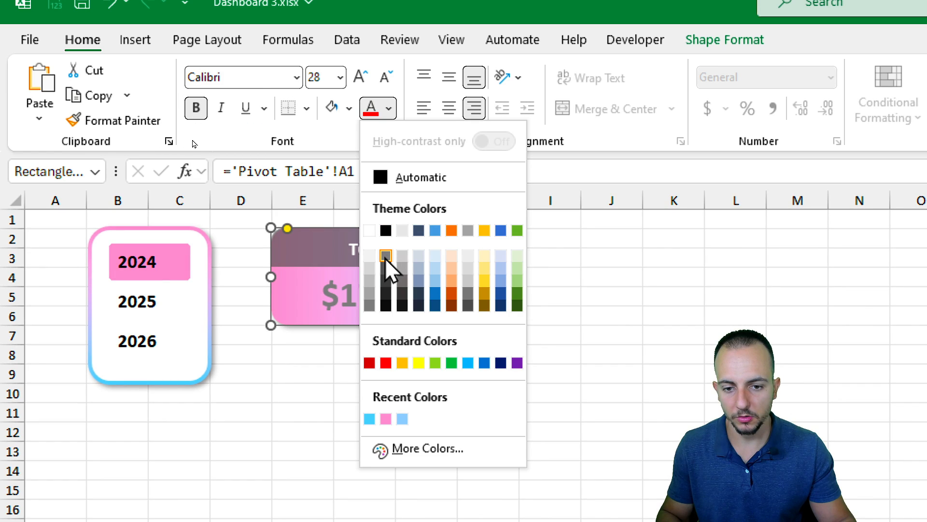
click(386, 280)
click(383, 374)
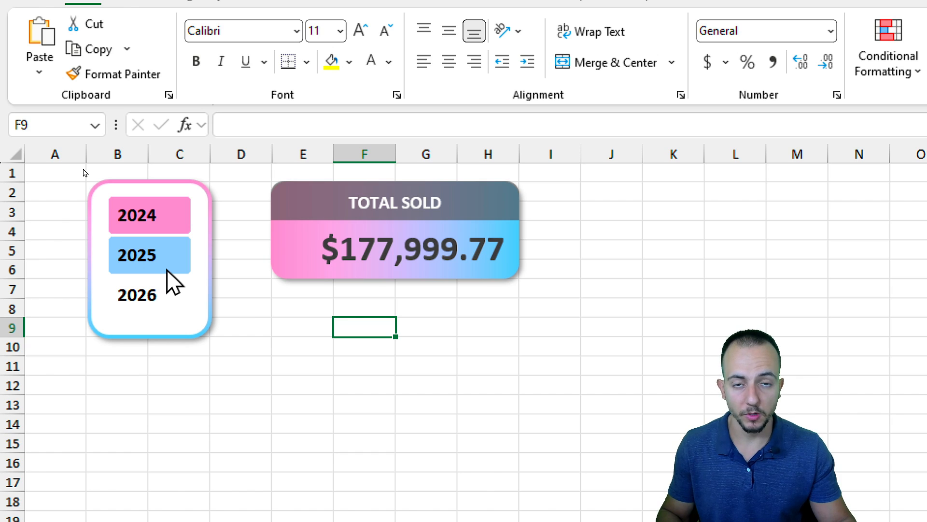
Switch the year slicer repeatedly between 2024, 2025 and 2026 to check the card's total, ending on 2024.
click(168, 269)
click(170, 288)
click(170, 268)
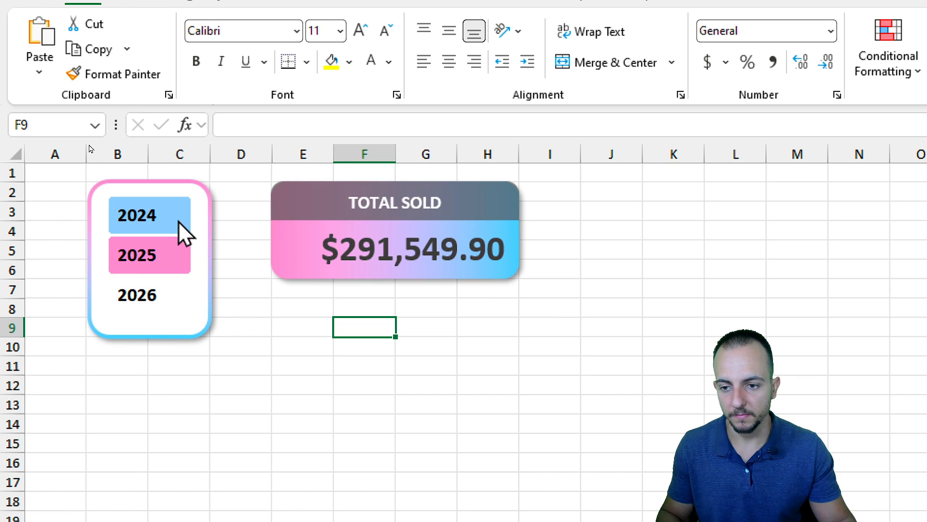
click(179, 222)
click(180, 268)
click(180, 292)
click(182, 263)
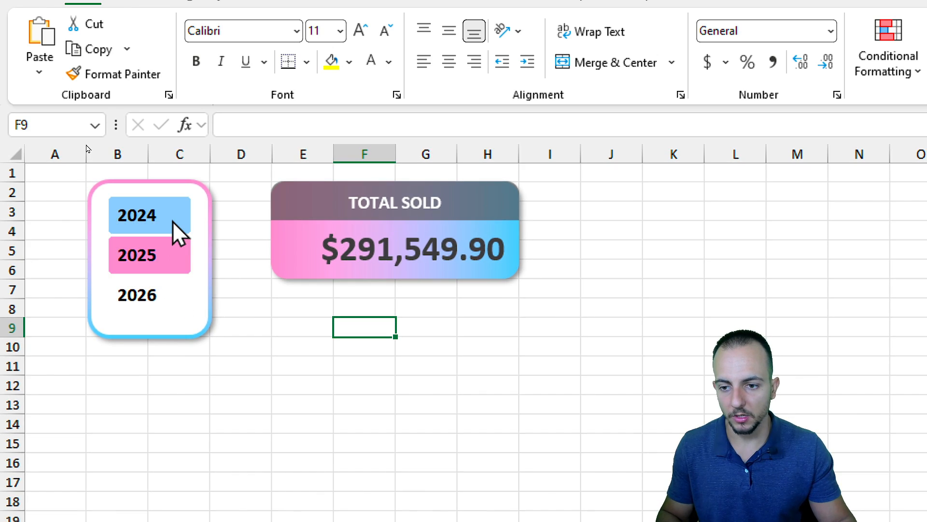
click(173, 221)
click(173, 256)
click(166, 296)
click(169, 222)
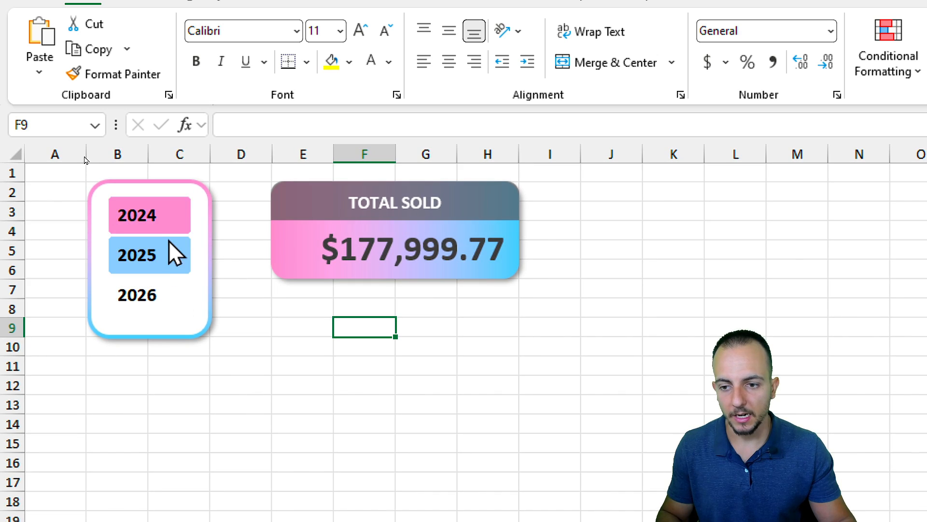
click(169, 246)
click(167, 290)
click(167, 217)
click(166, 251)
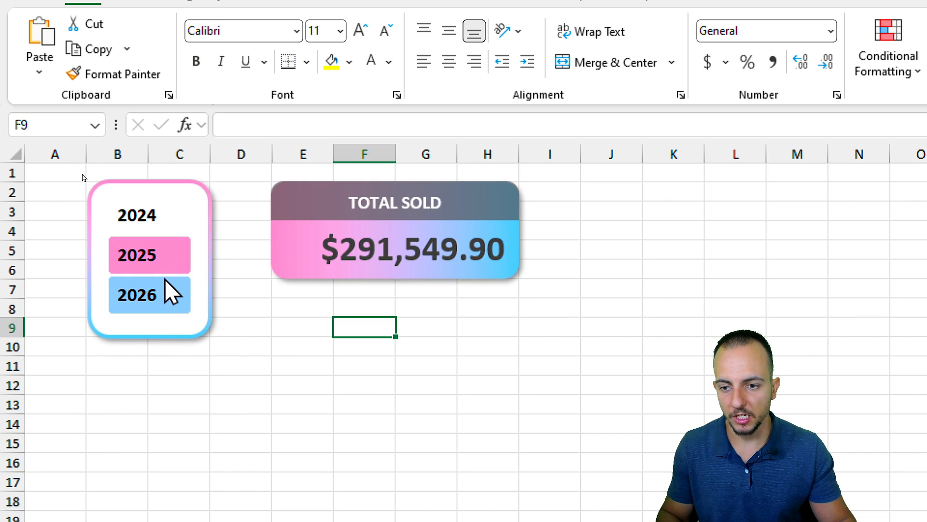
click(165, 285)
click(168, 260)
click(169, 217)
click(166, 256)
click(162, 291)
click(170, 259)
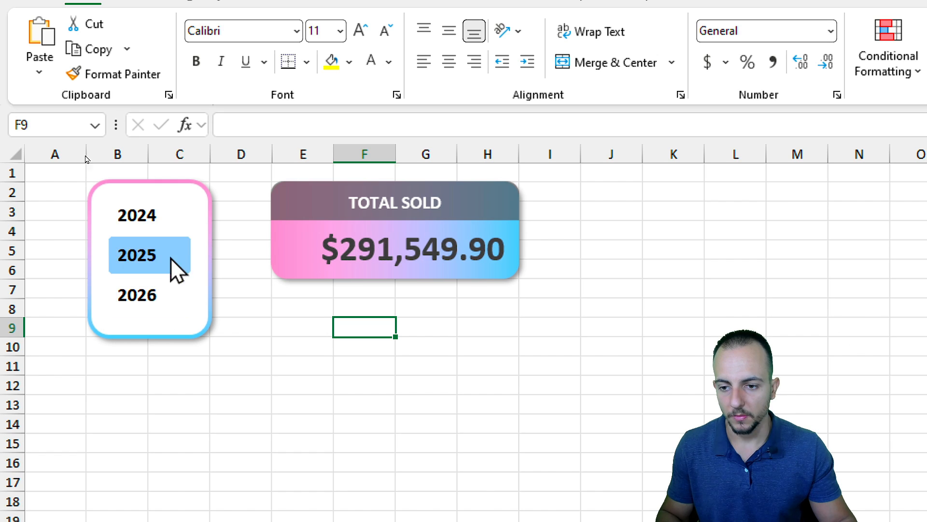
click(169, 218)
click(169, 255)
click(167, 292)
click(169, 256)
click(177, 224)
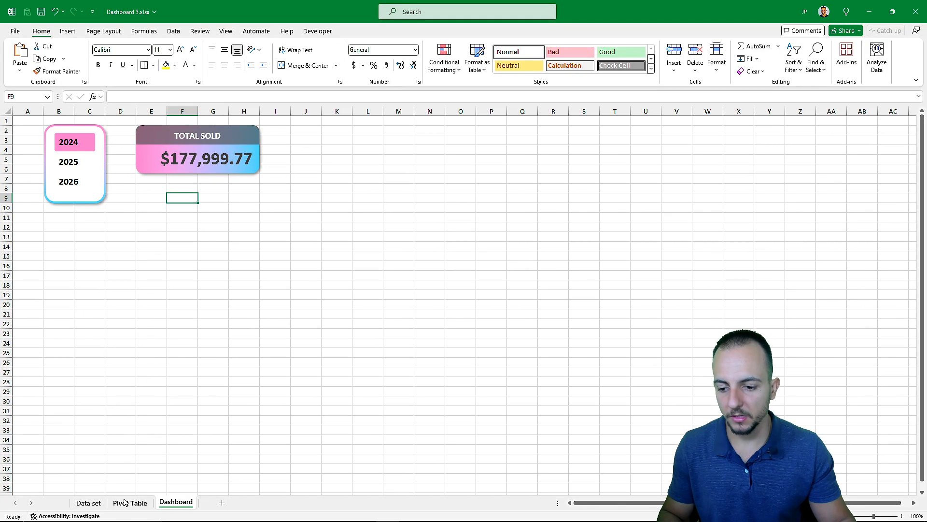
Go to the Pivot Table sheet and select the state names and their totals in columns C and D.
click(125, 503)
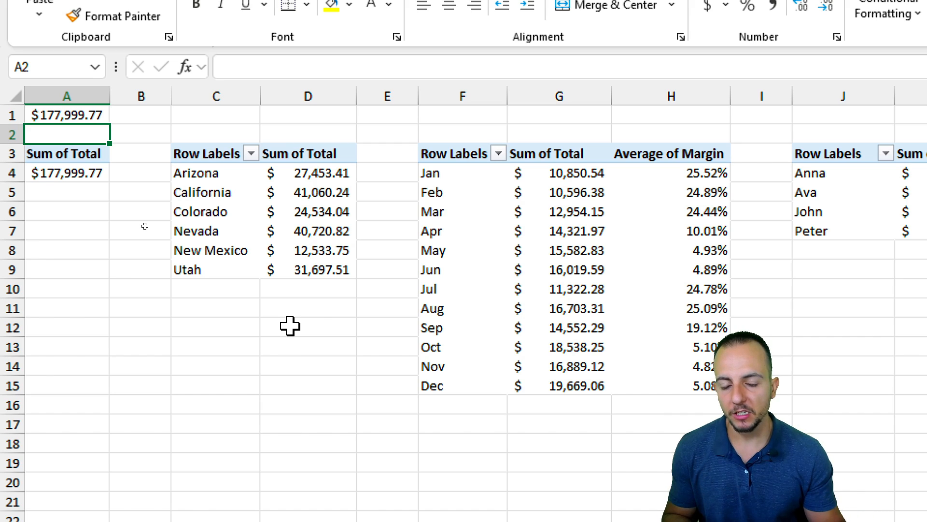
drag(218, 174, 307, 267)
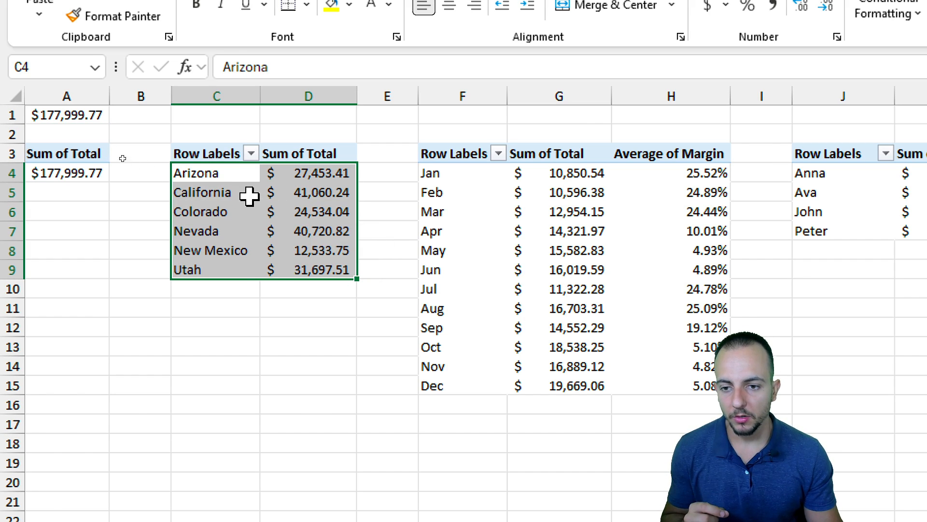
drag(233, 174, 295, 242)
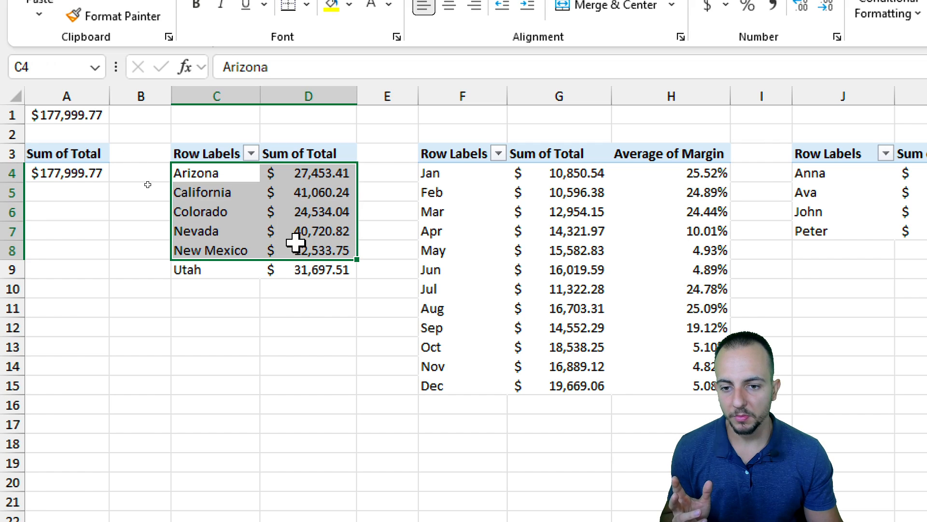
Try to insert a filled map chart directly from the pivot table of sales by state.
click(226, 198)
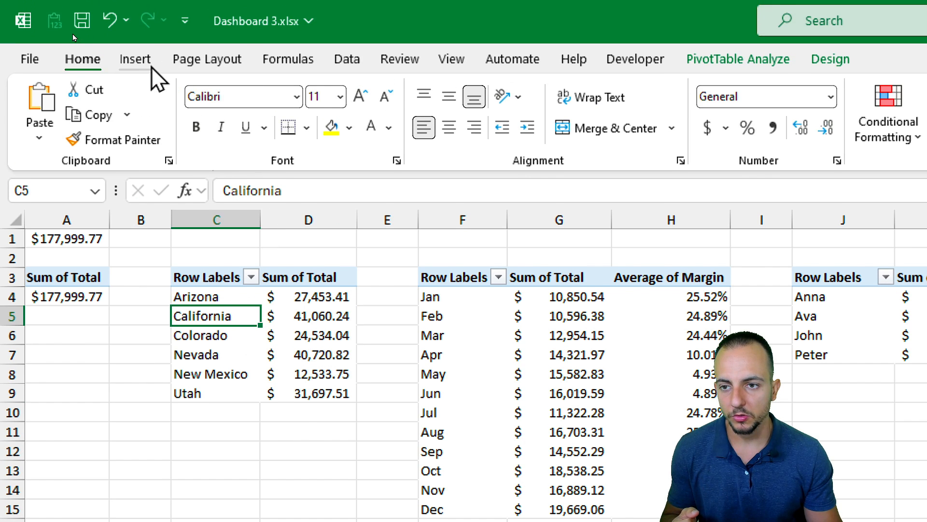
click(137, 59)
click(537, 112)
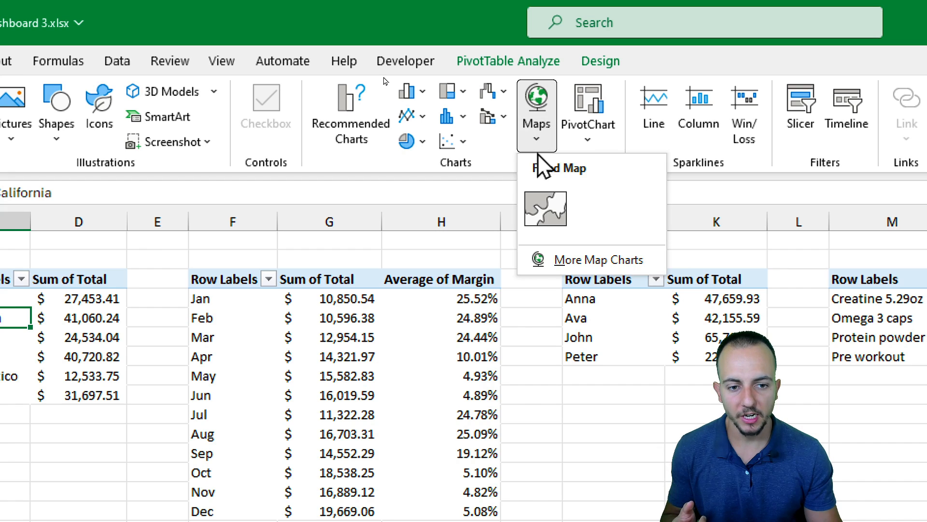
click(554, 211)
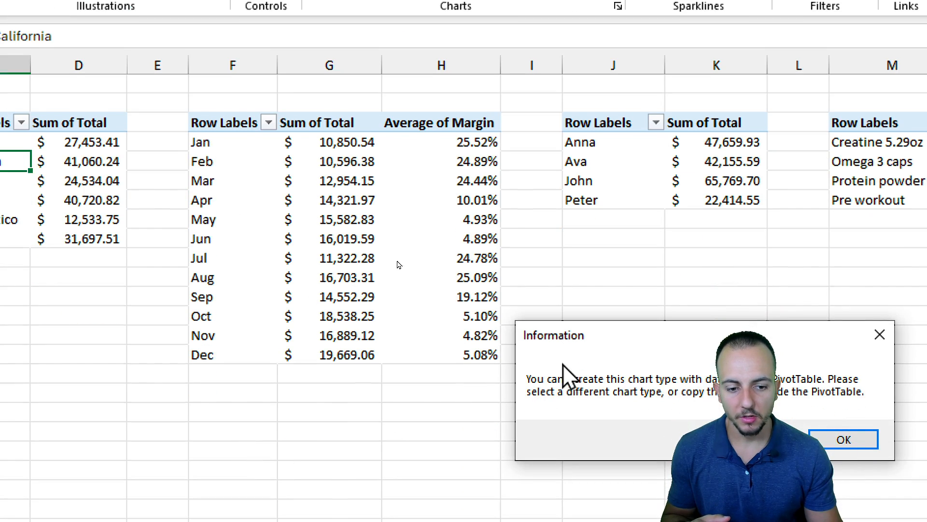
drag(148, 284, 163, 276)
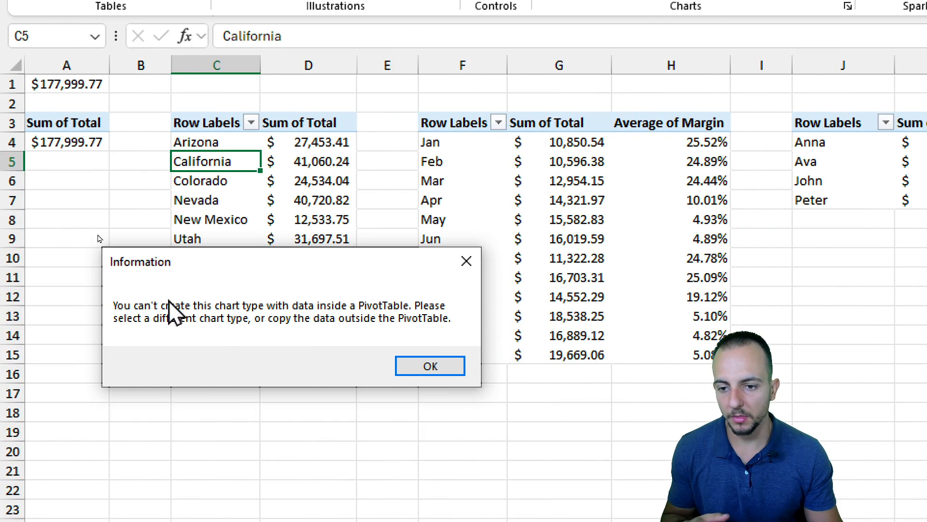
click(416, 372)
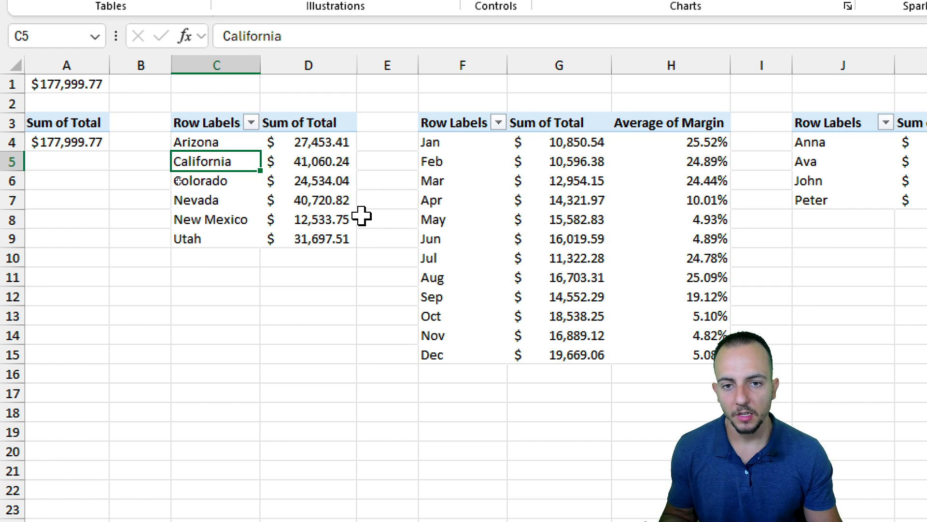
Insert two new blank columns at column E, between the state pivot table and the monthly pivot table.
click(392, 64)
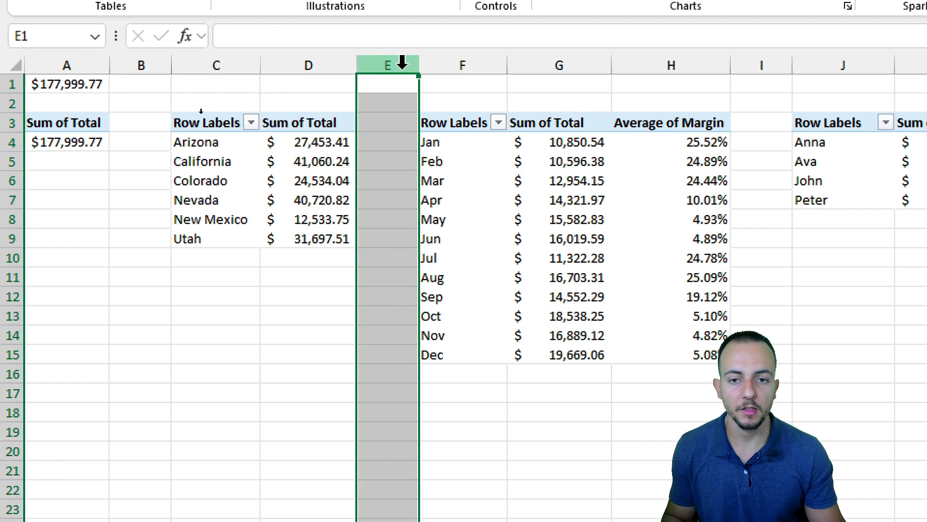
right_click(402, 64)
click(476, 261)
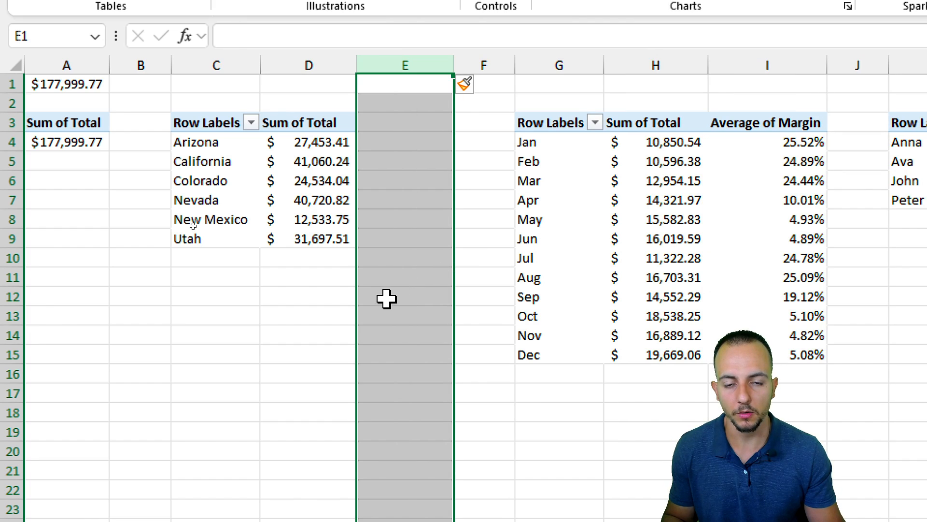
right_click(417, 64)
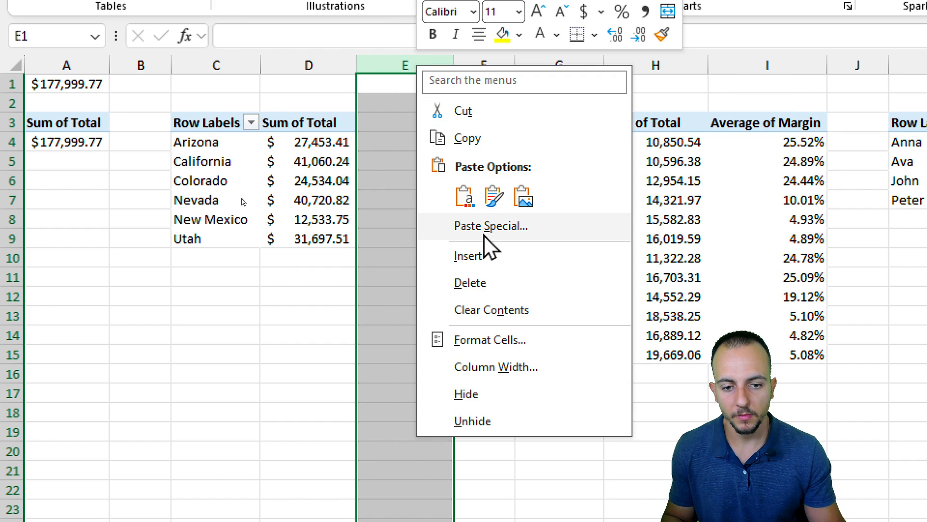
click(488, 256)
Enter the formula =c4 in cell E4 to reference the first state name of the pivot table.
click(372, 143)
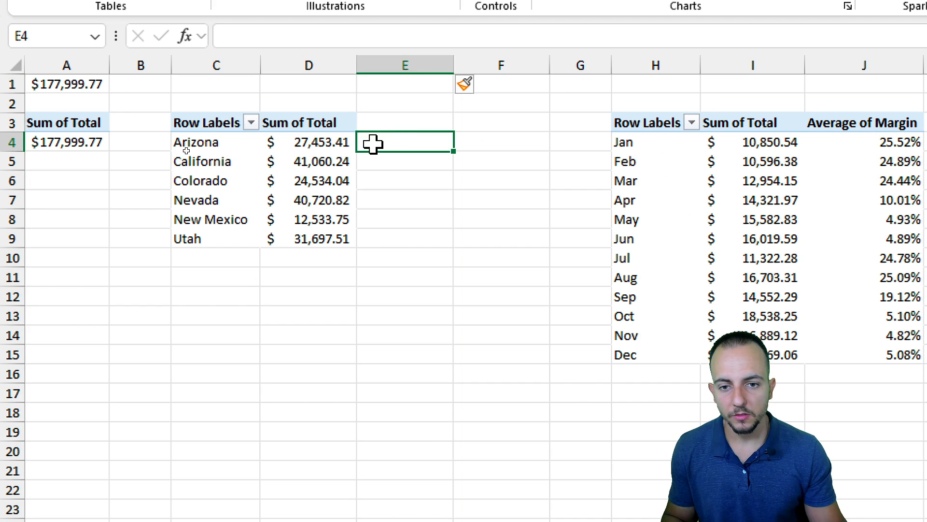
key(ctrl+shift+Right)
drag(209, 143, 401, 140)
click(390, 141)
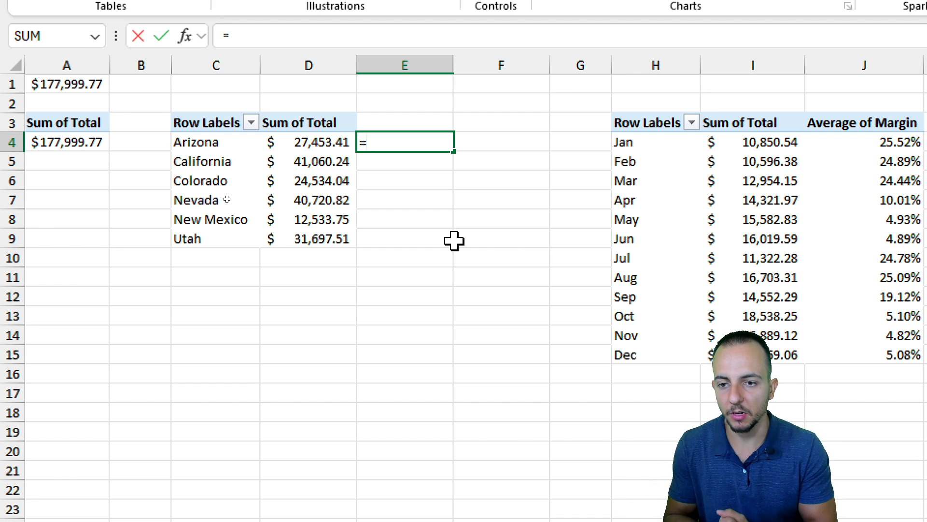
text(=c4)
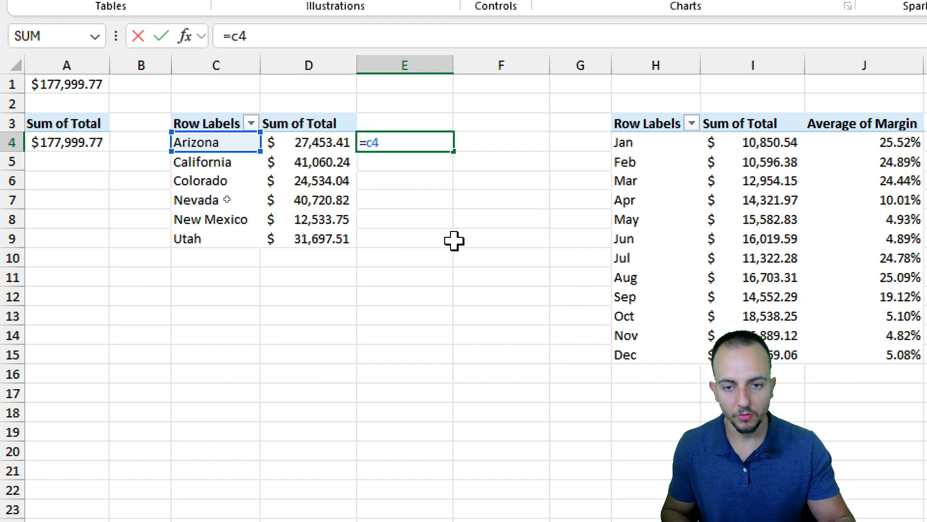
key(Return)
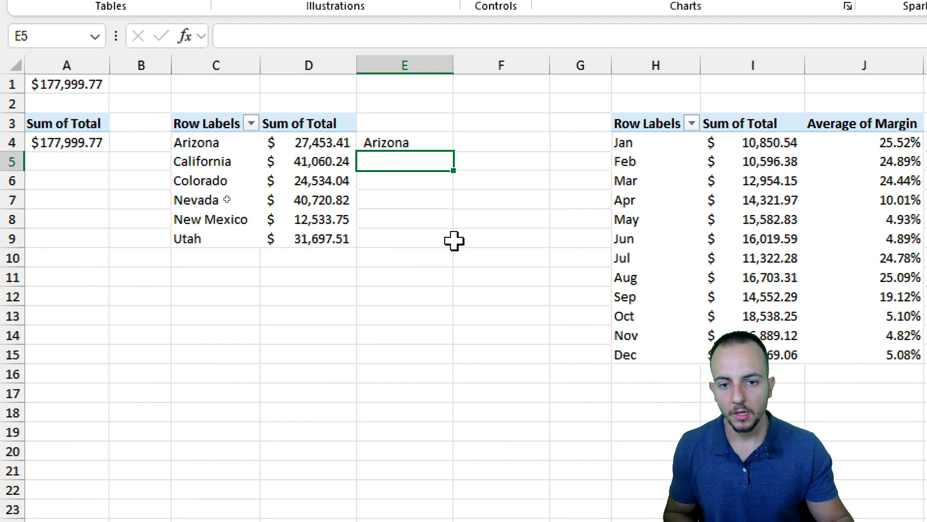
Fill the E4 formula down to row 9 and across into column F to mirror all states and totals.
click(402, 139)
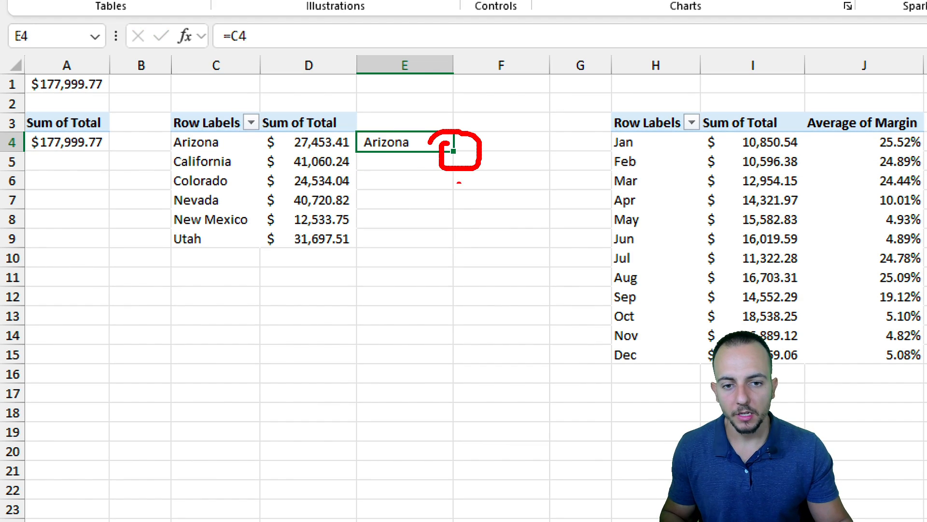
drag(453, 151, 458, 248)
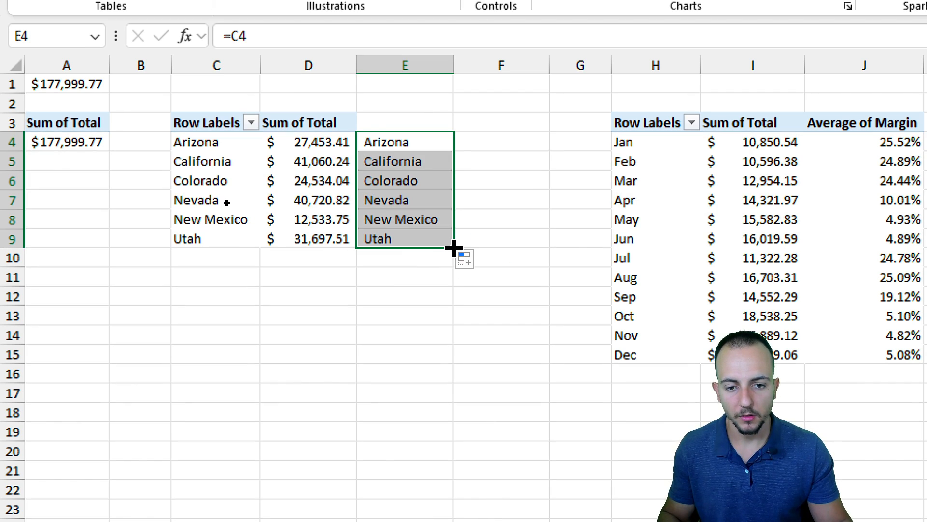
drag(454, 249, 513, 245)
drag(342, 145, 341, 239)
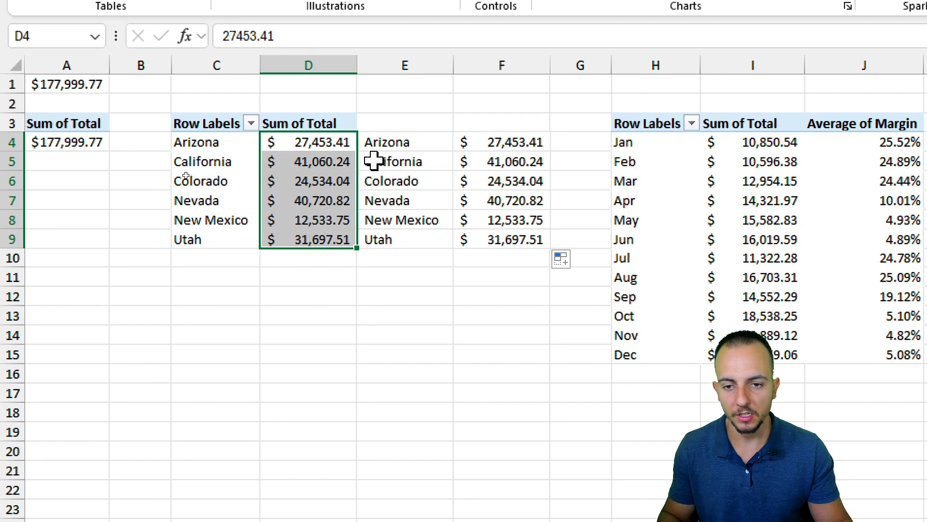
Insert a filled map chart from the linked range E4:F9 and place it below the state data.
drag(438, 149, 503, 234)
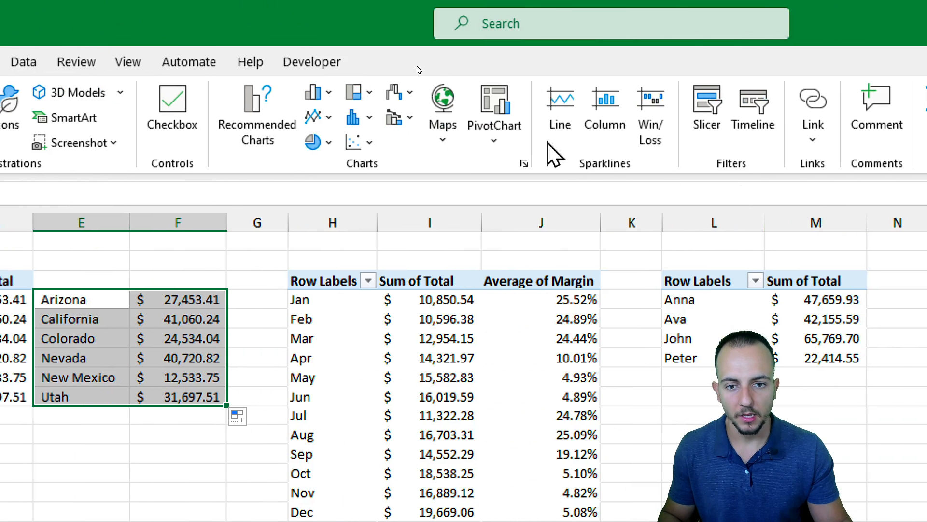
click(768, 131)
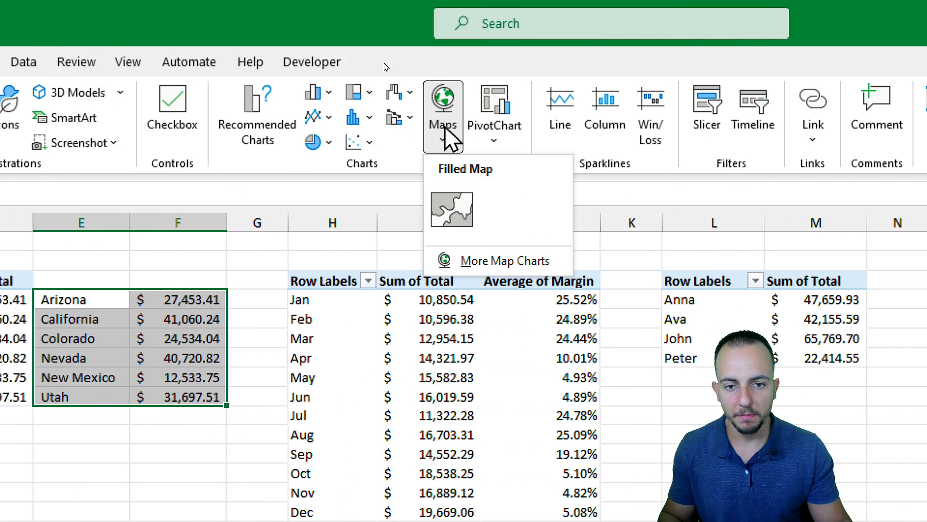
click(772, 206)
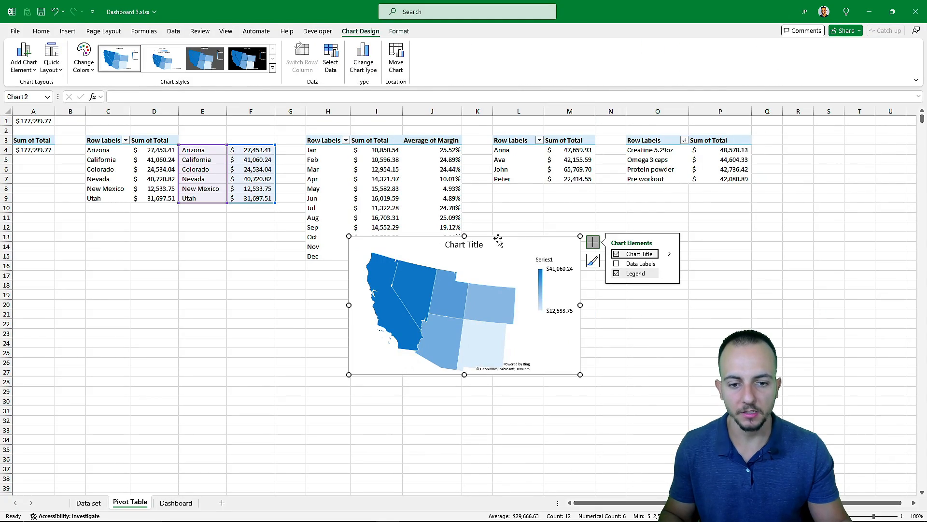
drag(671, 475, 371, 488)
drag(347, 244, 212, 227)
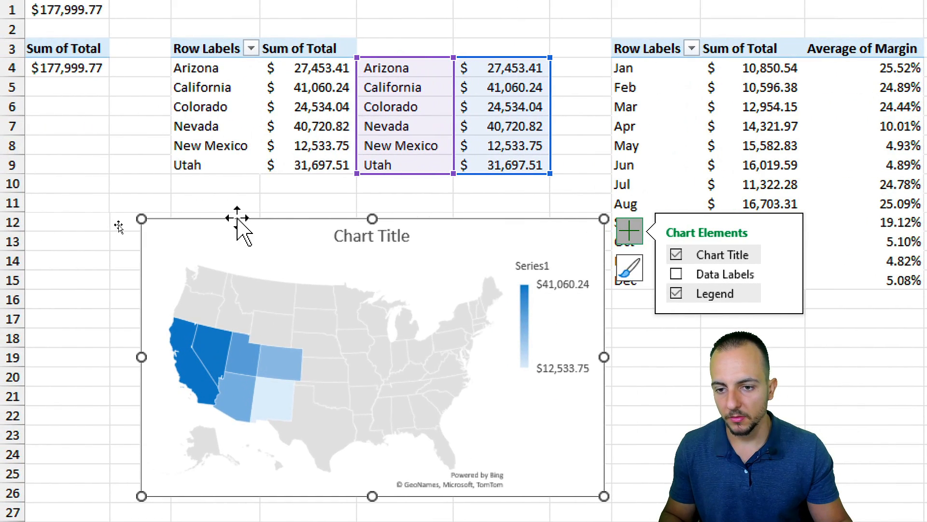
Cut the map chart and paste it onto the Dashboard sheet at cell E12, below the TOTAL SOLD card.
right_click(240, 227)
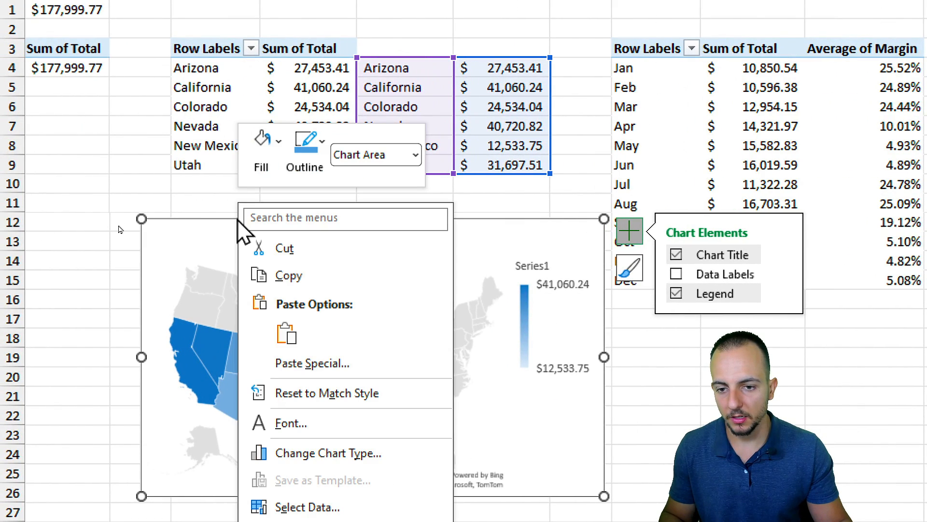
click(319, 256)
scroll(292, 457, down, 4)
click(343, 489)
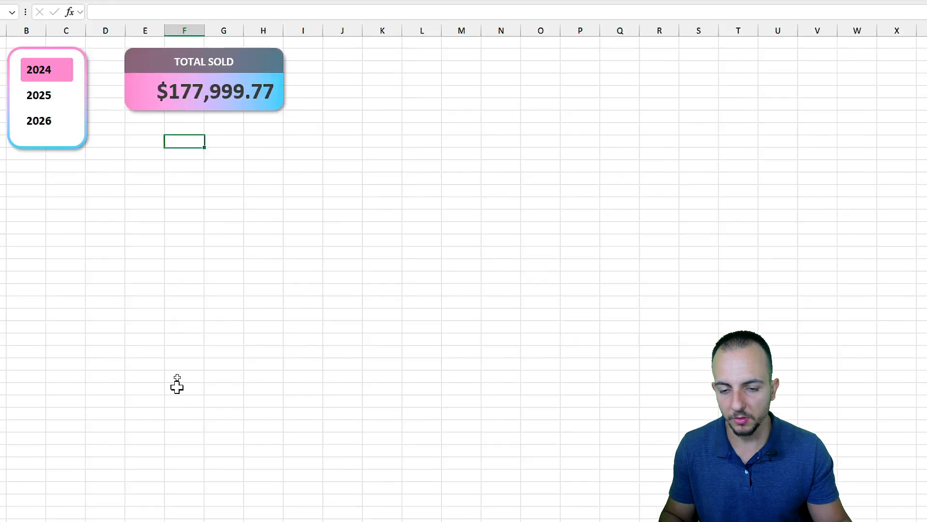
right_click(150, 227)
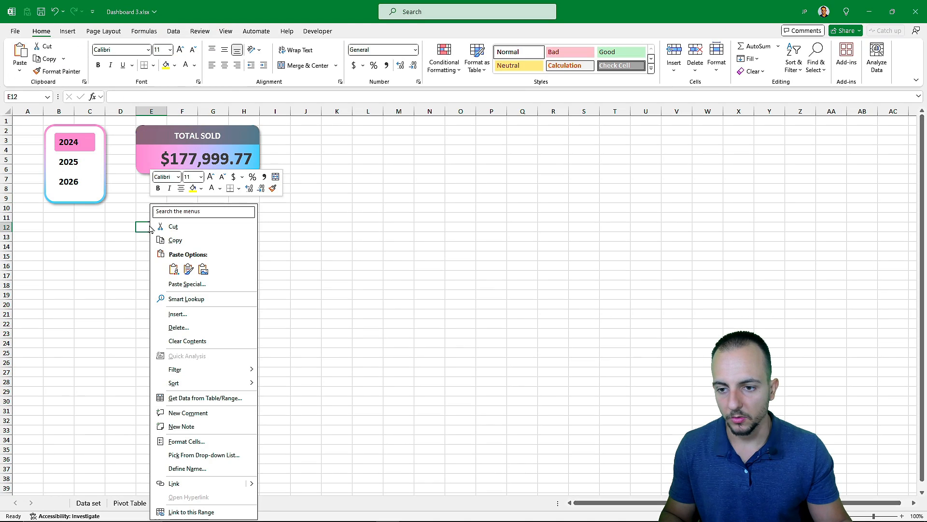
click(174, 269)
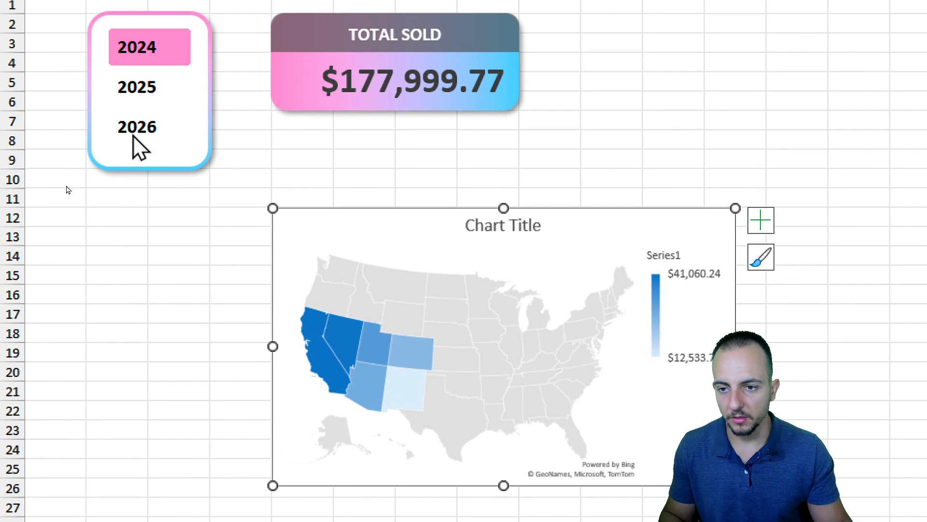
Switch the year slicer repeatedly between 2024, 2025 and 2026 to check the map chart's response, ending on 2026.
click(133, 135)
click(155, 93)
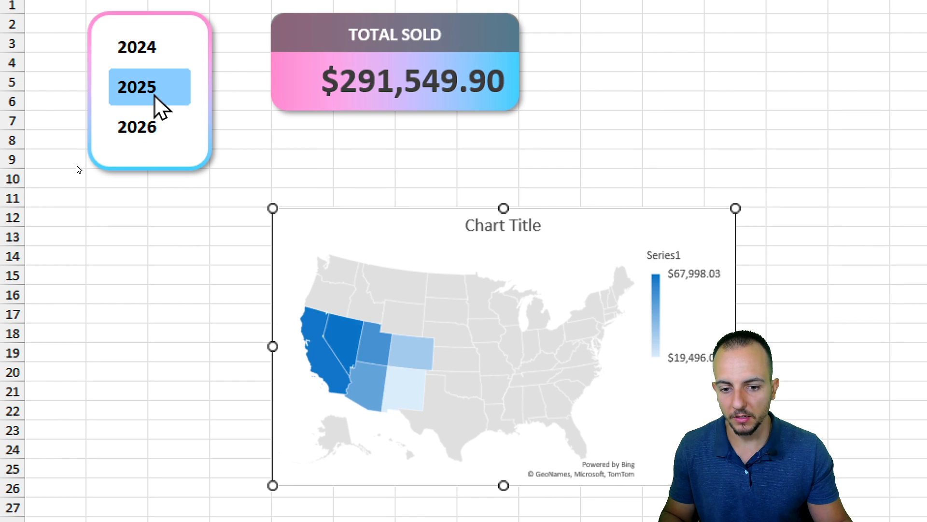
click(167, 53)
click(158, 84)
click(153, 123)
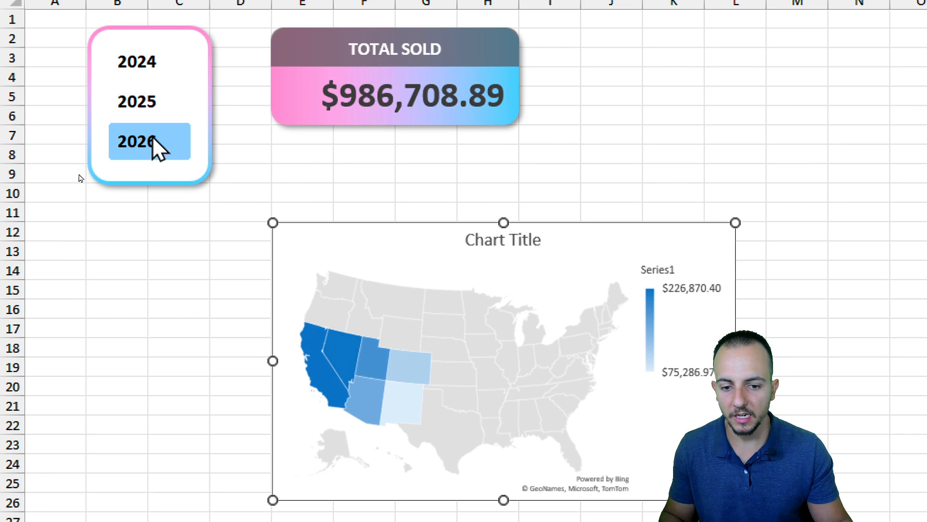
click(159, 111)
click(164, 69)
click(158, 109)
click(159, 143)
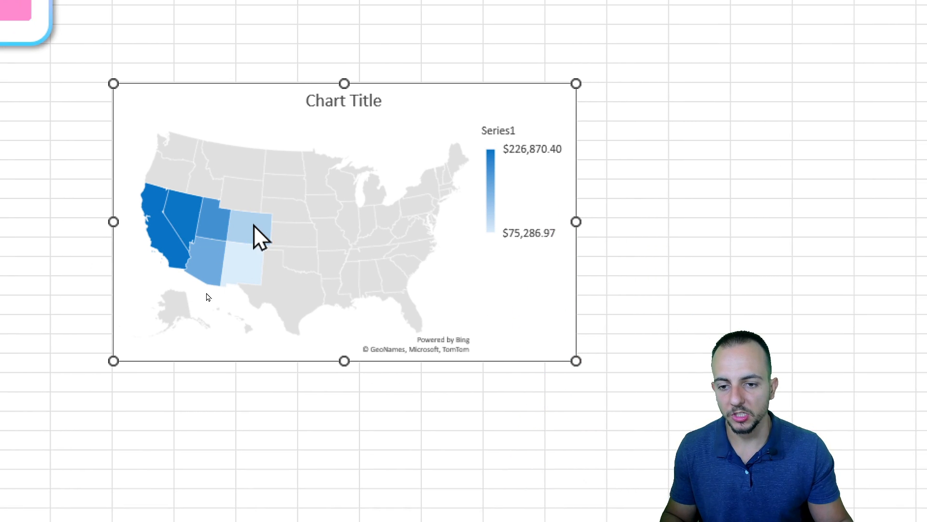
mouse_move(258, 184)
mouse_down()
mouse_move(289, 267)
mouse_move(423, 212)
mouse_up()
key(Escape)
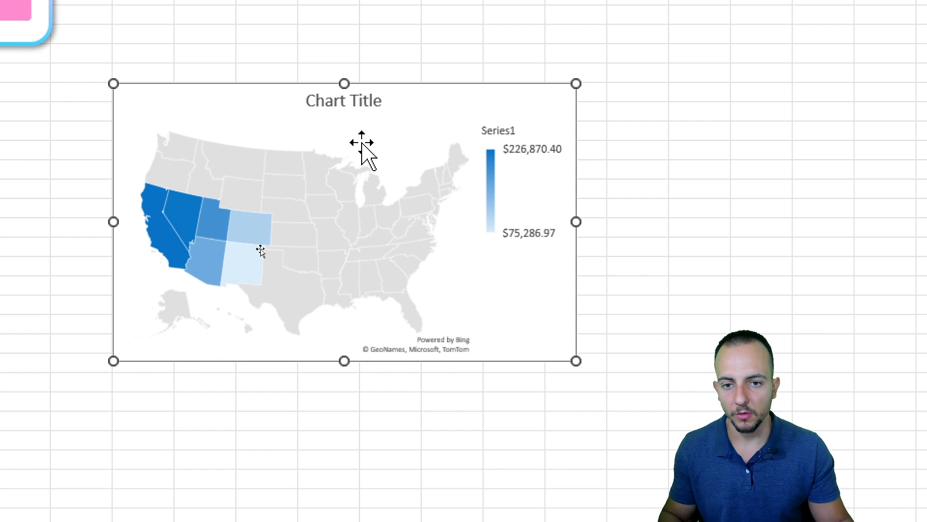
Delete the map chart's title and its color-scale legend.
click(343, 100)
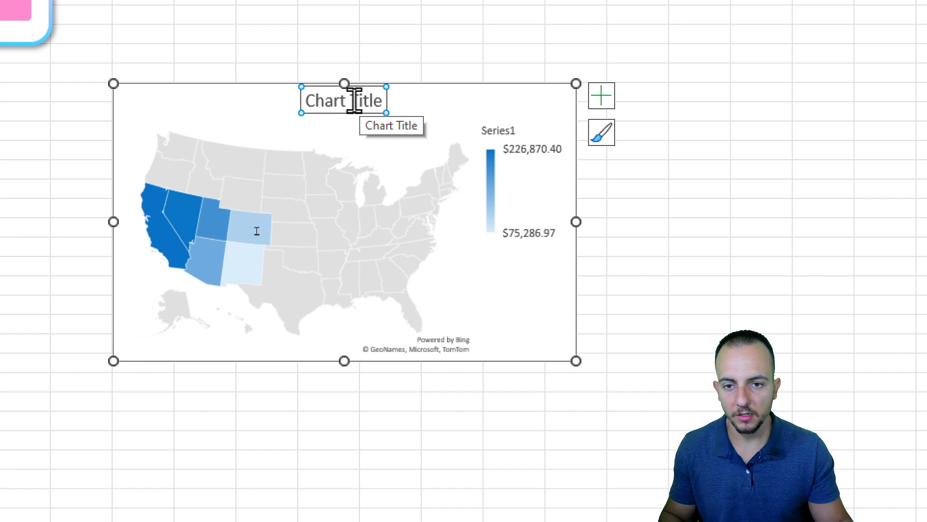
key(Delete)
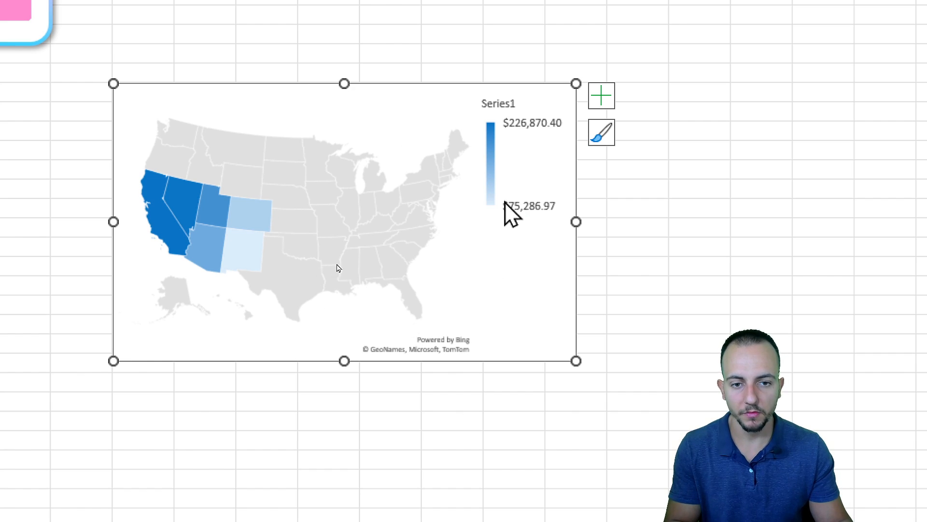
click(516, 124)
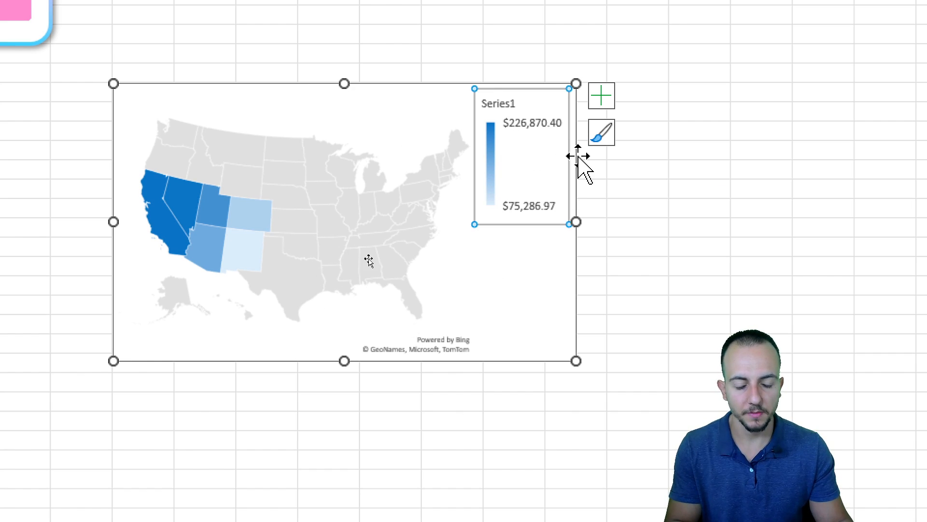
key(Delete)
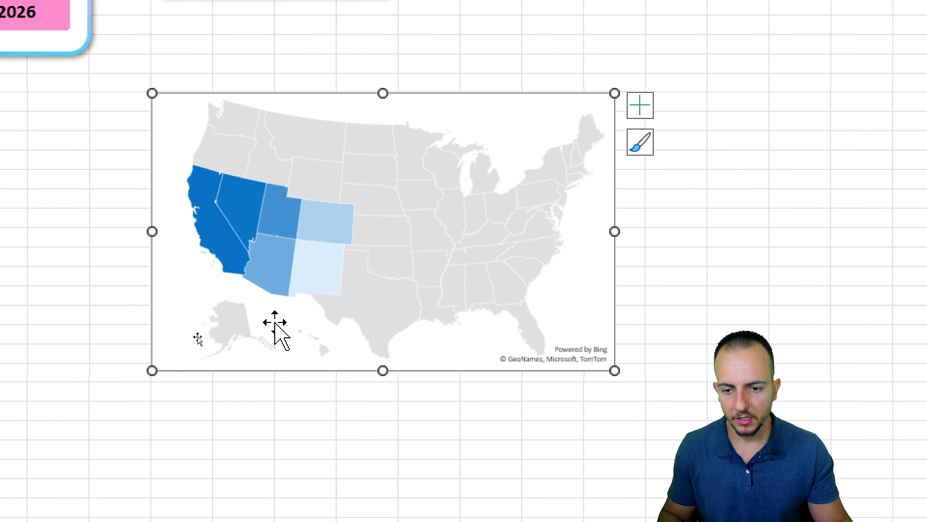
Set the map area of the map chart's Series 1 to Only regions with data.
click(274, 323)
right_click(272, 318)
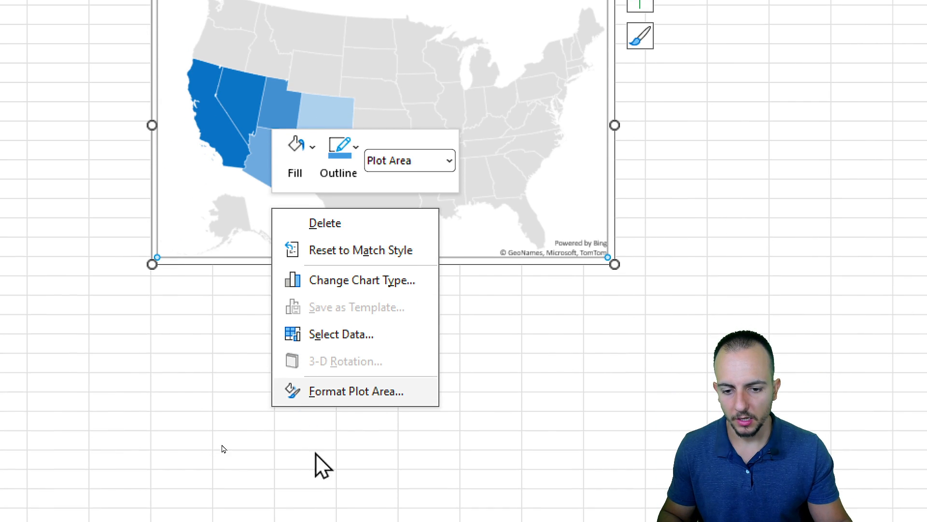
click(344, 392)
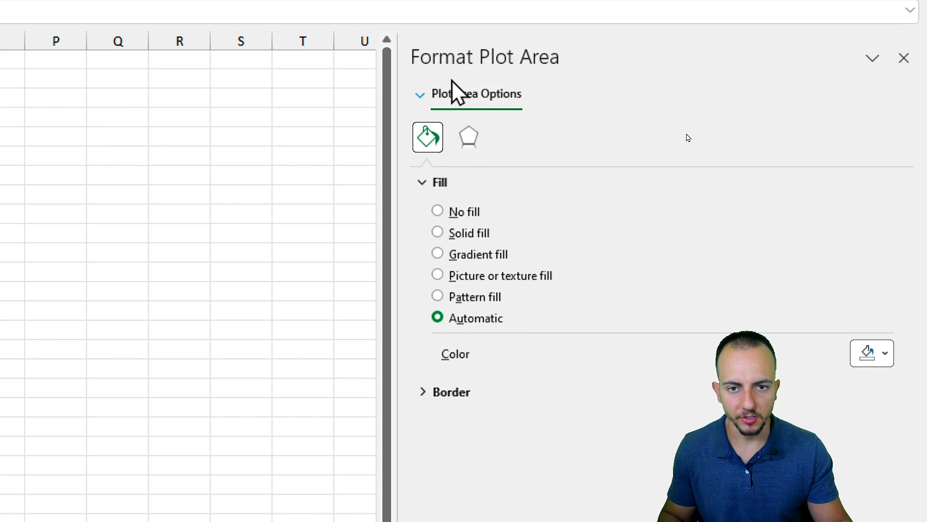
click(420, 96)
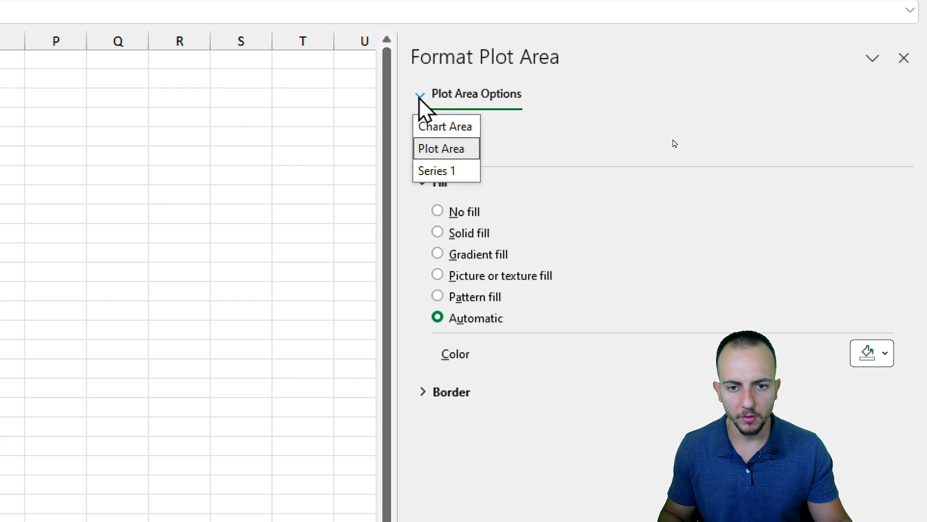
click(456, 171)
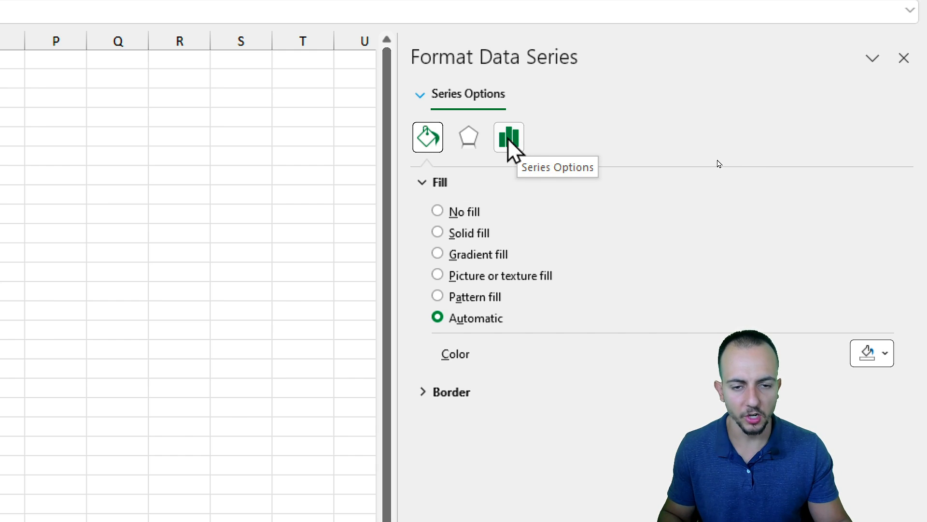
click(508, 137)
click(452, 186)
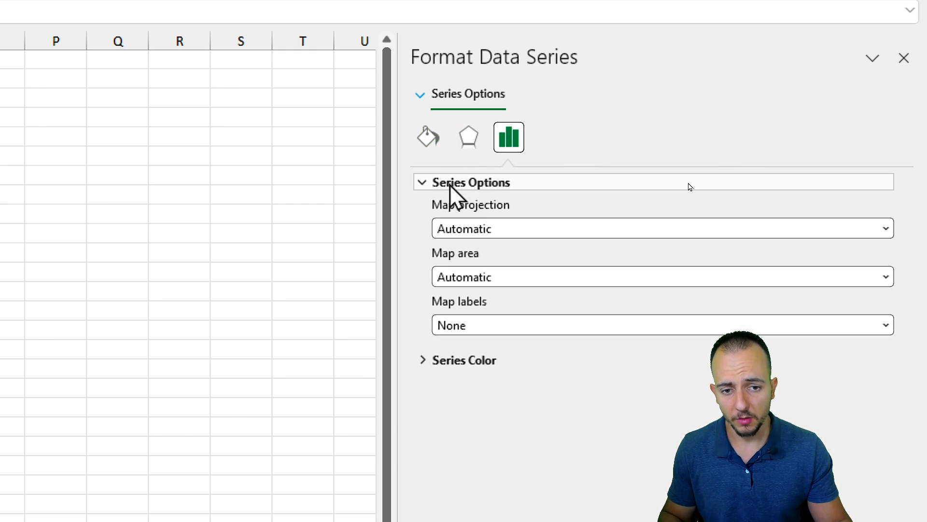
click(493, 232)
click(489, 247)
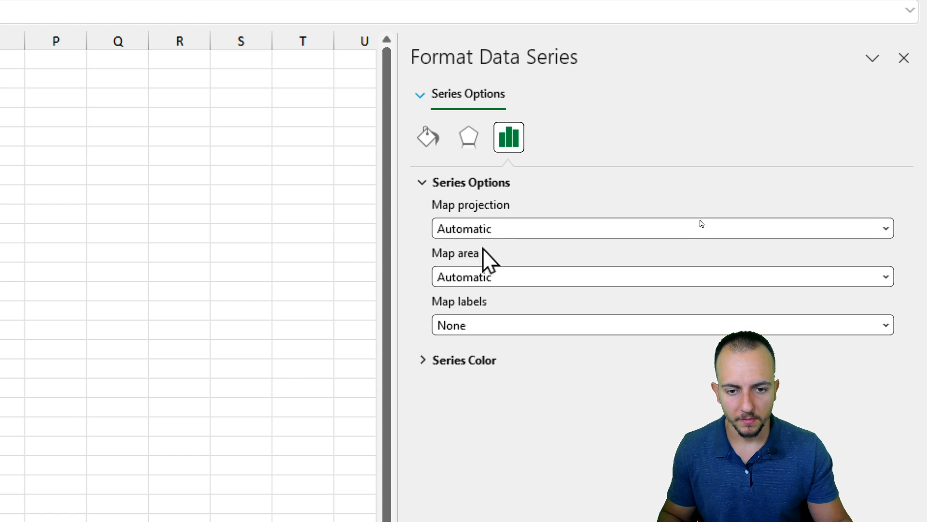
click(476, 278)
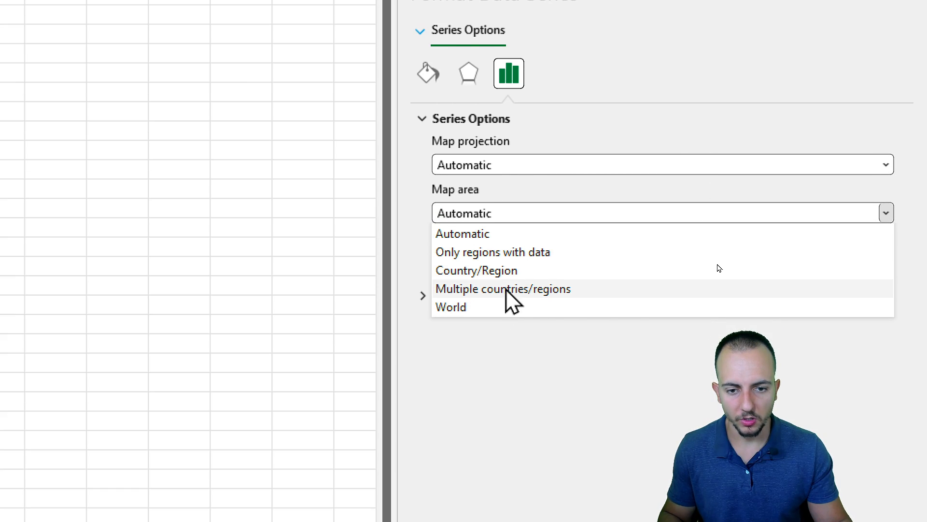
click(718, 256)
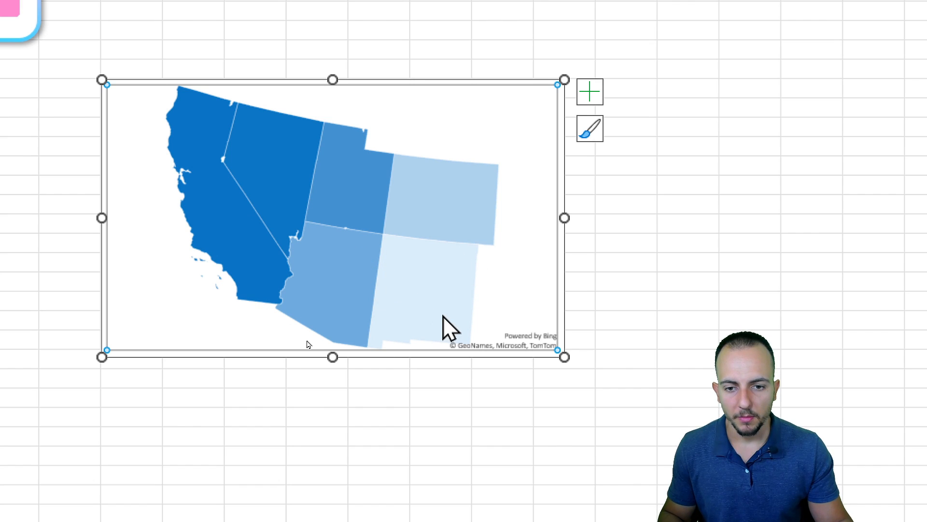
mouse_move(348, 190)
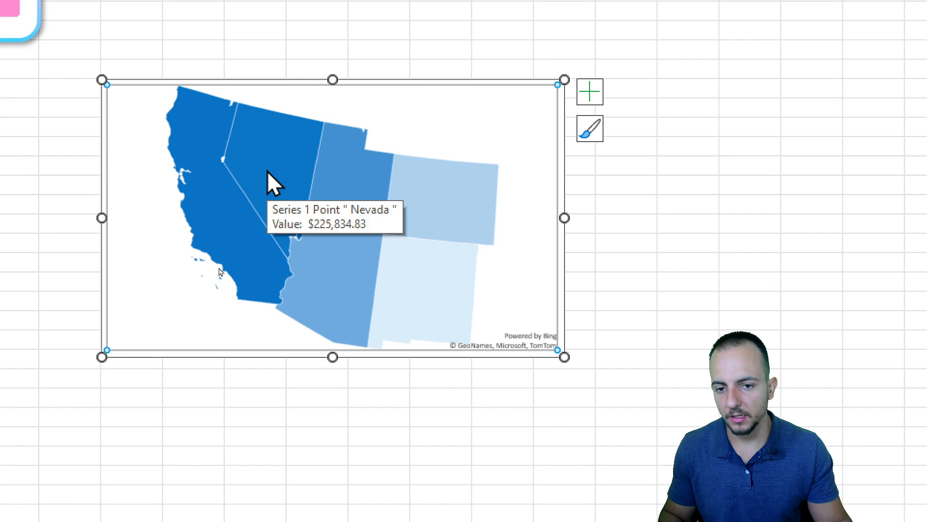
mouse_move(424, 290)
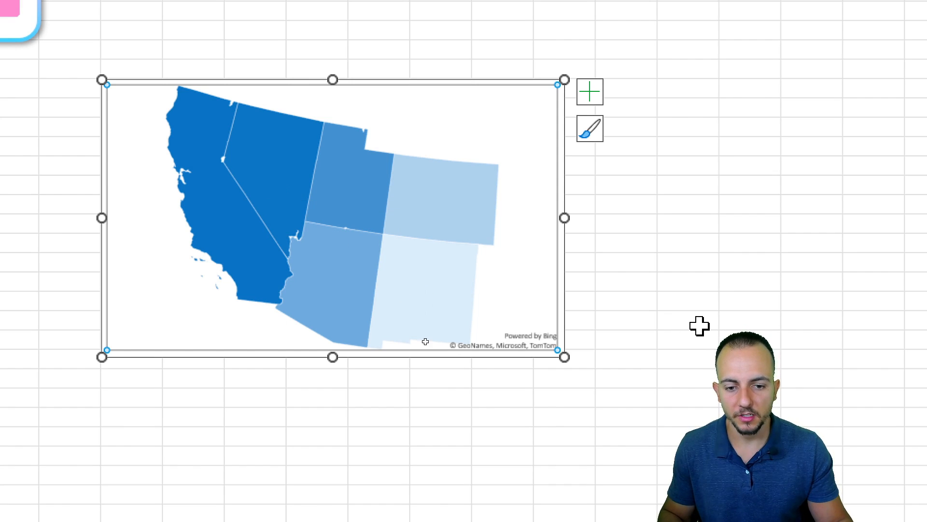
drag(455, 259, 396, 276)
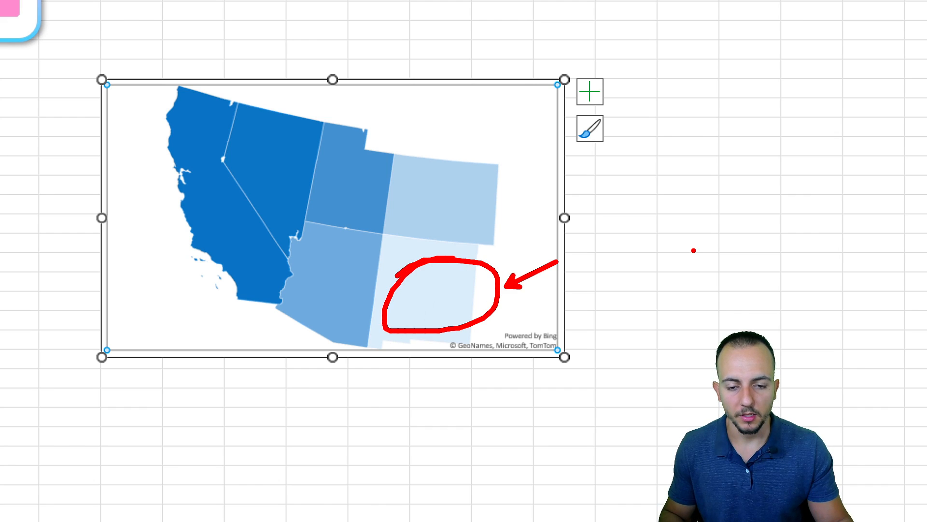
key(Escape)
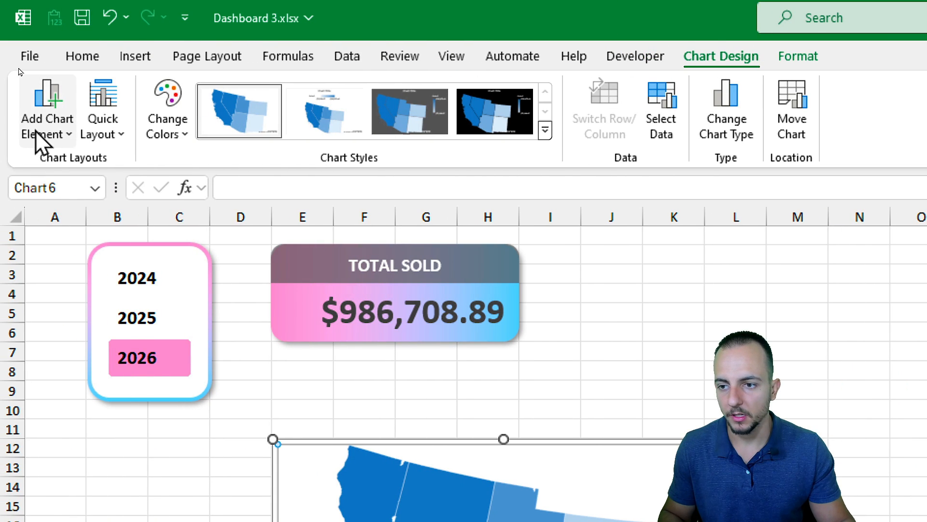
Add data labels showing the sales values to the states on the map chart.
click(43, 131)
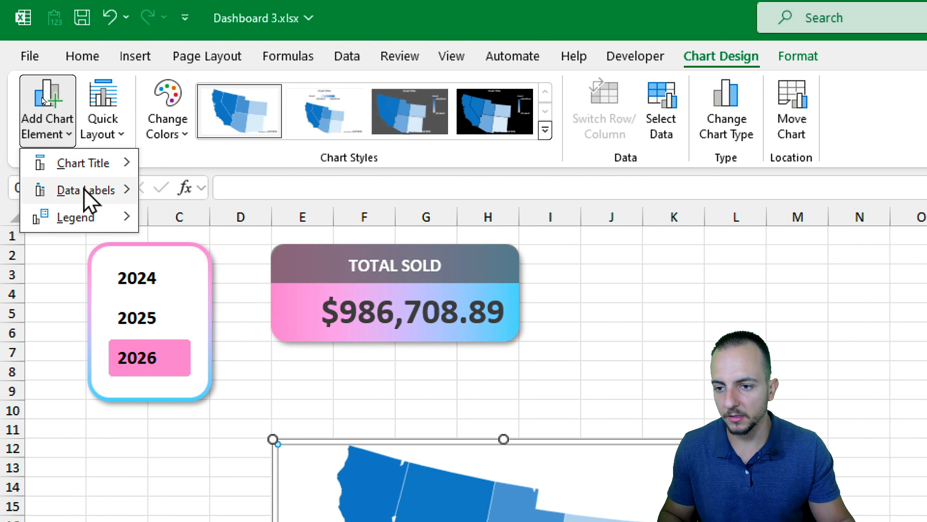
mouse_move(84, 193)
click(258, 256)
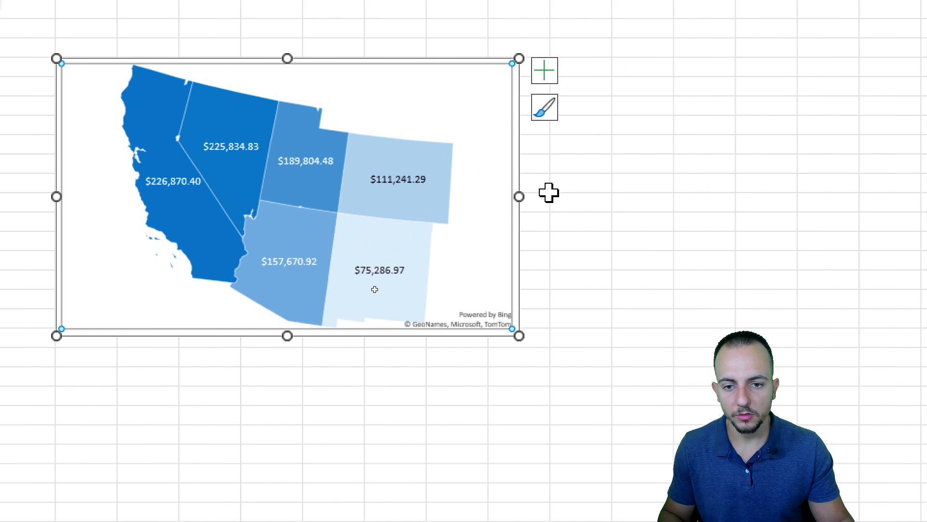
Include the category name alongside the value in the map's data labels and set the separator to New Line.
mouse_move(394, 178)
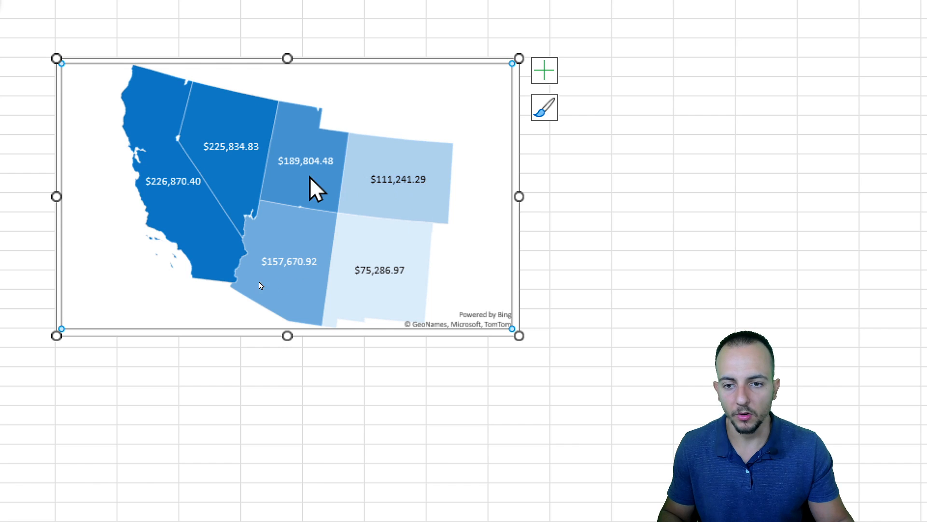
click(391, 184)
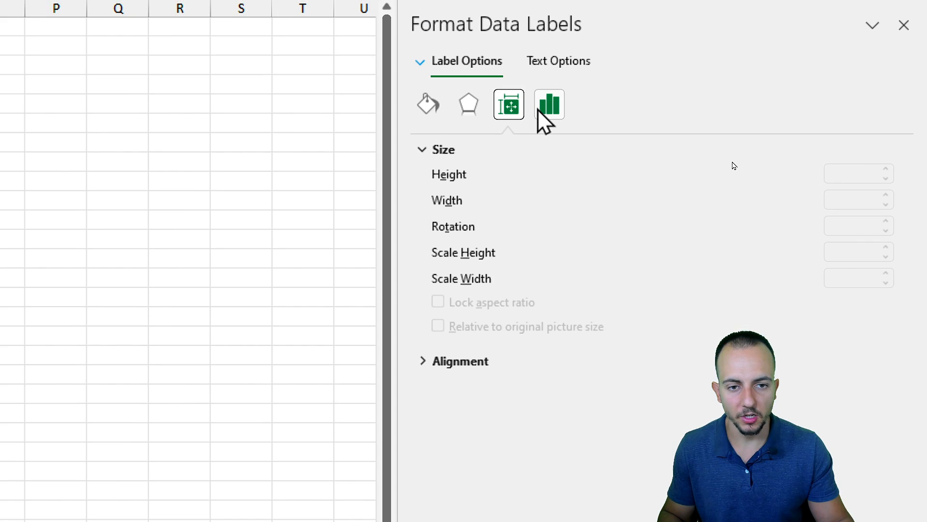
click(541, 108)
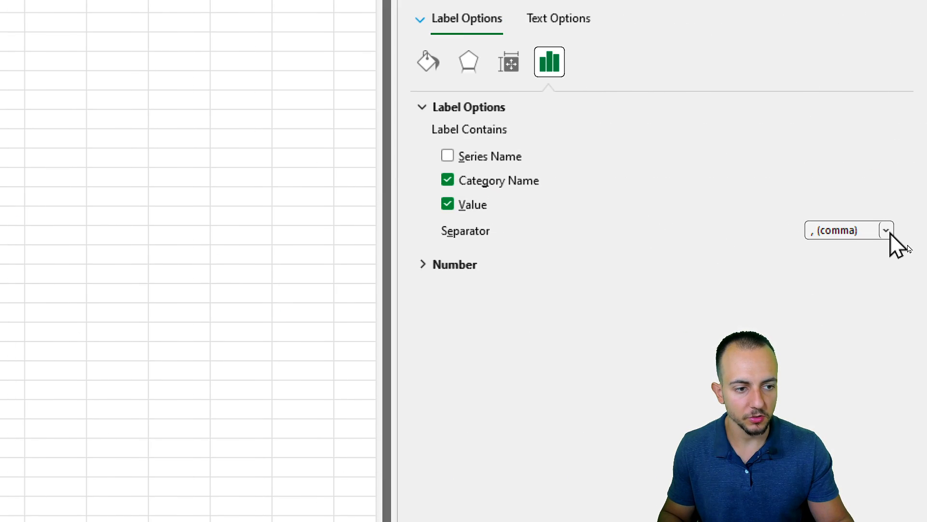
click(886, 231)
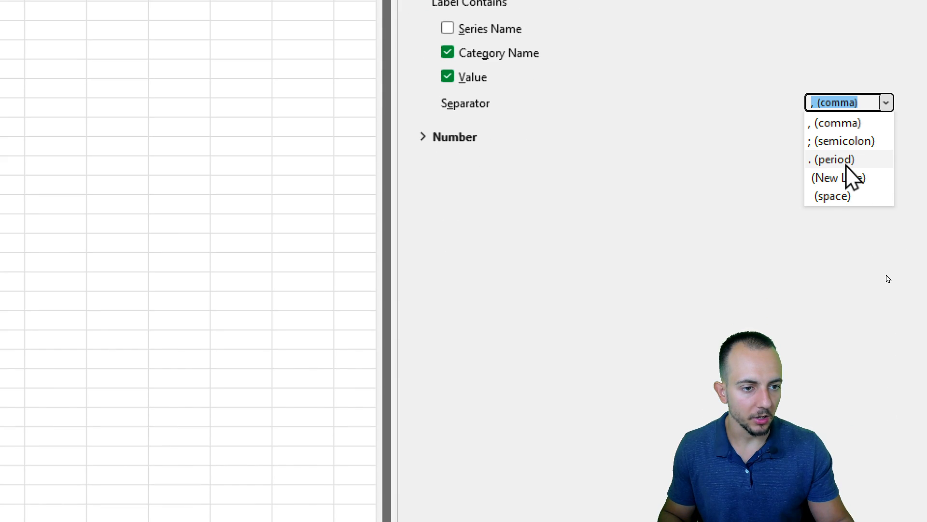
click(850, 179)
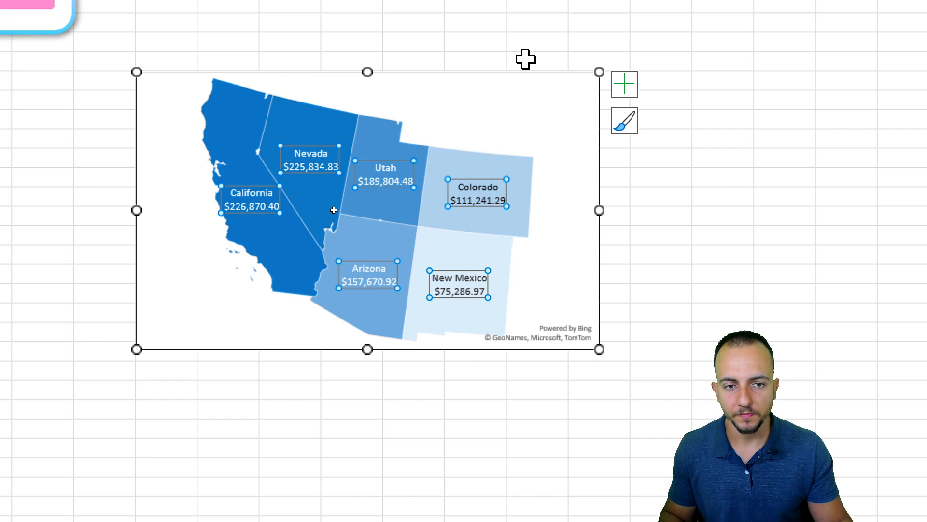
Apply the first outer shadow preset to the map chart area.
click(547, 99)
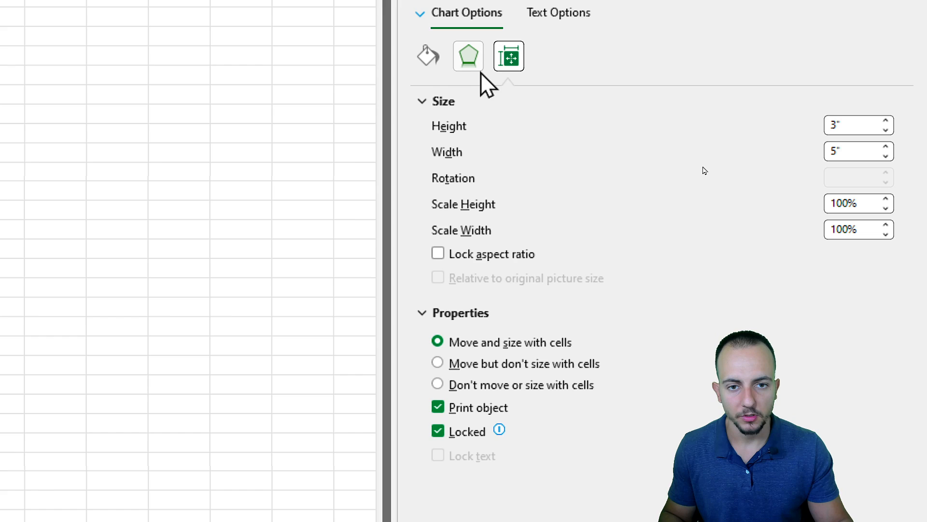
click(472, 67)
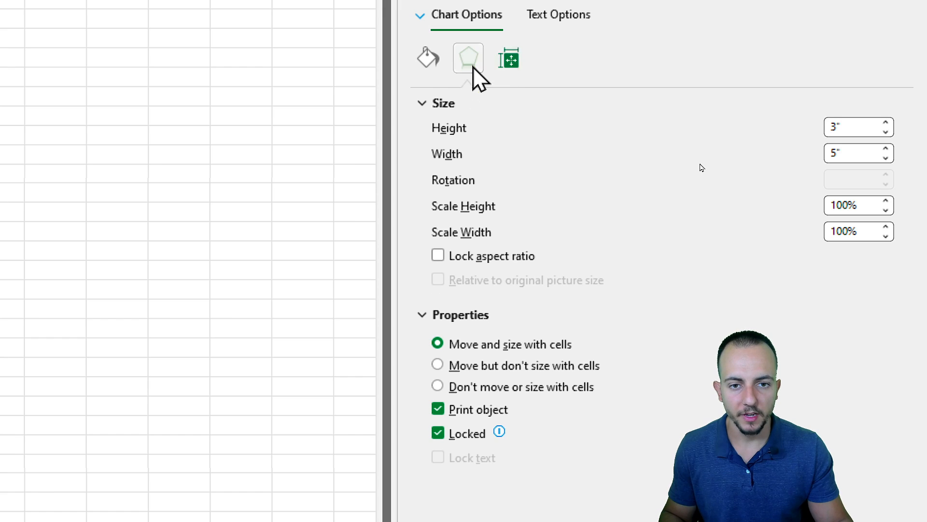
click(867, 128)
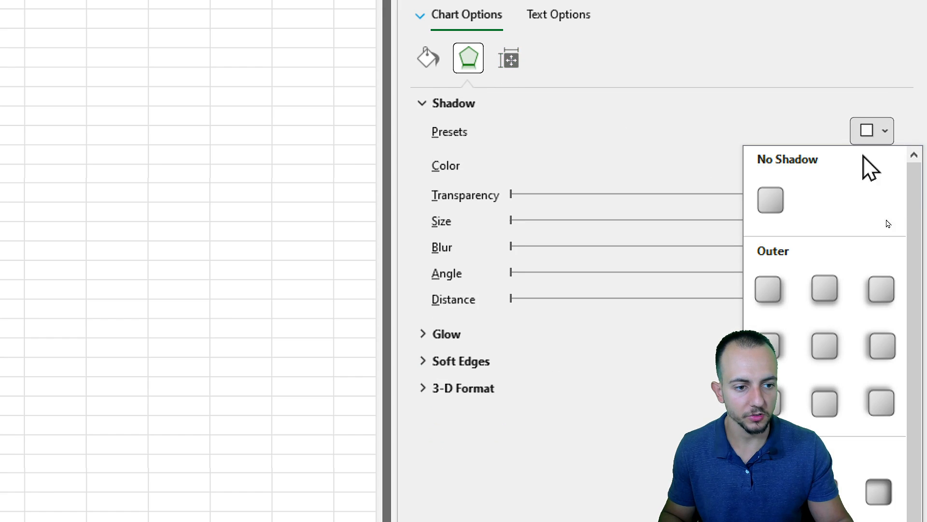
click(776, 280)
Give the map chart area a gradient line border and reduce its gradient to two end stops.
click(427, 73)
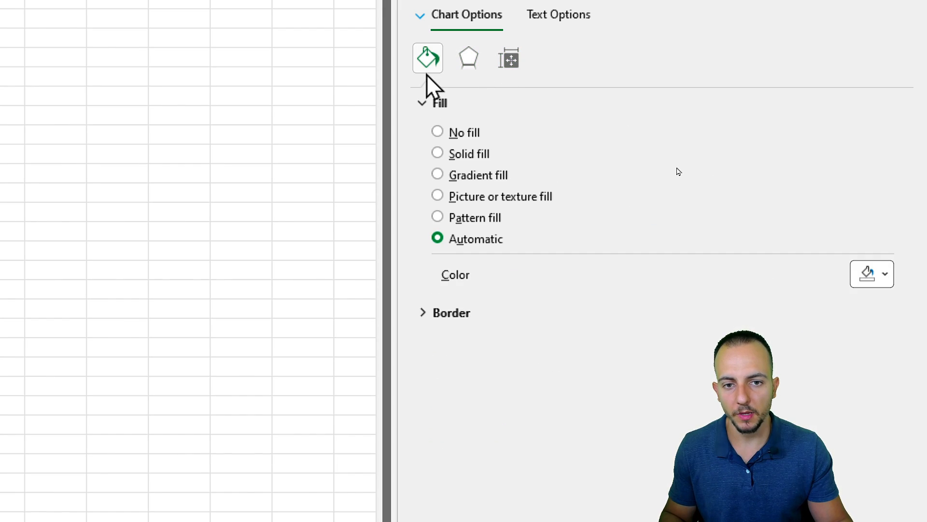
click(433, 102)
click(436, 132)
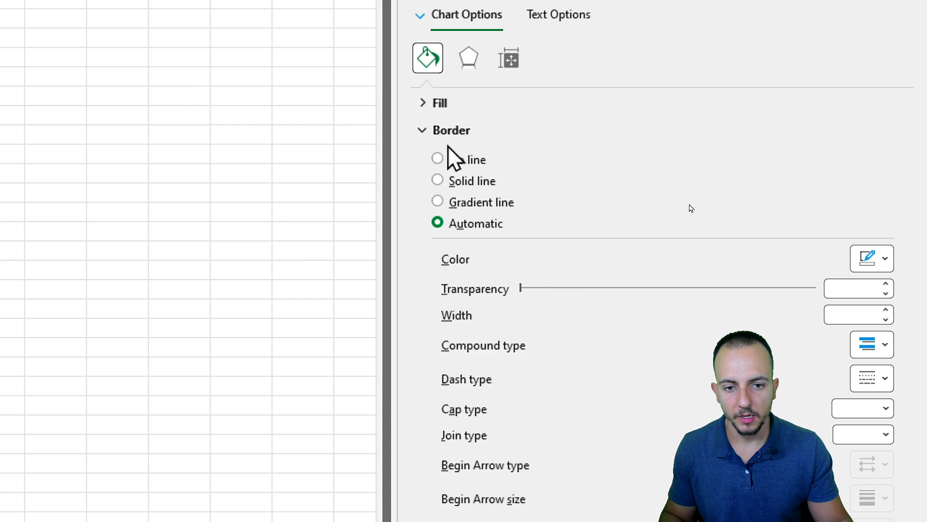
click(486, 200)
scroll(660, 463, down, 3)
scroll(662, 474, down, 3)
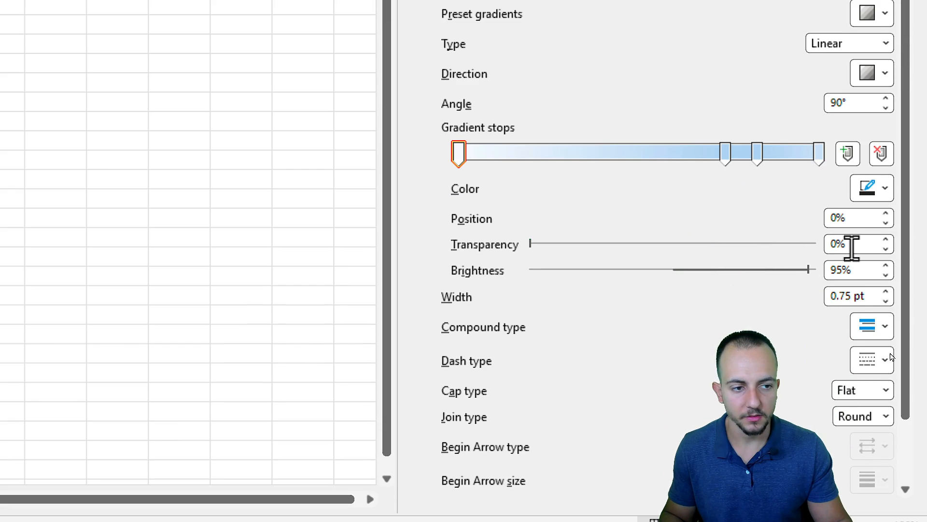
click(882, 154)
click(882, 153)
drag(768, 152, 407, 143)
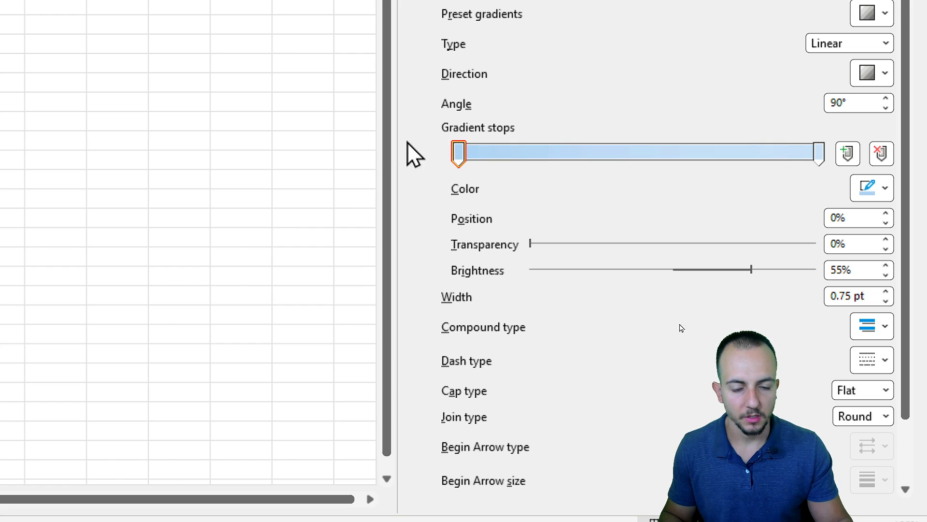
Color the border gradient's first stop pink and its last stop light blue.
click(888, 189)
click(846, 488)
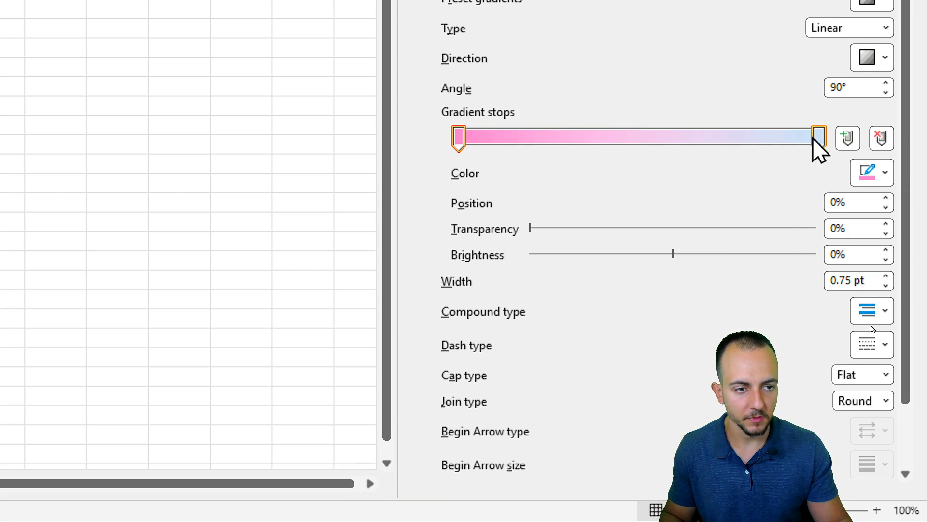
click(817, 139)
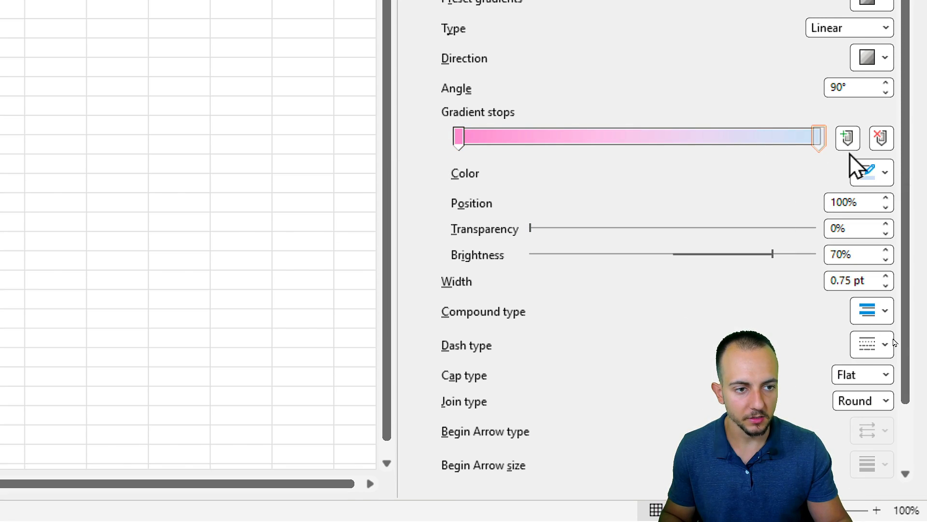
click(874, 169)
click(865, 396)
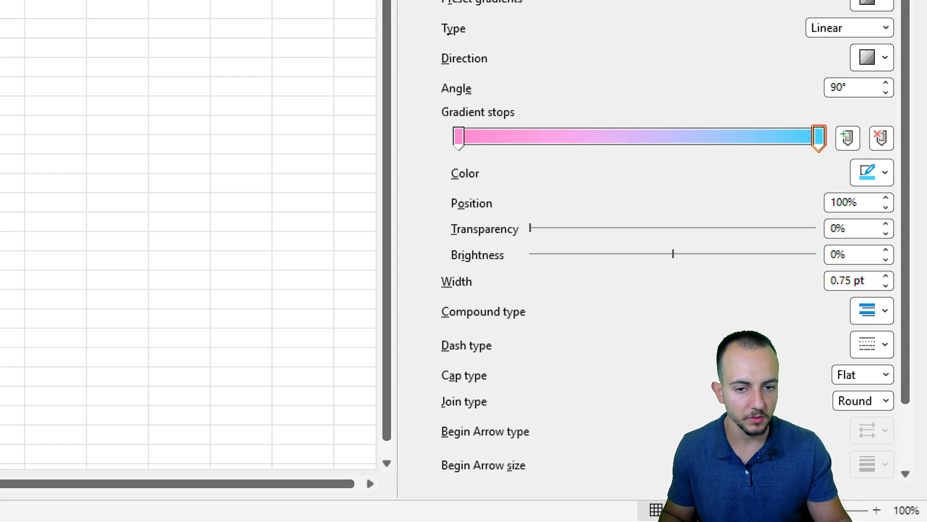
Thicken the map chart's gradient border to about 2.25 pt.
scroll(512, 321, down, 3)
scroll(503, 325, up, 3)
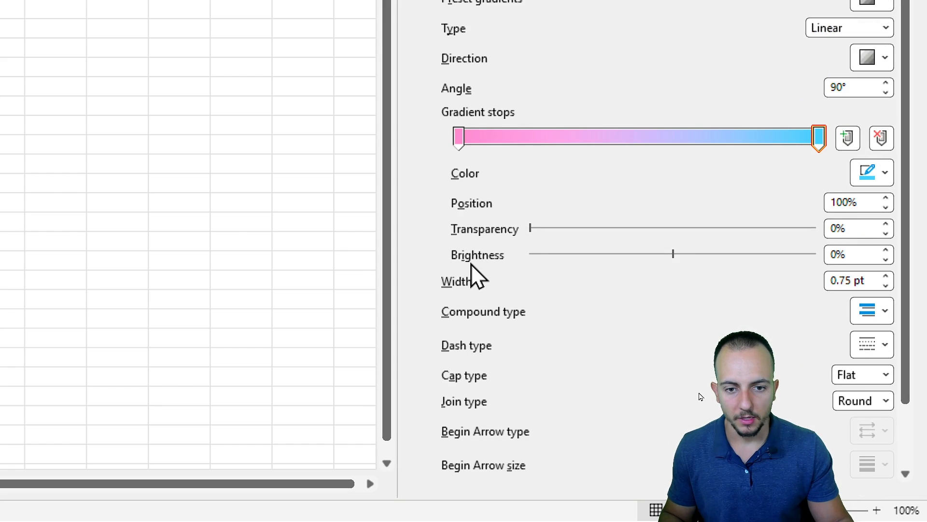
scroll(609, 361, down, 3)
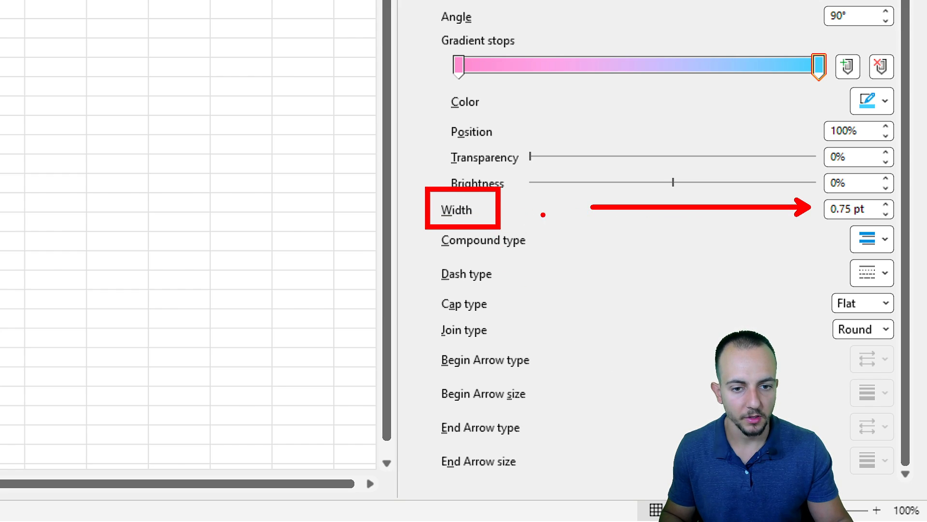
click(887, 205)
click(886, 205)
click(887, 205)
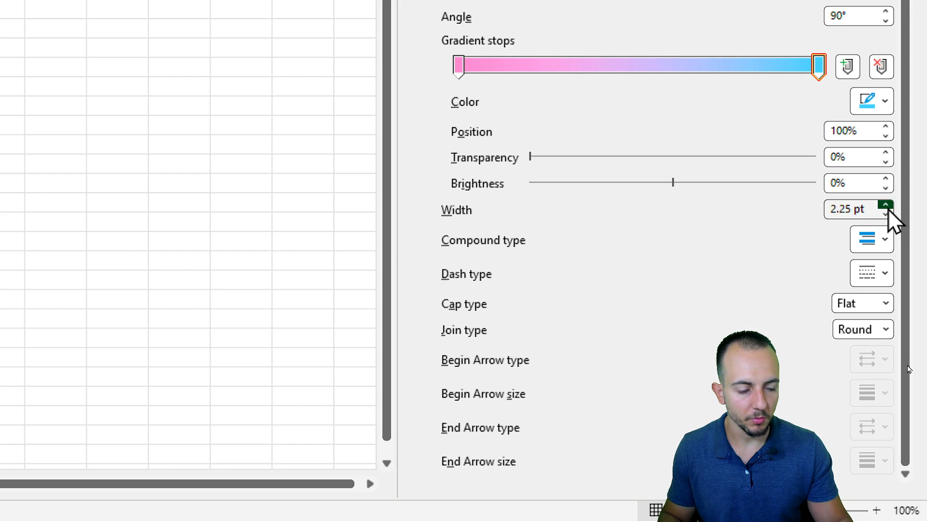
click(887, 214)
click(887, 214)
click(887, 204)
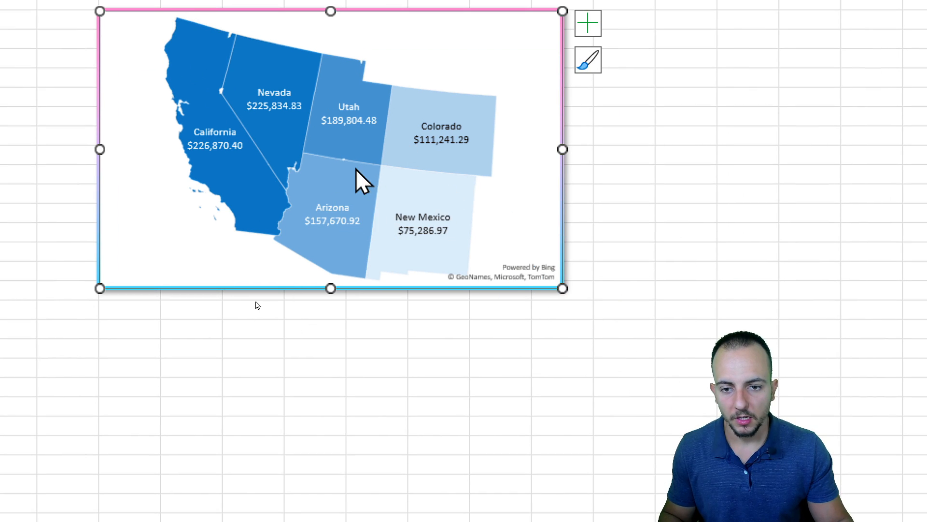
Change the series color scale of the map chart's Series 1 to Diverging (3-color).
click(511, 329)
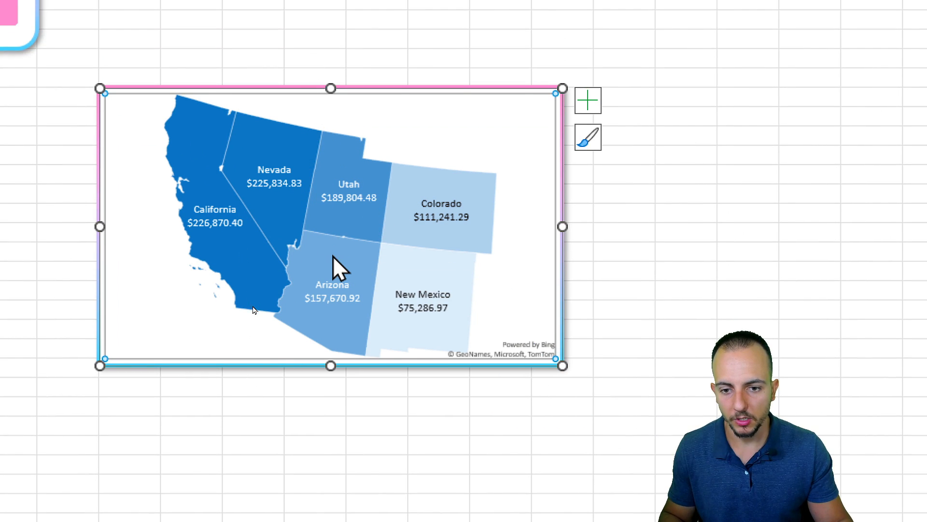
click(332, 256)
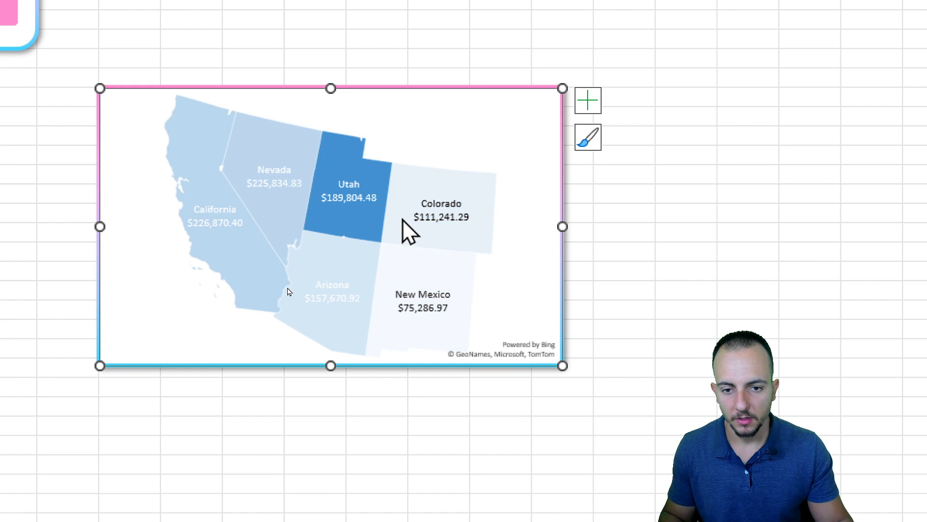
click(310, 253)
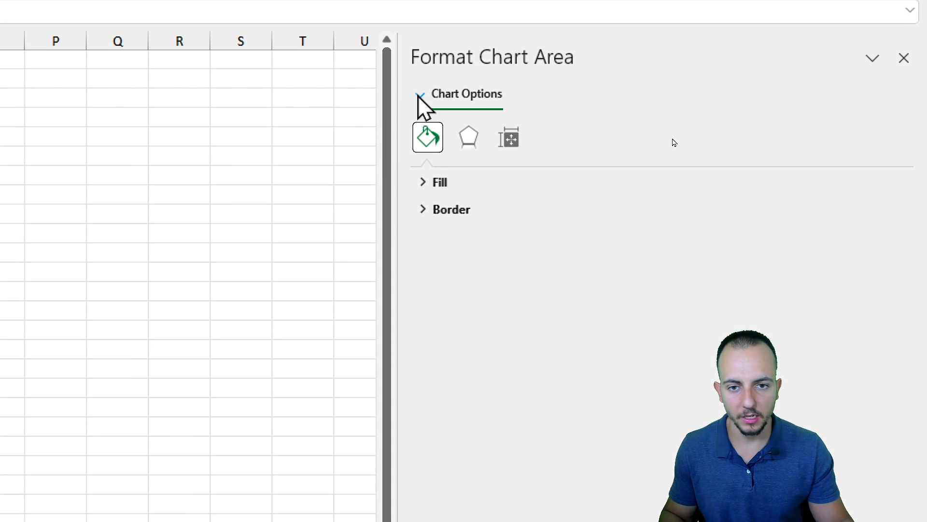
click(420, 96)
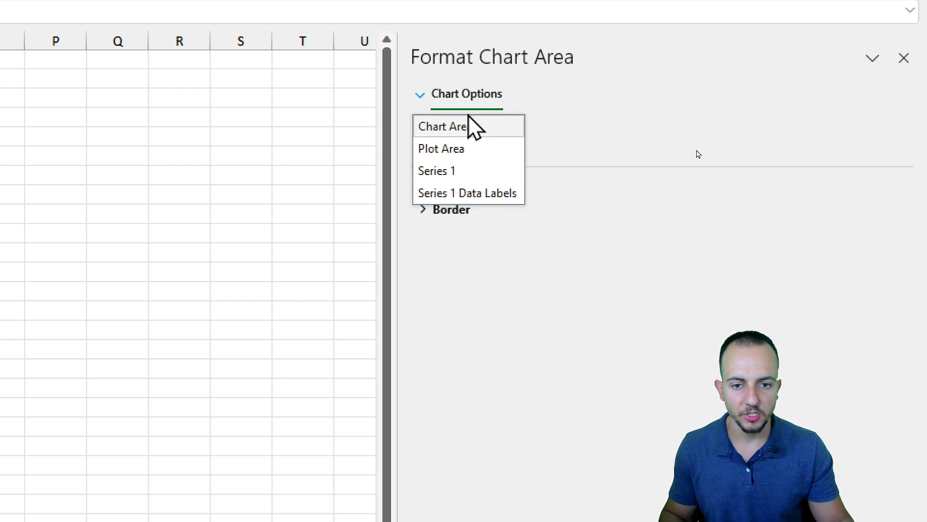
click(473, 170)
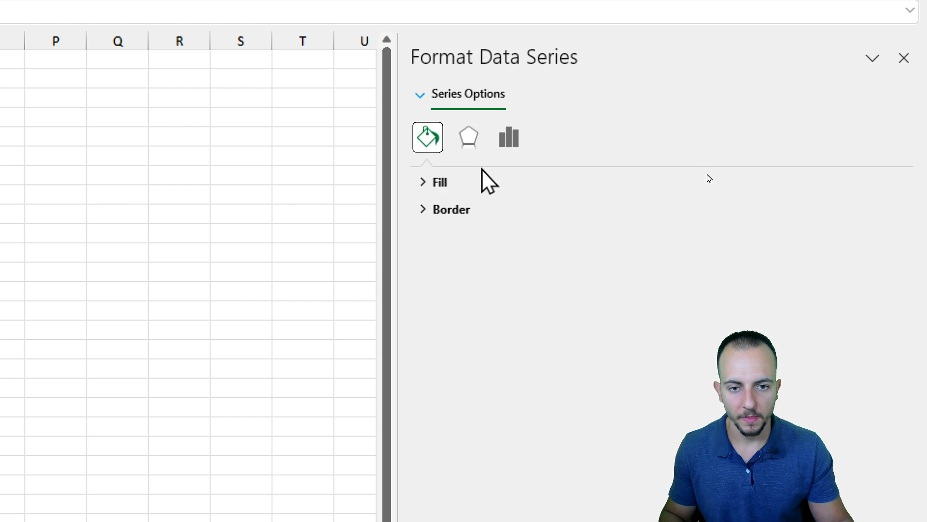
click(501, 147)
click(460, 211)
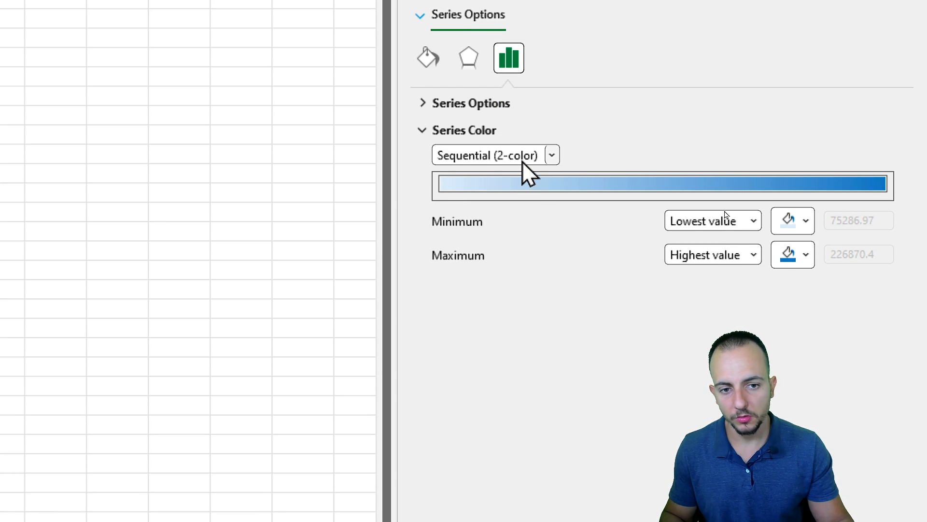
click(522, 159)
click(527, 193)
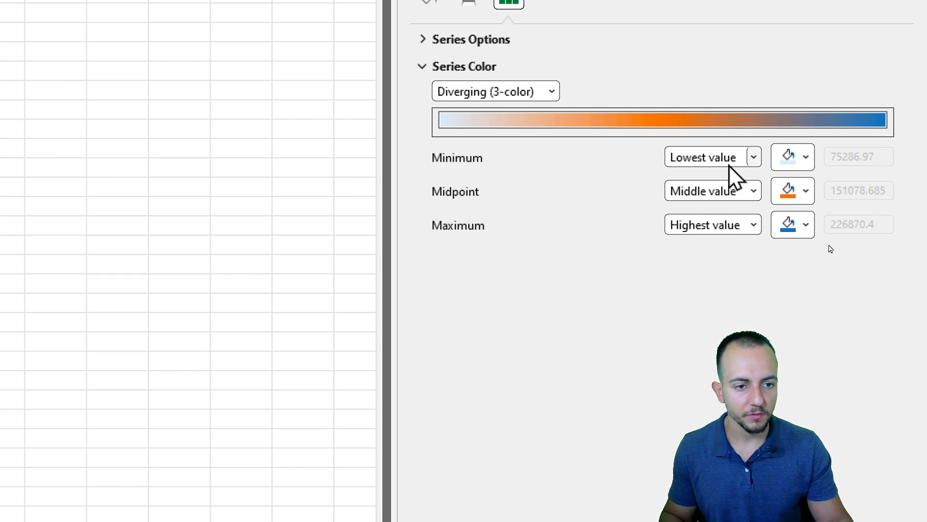
Color the map's diverging scale pink for the minimum, yellow for the midpoint and light blue for the maximum.
click(796, 160)
click(783, 297)
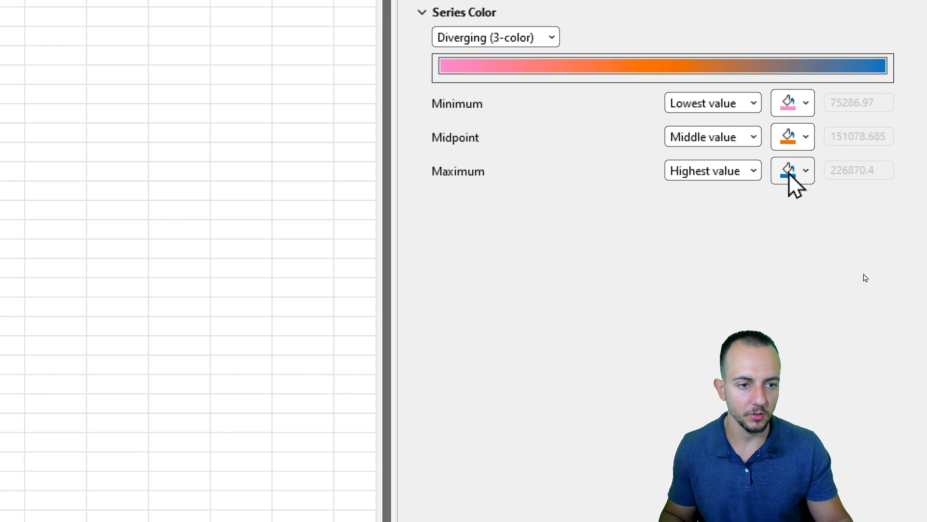
click(791, 139)
click(816, 362)
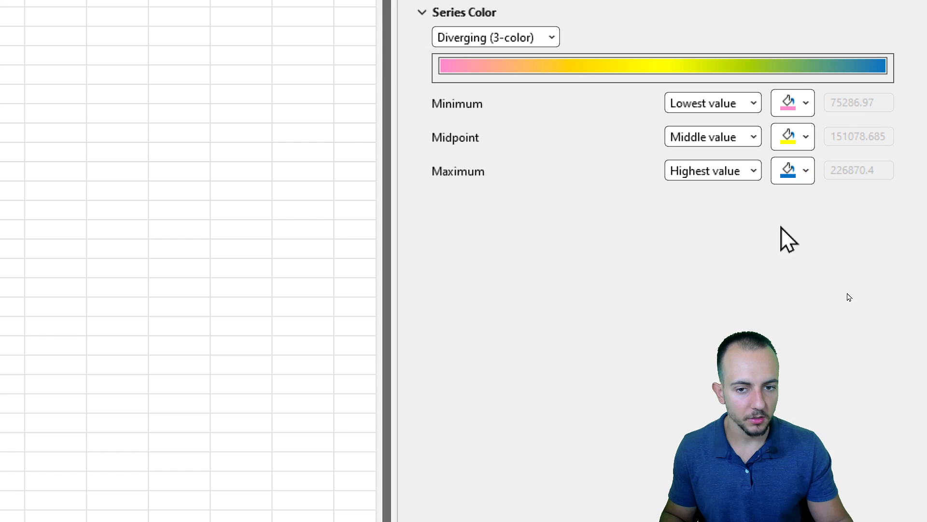
click(783, 166)
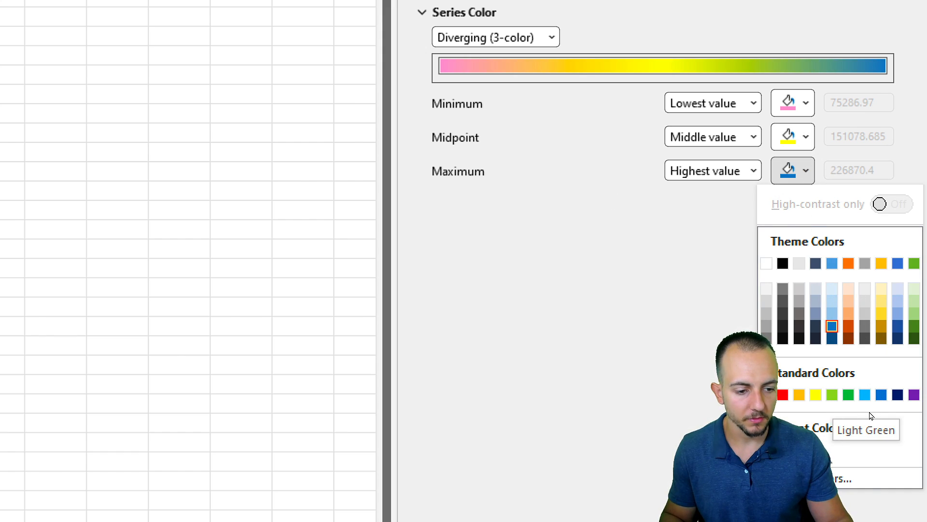
click(865, 395)
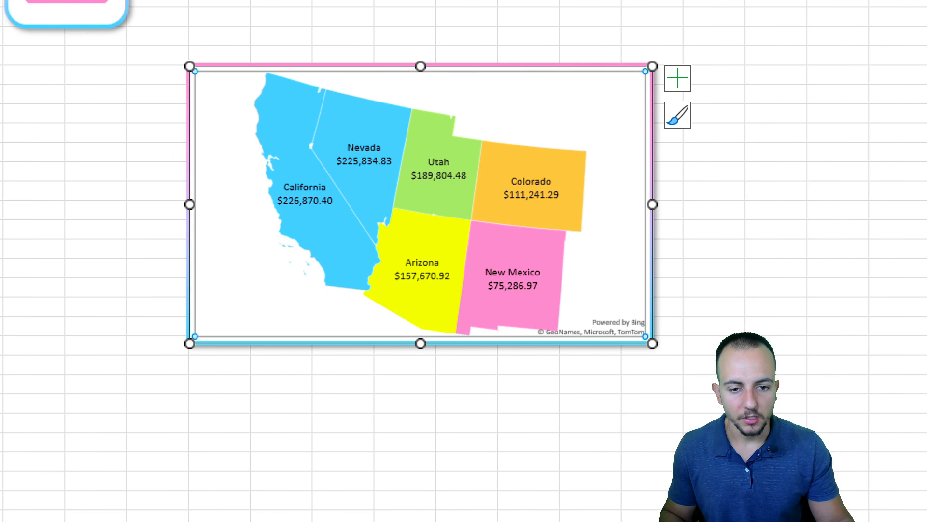
drag(506, 246, 584, 285)
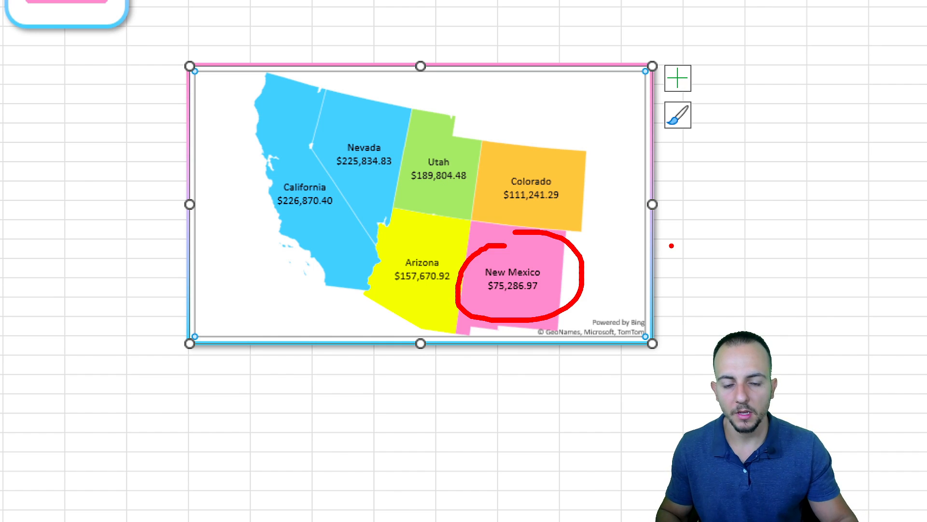
mouse_move(431, 242)
mouse_down()
mouse_move(437, 251)
mouse_move(371, 236)
mouse_up()
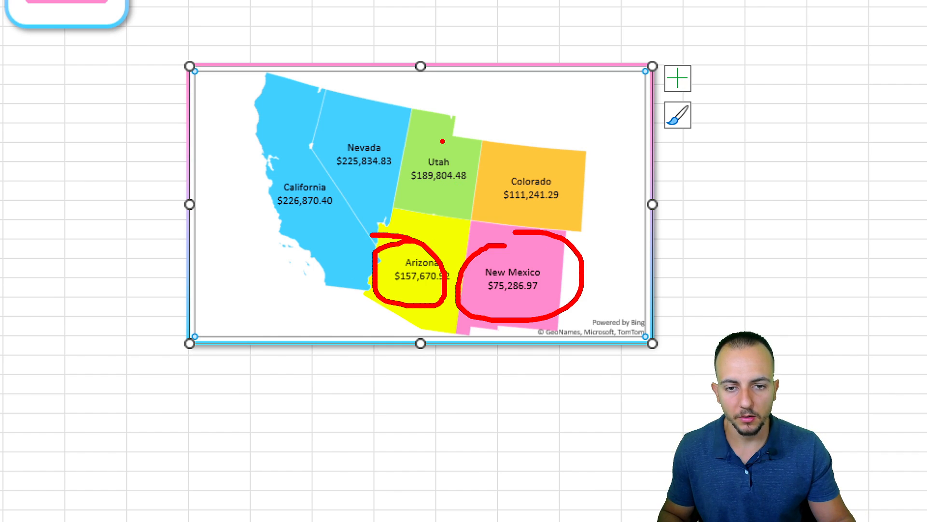
drag(441, 141, 425, 137)
drag(489, 212, 488, 149)
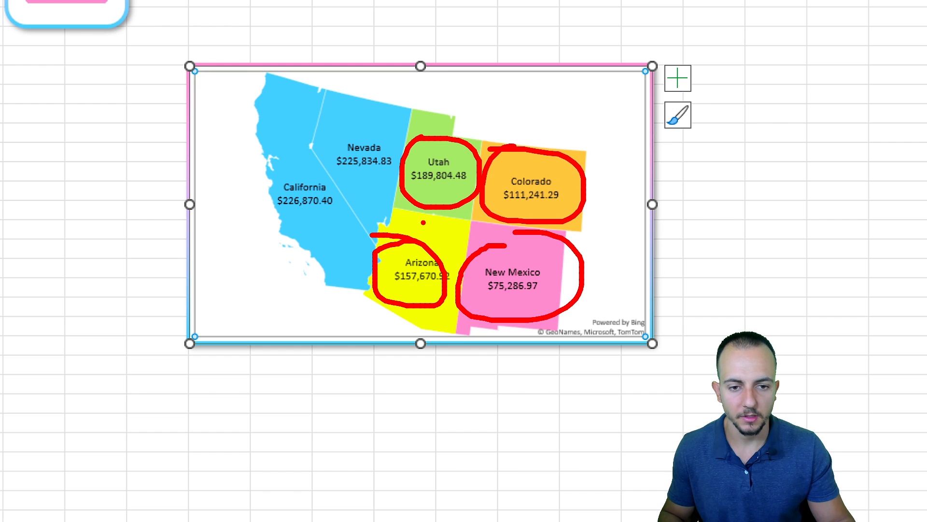
mouse_move(321, 96)
mouse_down()
mouse_move(387, 193)
mouse_move(317, 100)
mouse_up()
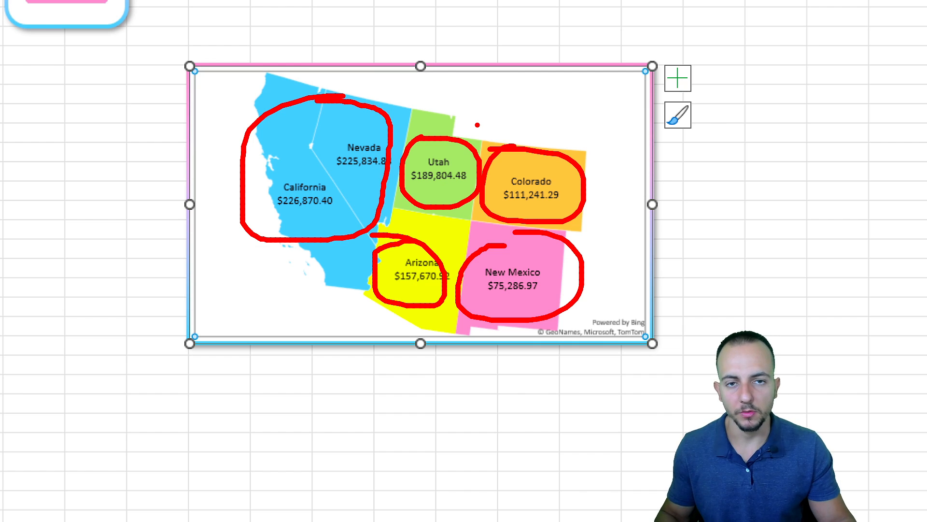
key(Escape)
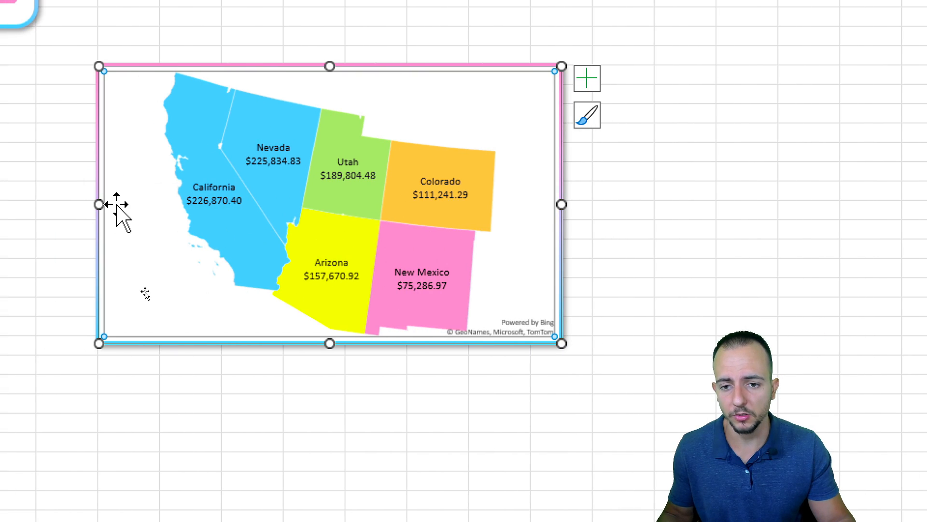
mouse_move(379, 211)
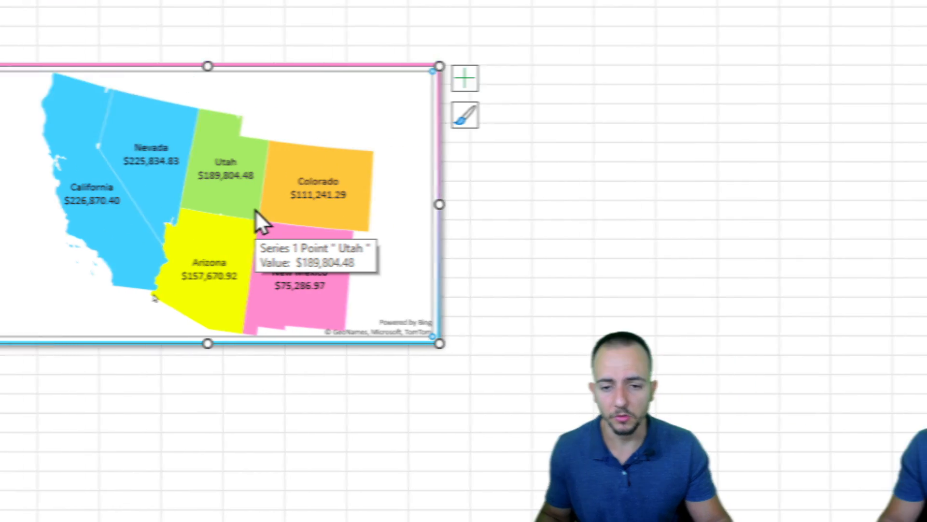
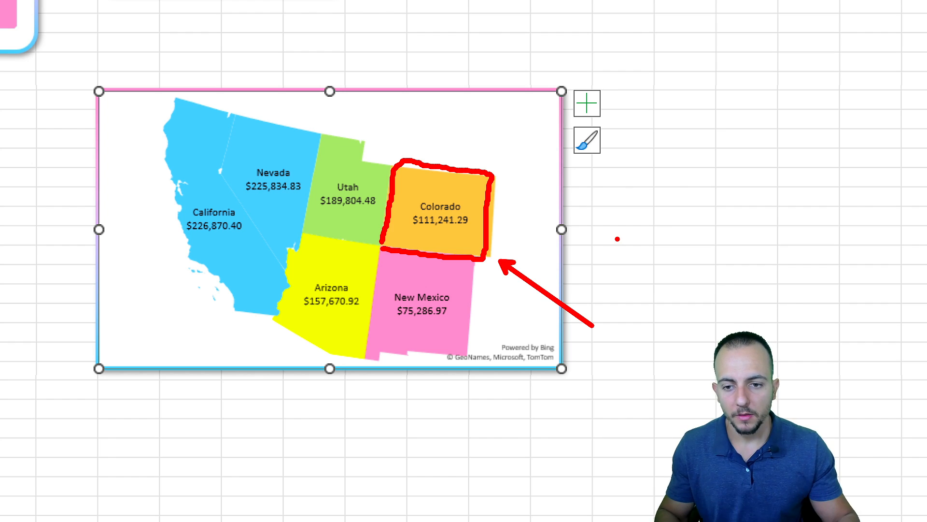
key(Escape)
Select the Colorado, New Mexico, Arizona, Utah, Nevada and California shapes on the map one at a time.
click(417, 184)
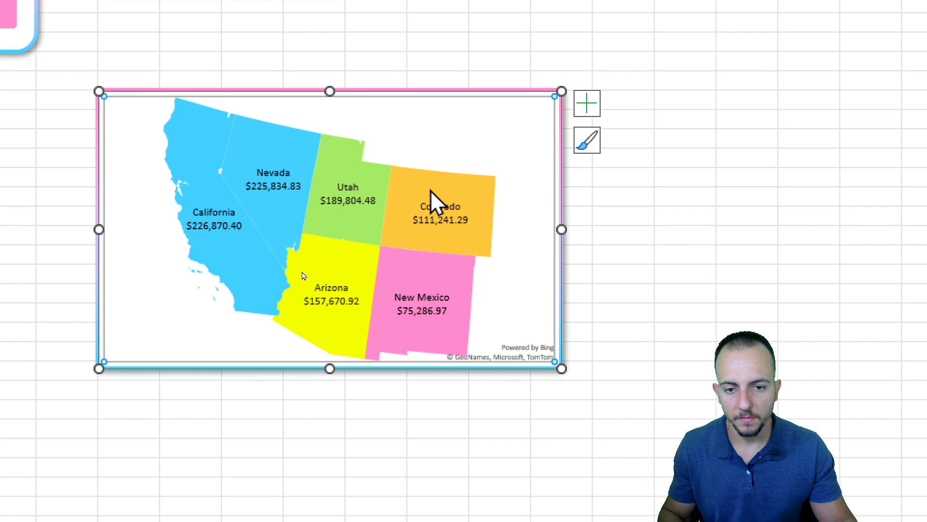
click(417, 184)
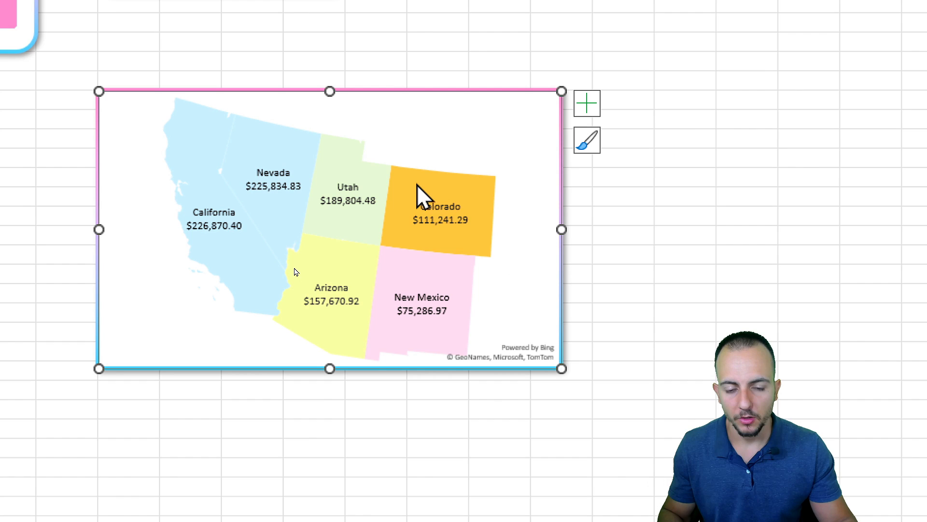
click(408, 279)
click(346, 261)
click(347, 224)
click(288, 220)
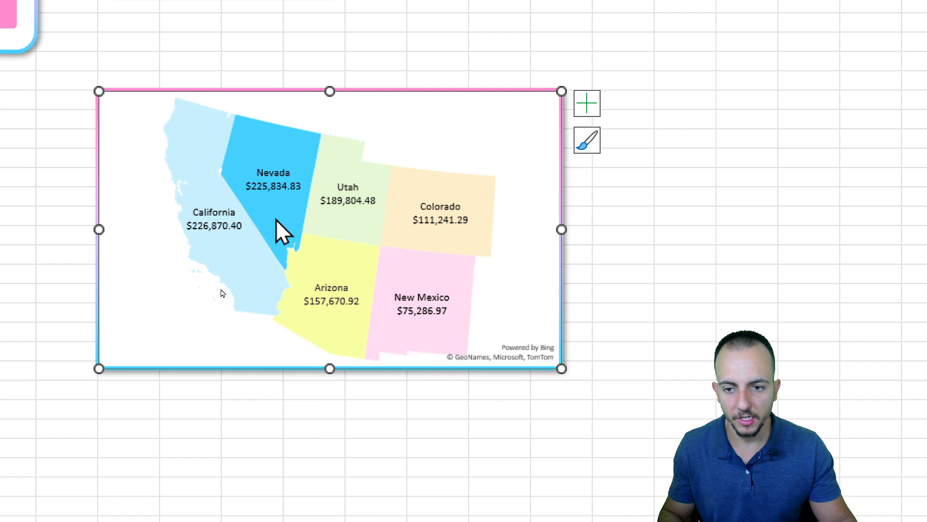
click(252, 237)
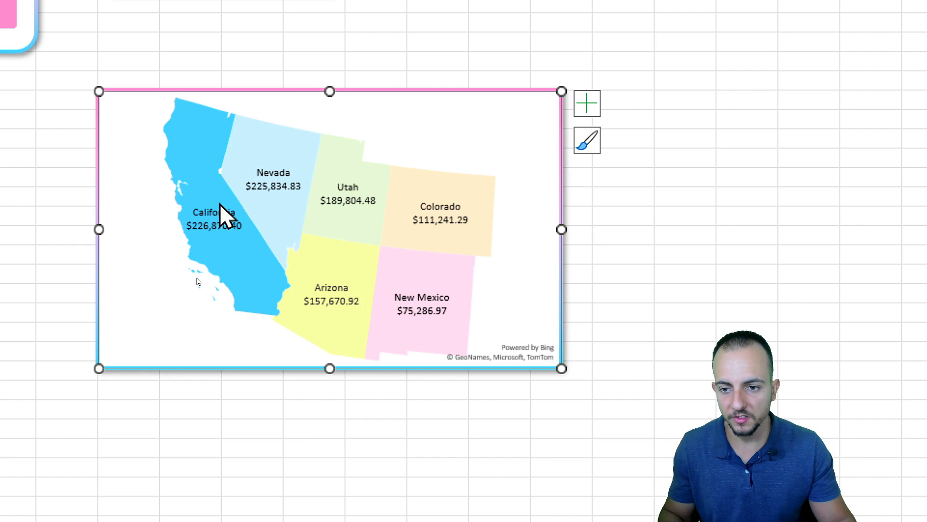
Give the map series a solid line border and a shadow preset with a 45° angle, 4 pt blur and 3 pt distance.
click(209, 316)
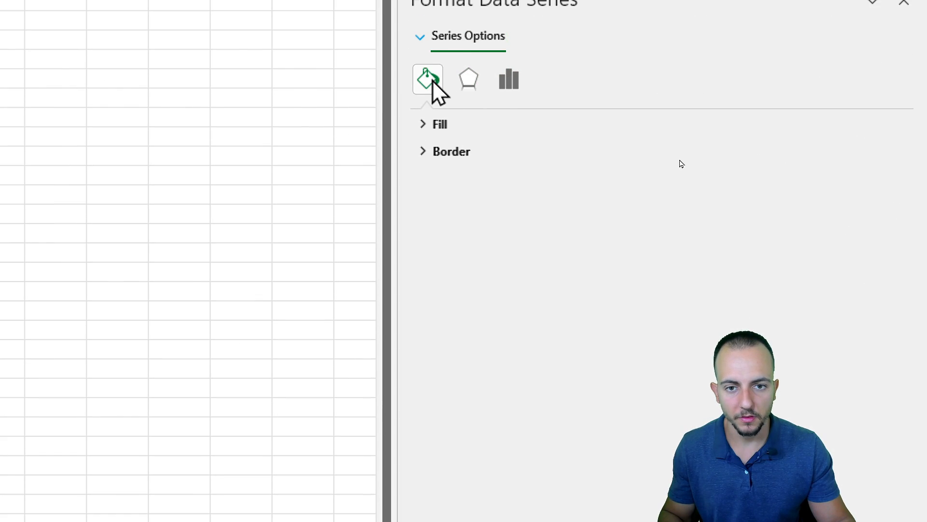
click(455, 151)
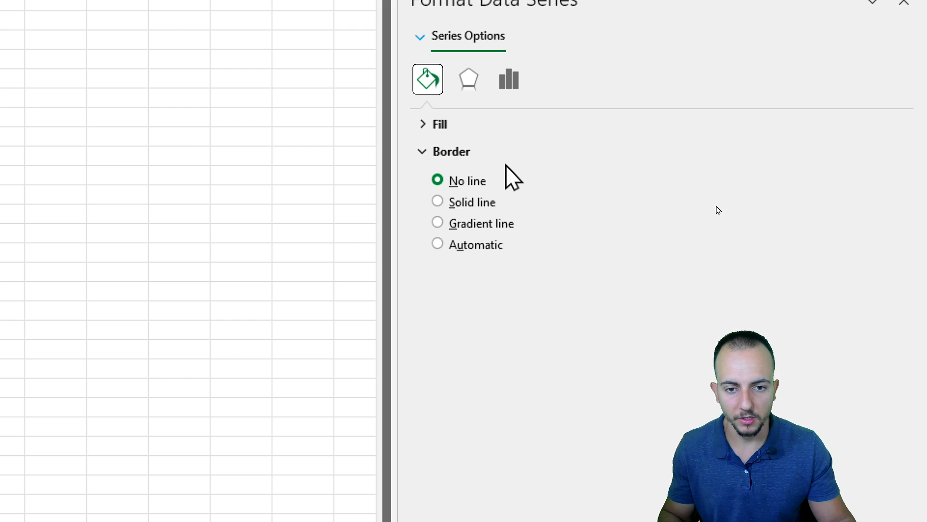
click(467, 203)
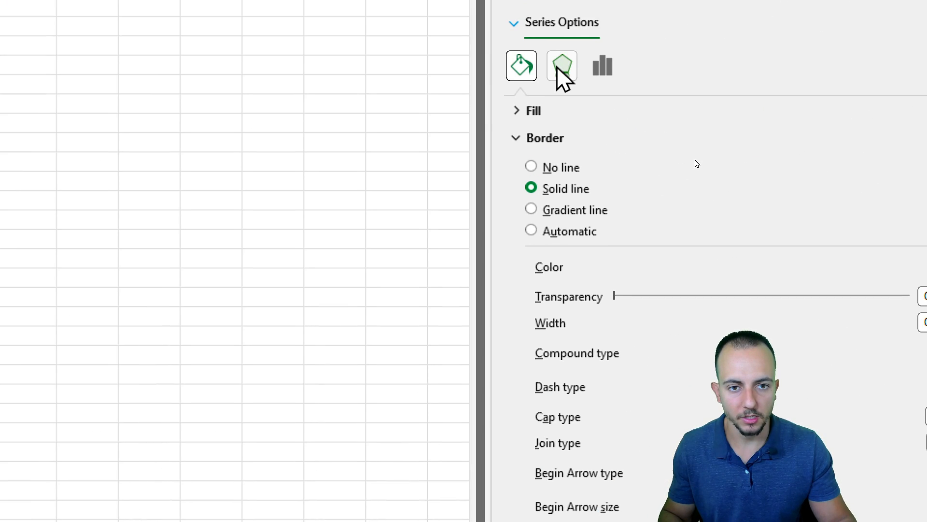
click(559, 68)
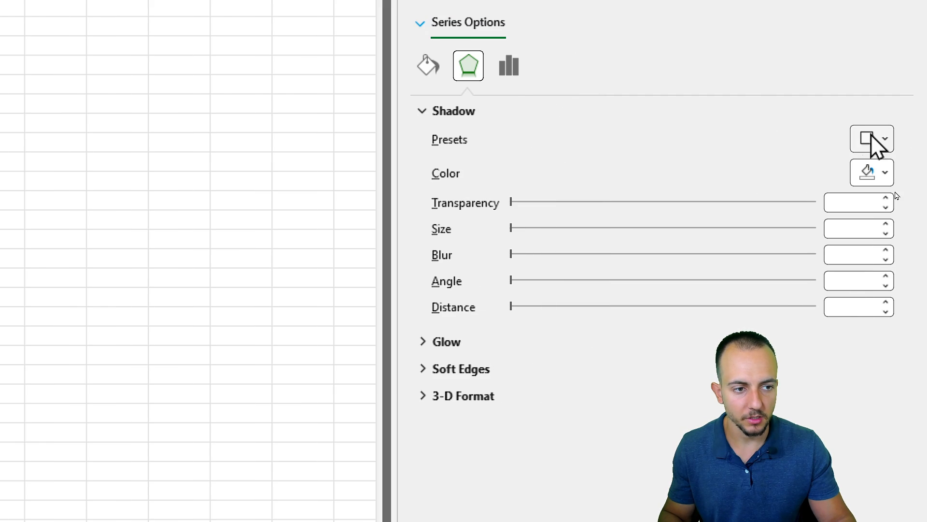
click(869, 141)
click(768, 297)
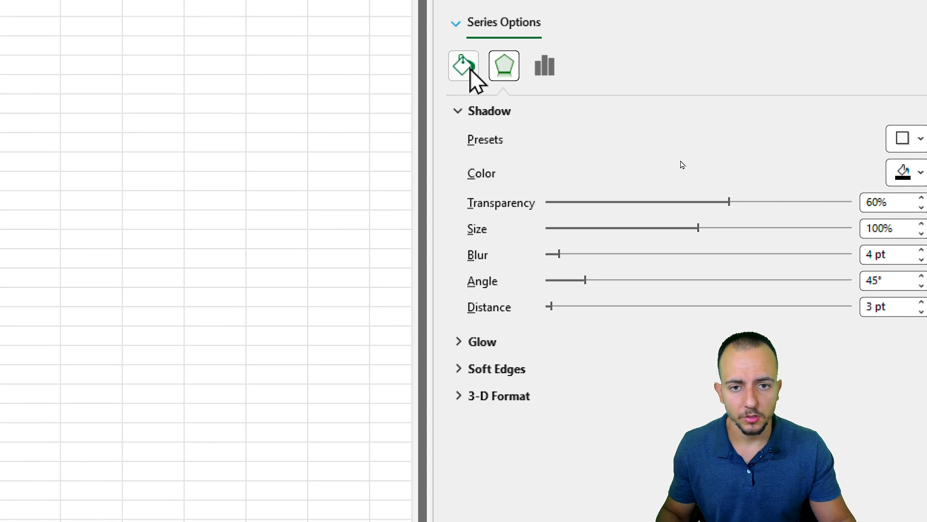
Set the map series' solid border to white at 1 pt width and finish formatting the series.
click(465, 67)
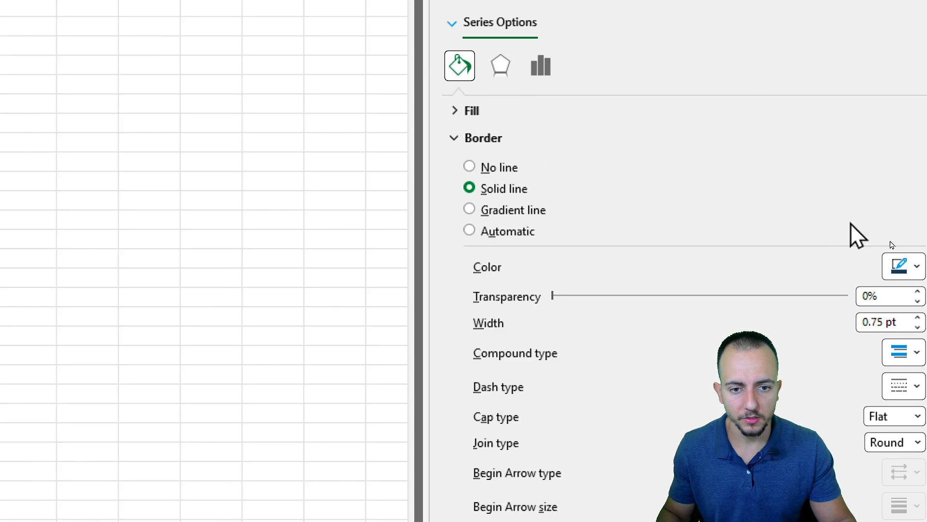
click(887, 266)
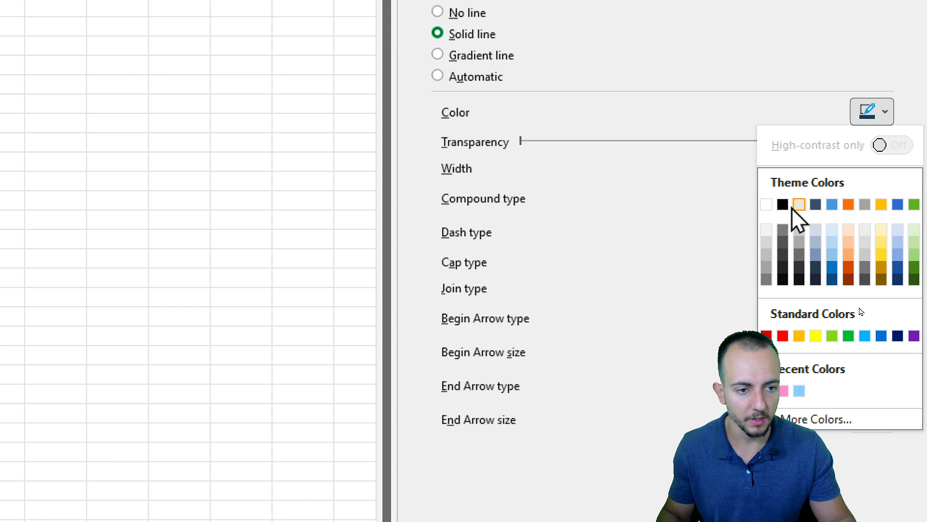
click(783, 205)
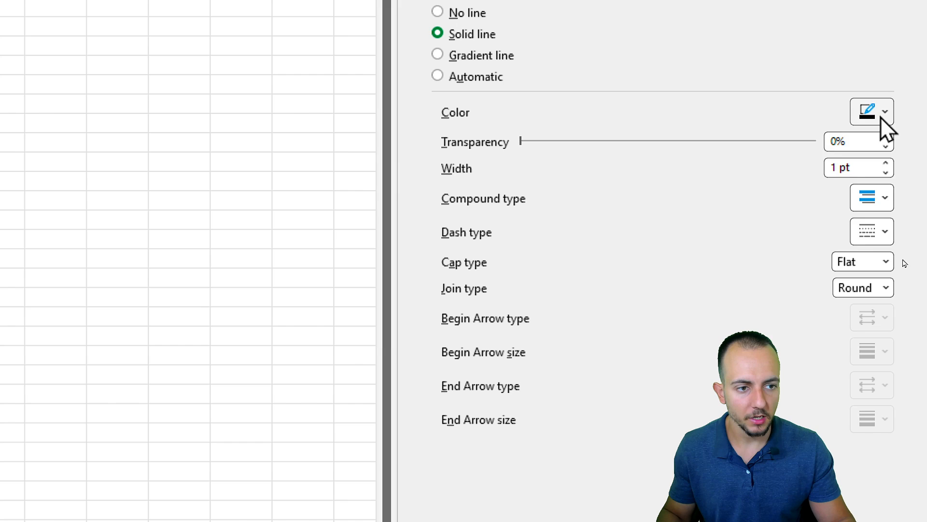
click(884, 113)
click(770, 208)
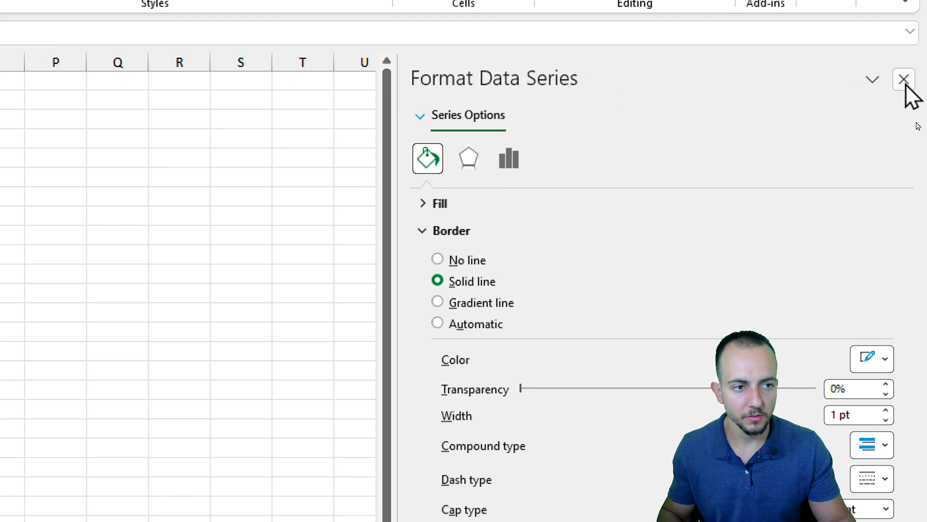
click(904, 87)
click(462, 391)
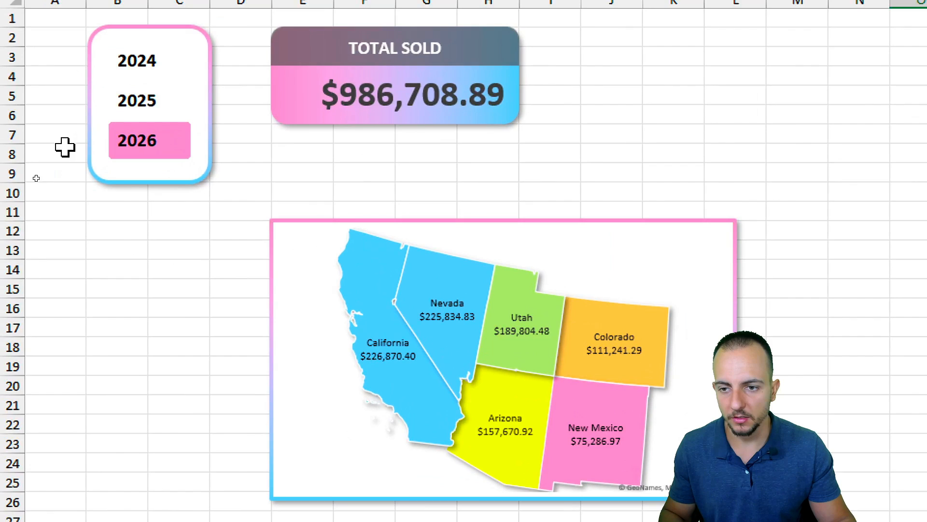
Filter the dashboard to 2025 and move the map chart up to just beneath the TOTAL SOLD card.
click(67, 163)
click(161, 222)
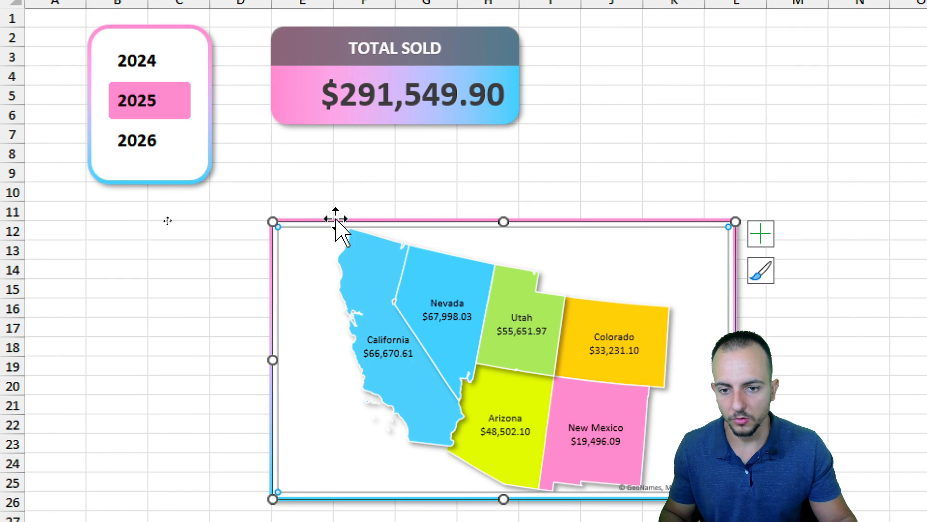
drag(336, 220, 309, 144)
Switch the year slicer repeatedly between 2024, 2025 and 2026 to check that the card and map respond.
click(162, 142)
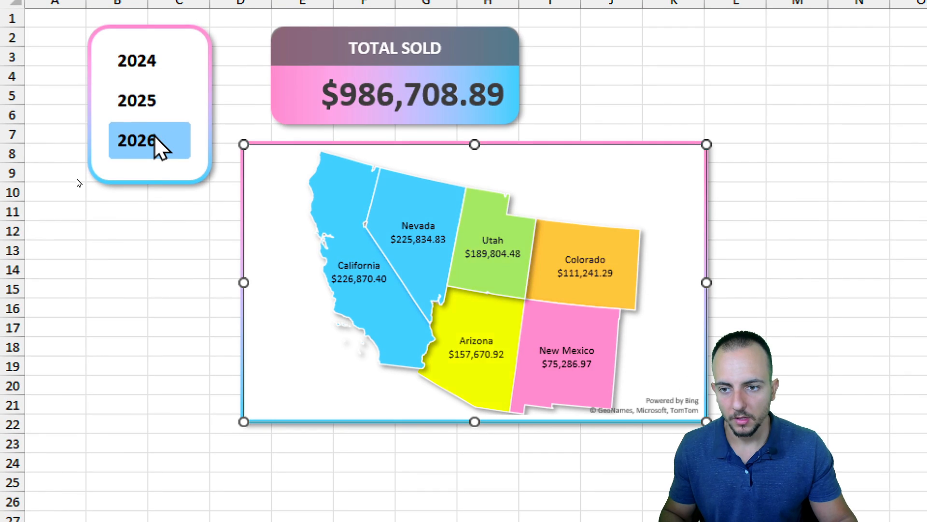
click(162, 102)
click(163, 73)
click(165, 101)
click(166, 137)
click(167, 103)
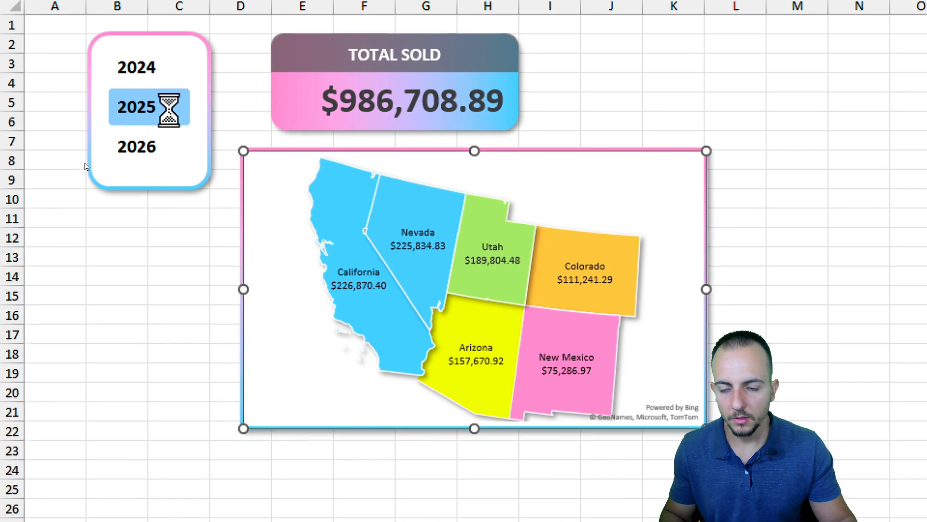
click(167, 72)
click(169, 101)
click(166, 137)
click(166, 101)
click(166, 73)
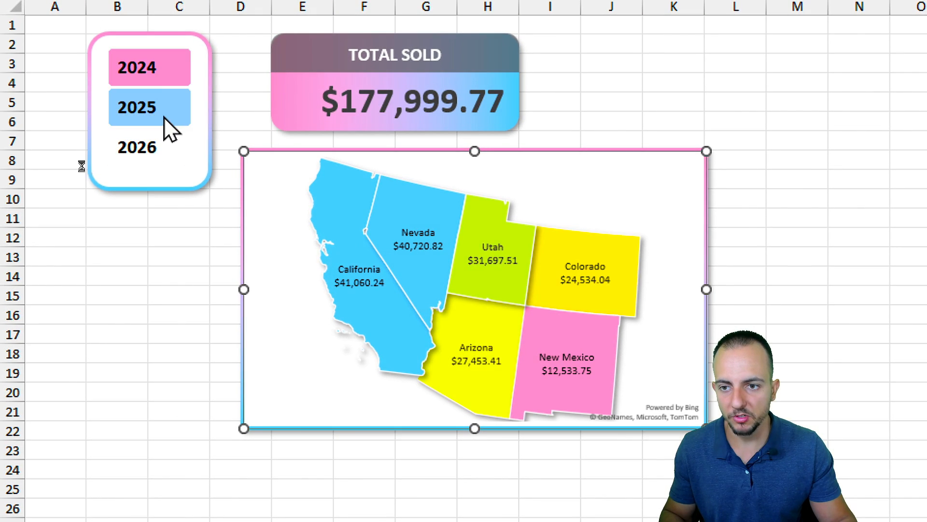
click(165, 107)
click(167, 145)
click(170, 112)
click(165, 77)
click(169, 114)
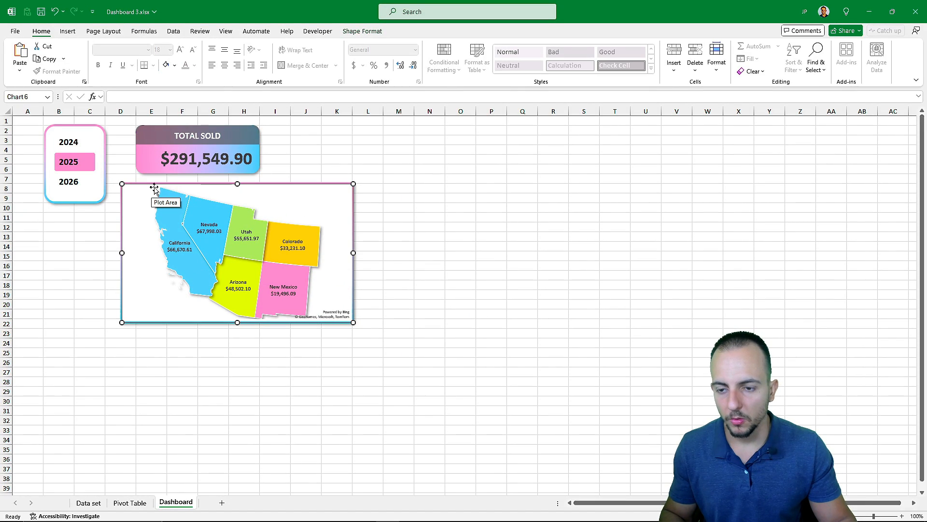
Move the map chart beside the TOTAL SOLD card and resize it to cover about columns I to Q down to row 20.
click(154, 188)
drag(185, 191, 307, 123)
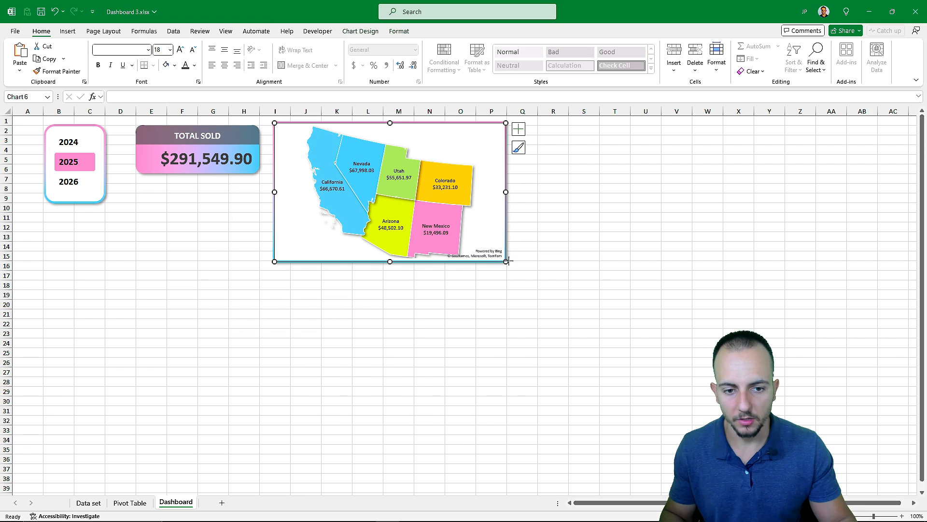
drag(506, 261, 662, 279)
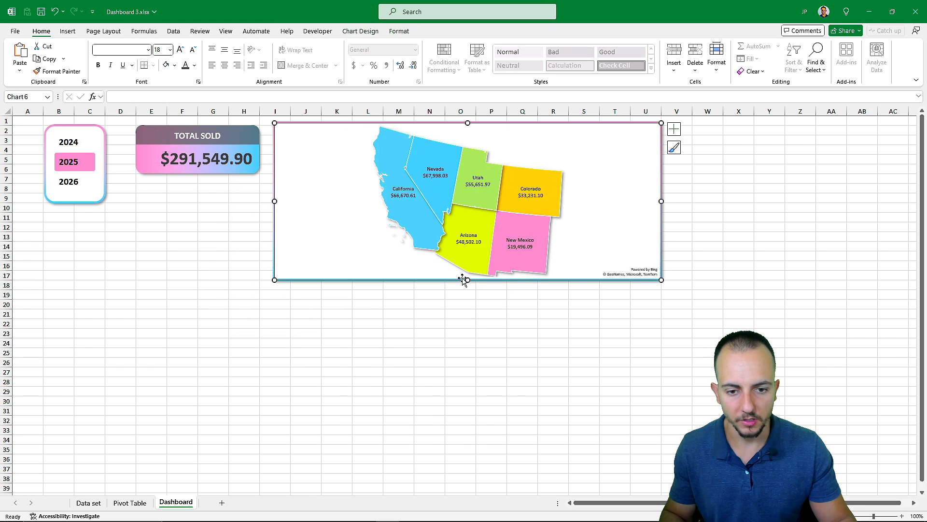
drag(466, 279, 467, 309)
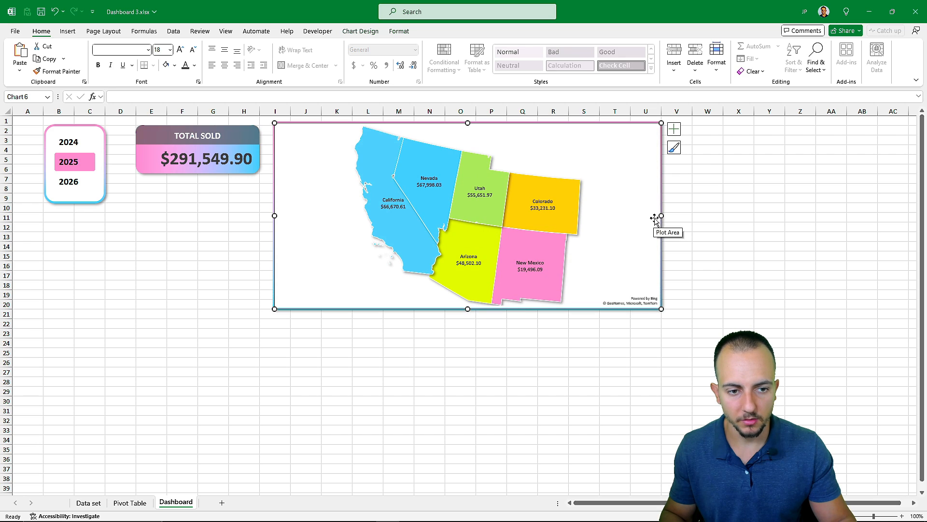
drag(655, 218, 528, 222)
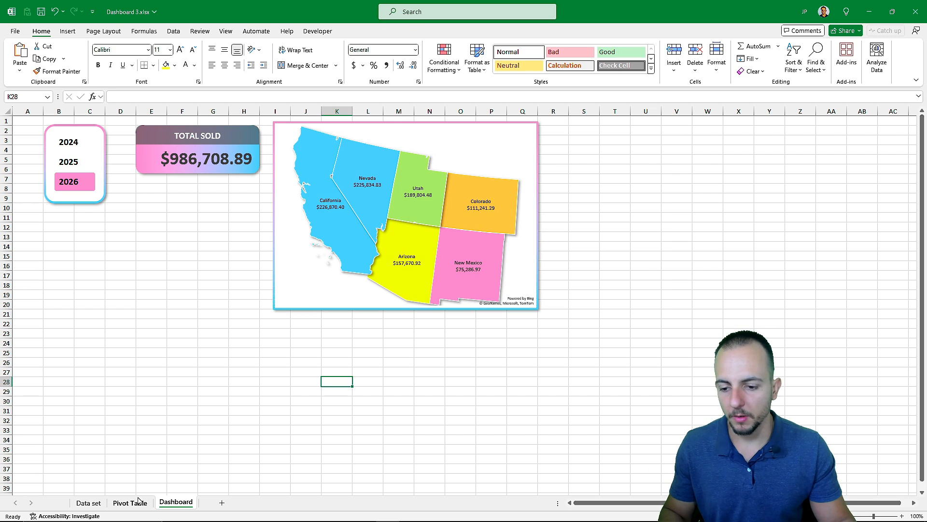
Examine the monthly pivot table on the Pivot Table sheet, including its month labels, Sum of Total and Average of Margin columns.
click(130, 502)
key(ctrl+q)
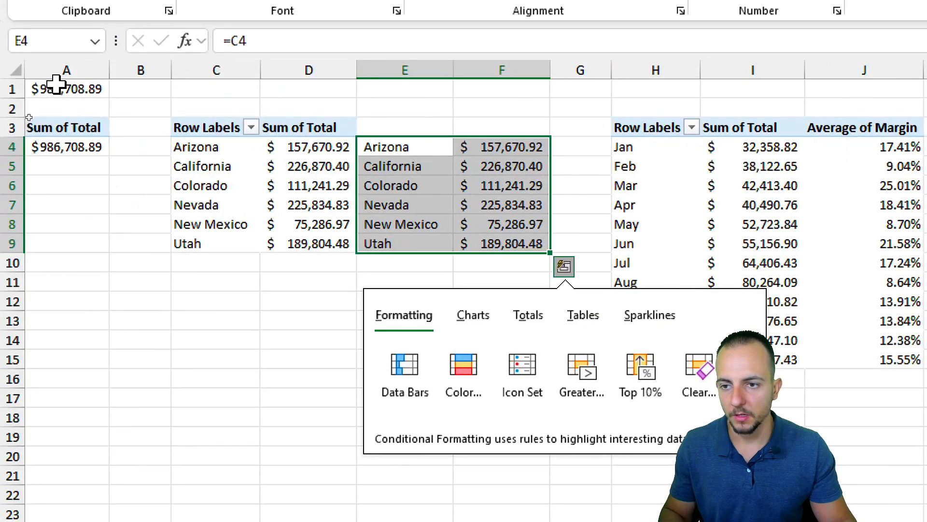
click(34, 111)
drag(244, 75, 505, 72)
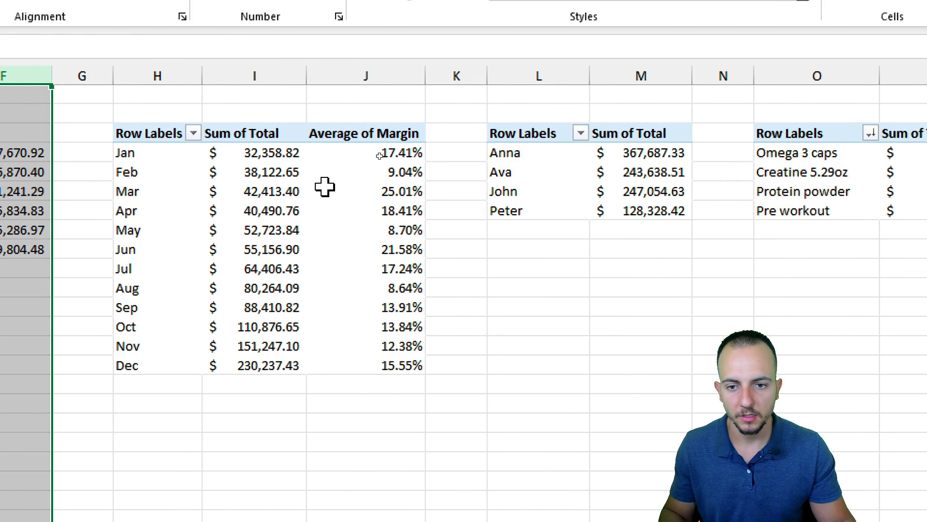
click(650, 76)
drag(152, 76, 416, 77)
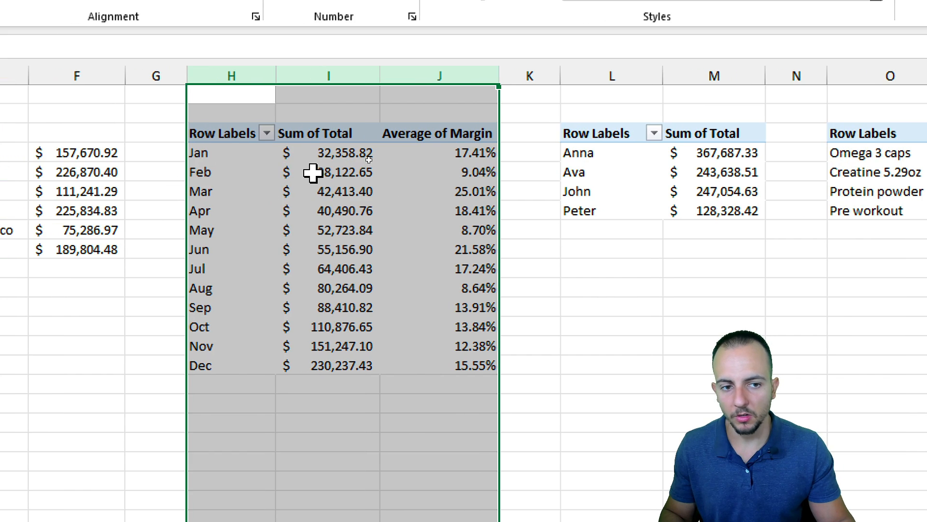
drag(228, 155, 231, 346)
drag(329, 172, 328, 269)
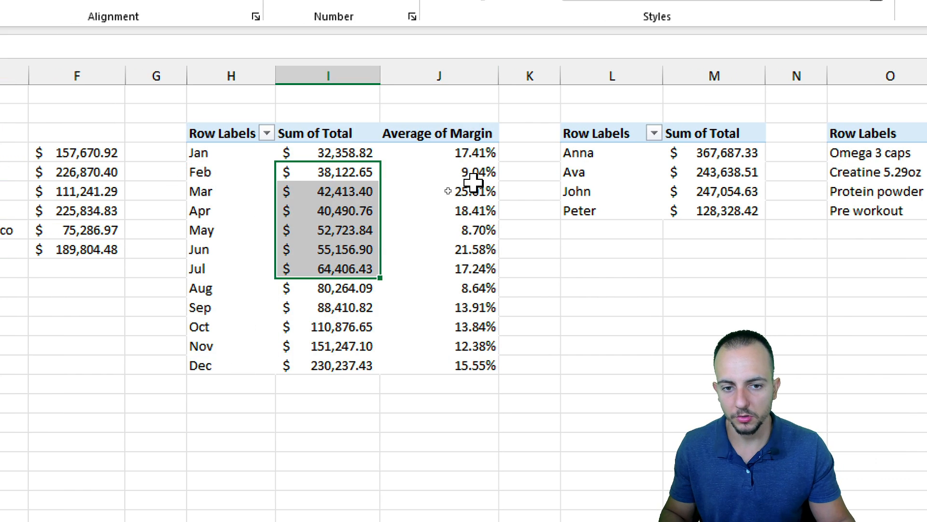
drag(440, 191, 435, 288)
click(247, 140)
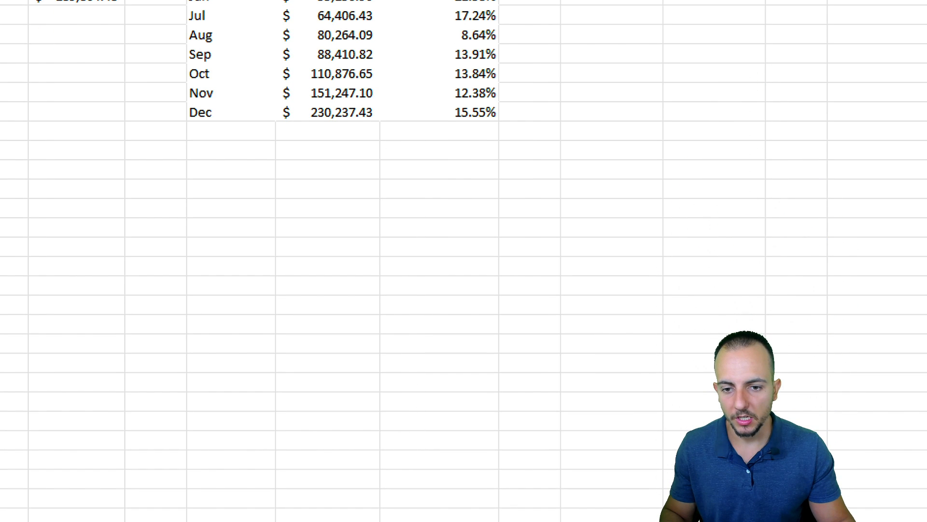
drag(275, 218, 317, 359)
drag(338, 261, 371, 346)
drag(392, 277, 417, 354)
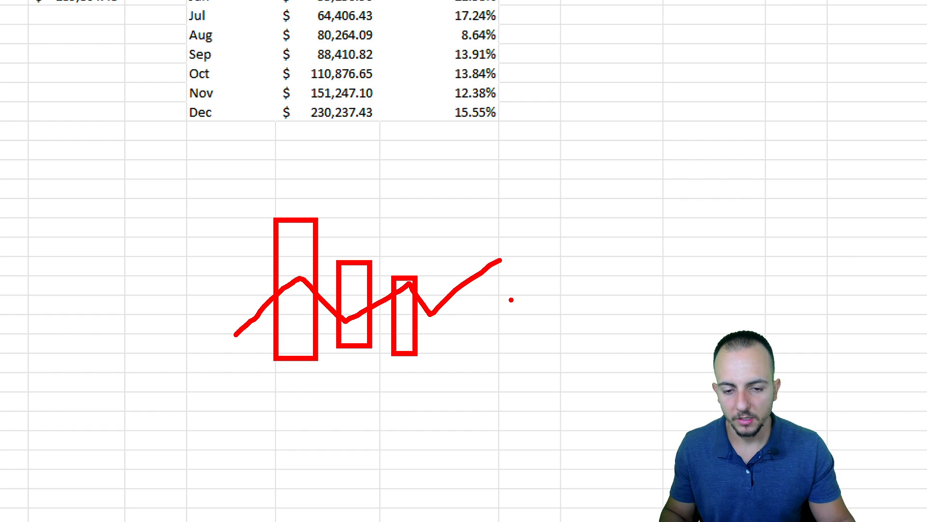
drag(477, 195, 484, 126)
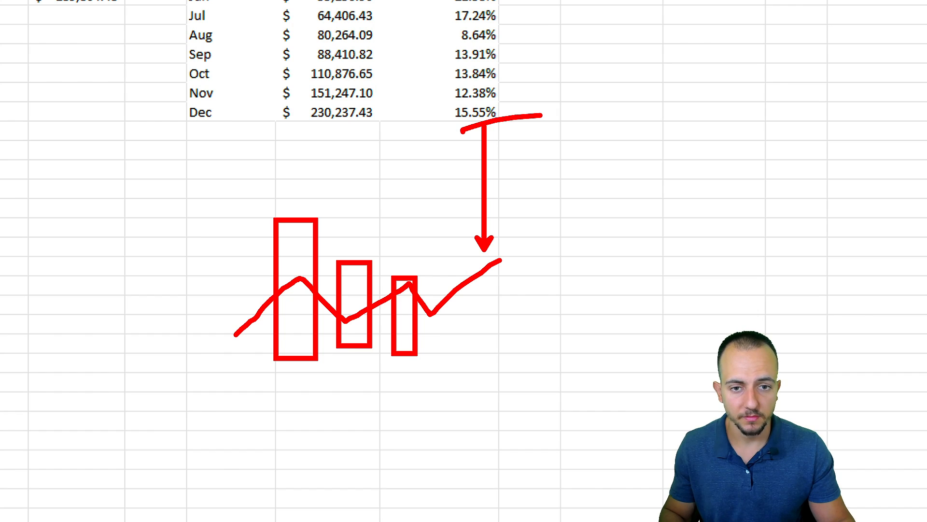
key(ctrl+z)
key(ctrl+z)
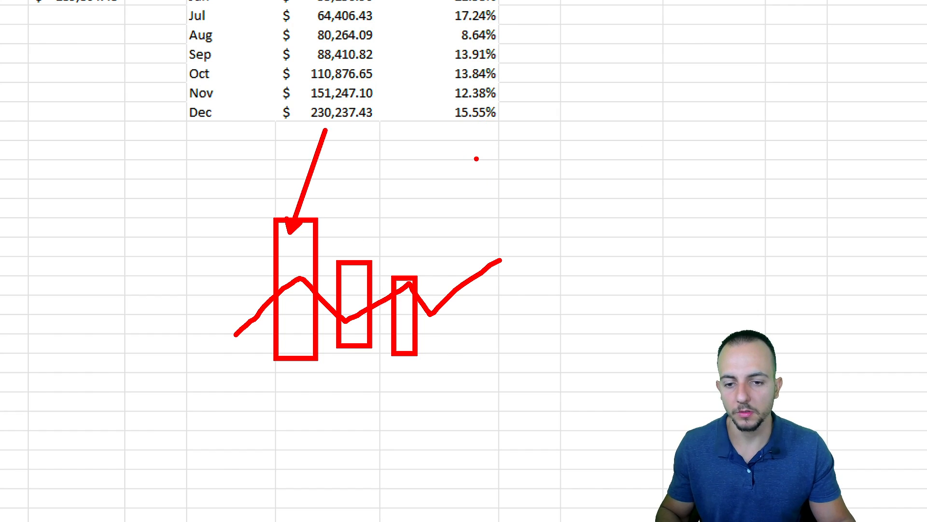
Insert a clustered column chart based on the monthly pivot table with Sum of Total and Average of Margin.
key(Escape)
click(248, 153)
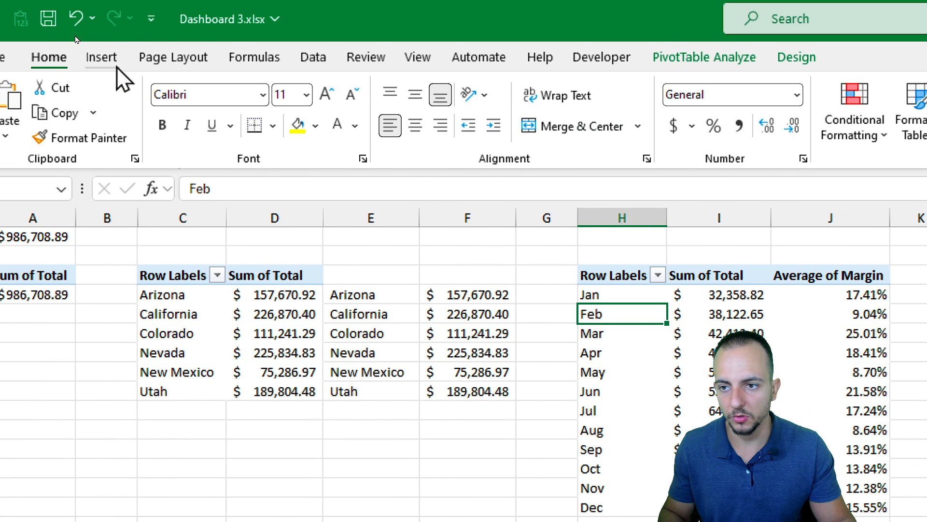
click(102, 57)
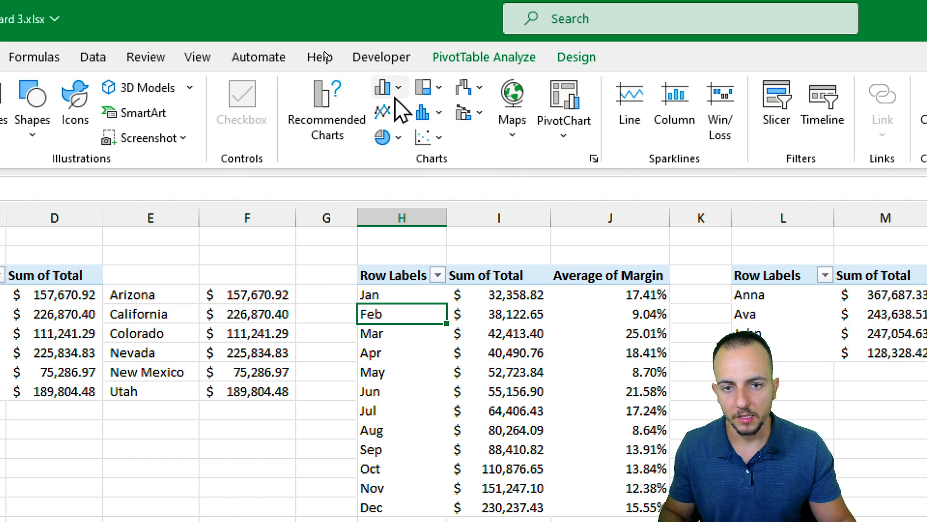
click(605, 87)
click(402, 141)
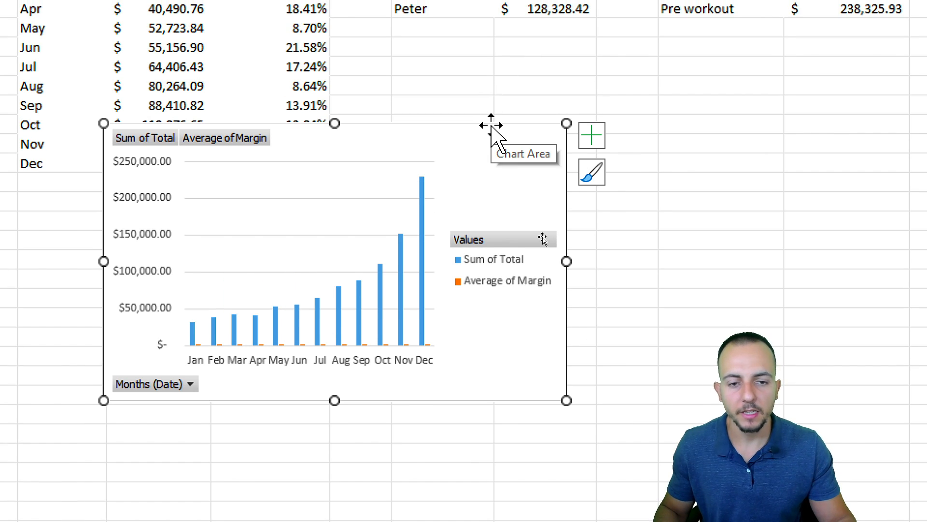
Change the chart to a combo type with Sum of Total as Clustered Column and Average of Margin as Line on the secondary axis.
right_click(492, 87)
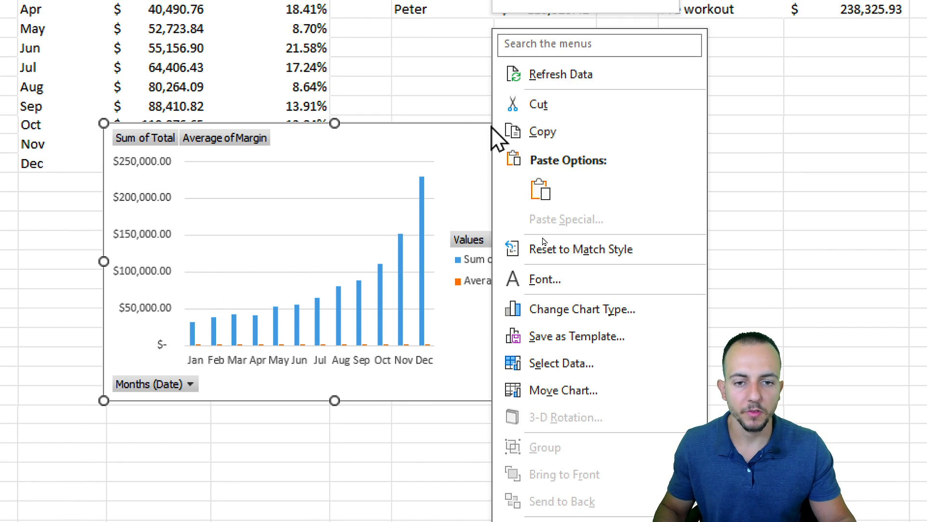
click(560, 312)
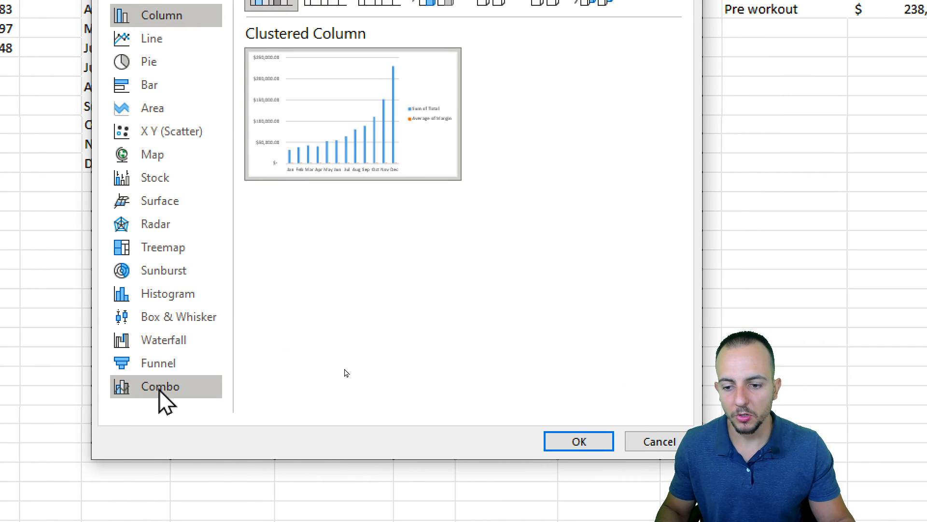
click(161, 389)
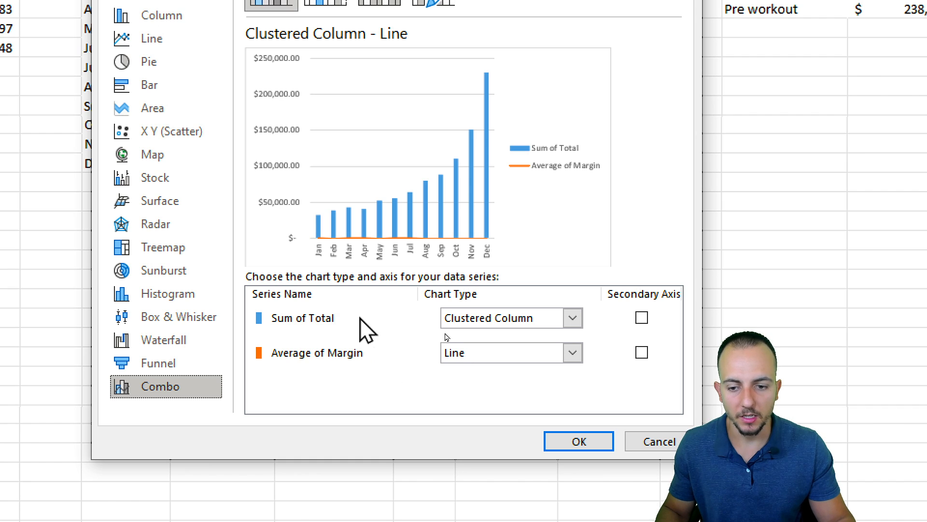
click(483, 319)
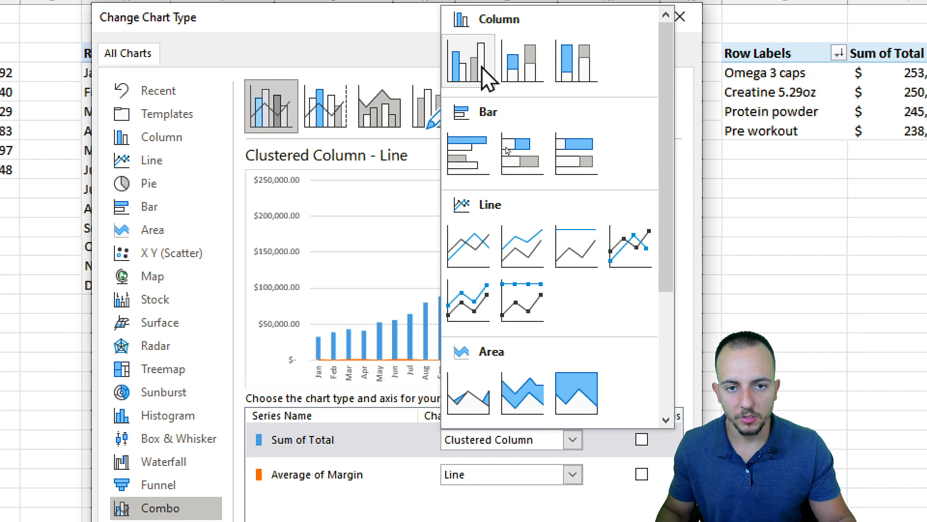
click(485, 72)
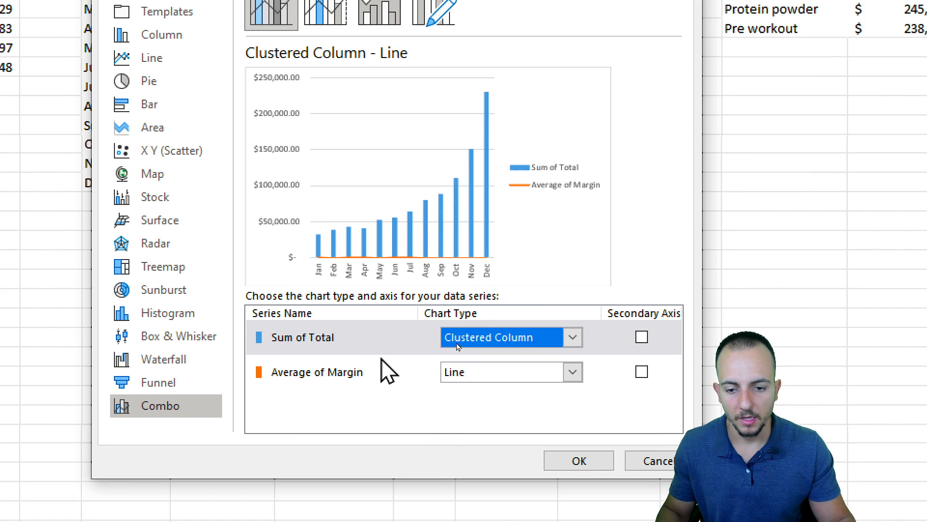
click(483, 474)
click(479, 181)
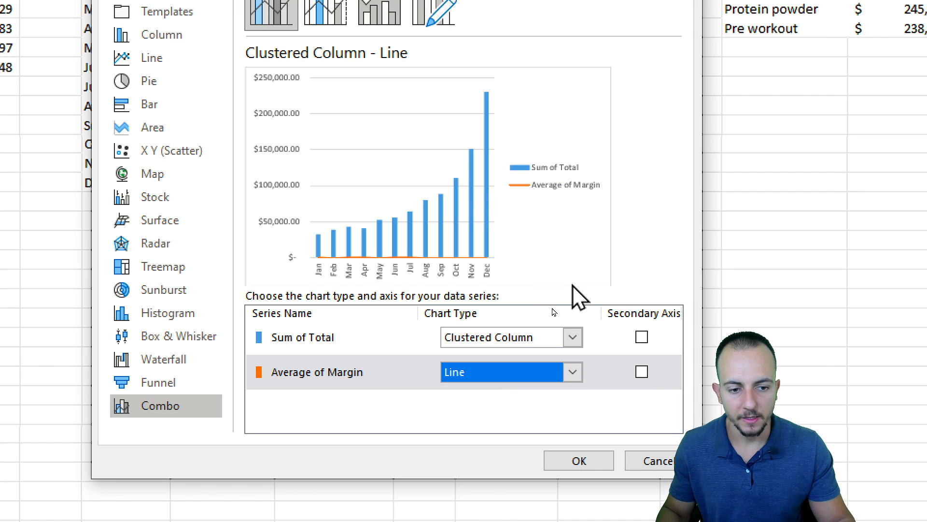
click(643, 372)
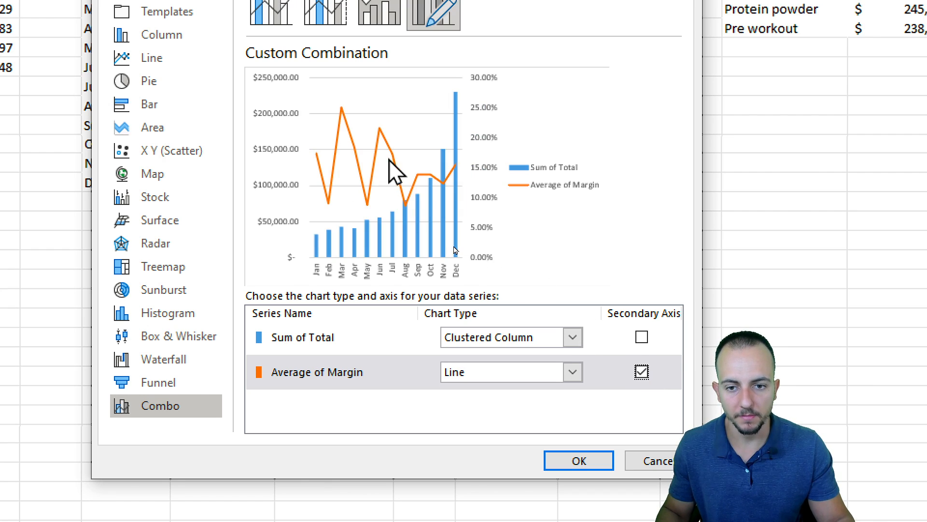
click(575, 461)
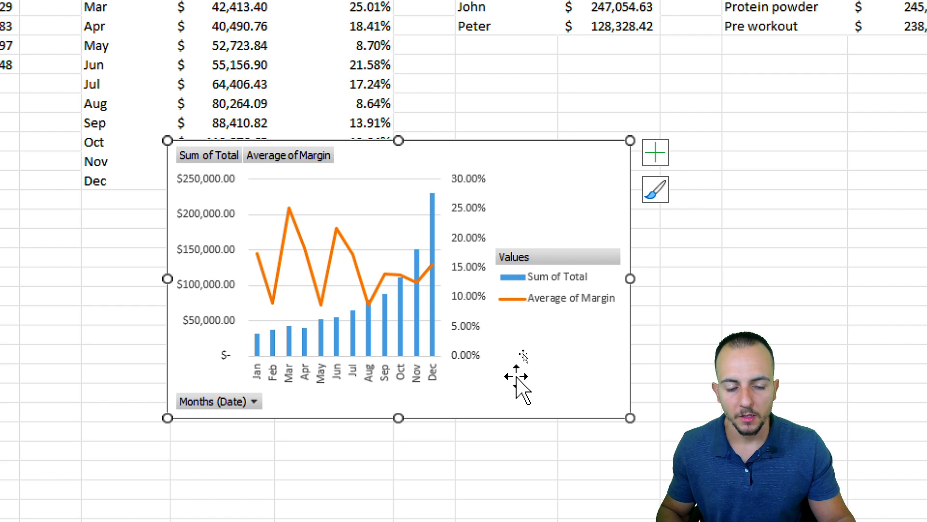
Hide all field buttons on the combo chart and delete its legend.
key(ctrl+2)
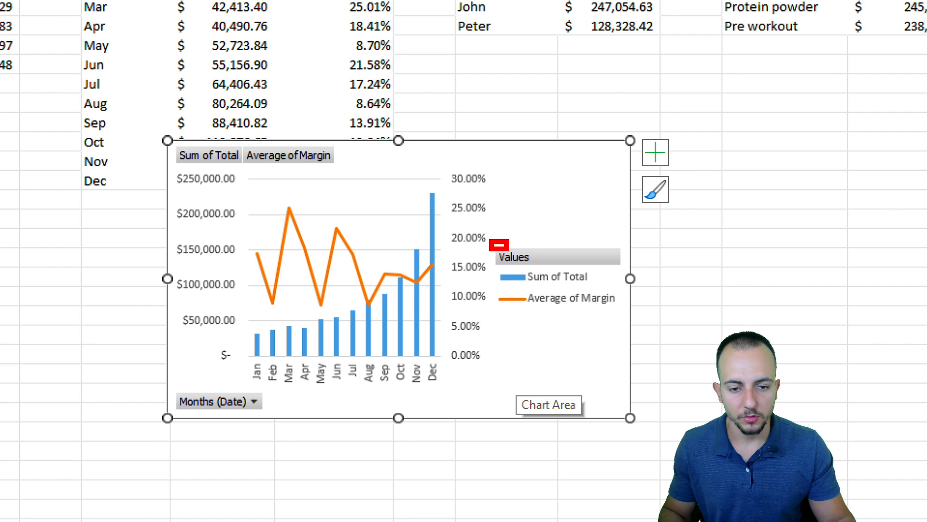
drag(509, 250, 631, 273)
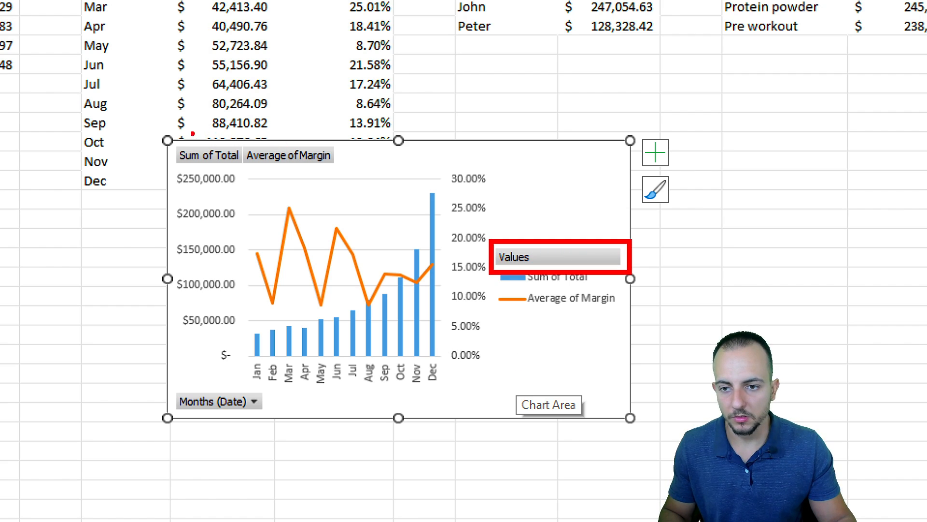
drag(164, 135, 355, 169)
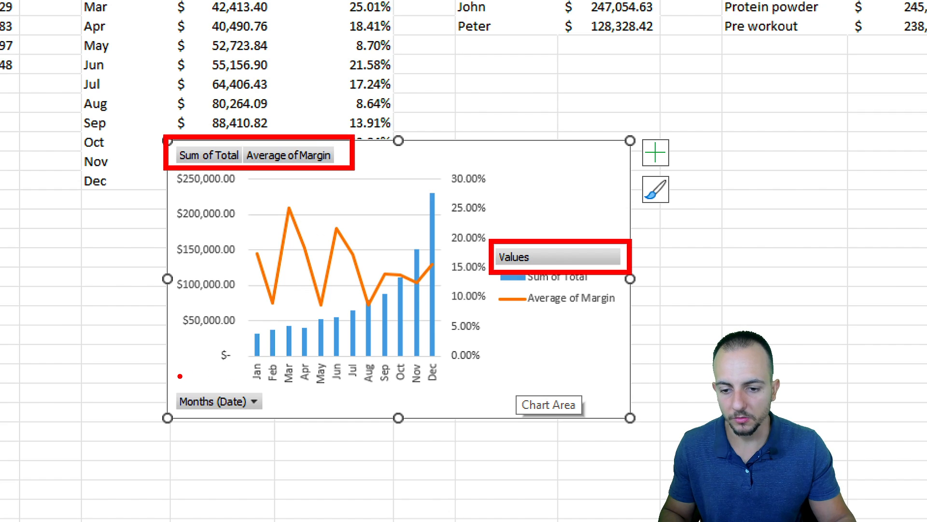
drag(179, 376, 300, 432)
key(Escape)
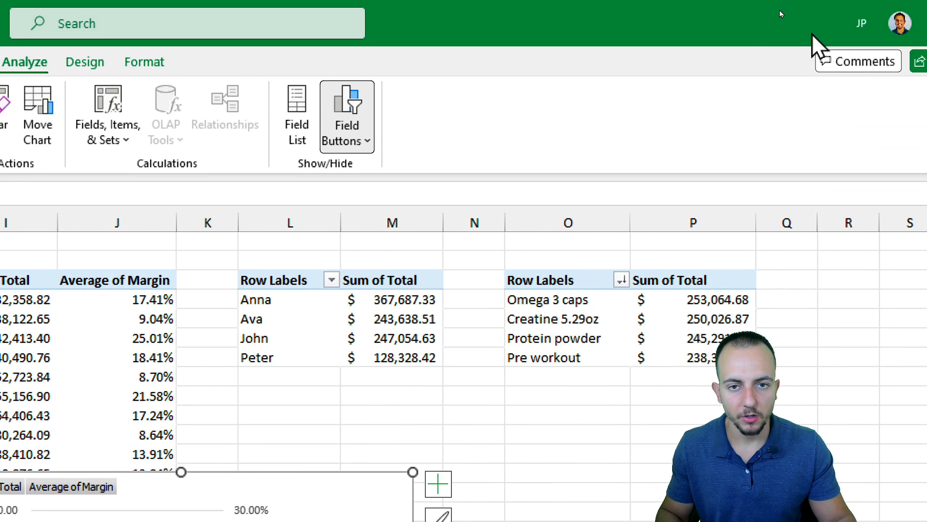
click(346, 137)
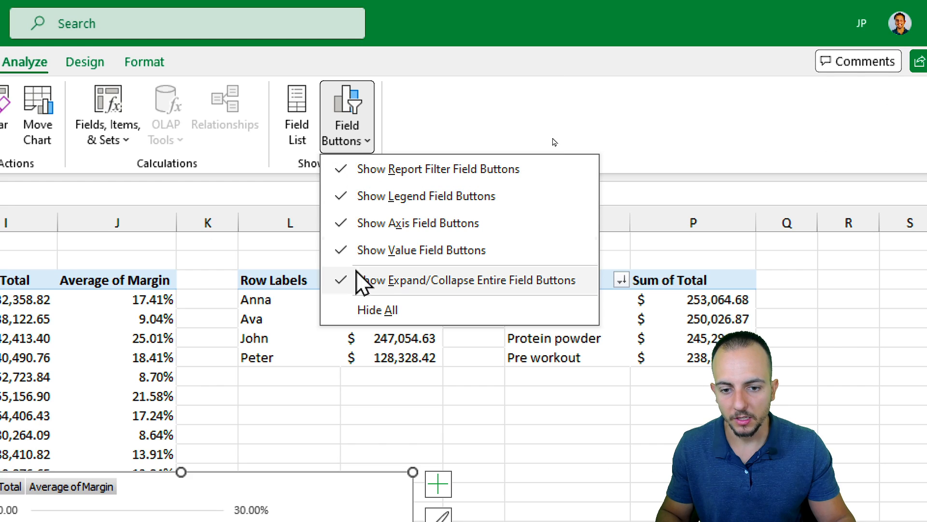
click(365, 310)
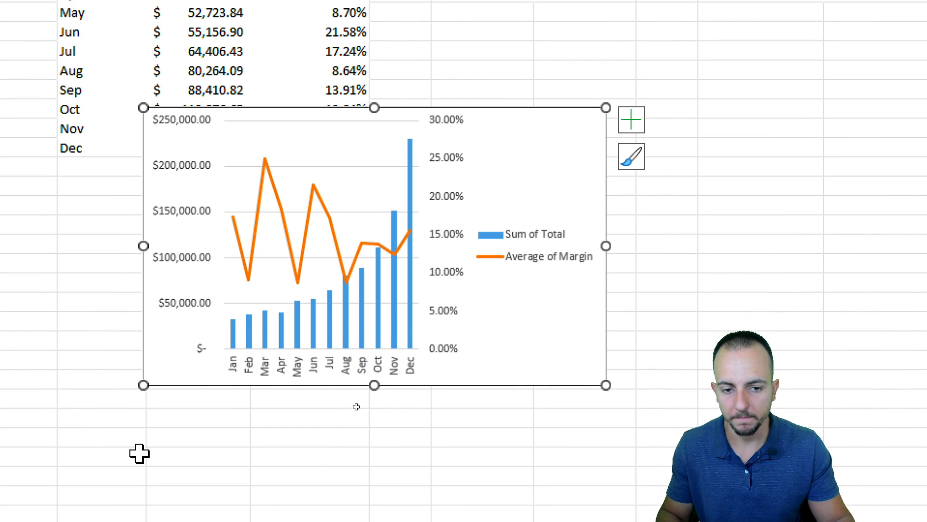
click(522, 233)
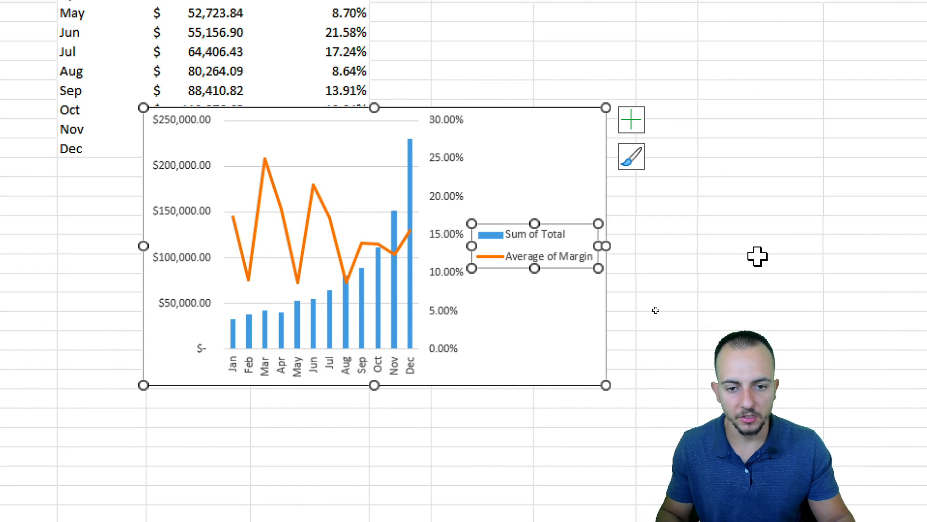
key(Delete)
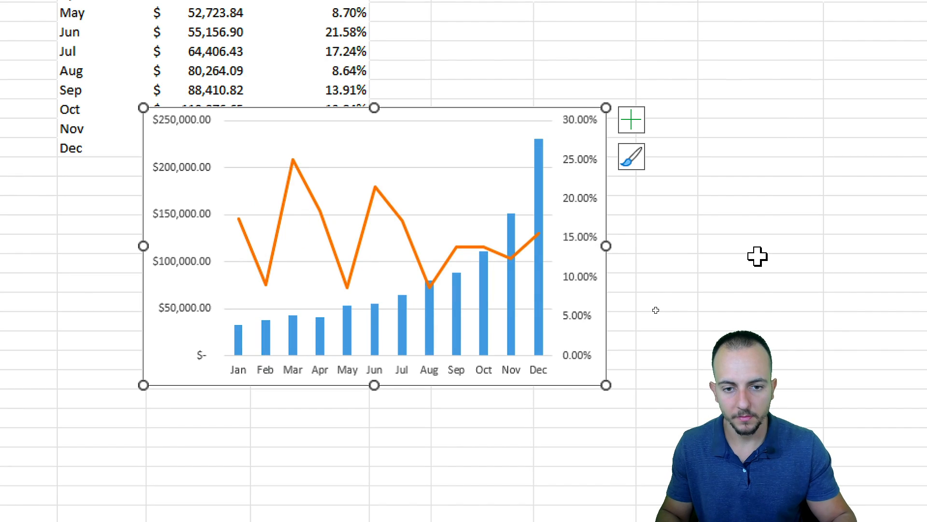
Cut the combo chart from the Pivot Table sheet and paste it at cell B12 of the Dashboard sheet.
right_click(550, 108)
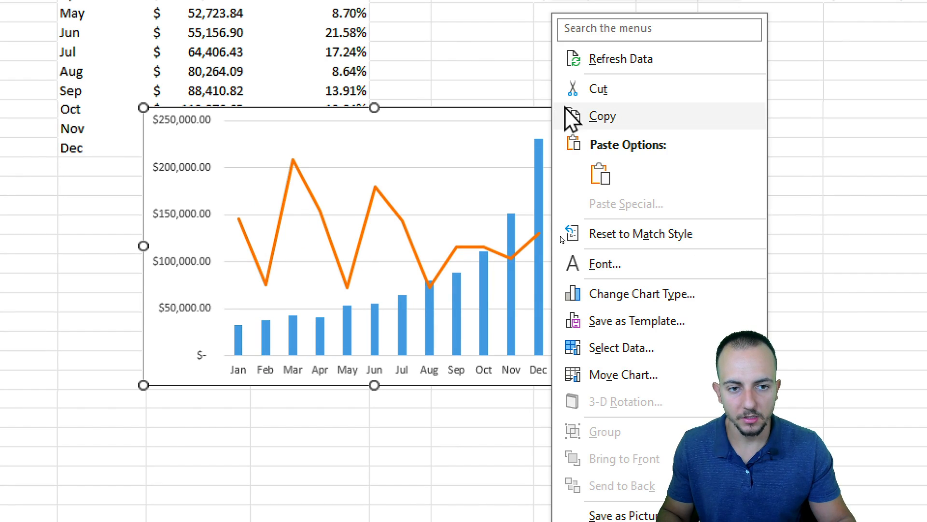
click(608, 90)
click(145, 489)
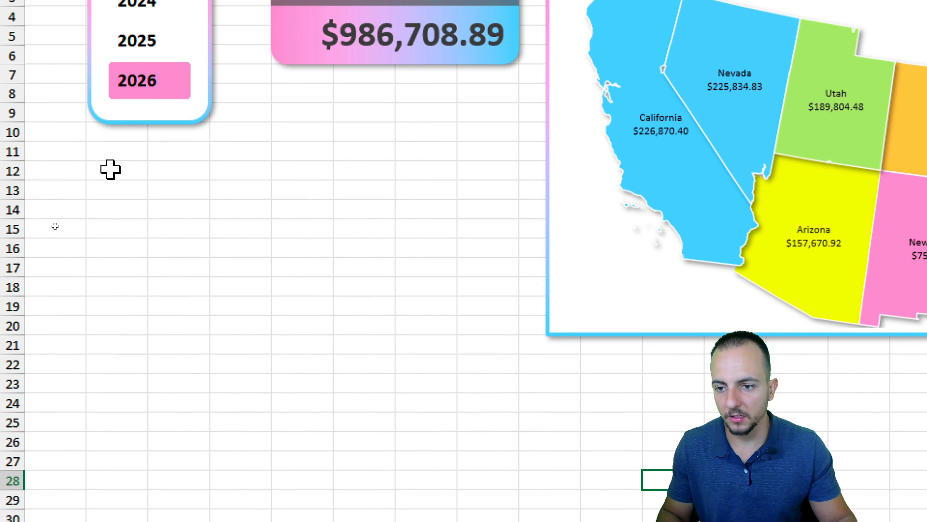
click(110, 169)
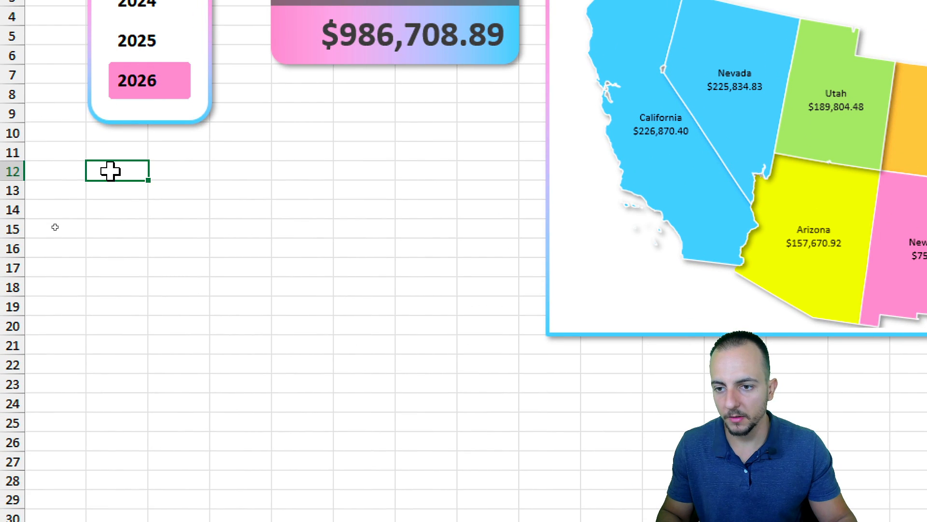
right_click(110, 169)
click(158, 254)
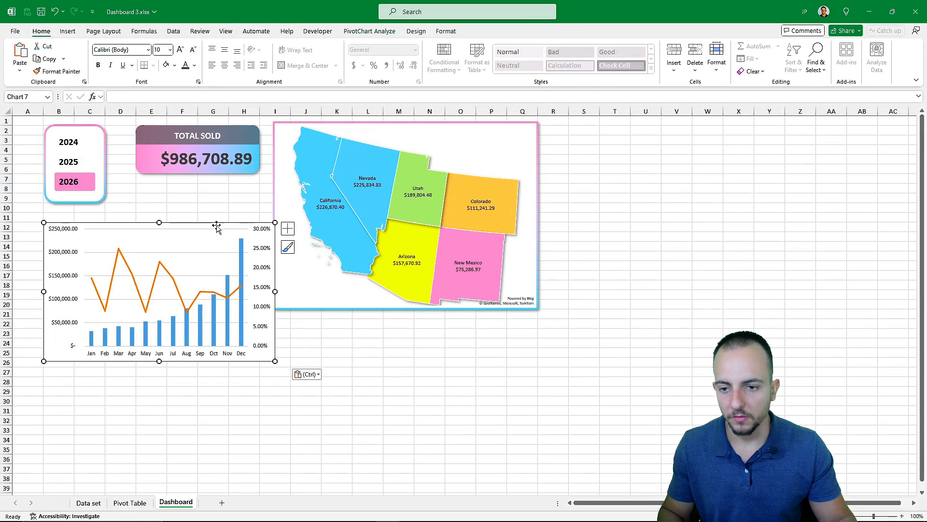
Place the combo chart below the map across about columns B to L, rows 22 to 36, and filter the dashboard to 2025.
key(ctrl)
click(432, 163)
drag(414, 178, 412, 179)
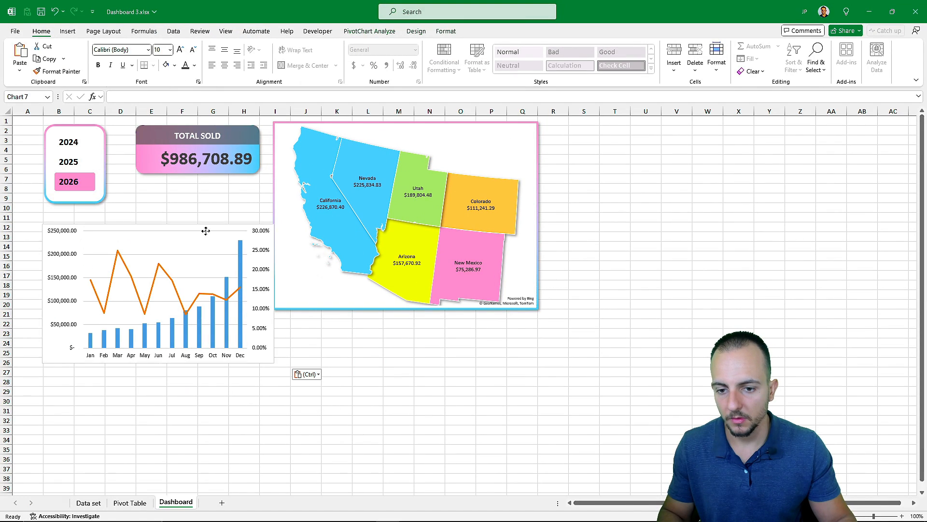
drag(205, 231, 204, 329)
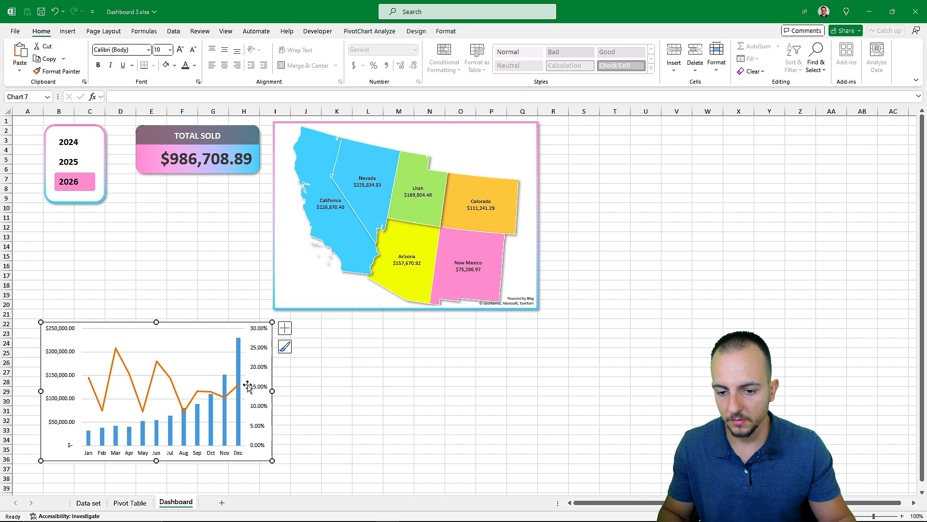
drag(273, 390, 387, 390)
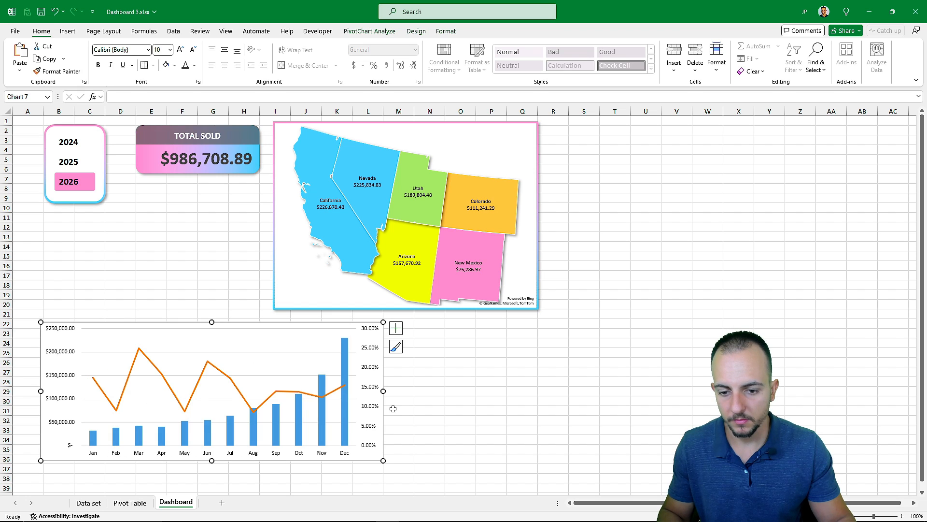
key(ctrl+4)
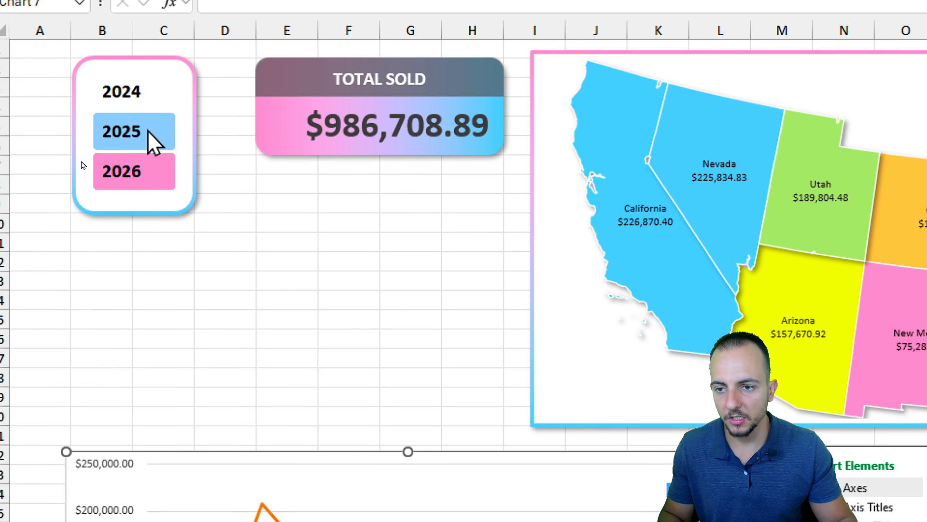
click(151, 143)
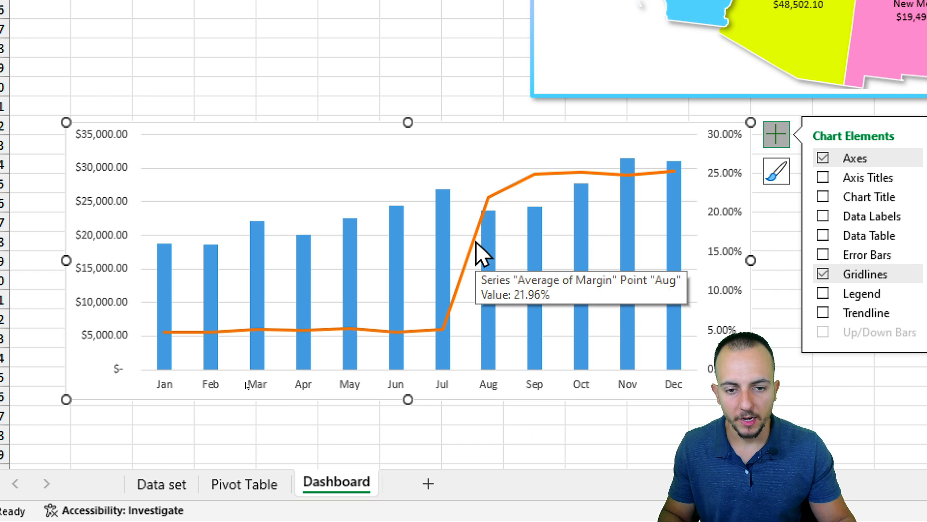
Apply an outer shadow preset with 60% transparency, 4 pt blur, 45° angle and 3 pt distance to the Average of Margin line.
right_click(480, 251)
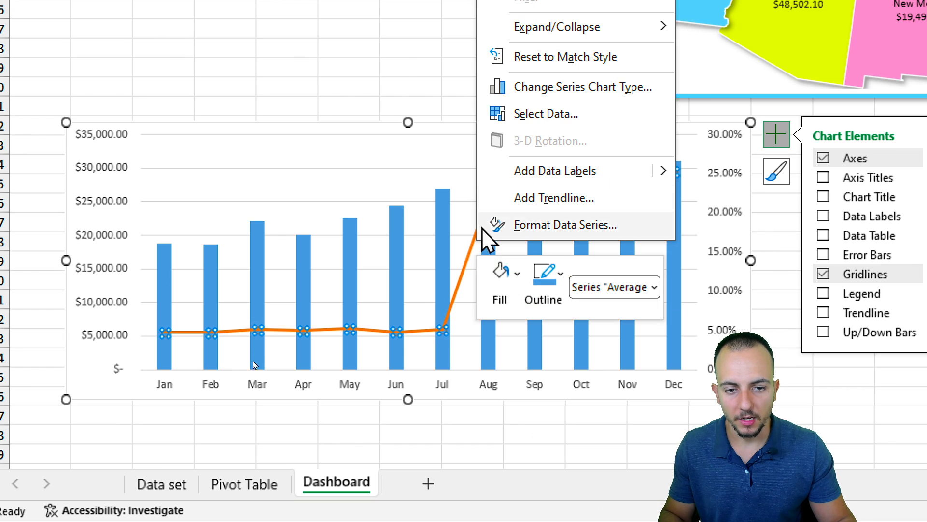
click(551, 225)
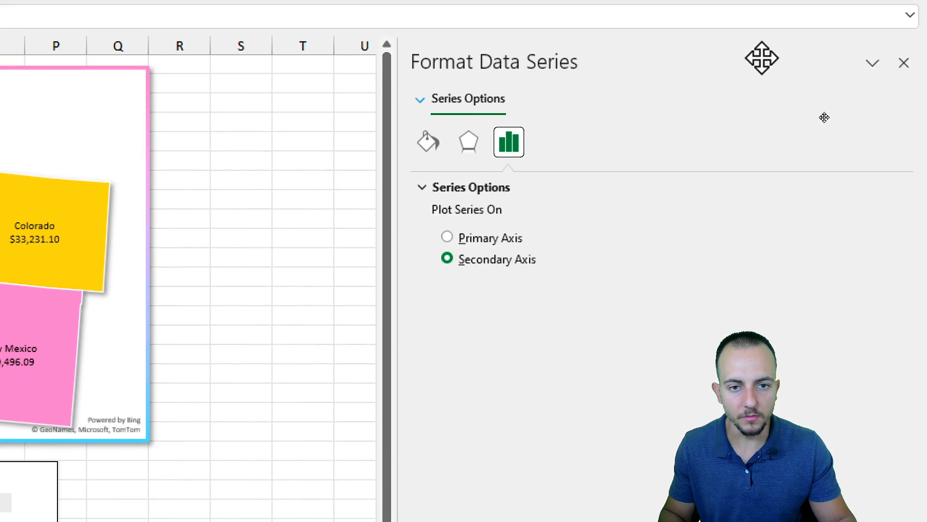
click(469, 150)
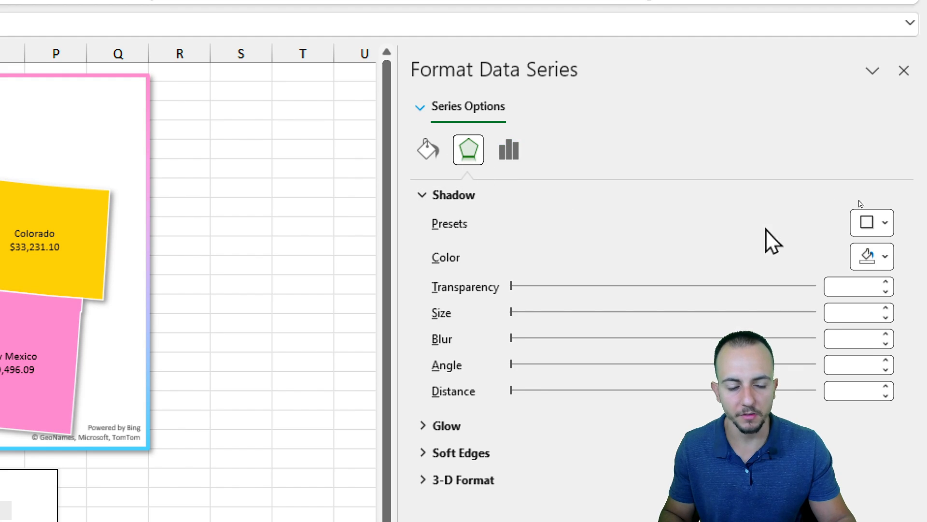
click(872, 222)
click(775, 383)
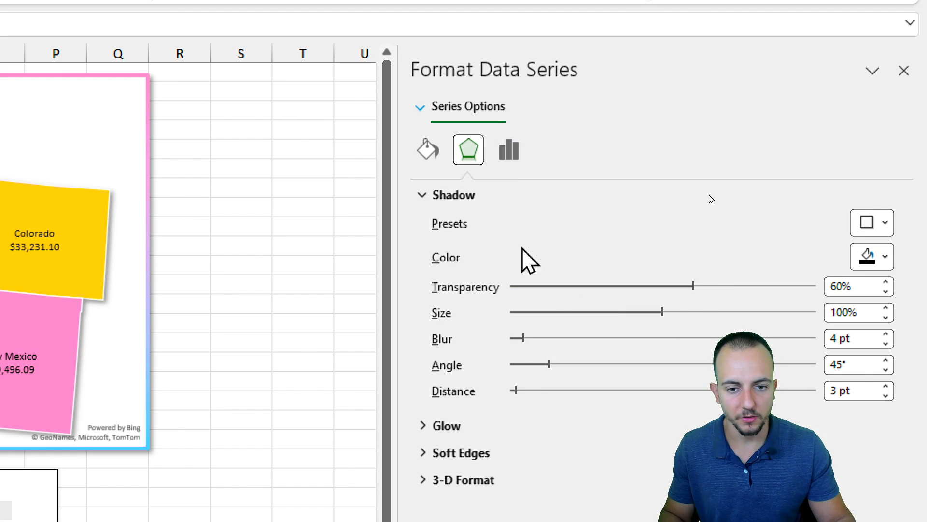
Format the Average of Margin line as a solid dark blue line, 3 pt wide, with a dashed dash type.
click(426, 151)
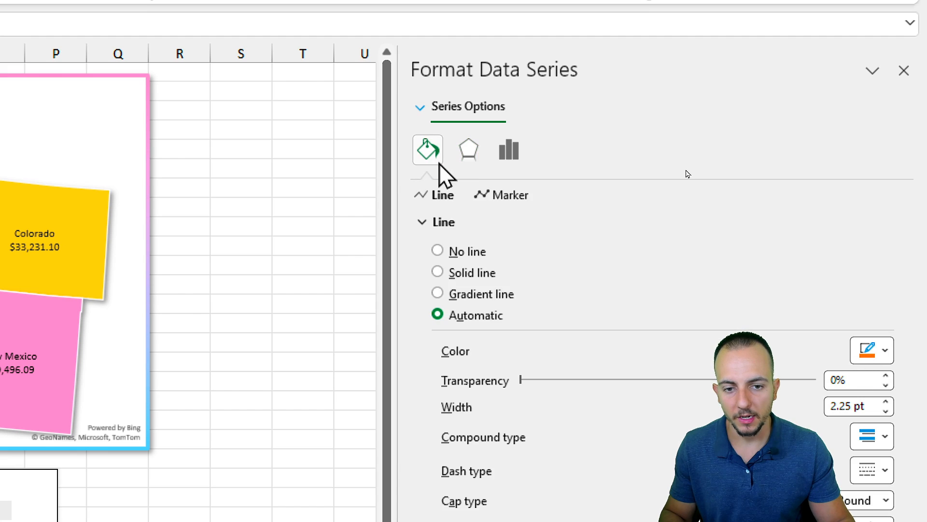
click(490, 272)
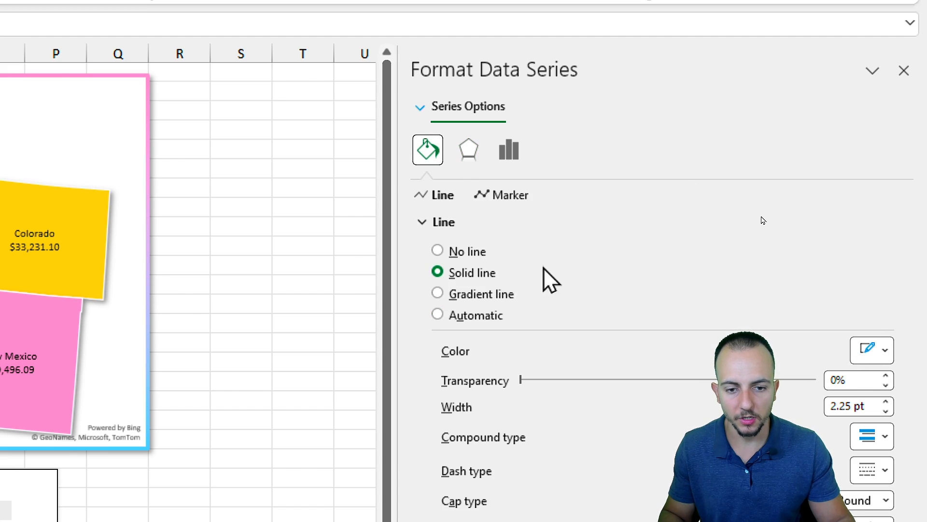
click(873, 149)
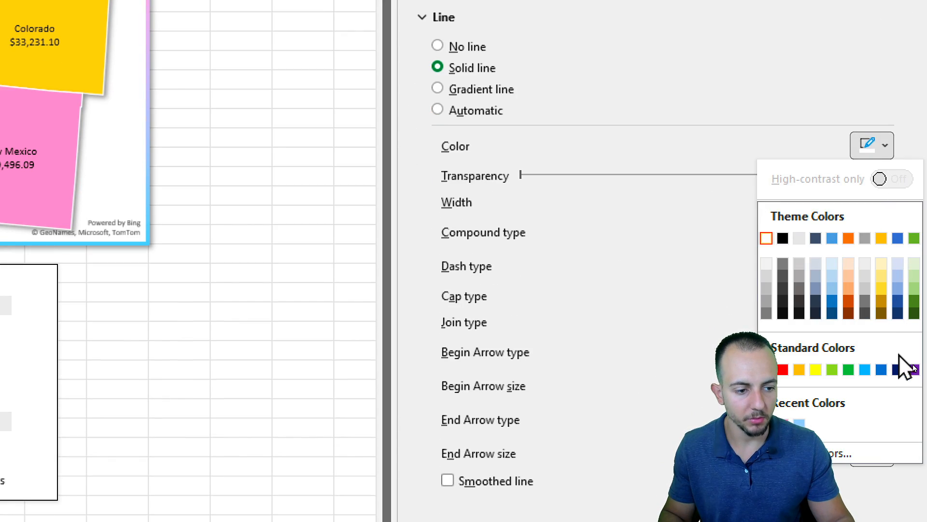
click(898, 370)
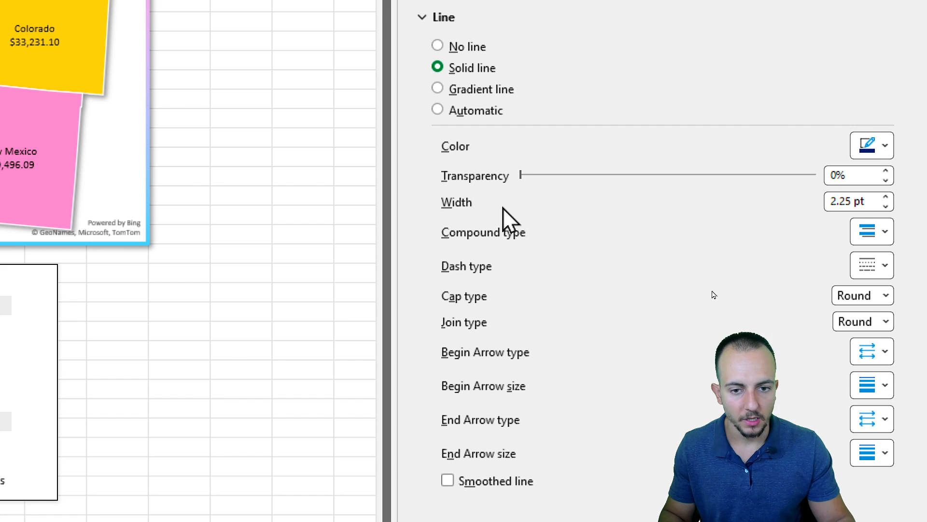
click(887, 206)
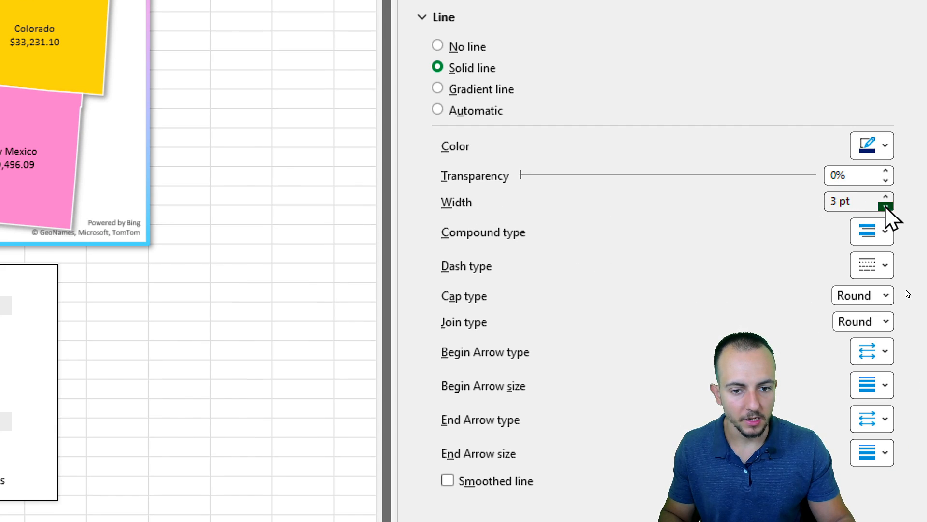
click(872, 266)
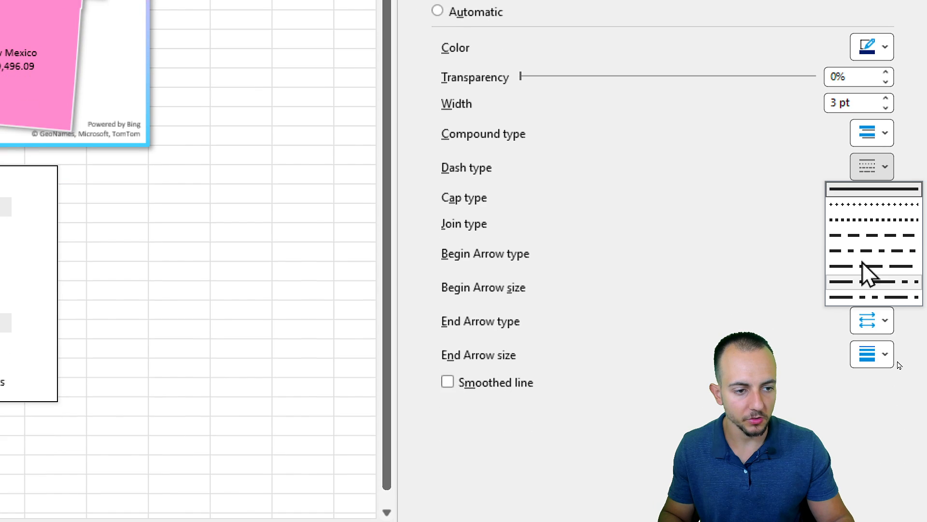
click(864, 220)
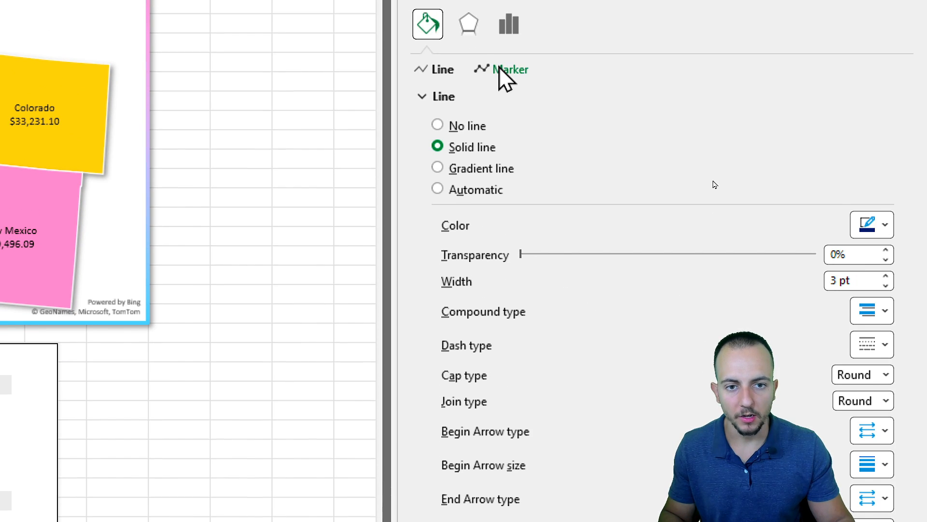
Add built-in circle markers of size 8 to the Average of Margin line.
click(502, 69)
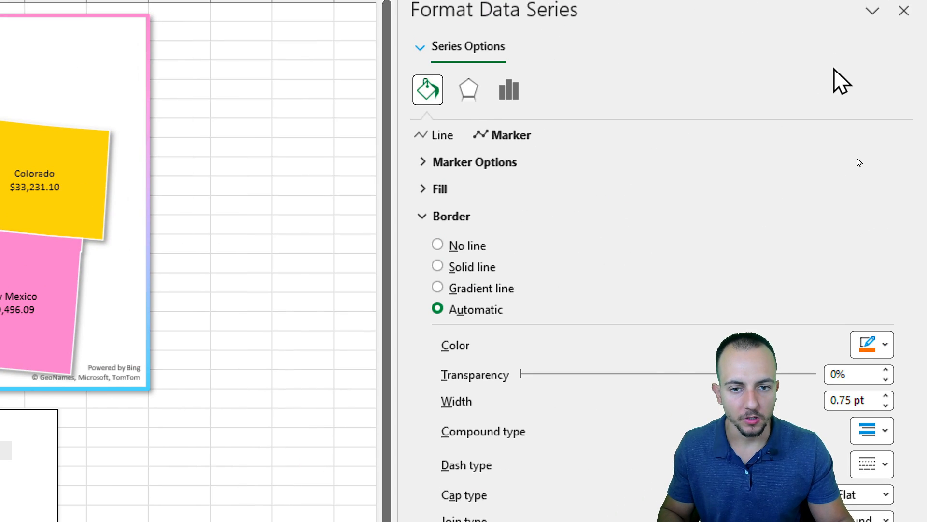
click(480, 163)
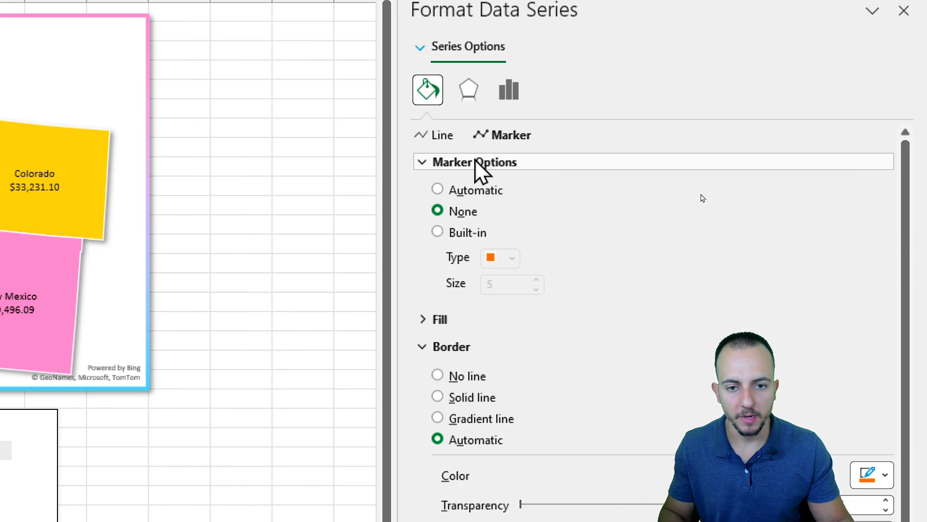
click(477, 234)
click(512, 258)
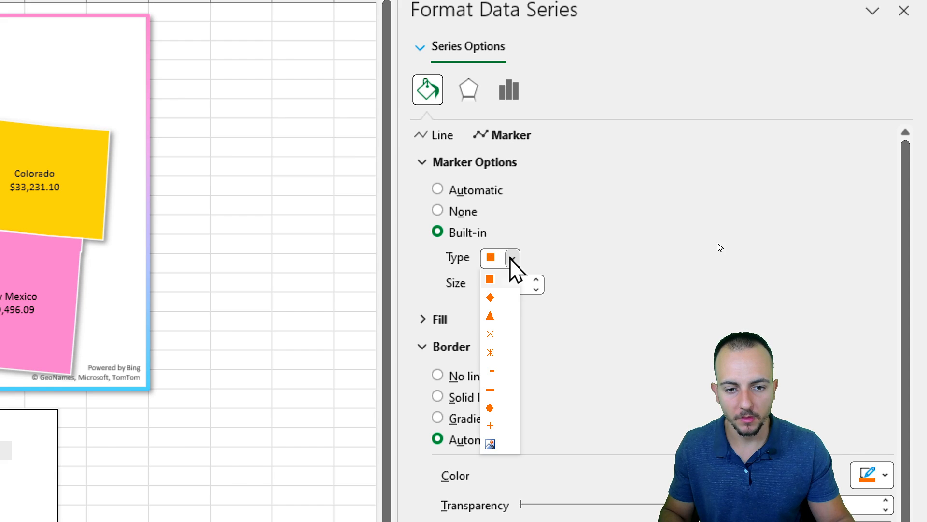
click(501, 409)
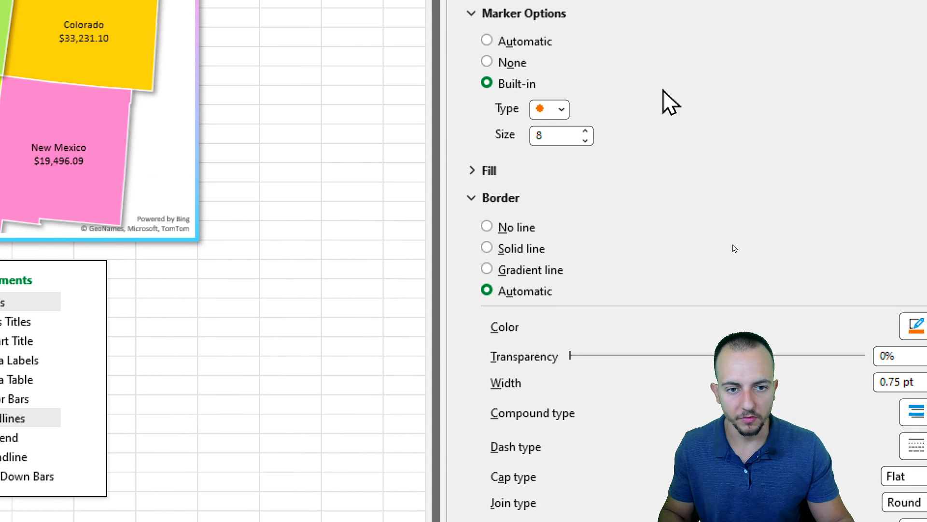
Fill the margin line's markers with the standard red color.
click(584, 14)
click(503, 41)
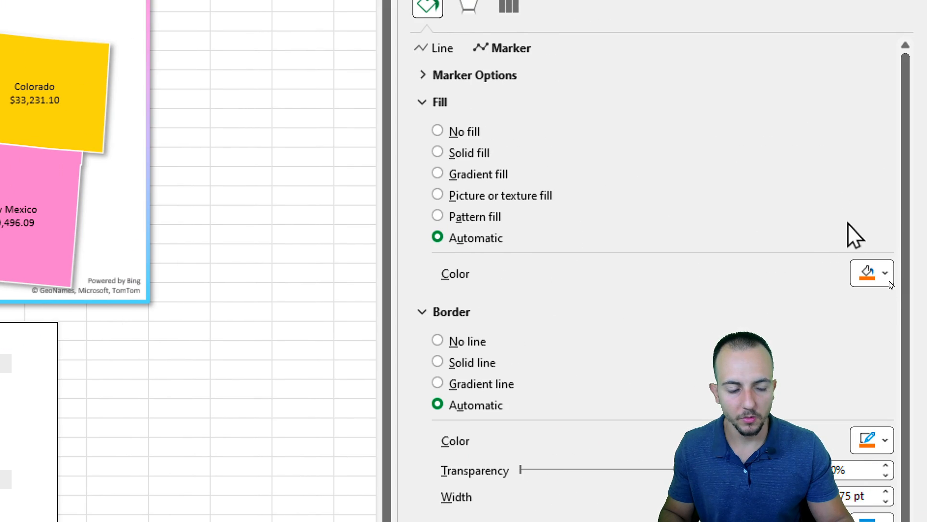
click(885, 273)
click(783, 294)
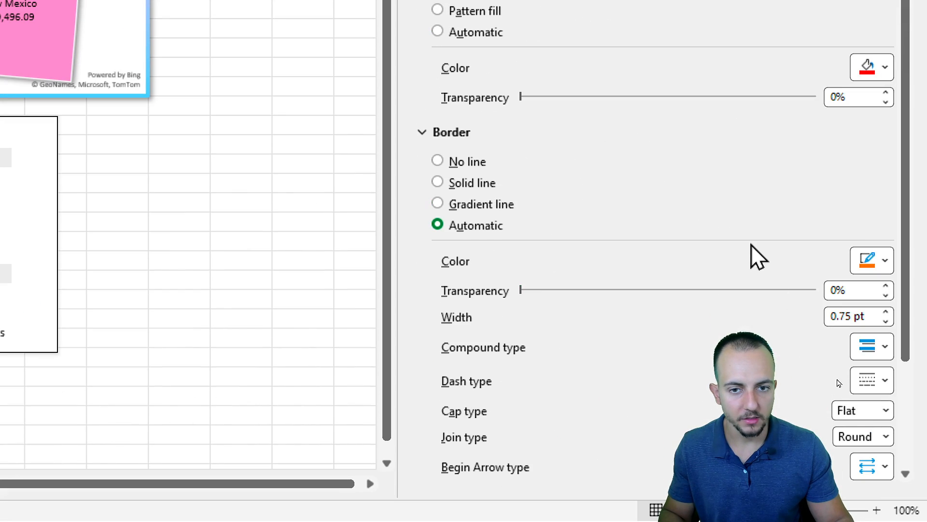
Give the margin line's markers a thicker solid dark blue border and close the series formatting.
click(476, 183)
click(884, 261)
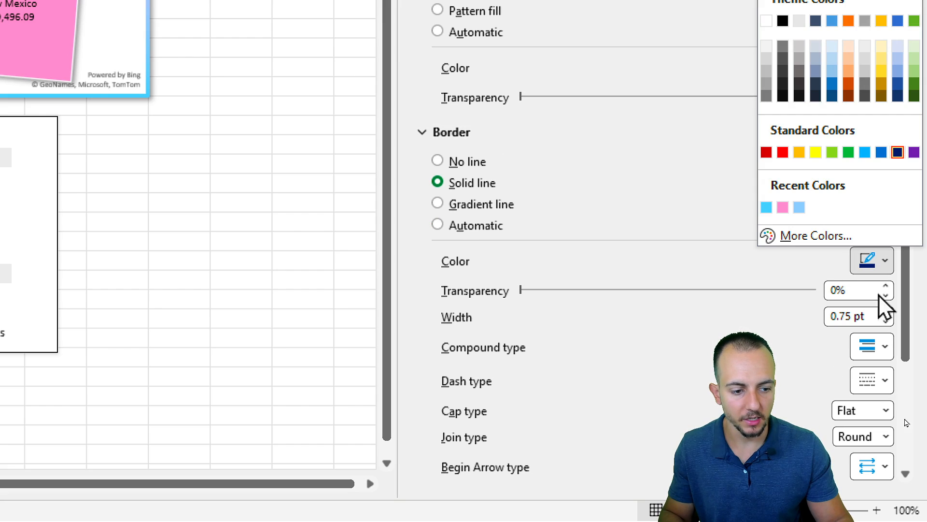
click(897, 153)
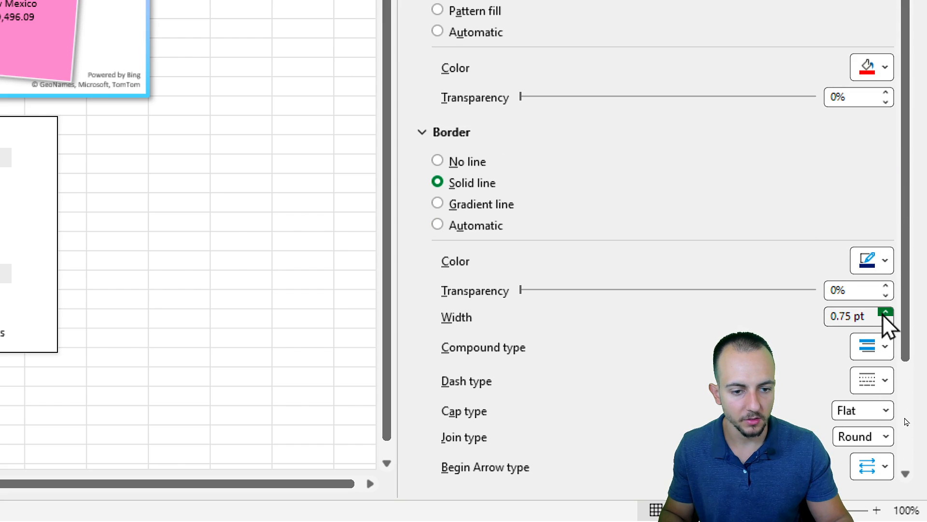
click(885, 312)
click(886, 312)
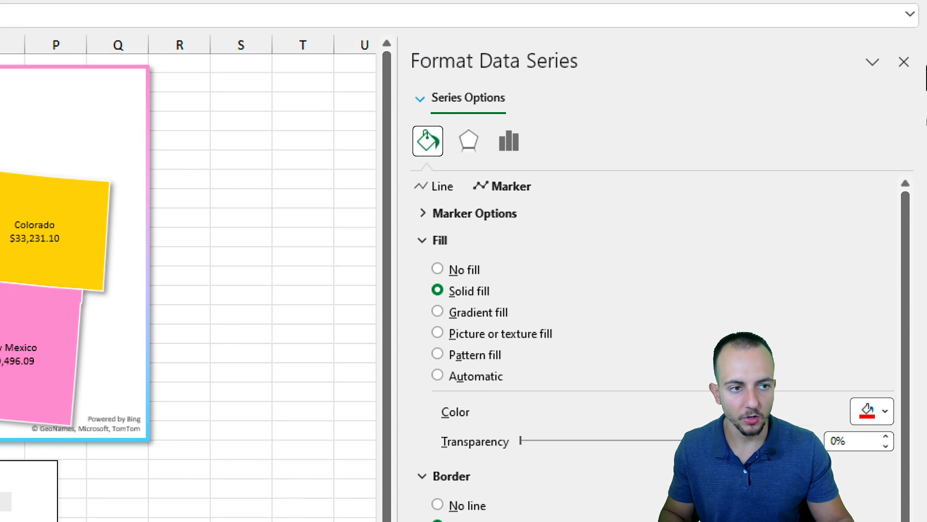
click(903, 87)
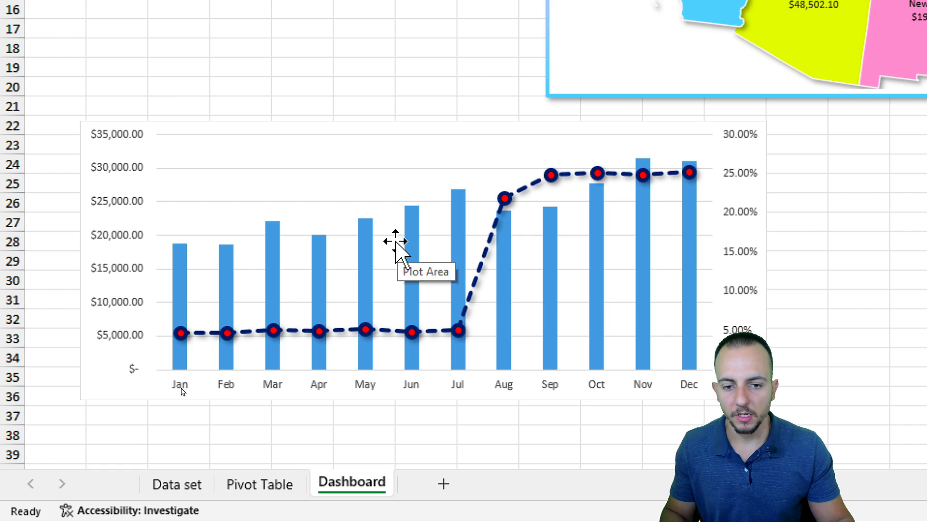
Apply an outer shadow preset with 60% transparency, 4 pt blur, 45° angle and 3 pt distance to the chart's sales columns.
right_click(270, 261)
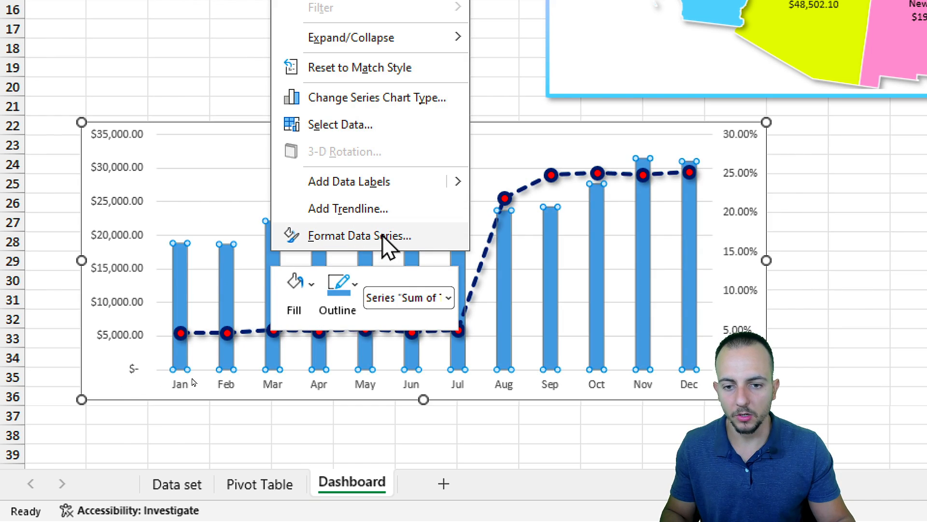
click(412, 236)
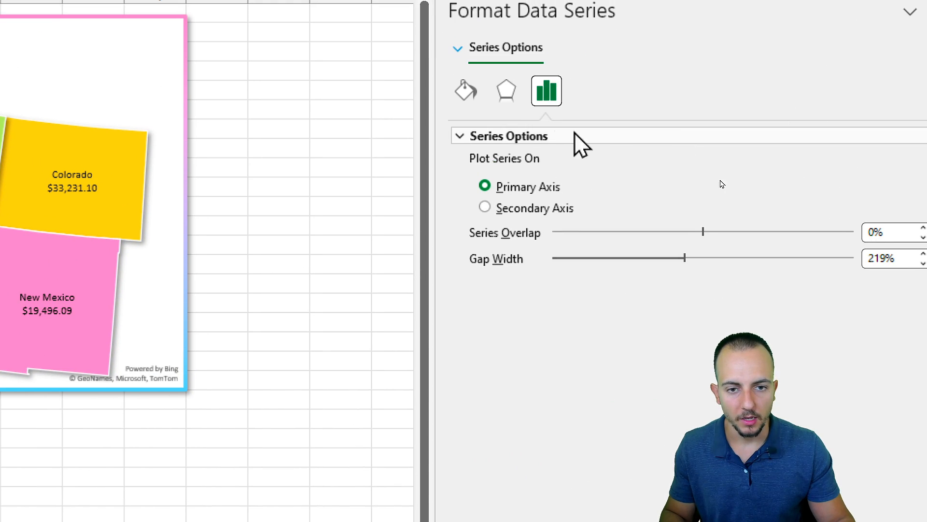
click(507, 91)
click(903, 163)
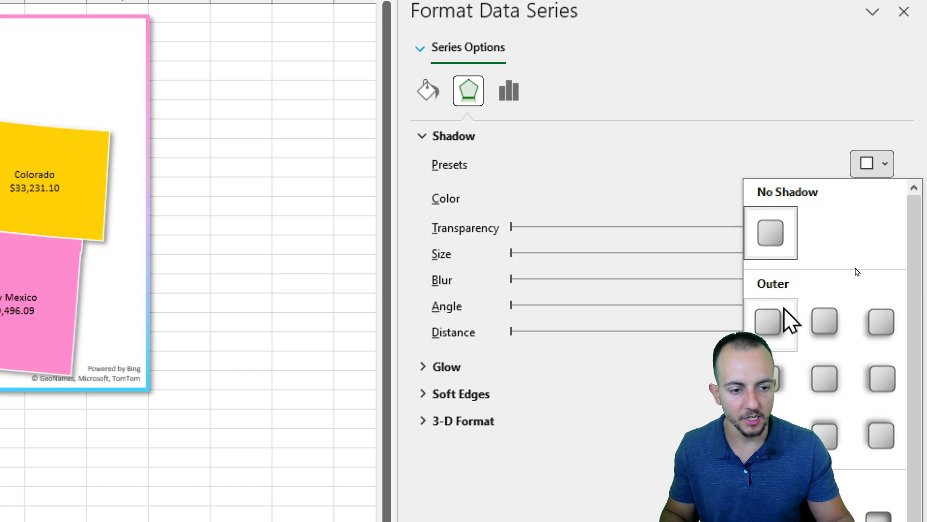
click(784, 308)
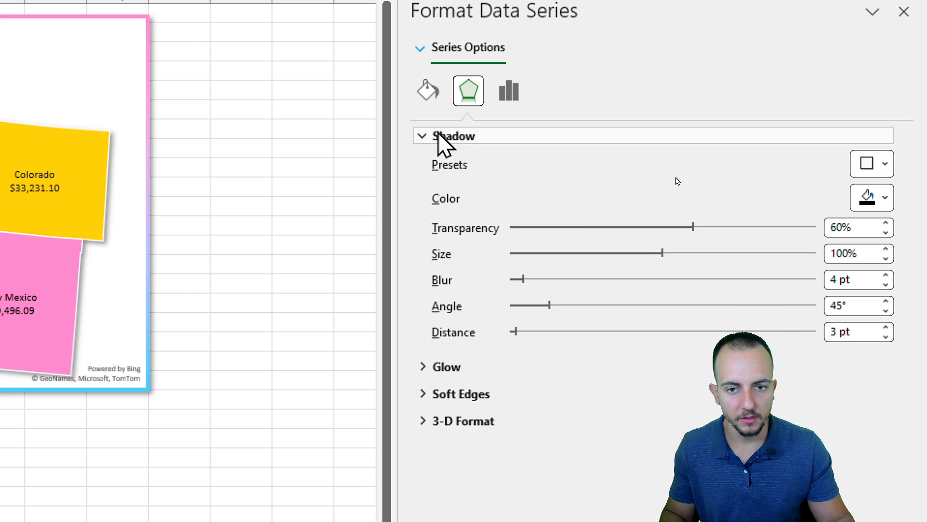
Give the sales columns a solid fill in the recently used light blue.
click(427, 91)
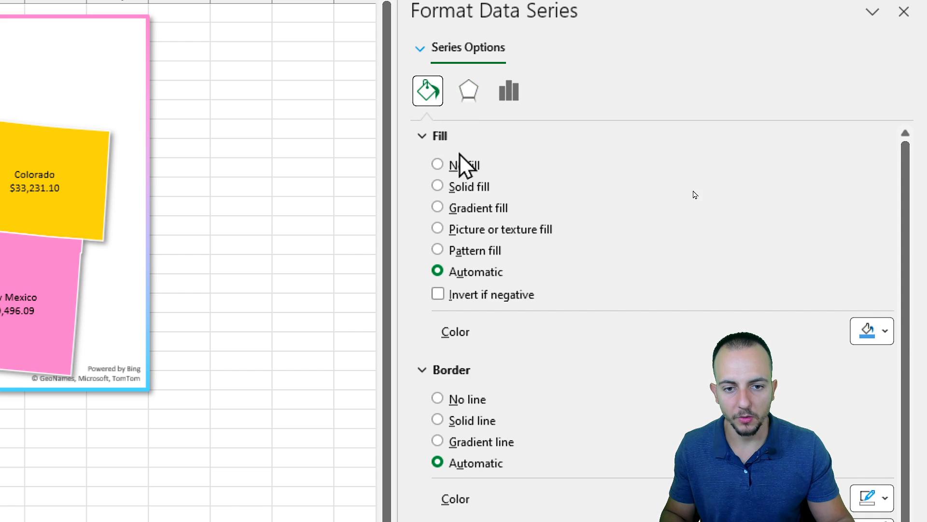
click(477, 185)
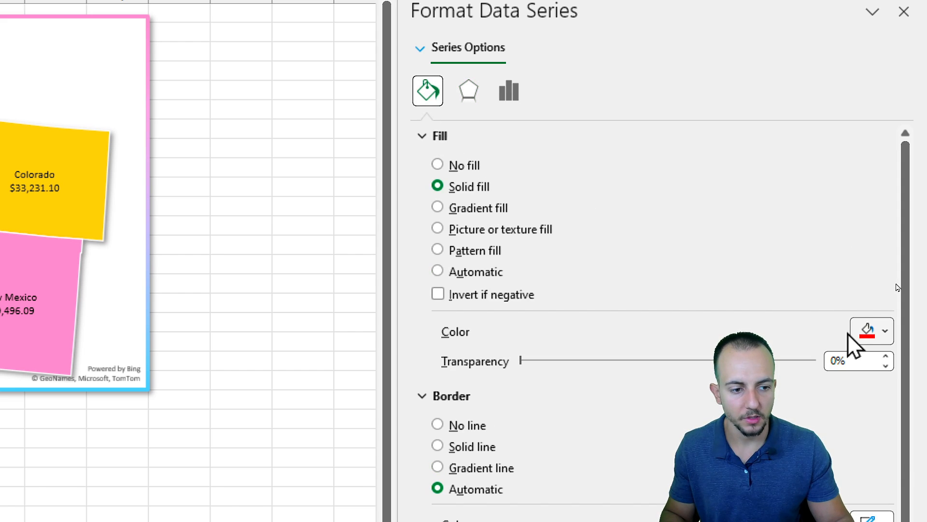
click(870, 332)
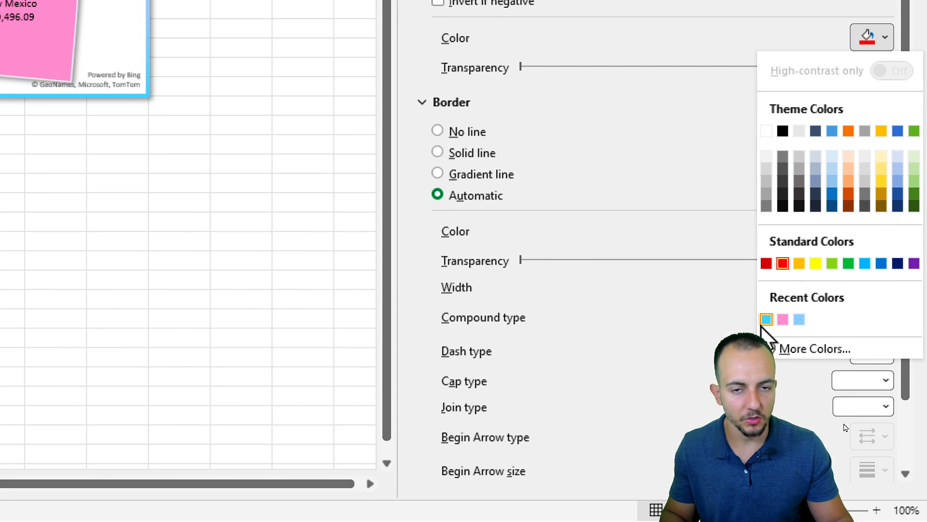
click(766, 320)
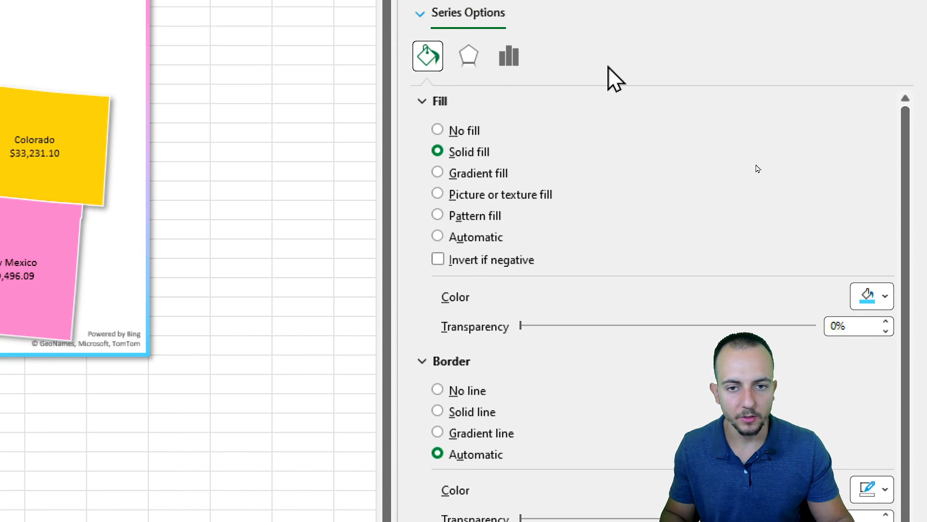
Give the sales columns a solid 12 pt border in the same recent light blue, and leave the series formatting.
click(451, 107)
click(488, 196)
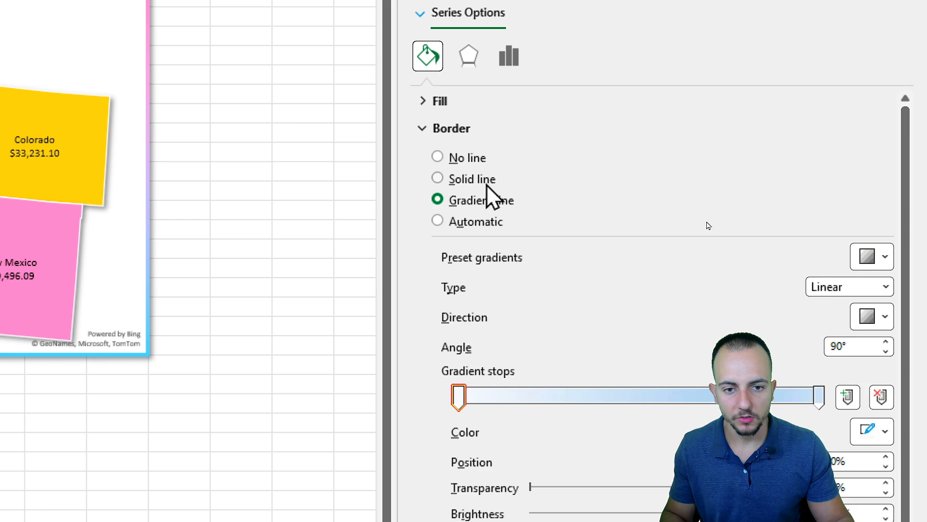
click(487, 179)
click(867, 258)
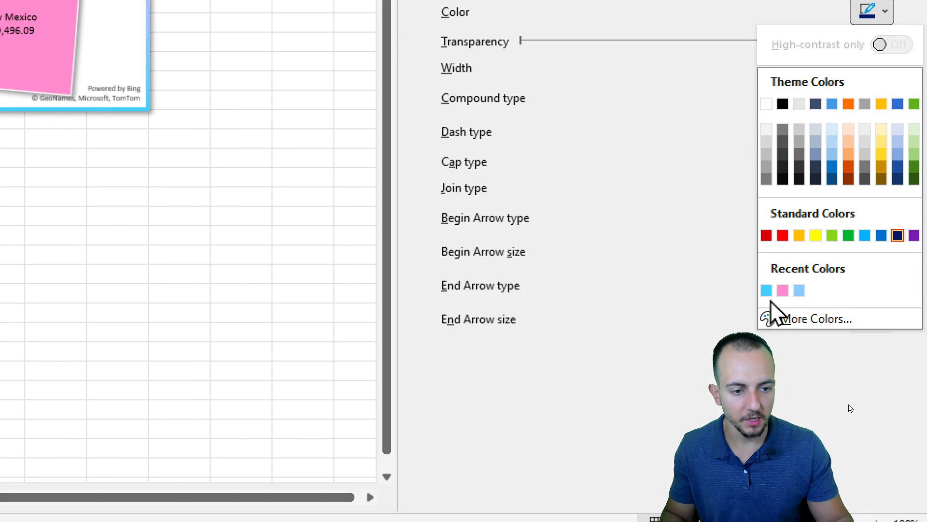
click(767, 289)
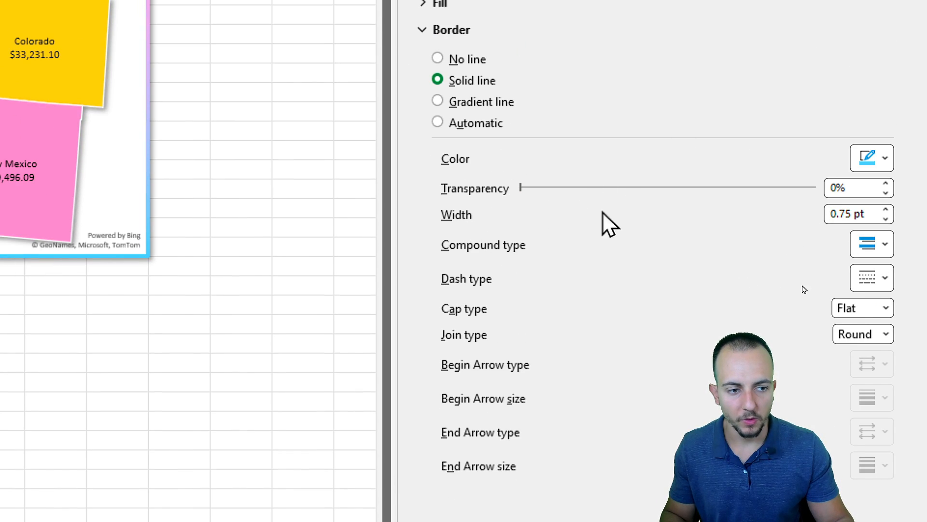
click(844, 218)
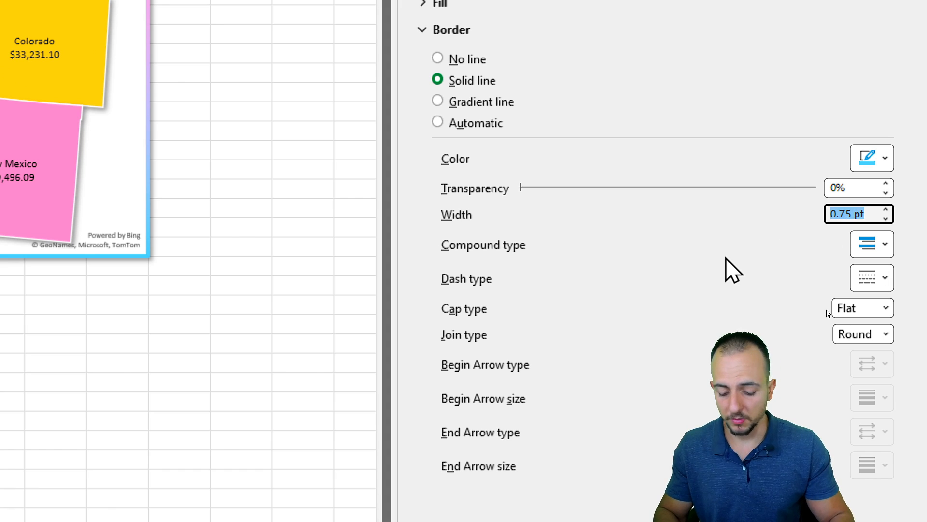
text(12)
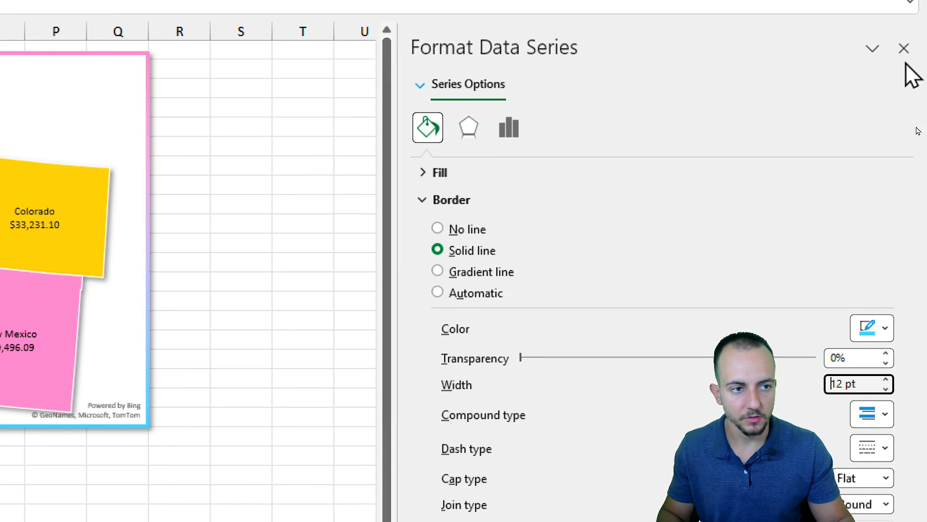
click(903, 46)
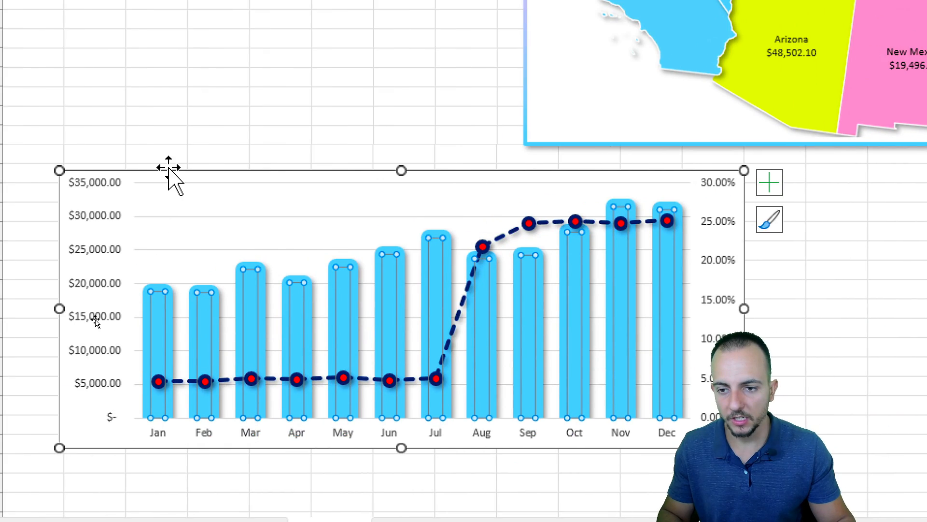
click(90, 151)
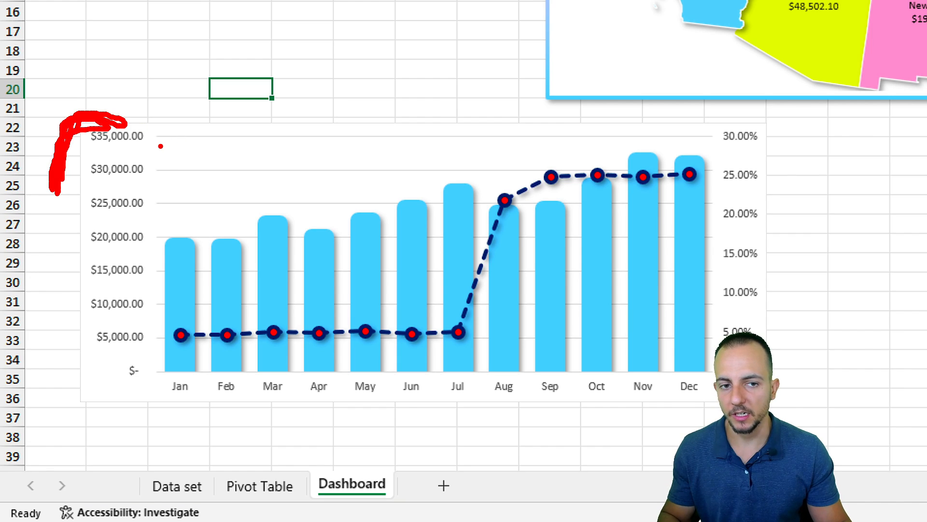
key(Escape)
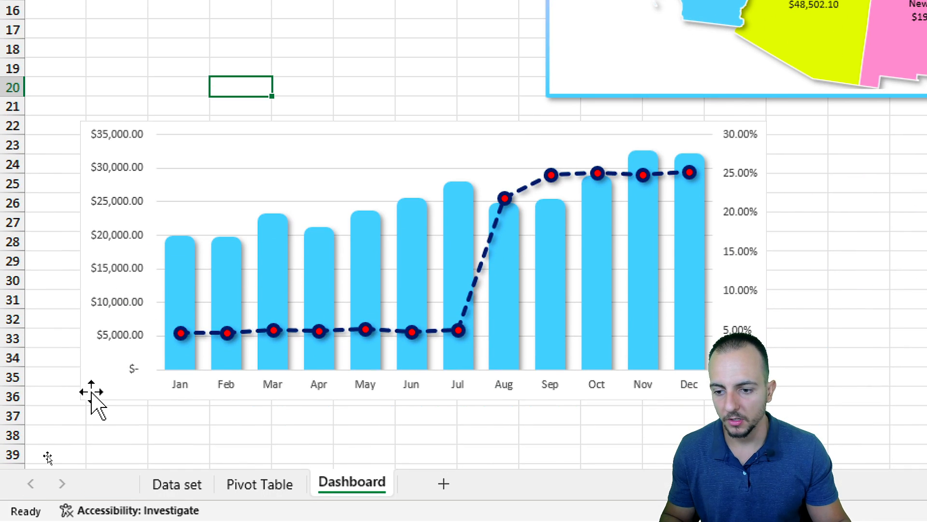
Apply the first outer shadow preset to the chart area of the monthly sales and margin chart.
right_click(89, 379)
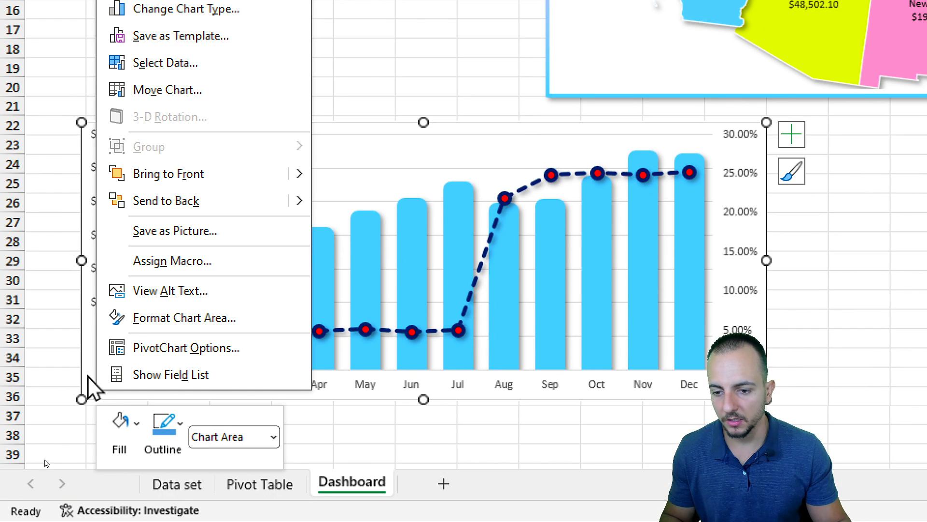
click(194, 323)
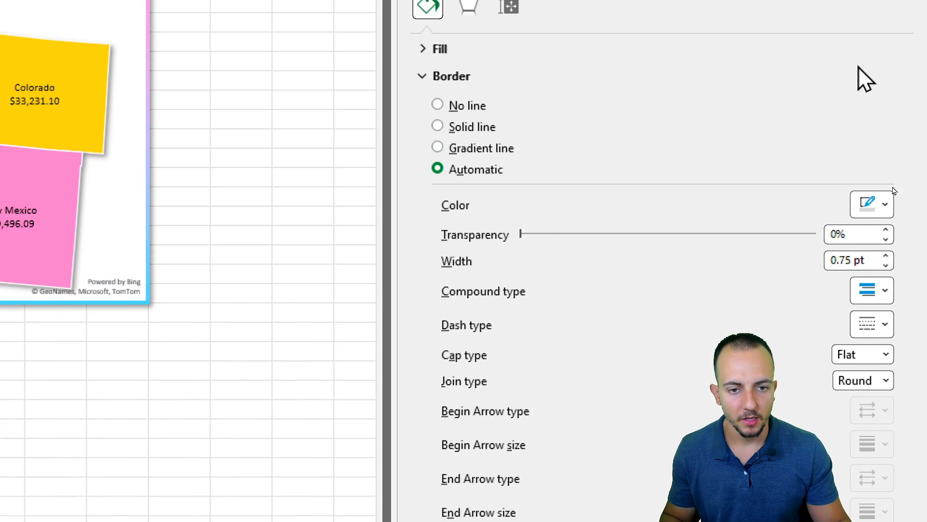
click(480, 103)
click(885, 177)
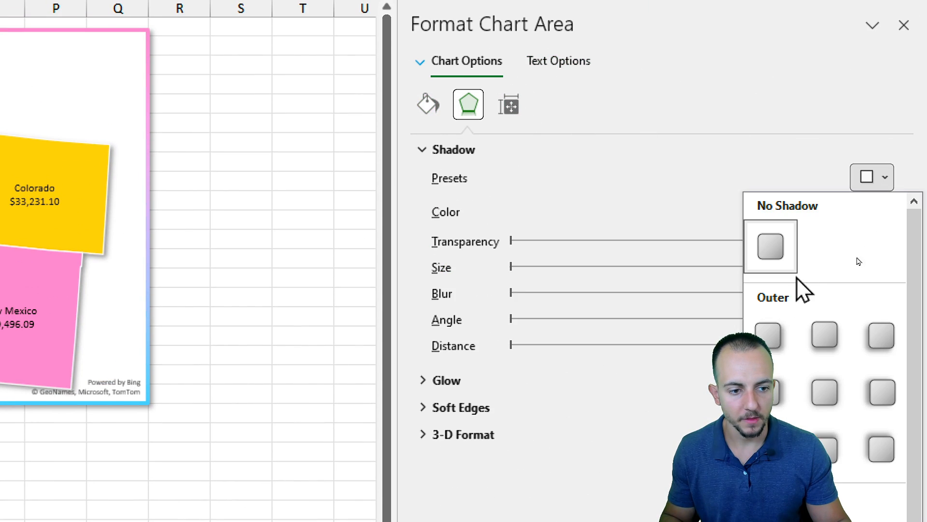
click(770, 335)
Give the chart area a gradient line border with two stops, pink at the start and light blue at 100%.
click(428, 104)
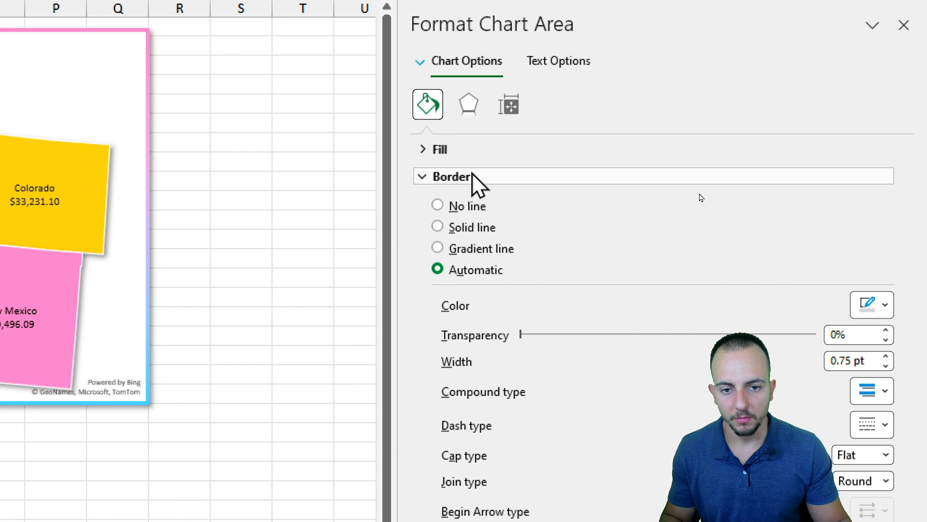
click(488, 248)
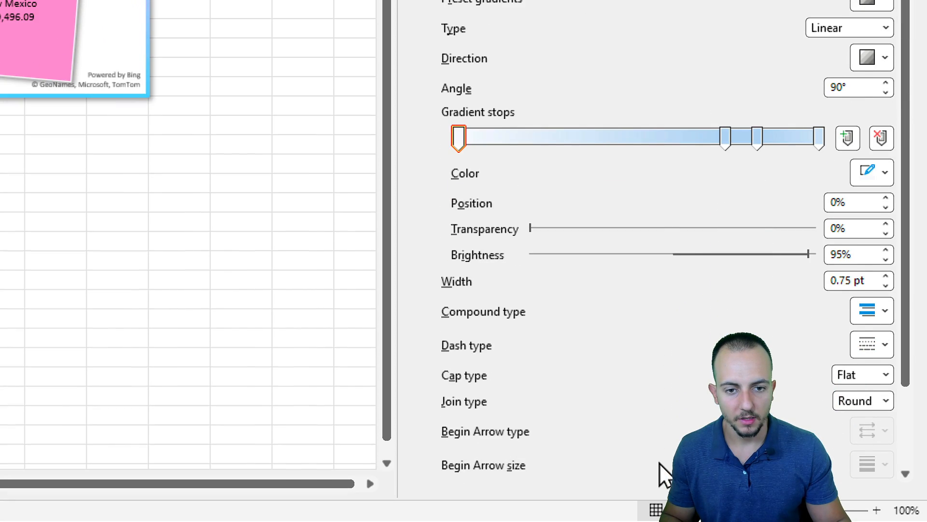
click(881, 138)
click(881, 138)
click(885, 172)
click(782, 451)
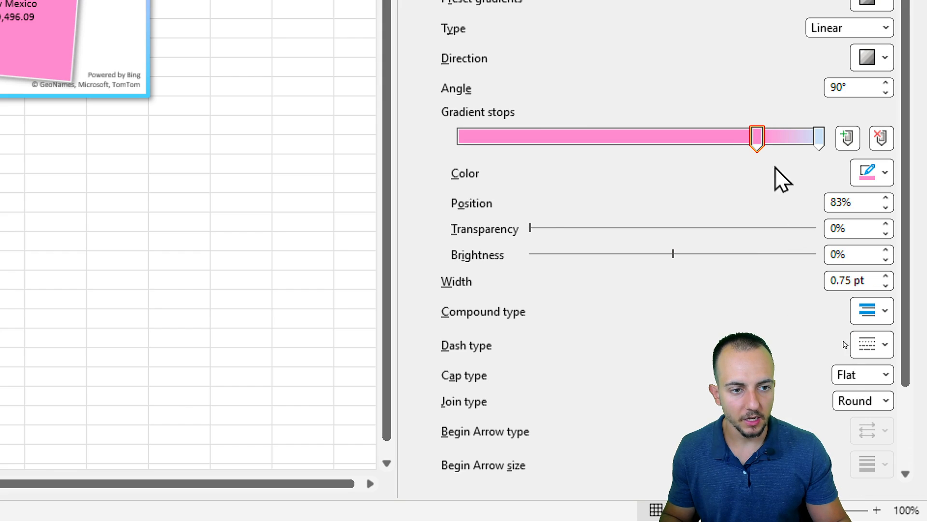
drag(760, 137, 309, 144)
click(818, 139)
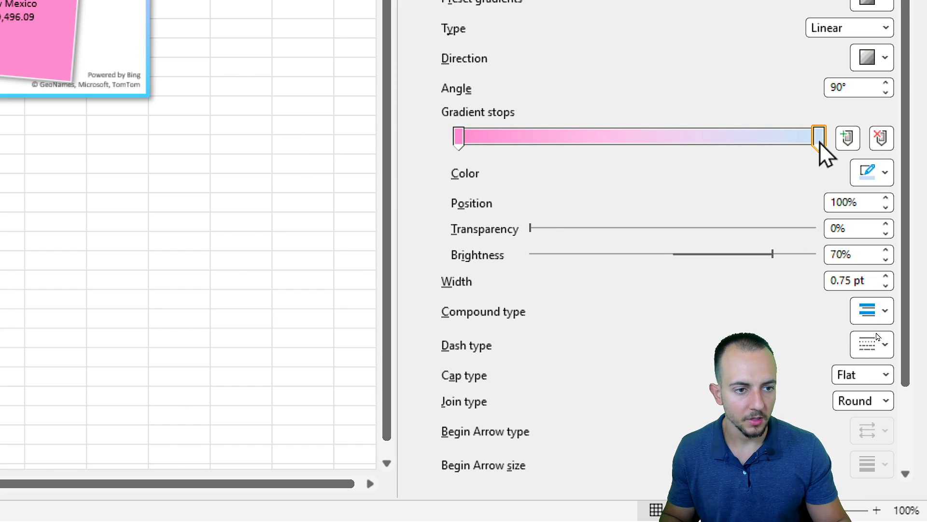
click(885, 173)
click(783, 452)
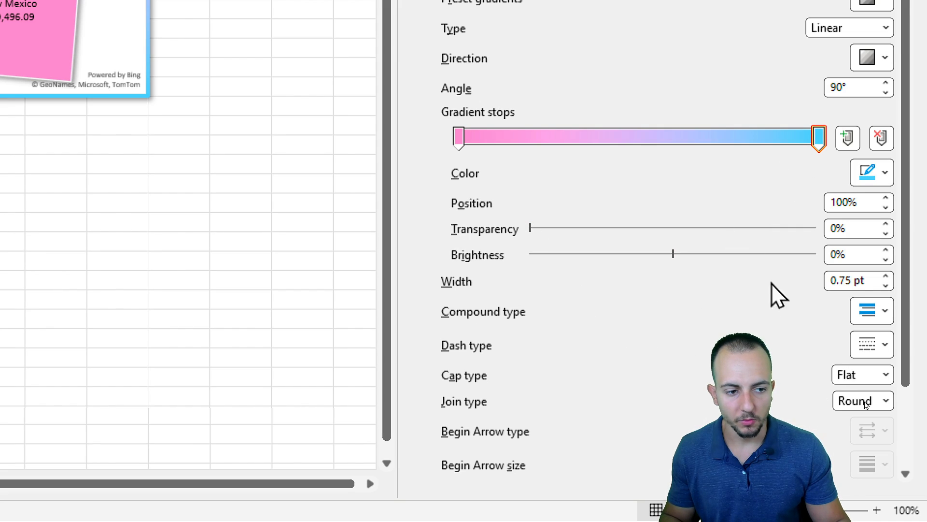
Thicken the chart area's gradient border, round its corners, and close the chart area formatting.
click(886, 277)
click(886, 277)
click(886, 277)
click(886, 277)
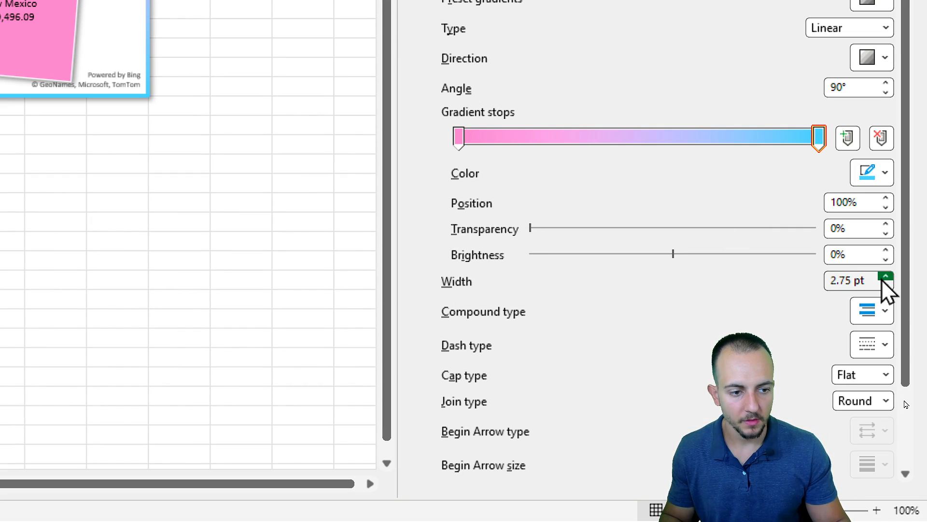
click(886, 277)
scroll(515, 386, down, 2)
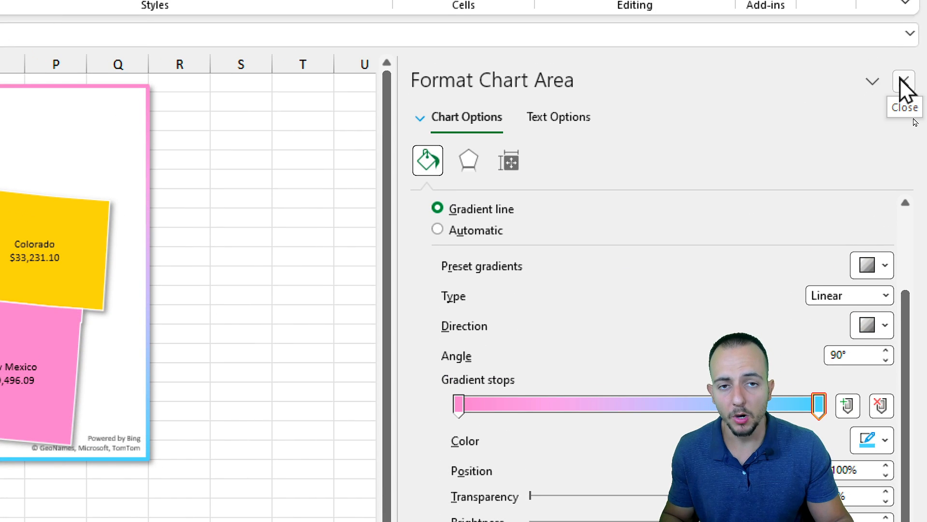
click(901, 83)
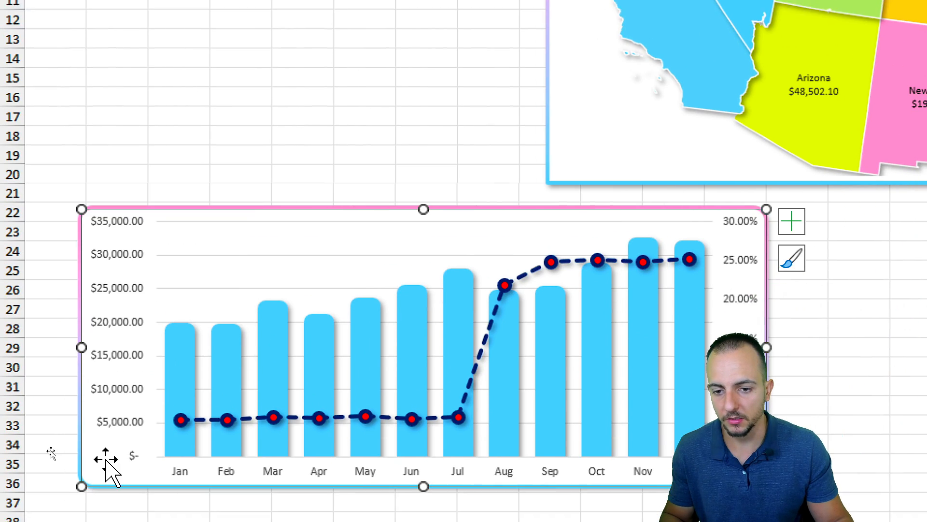
Switch the year slicer repeatedly between 2024, 2025 and 2026 to check the dashboard's visuals, ending on 2025.
click(133, 140)
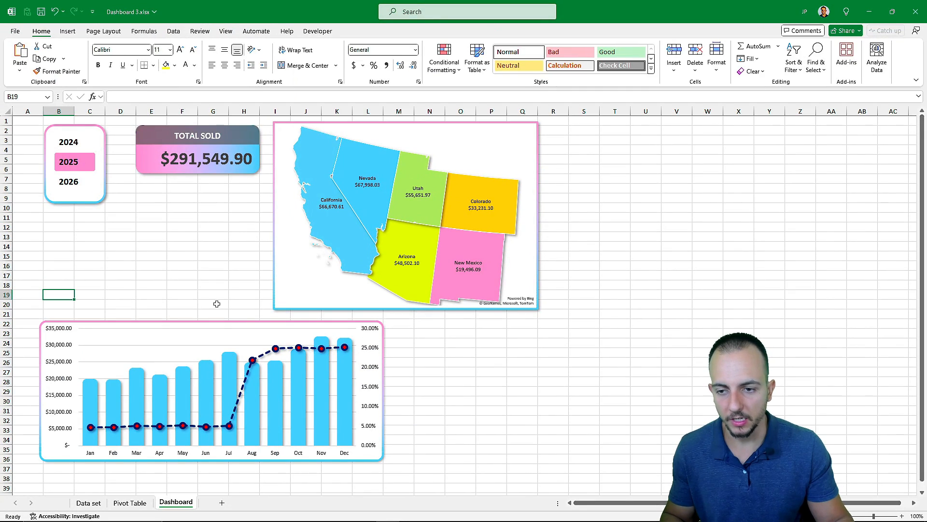
click(74, 186)
click(77, 157)
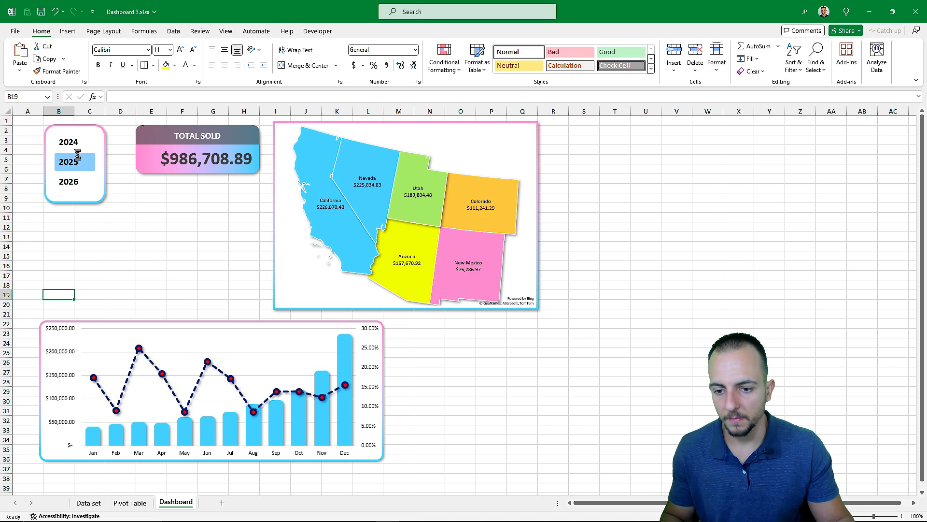
click(81, 144)
click(77, 161)
click(74, 189)
click(83, 162)
click(83, 142)
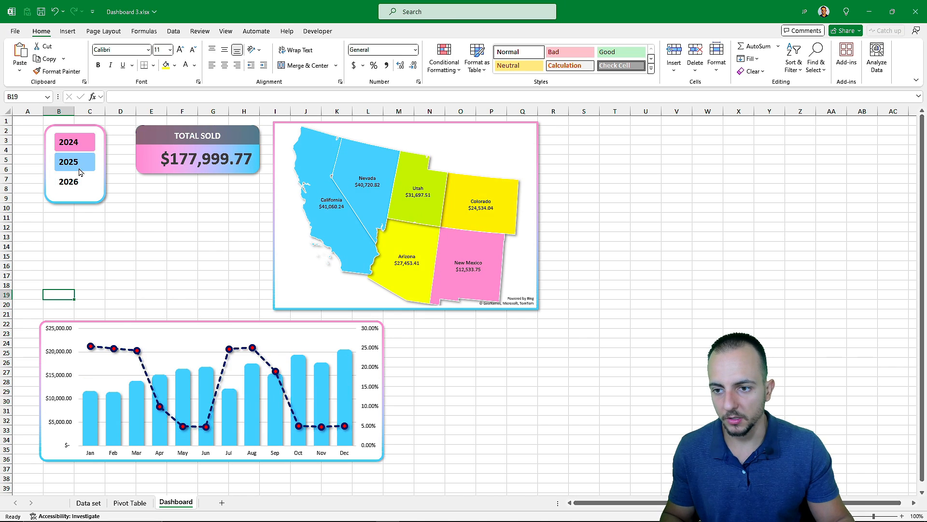
click(78, 166)
click(77, 183)
click(82, 161)
click(83, 138)
click(78, 162)
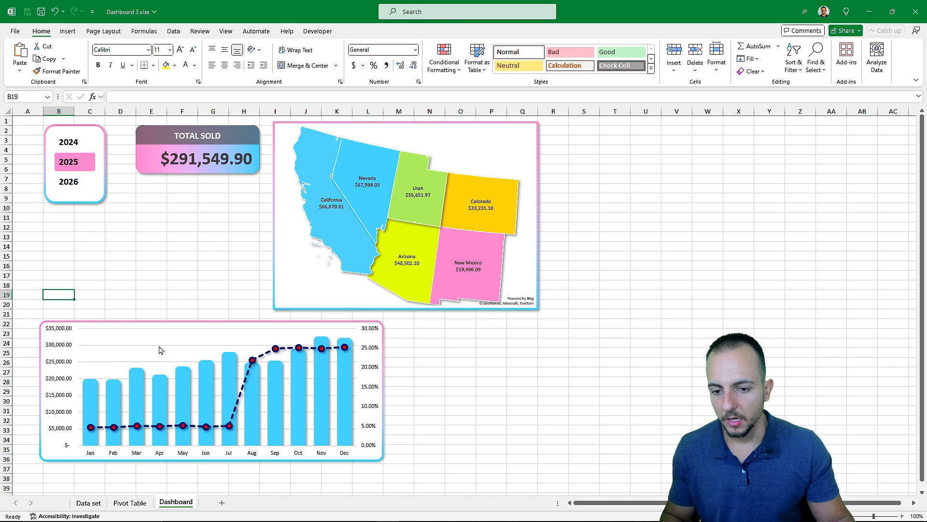
Insert a 2-D clustered column chart from the salesperson totals pivot table on the Pivot Table sheet.
click(130, 504)
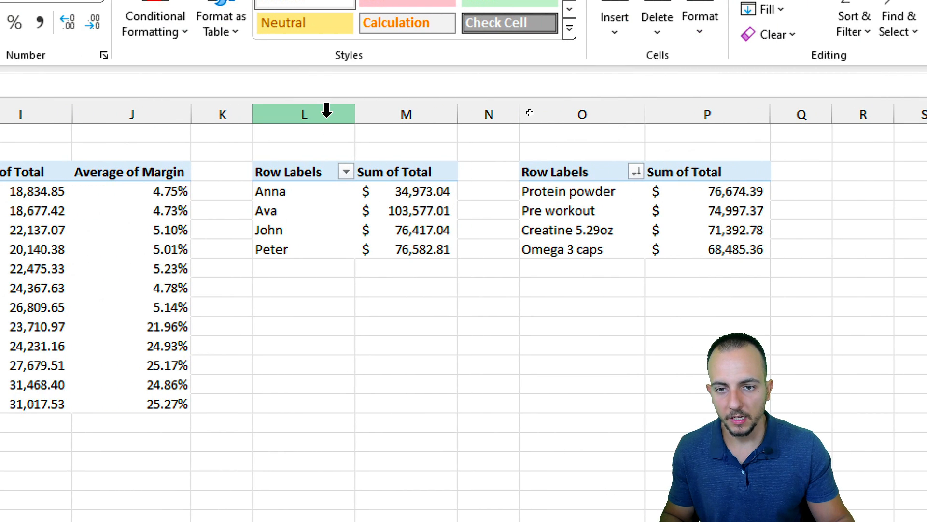
drag(327, 111, 395, 247)
click(301, 192)
click(302, 199)
drag(302, 199, 300, 239)
click(337, 217)
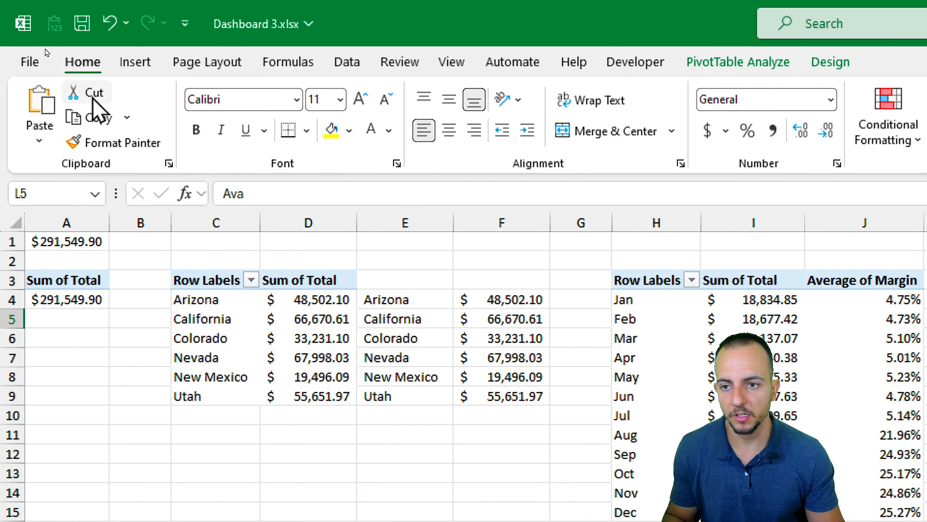
click(137, 63)
click(638, 92)
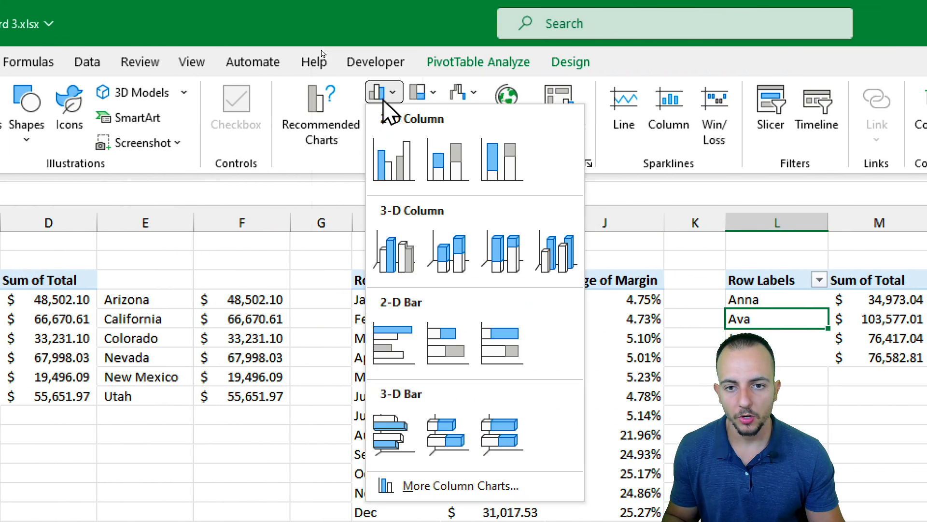
click(395, 164)
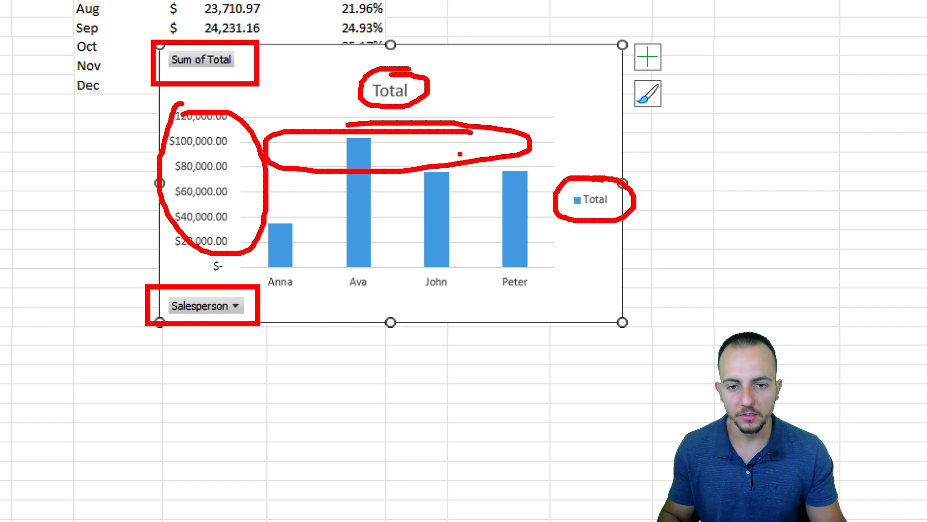
Delete the vertical axis, title, legend and gridlines from the salesperson chart.
click(208, 145)
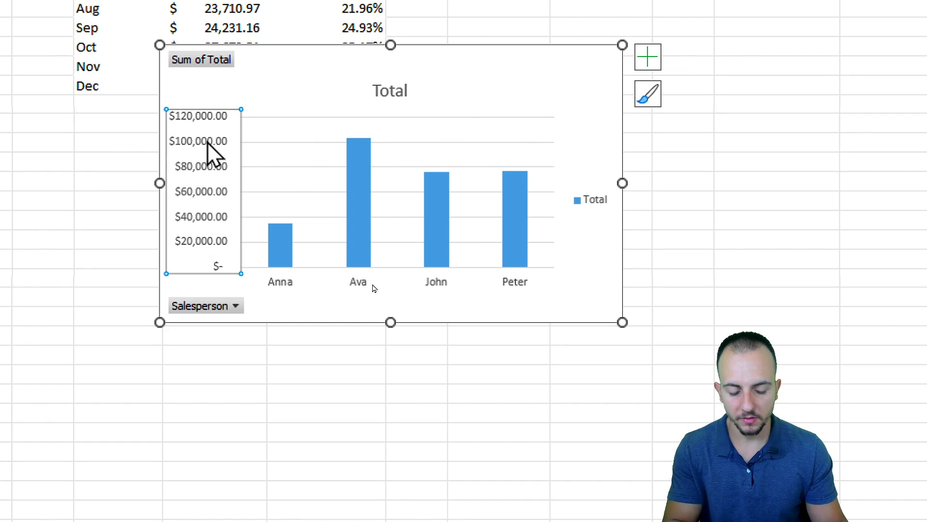
key(Delete)
click(391, 92)
key(Delete)
click(586, 188)
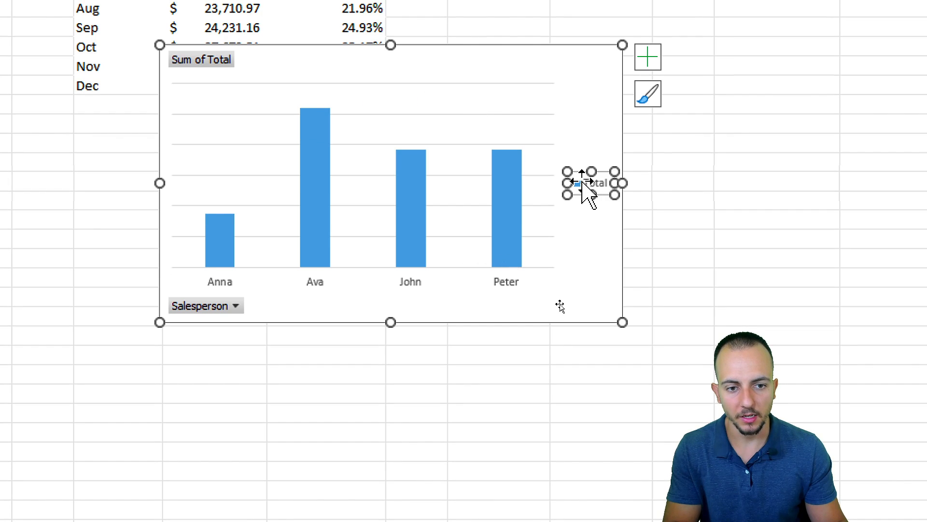
key(Delete)
click(507, 144)
key(Delete)
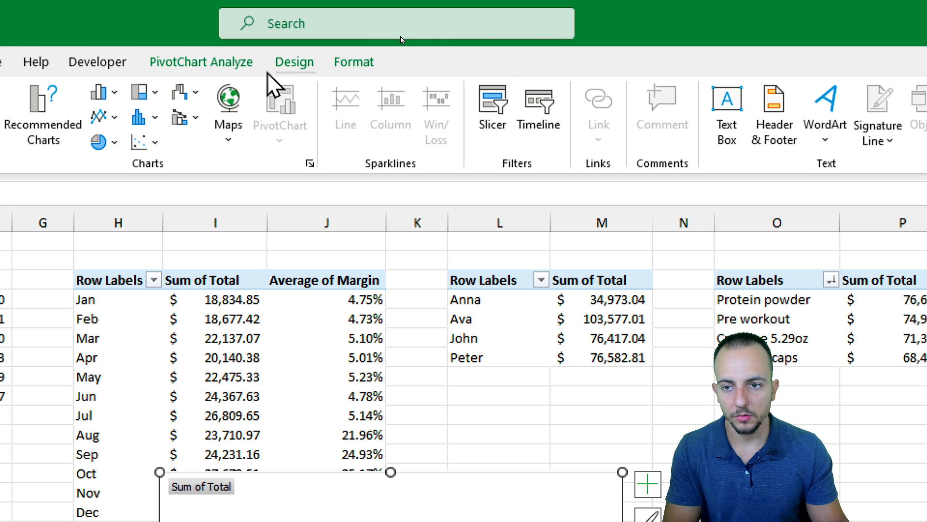
Hide all field buttons on the salesperson chart.
click(243, 65)
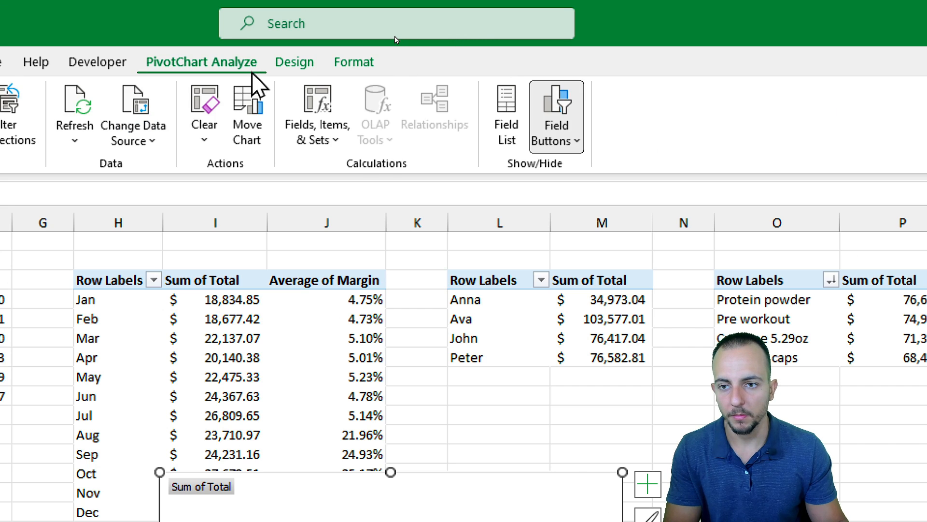
click(561, 141)
click(608, 309)
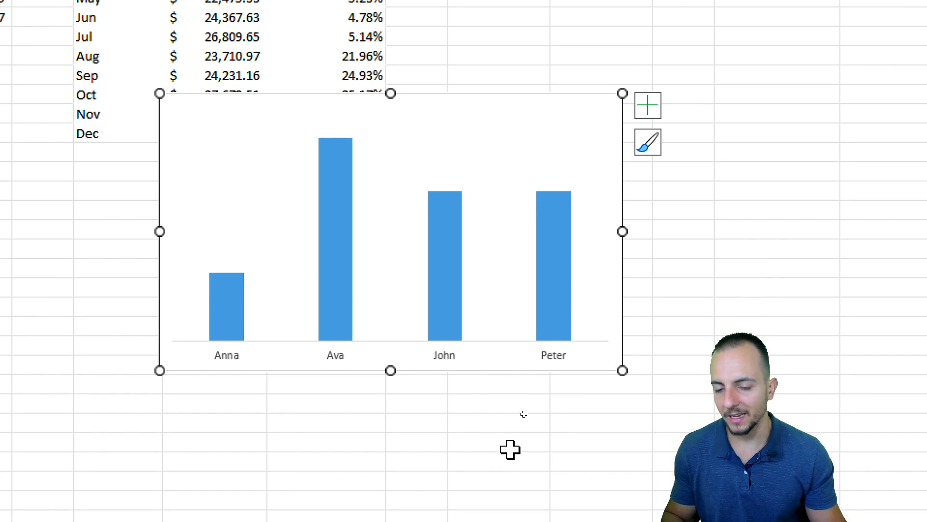
mouse_move(161, 143)
mouse_down()
mouse_move(186, 208)
mouse_move(187, 318)
mouse_up()
key(e)
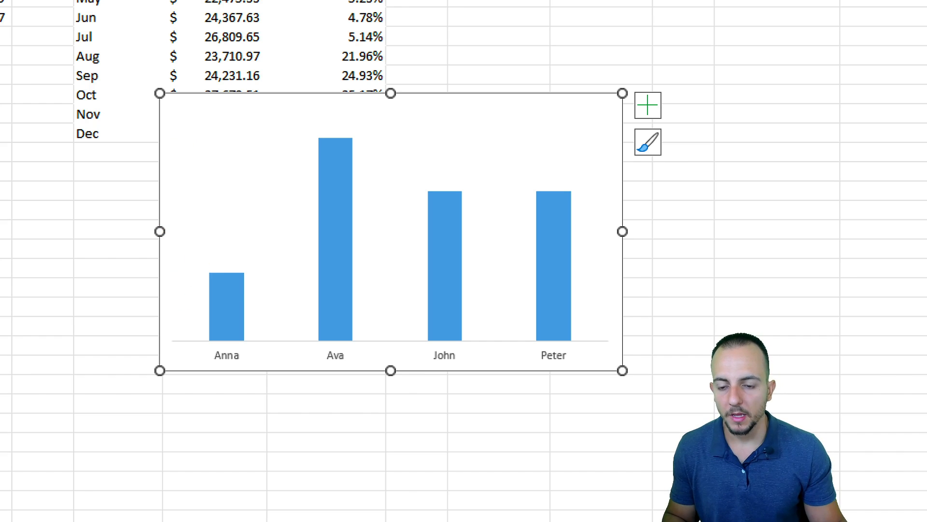
drag(190, 252, 268, 378)
drag(299, 119, 372, 383)
drag(411, 175, 476, 385)
drag(525, 180, 586, 389)
key(Escape)
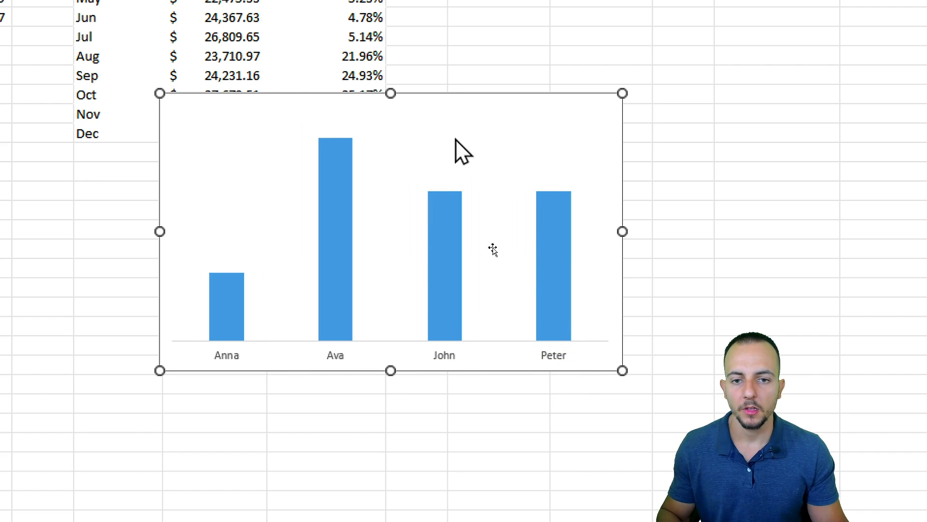
Cut the salesperson chart and paste it on the Dashboard sheet at cell S2, using the destination theme.
right_click(421, 95)
click(505, 76)
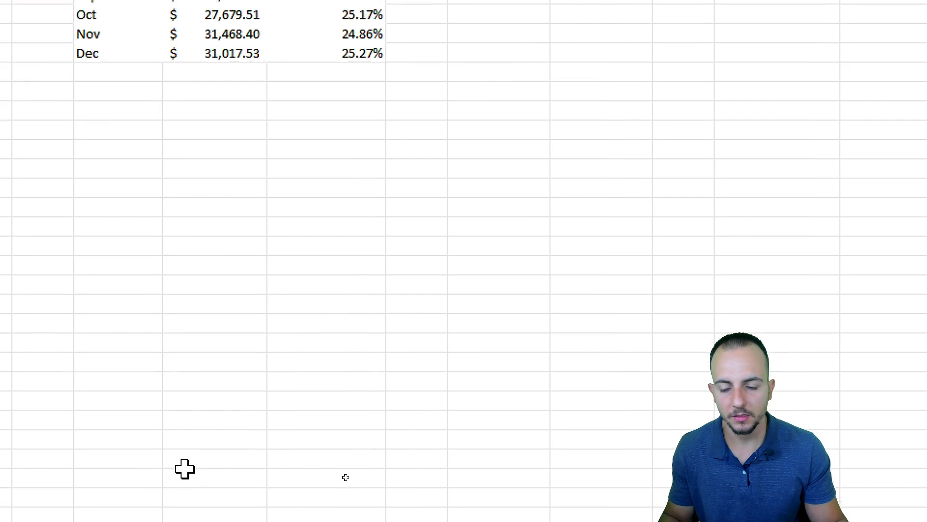
click(123, 485)
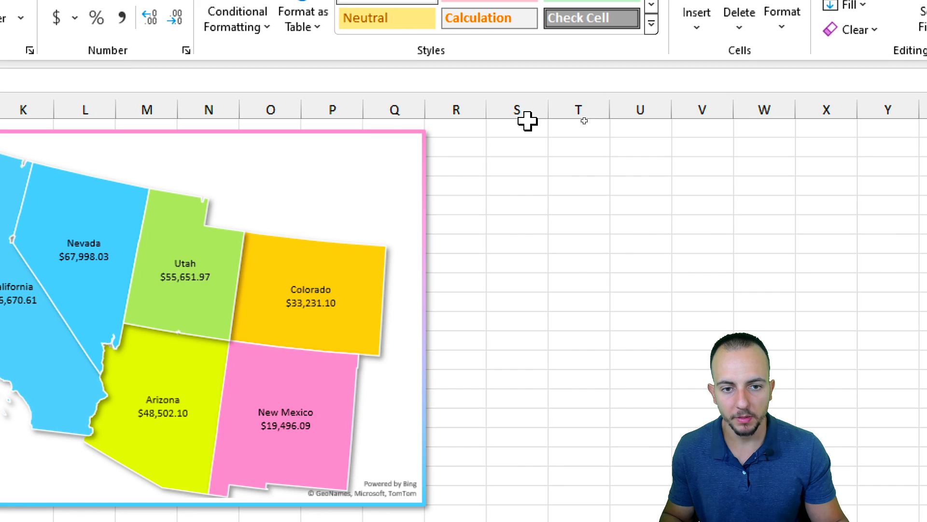
right_click(508, 147)
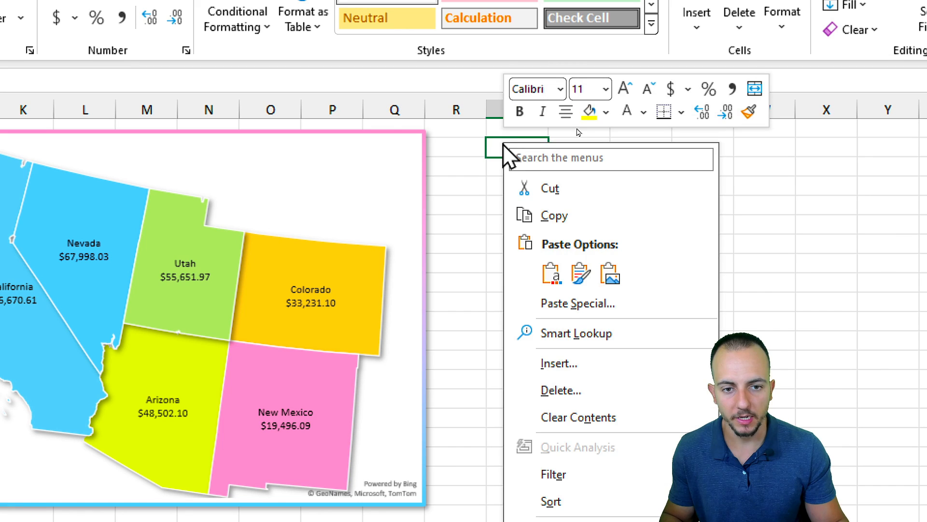
click(555, 269)
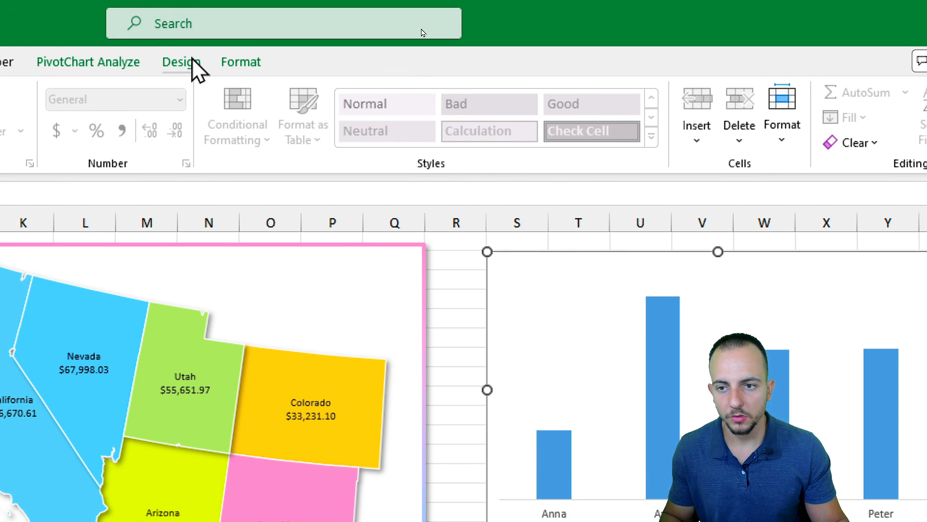
Add data labels at the outside end of the salesperson chart's columns.
click(192, 61)
click(54, 133)
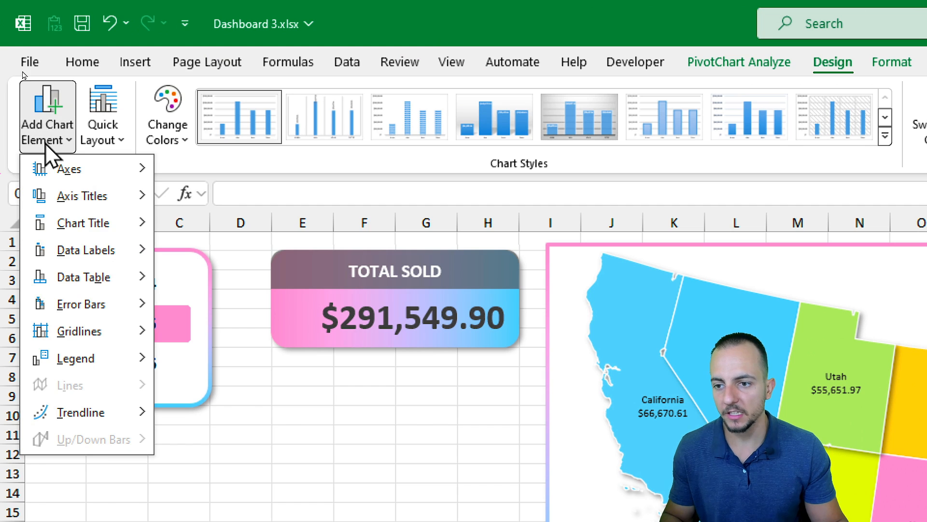
mouse_move(103, 263)
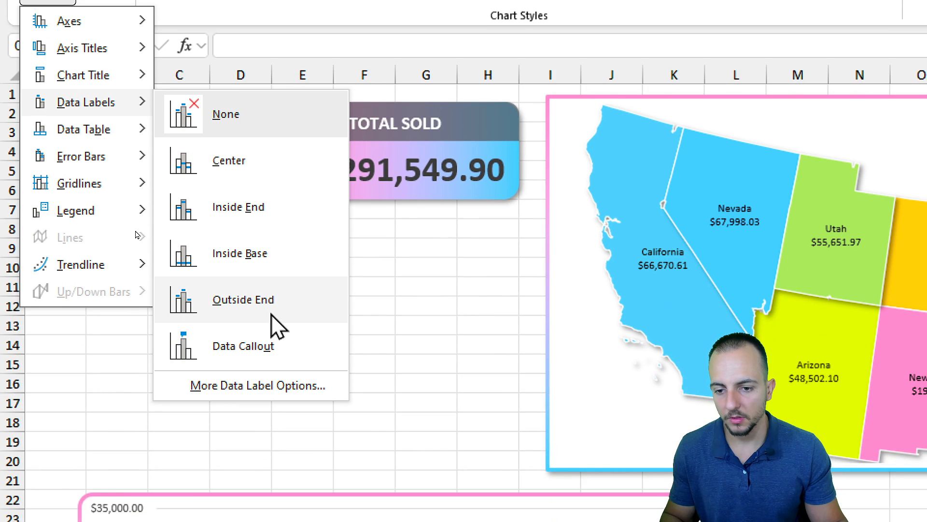
click(272, 313)
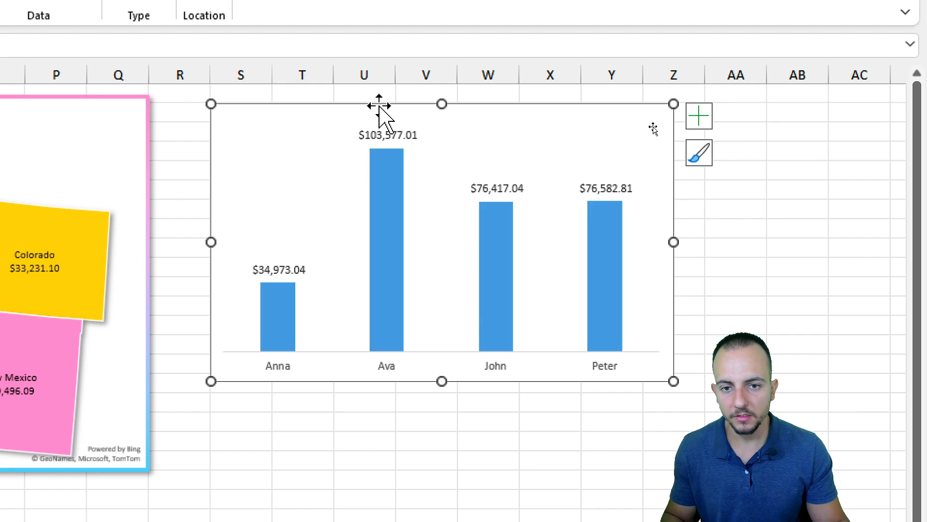
Apply an outer shadow preset cast toward the bottom right (45°, 3 pt distance) to the salesperson chart's columns.
right_click(385, 203)
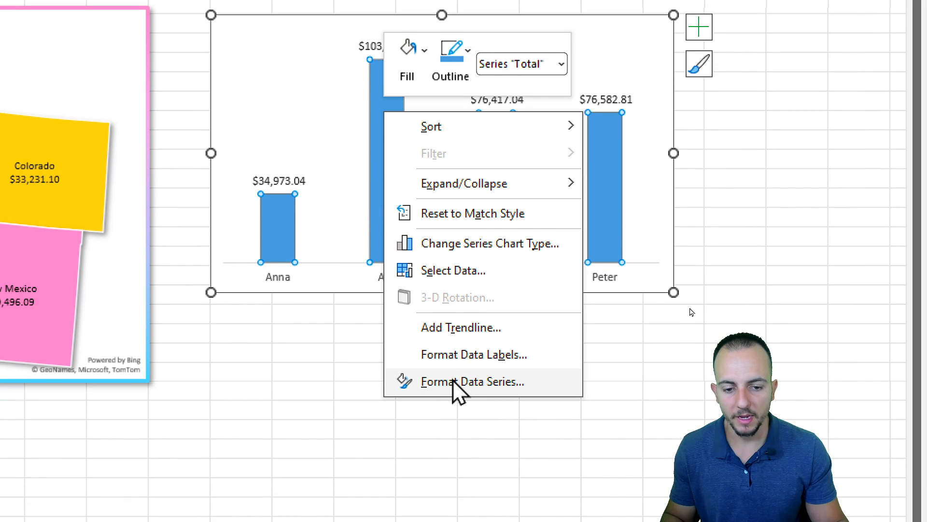
click(454, 382)
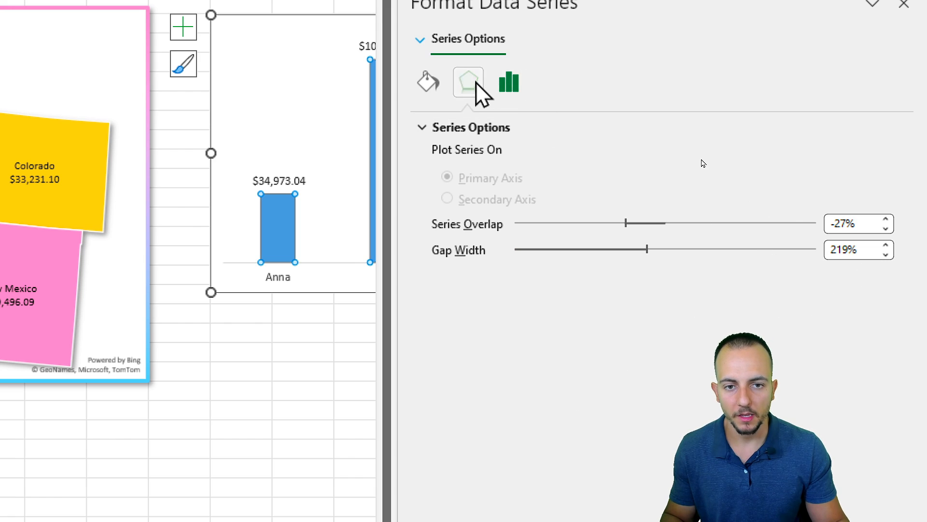
click(468, 82)
click(872, 154)
click(770, 310)
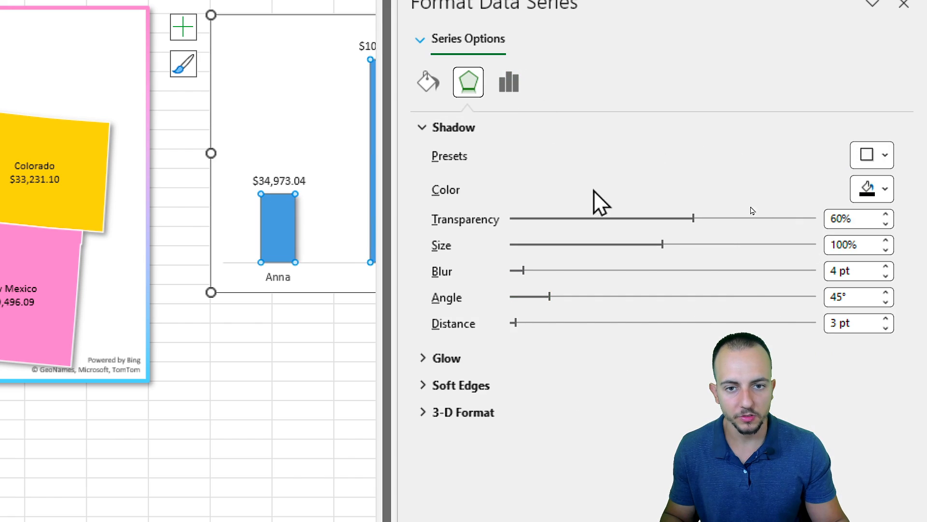
Fill the salesperson chart's columns with solid light blue.
click(428, 82)
click(462, 127)
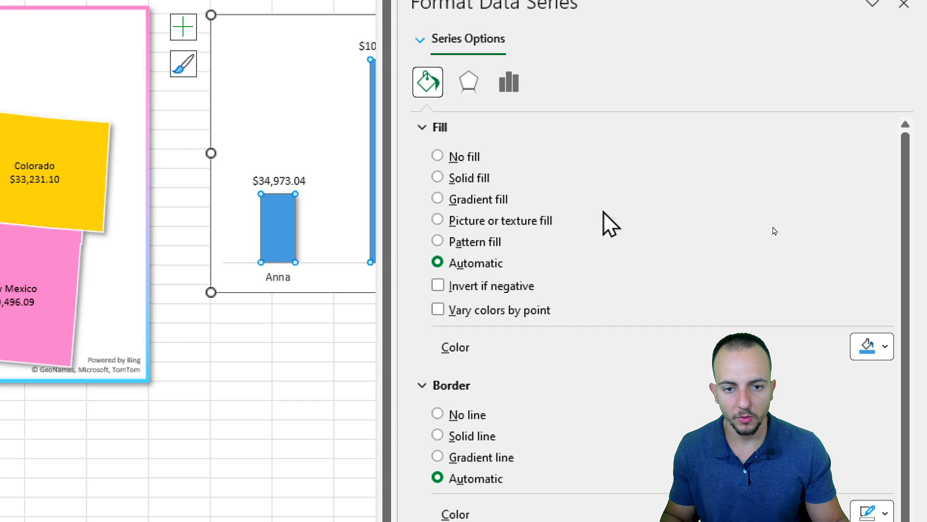
click(887, 346)
click(787, 400)
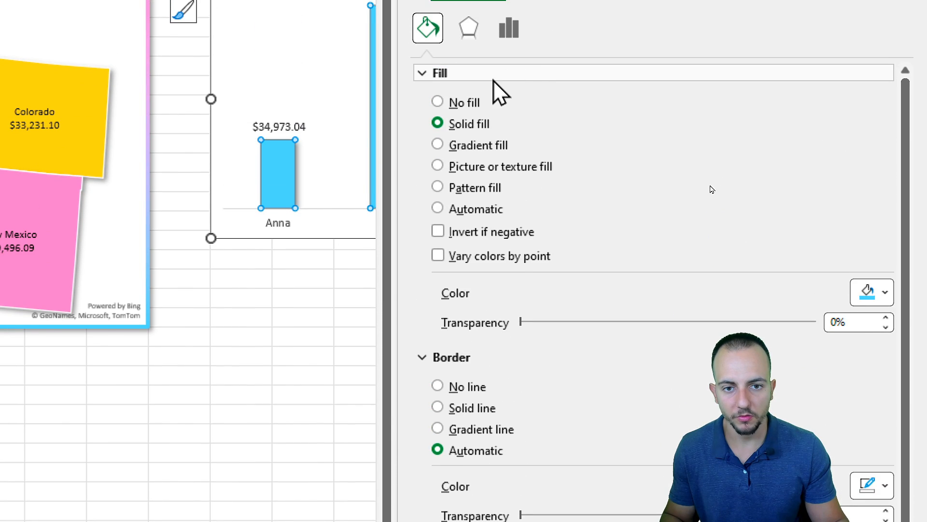
Give the salesperson chart's columns a solid light blue border 3 pt wide.
click(493, 77)
click(872, 228)
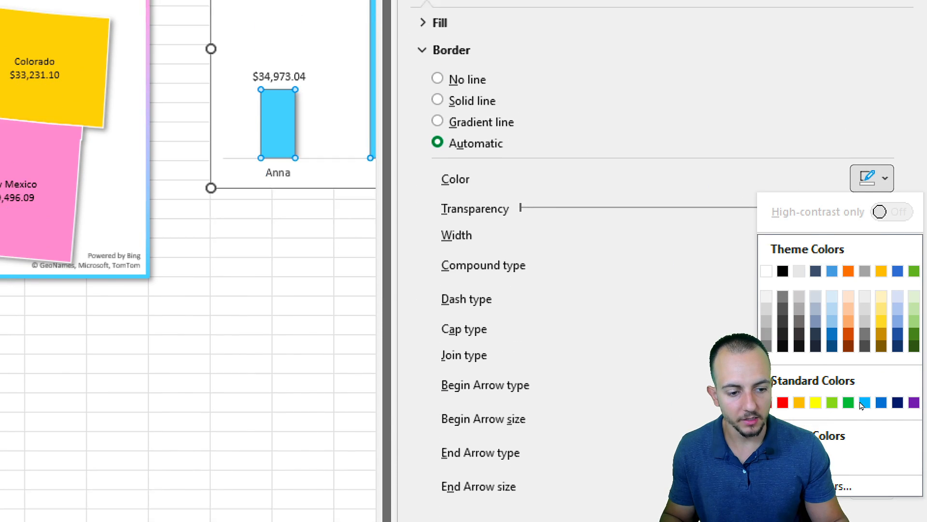
click(865, 402)
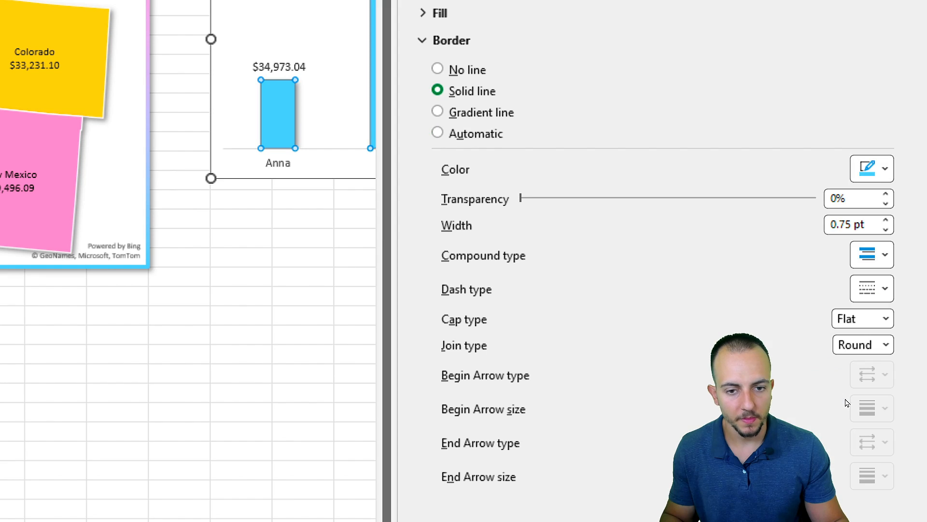
click(855, 219)
text(3)
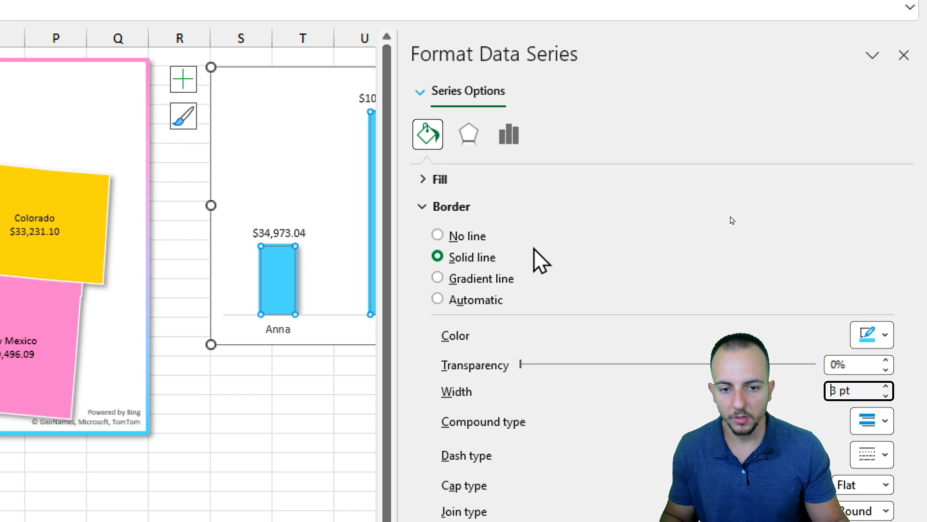
click(432, 209)
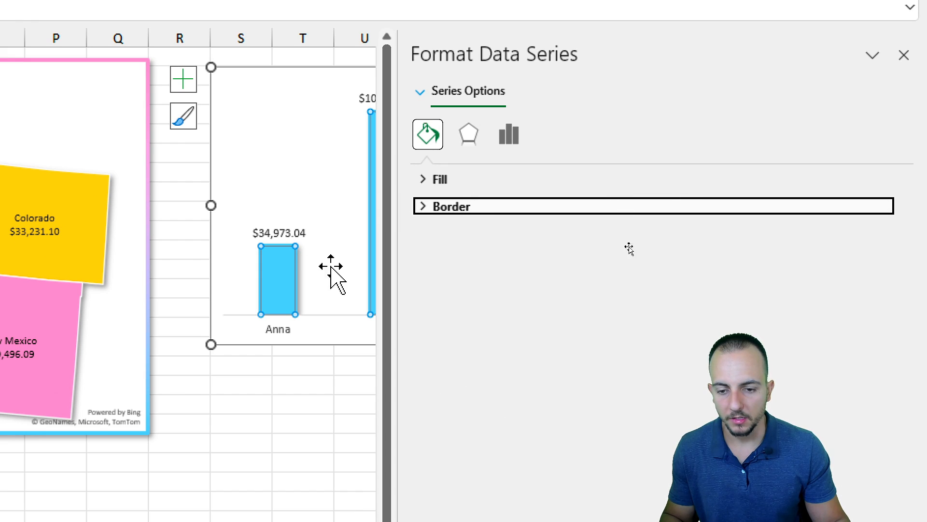
Apply an outer shadow preset with a 45° angle and 3 pt distance to the salesperson chart's chart area.
click(275, 72)
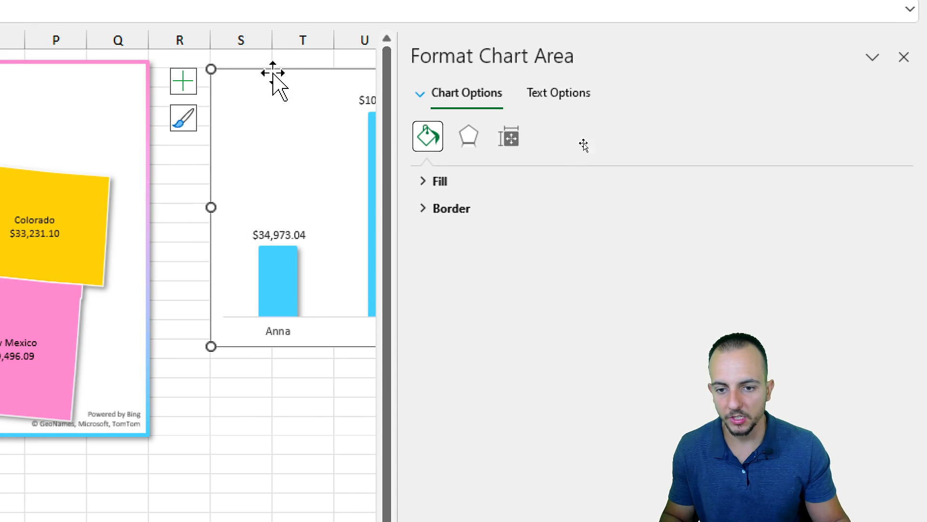
click(469, 139)
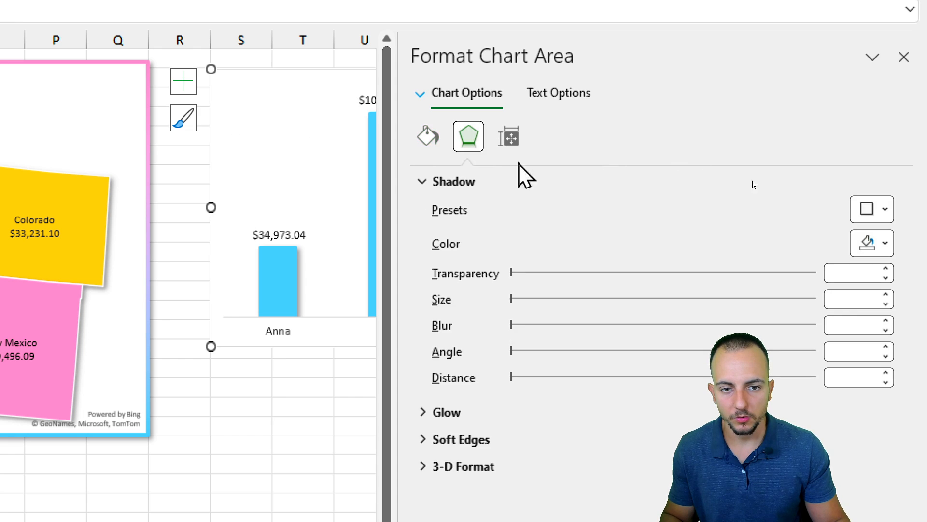
click(884, 210)
click(780, 366)
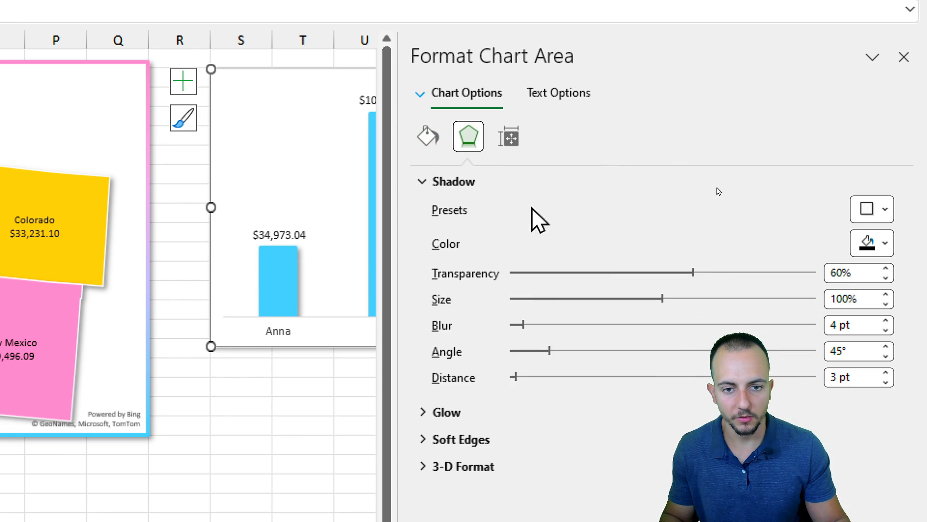
Give the salesperson chart area a gradient line border with two stops, pink at 0% and light blue at 100%.
click(439, 144)
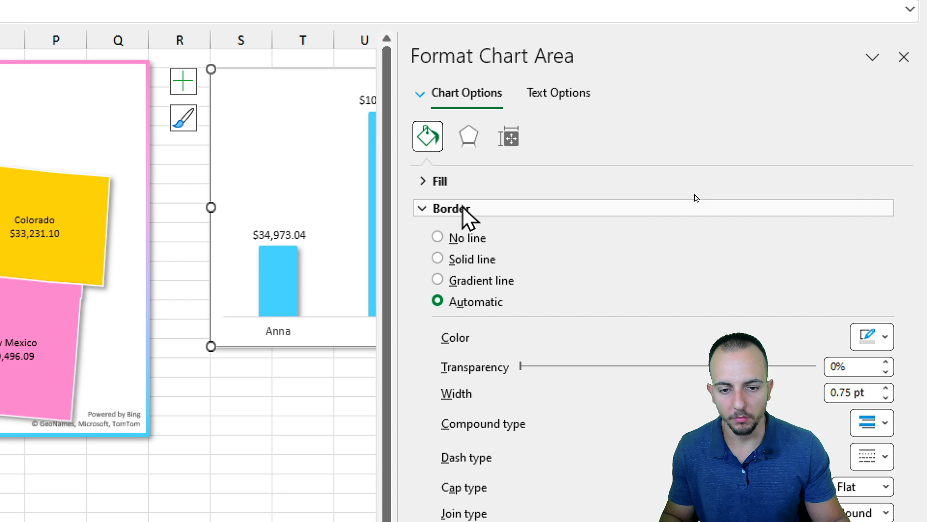
click(488, 280)
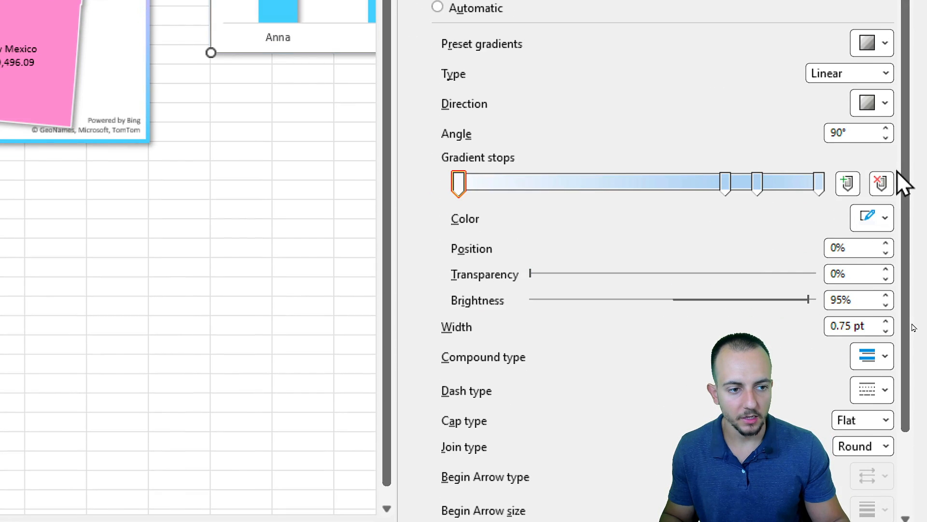
click(882, 183)
click(881, 183)
click(869, 217)
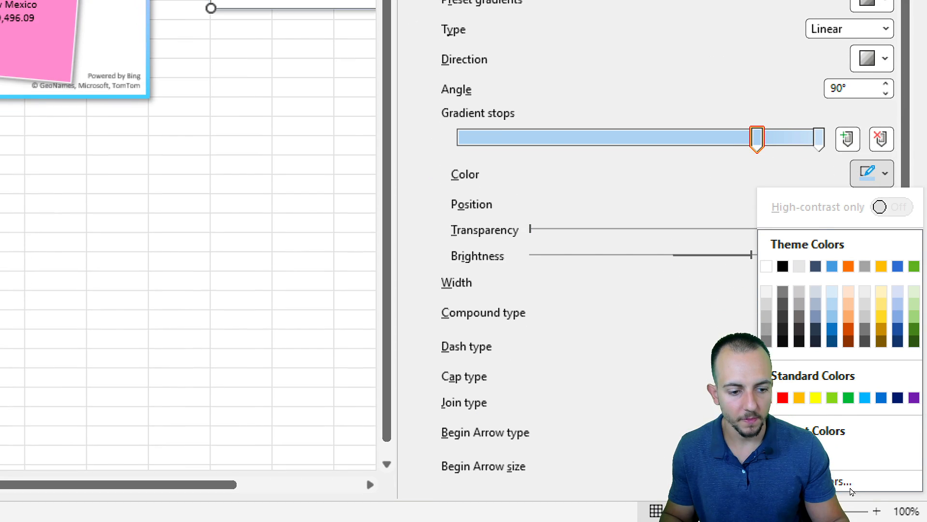
click(801, 497)
drag(755, 150, 421, 176)
click(819, 140)
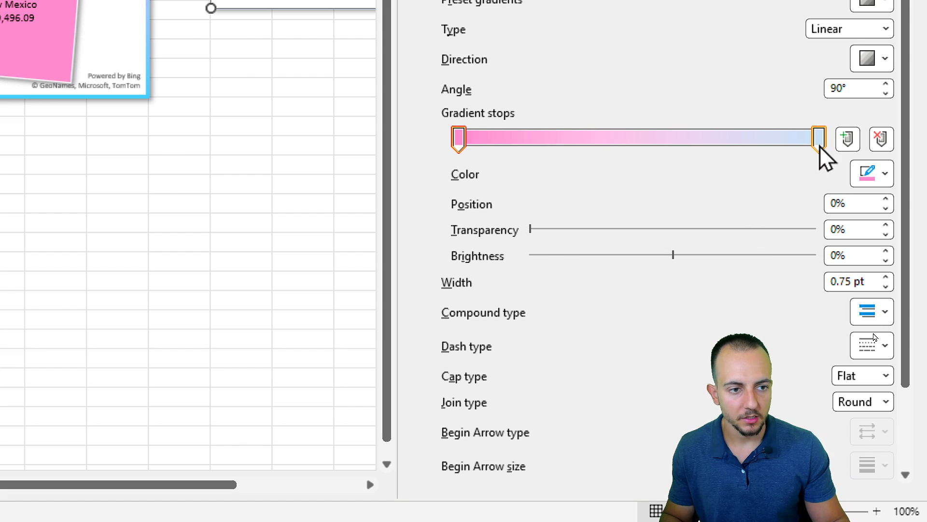
click(884, 173)
click(865, 398)
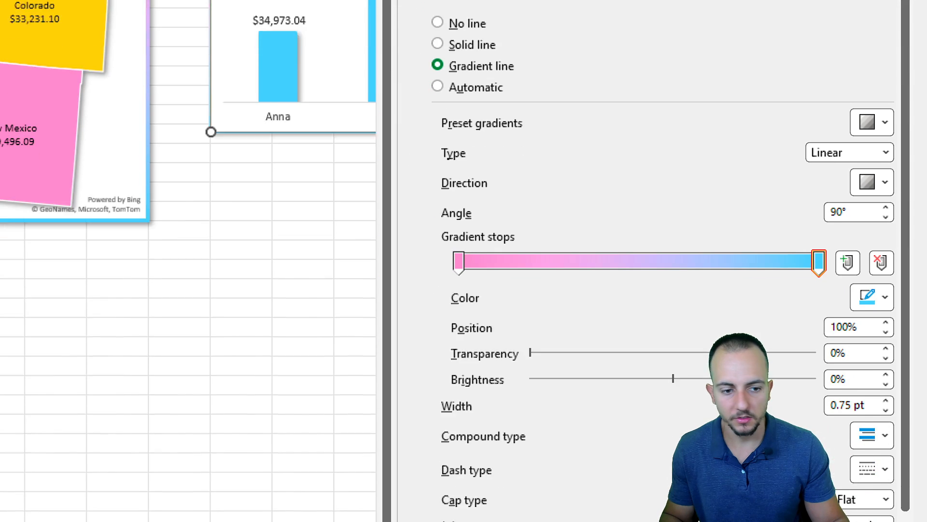
Set the salesperson chart's gradient border width to 3 pt and round its corners.
click(882, 332)
click(881, 331)
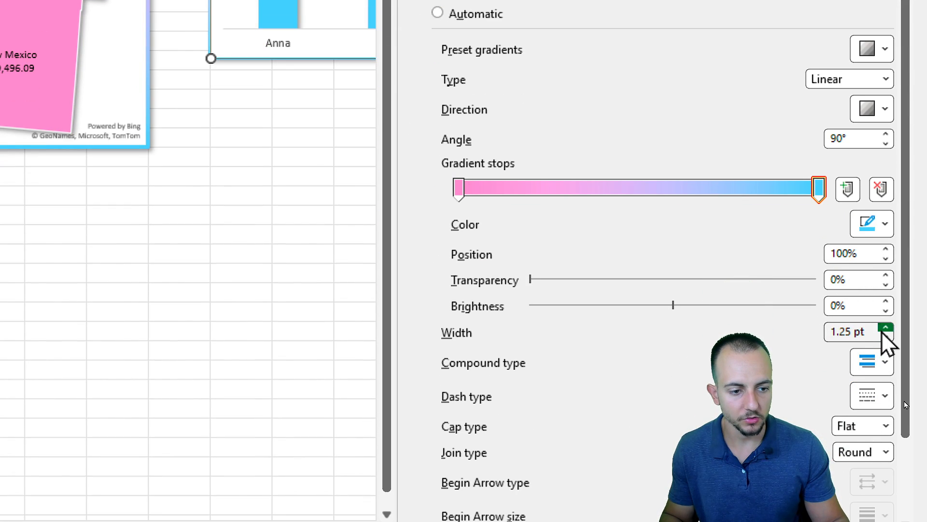
click(882, 331)
click(882, 331)
click(882, 331)
click(882, 331)
click(882, 331)
click(882, 332)
click(886, 329)
scroll(531, 420, down, 3)
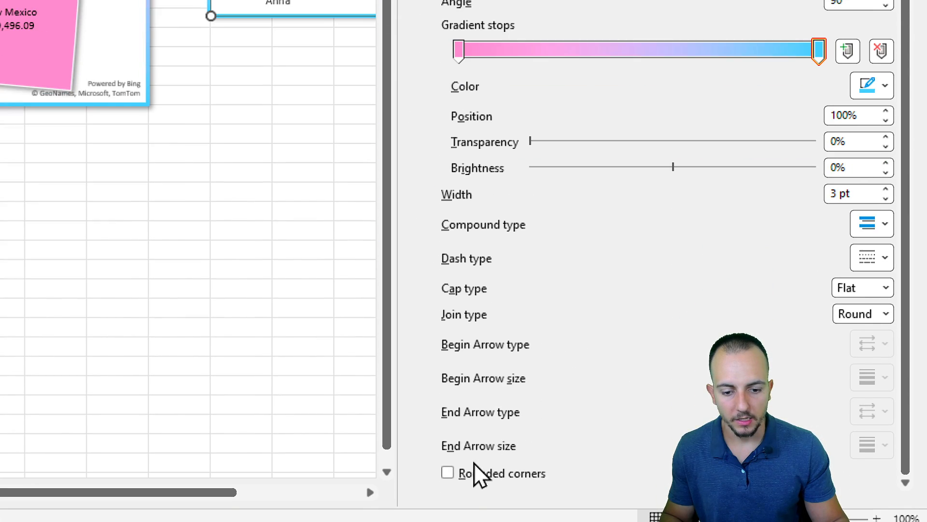
click(499, 464)
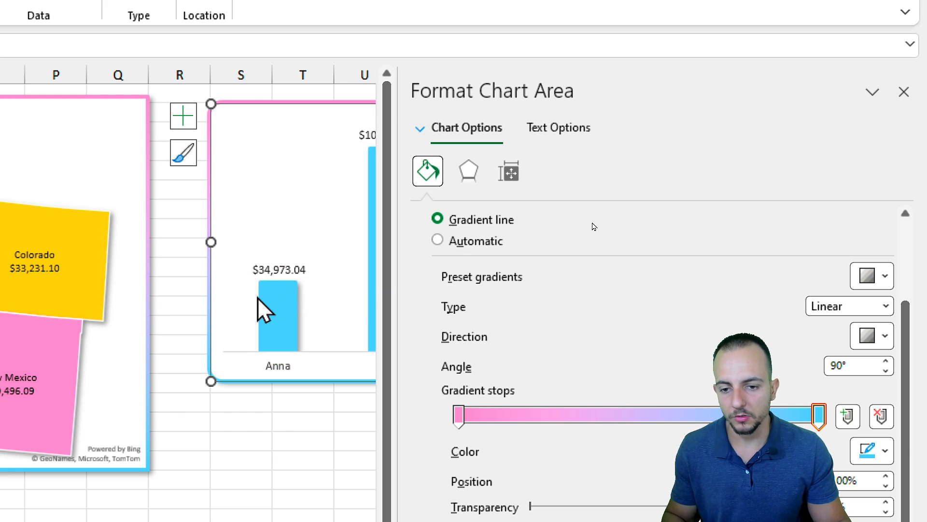
Widen the salesperson columns' border to 12 pt, then close the formatting pane and deselect the chart.
click(284, 317)
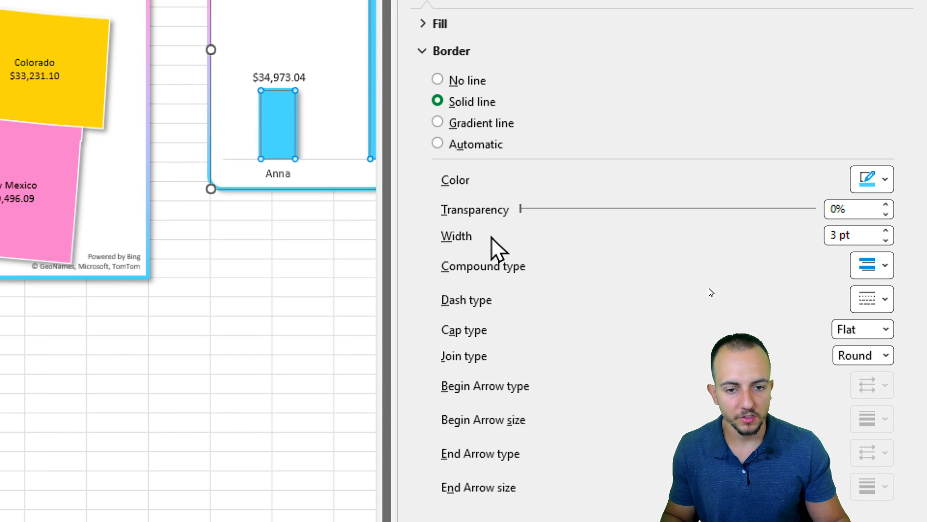
text(12)
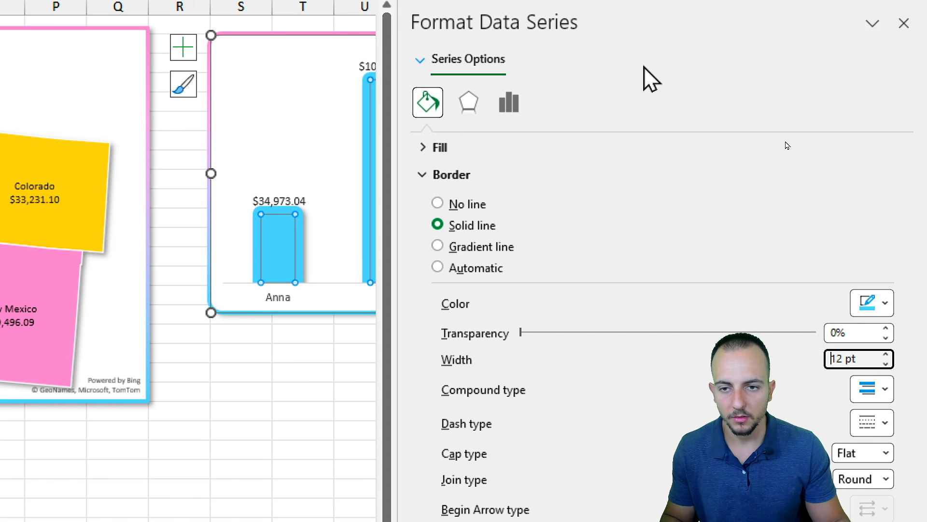
click(904, 95)
click(797, 193)
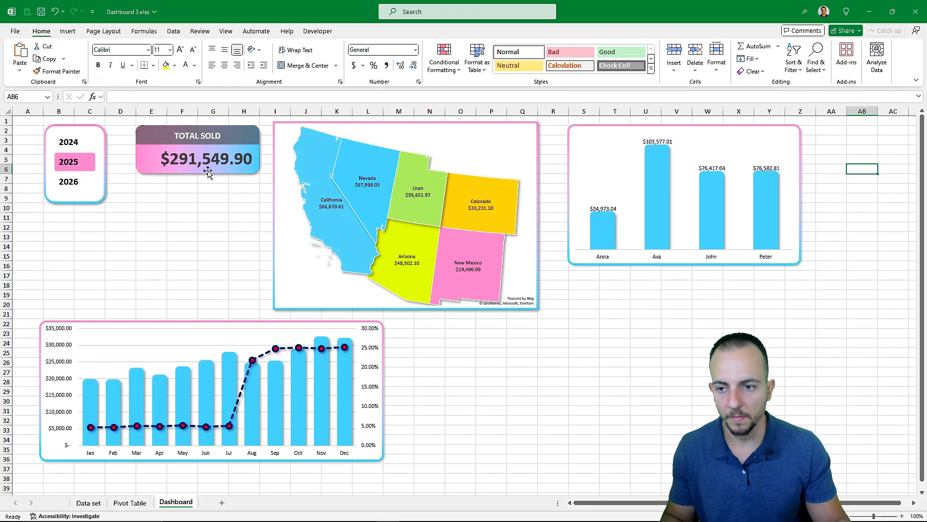
Test the year slicer by switching between 2024, 2025 and 2026, ending on 2024, and check the dashboard visuals.
click(72, 180)
click(75, 159)
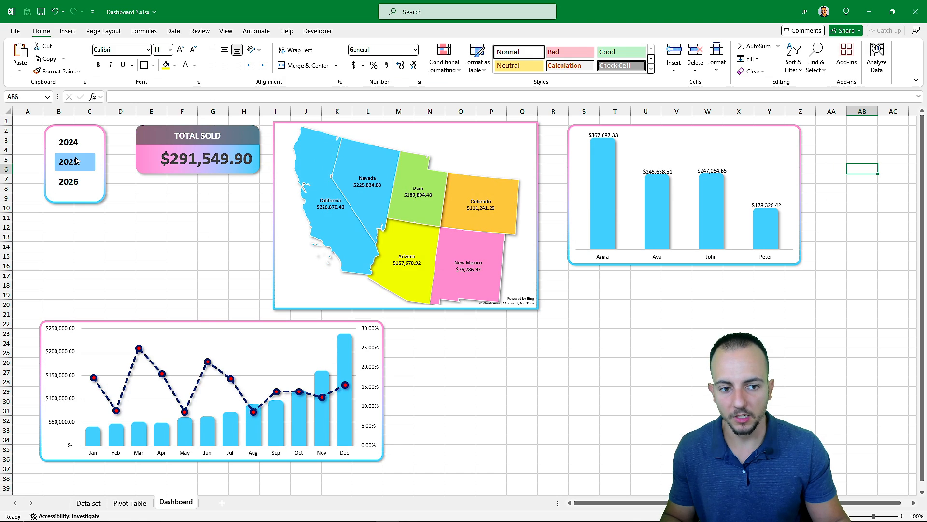
click(77, 141)
click(78, 181)
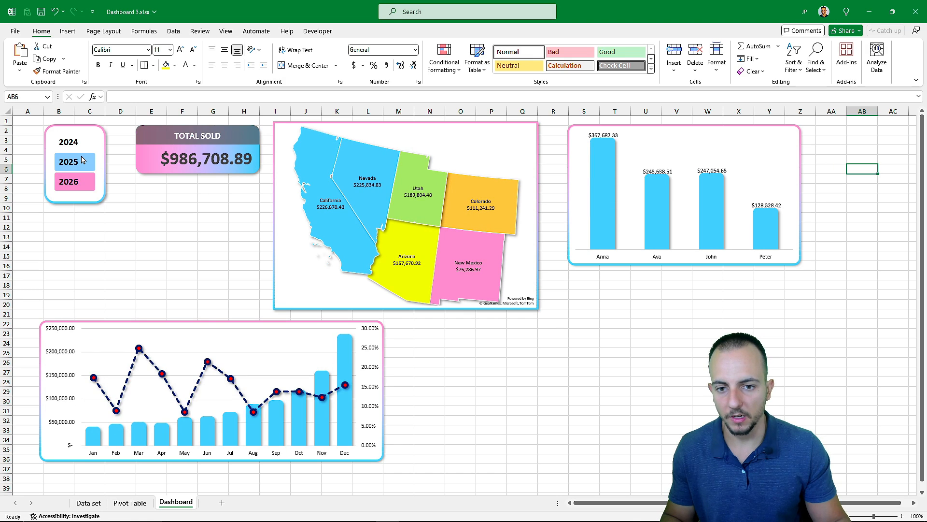
click(82, 161)
click(78, 182)
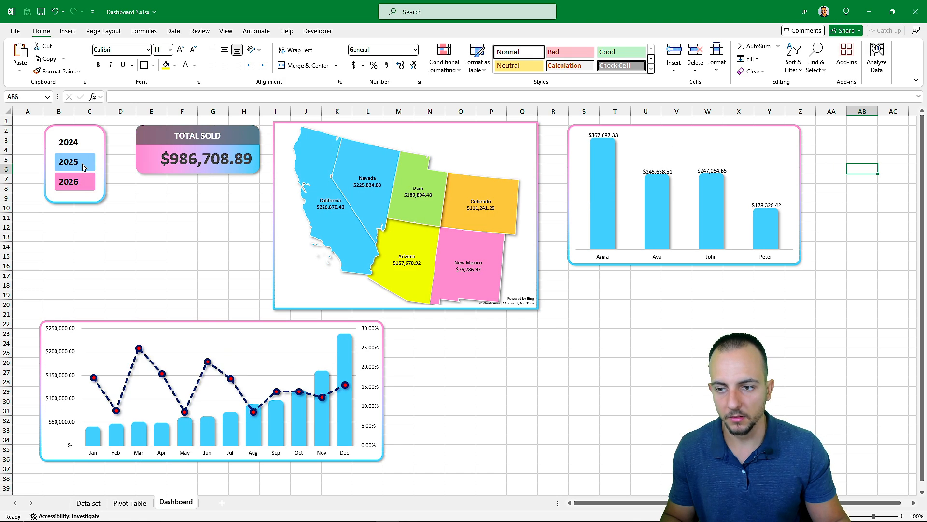
click(75, 141)
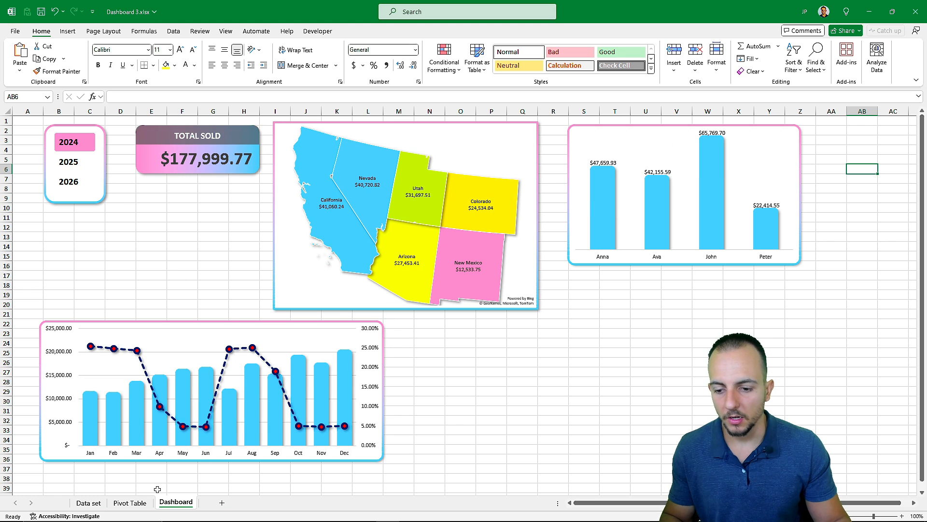
Insert a clustered bar chart from the product pivot table on the Pivot Table sheet.
click(131, 503)
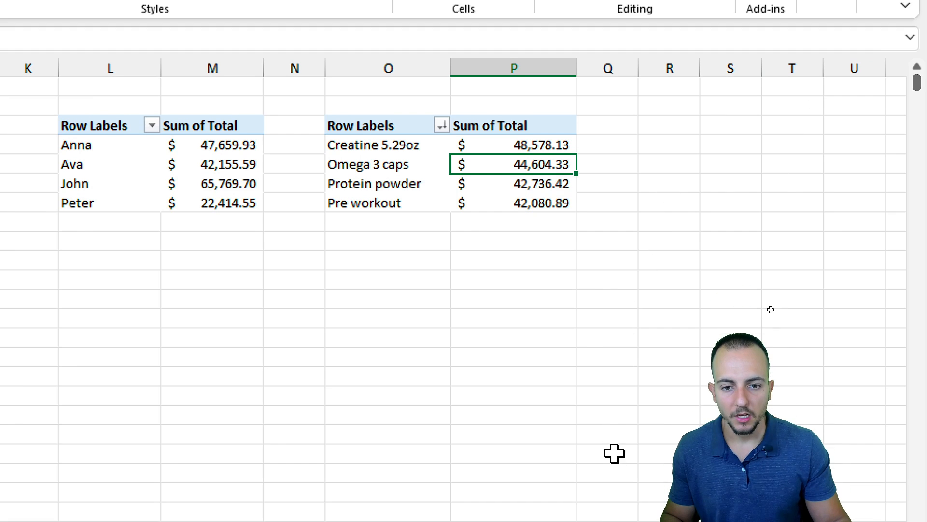
click(418, 196)
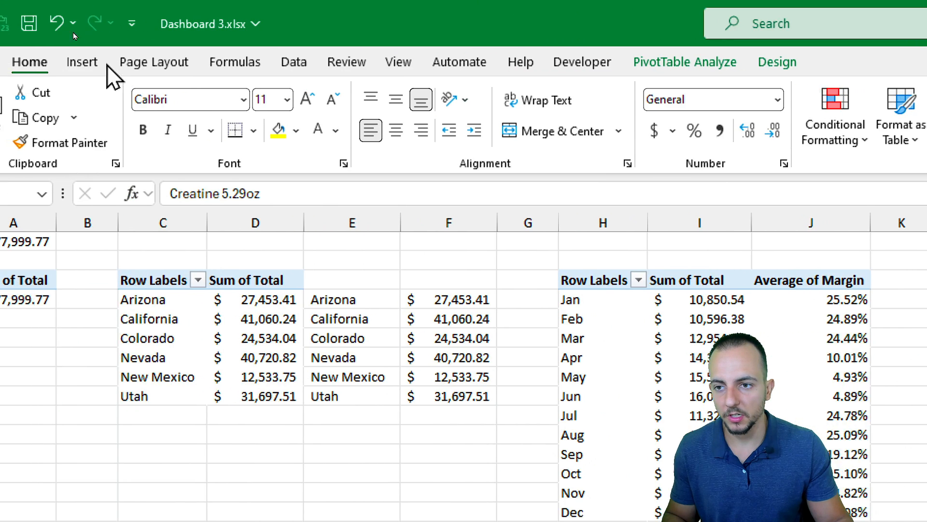
click(102, 63)
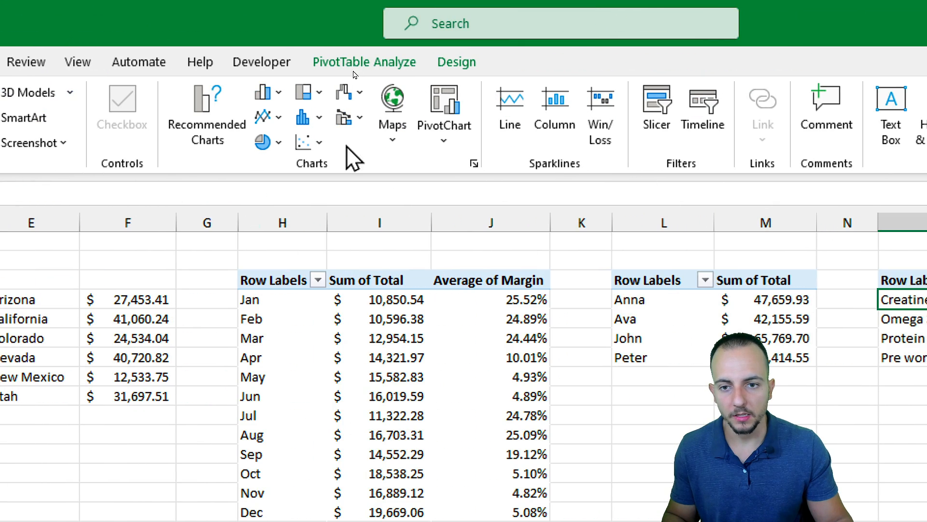
click(270, 93)
click(285, 342)
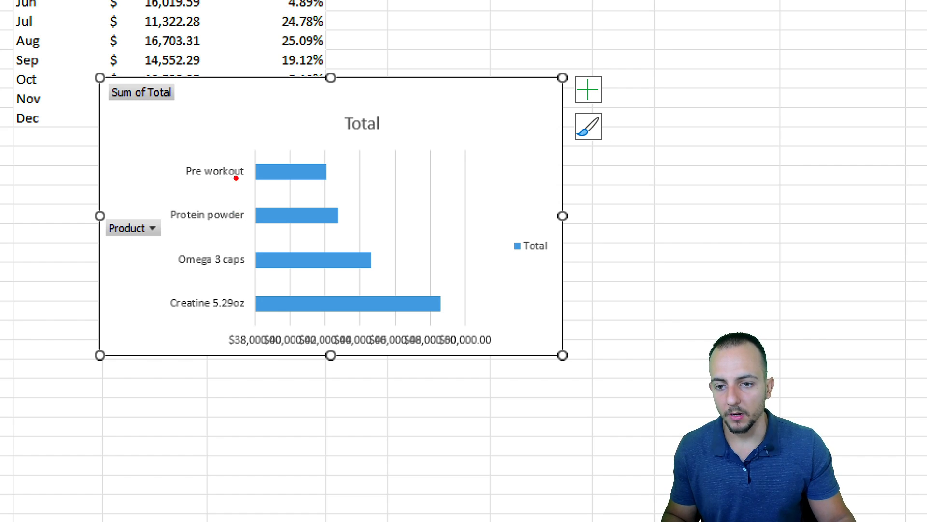
mouse_move(454, 150)
mouse_down()
mouse_move(217, 178)
mouse_move(234, 142)
mouse_up()
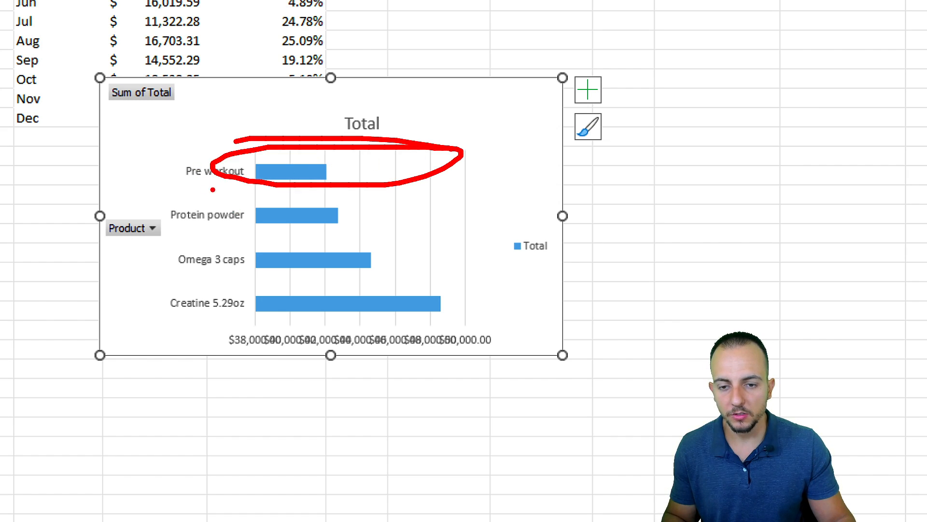
mouse_move(330, 296)
mouse_down()
mouse_move(223, 307)
mouse_move(271, 317)
mouse_up()
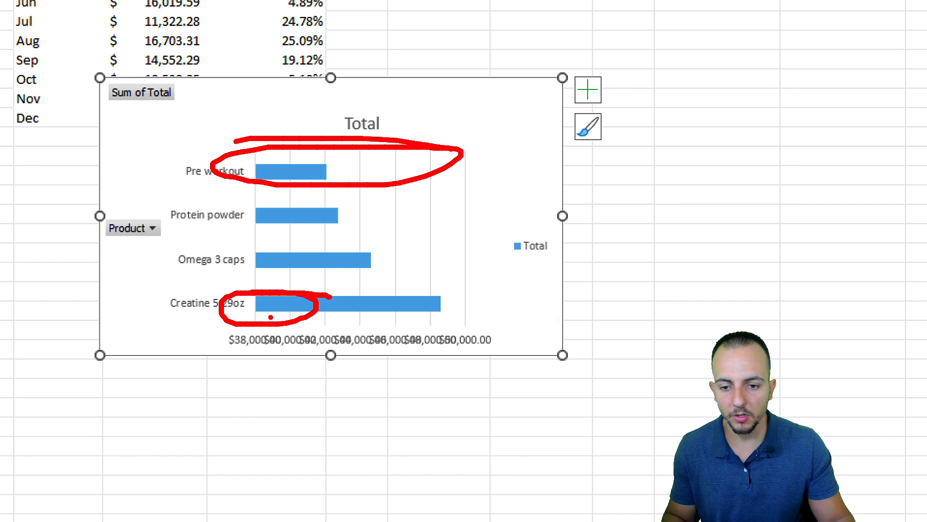
key(Escape)
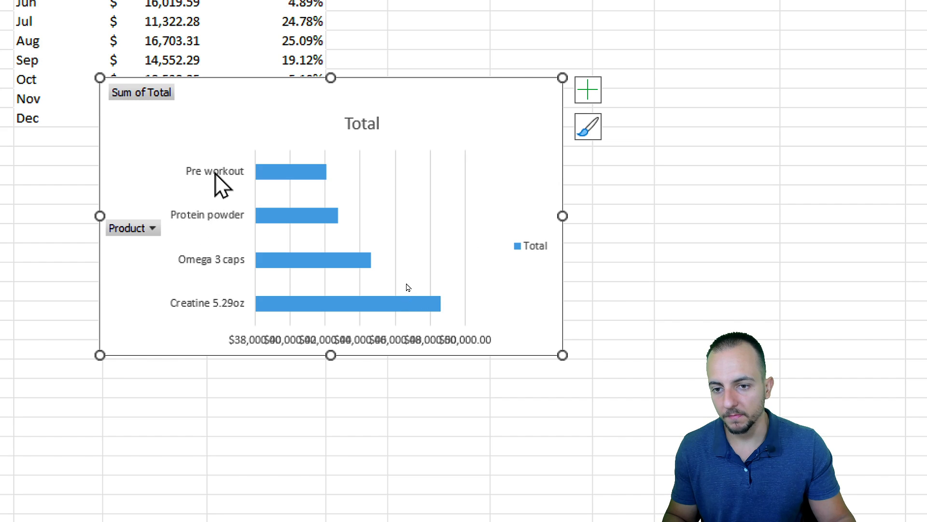
Put the product chart's vertical axis categories in reverse order and close the formatting pane.
right_click(223, 211)
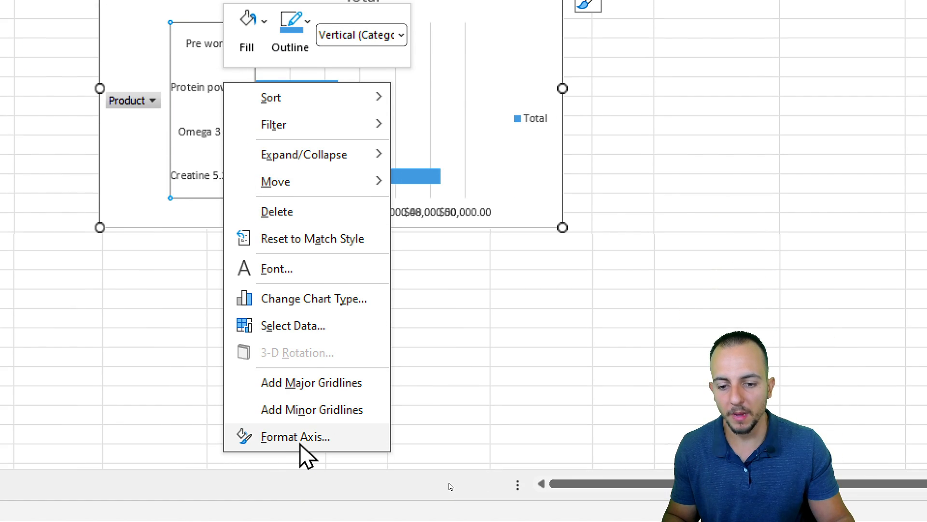
click(296, 437)
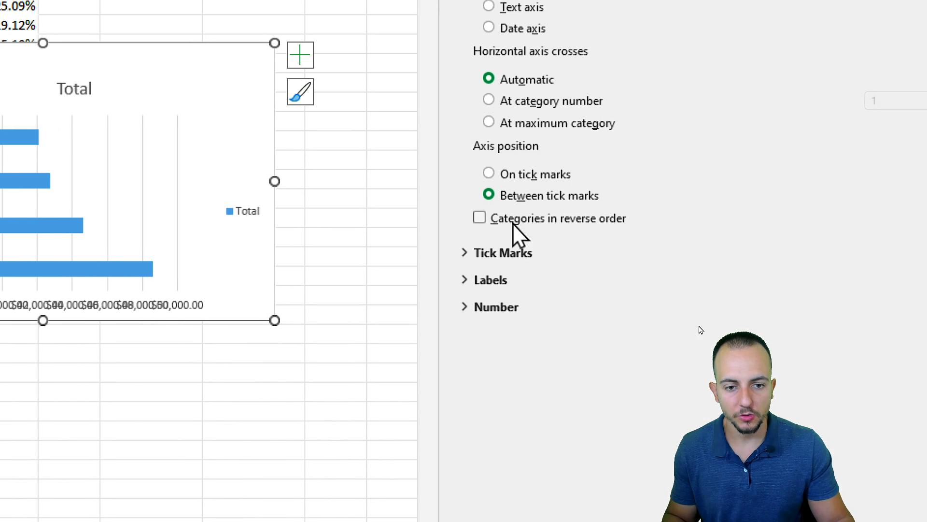
click(518, 222)
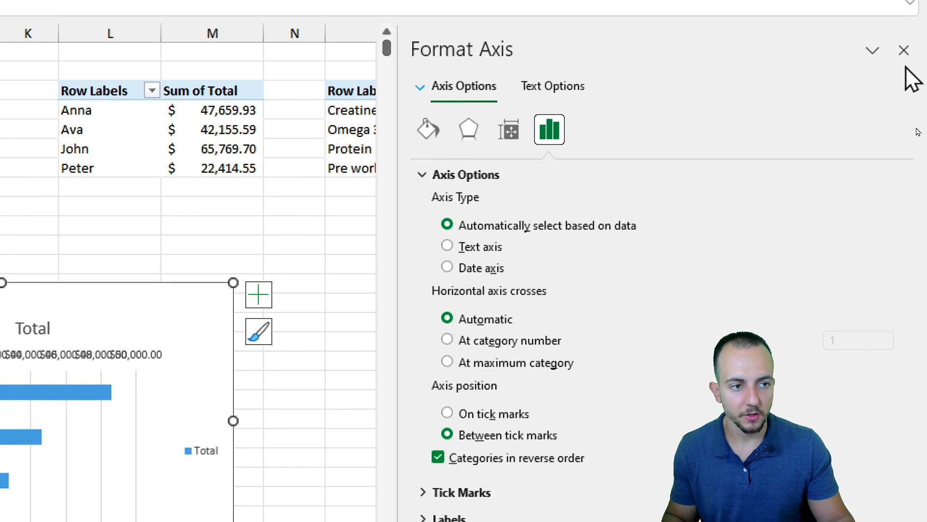
click(903, 51)
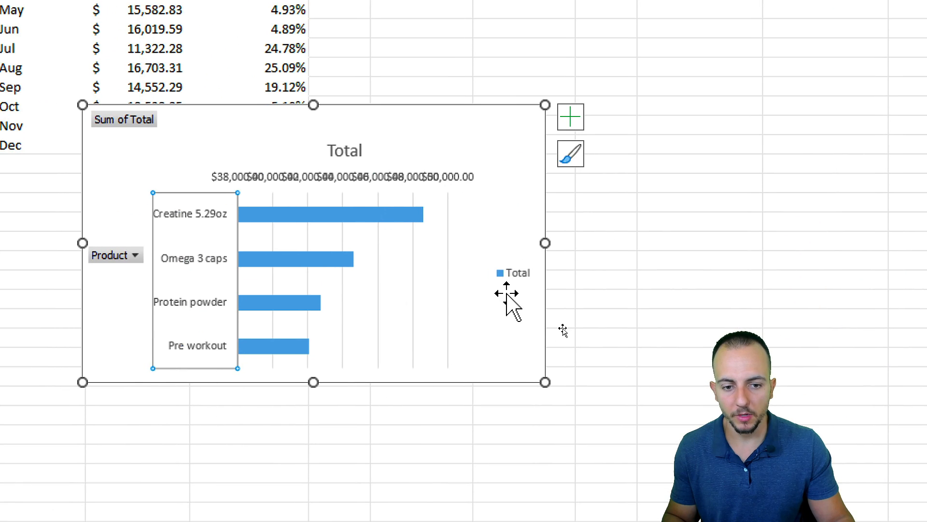
Strip the product bar chart of its legend, title, value axis, gridlines and all field buttons.
click(514, 273)
key(Delete)
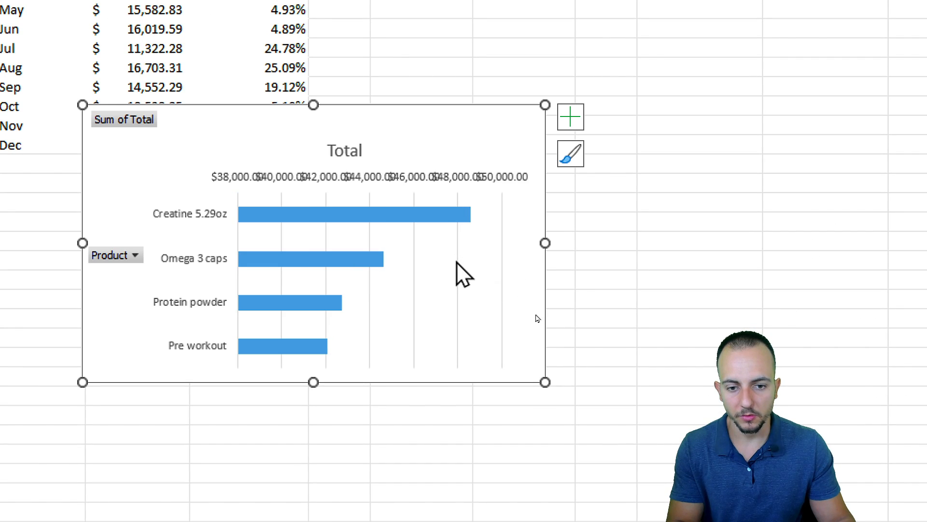
click(342, 148)
key(Delete)
click(339, 145)
key(Delete)
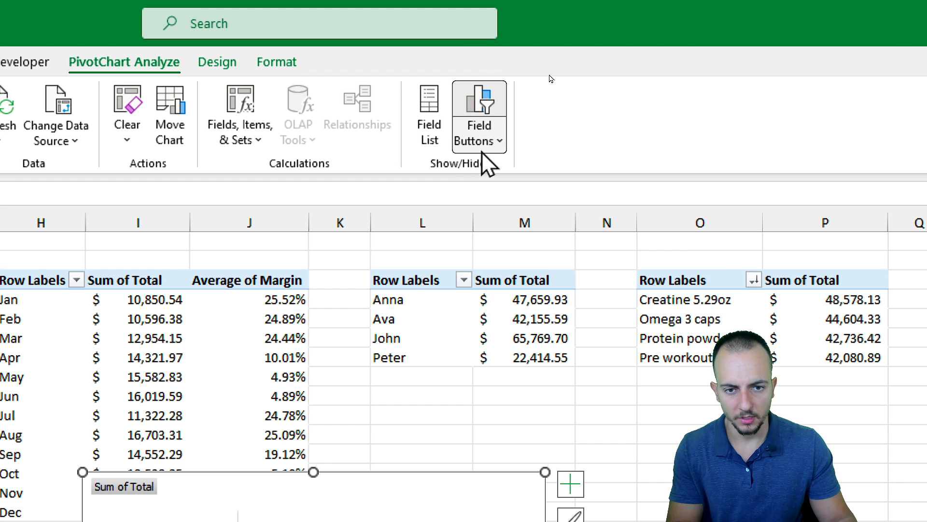
click(482, 147)
click(510, 309)
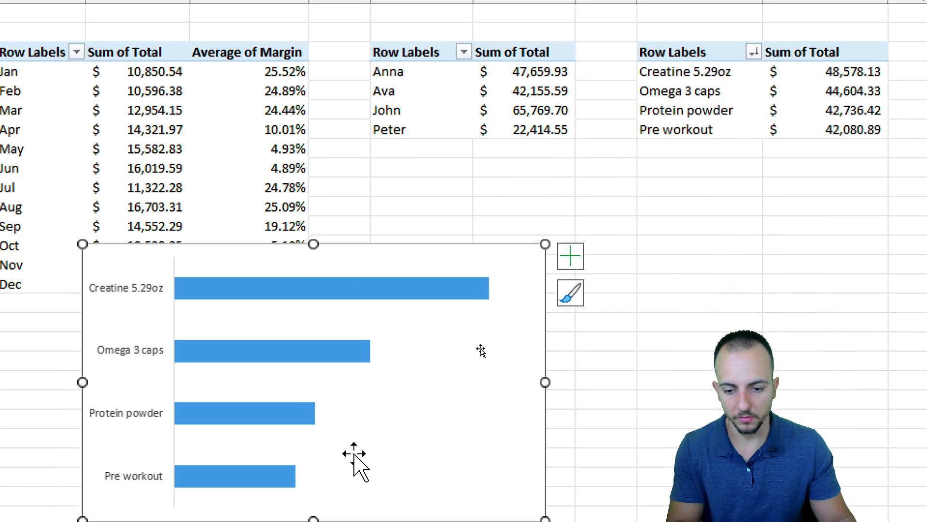
Move the product bar chart to the dashboard sheet, pasting it below the salesperson column chart.
right_click(385, 251)
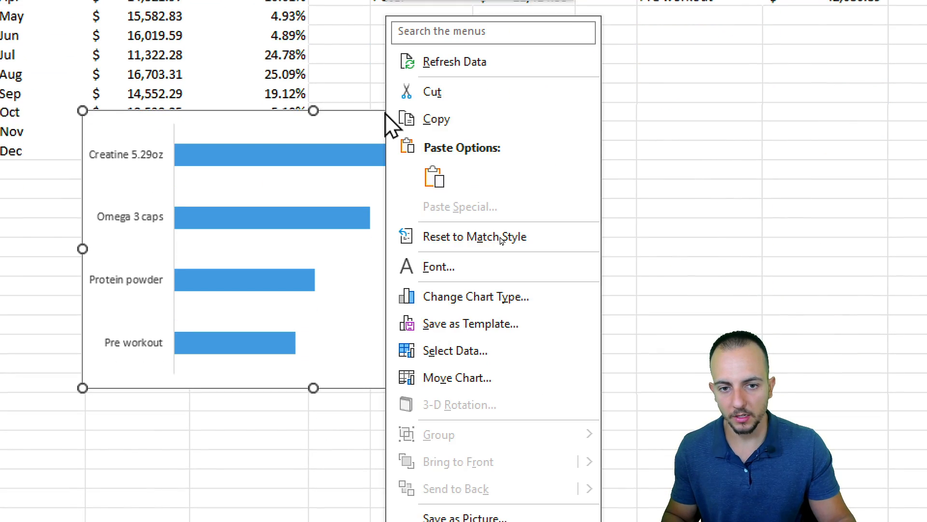
click(445, 92)
click(48, 484)
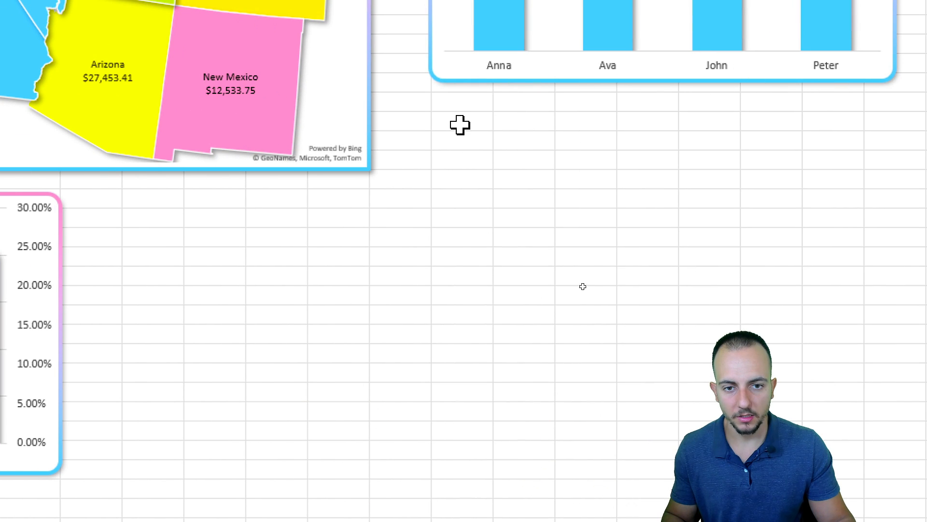
right_click(645, 51)
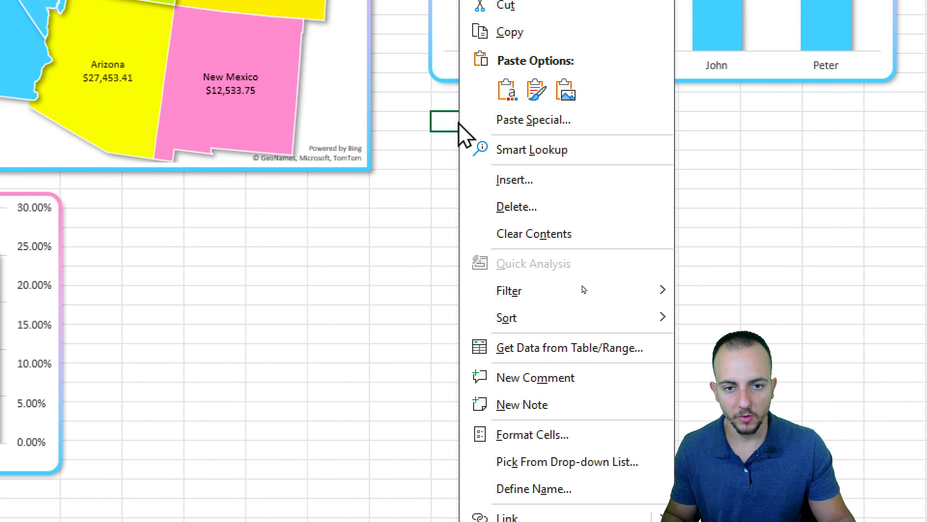
click(507, 94)
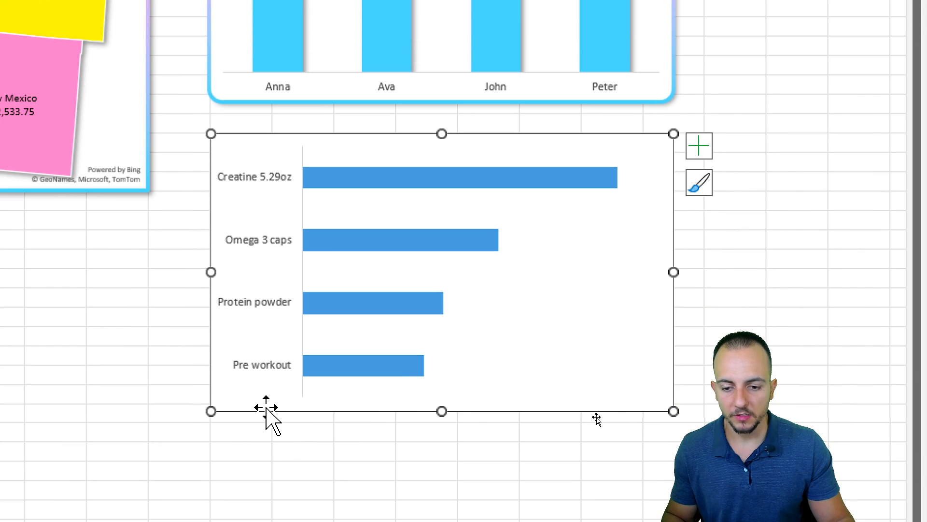
Give the product chart area a two-stop gradient line border running from pink at 0% to light blue at 100%.
right_click(270, 415)
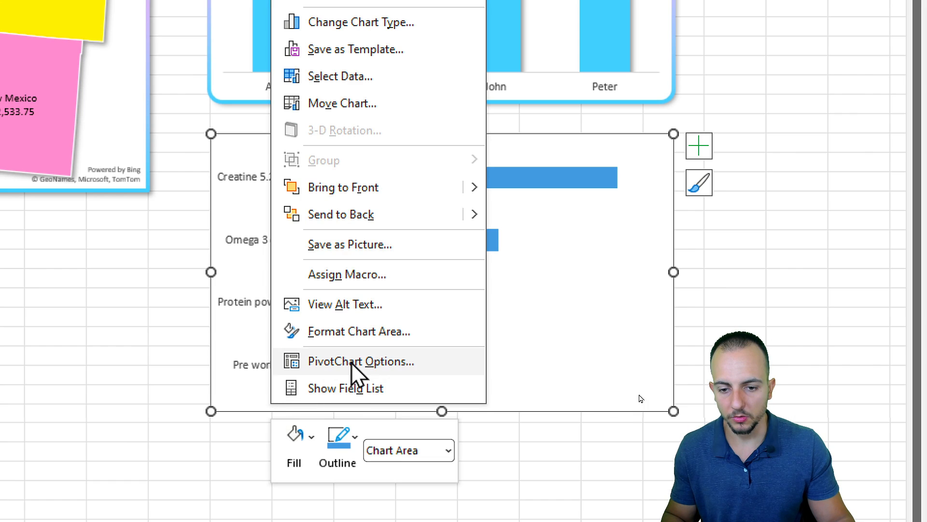
click(370, 332)
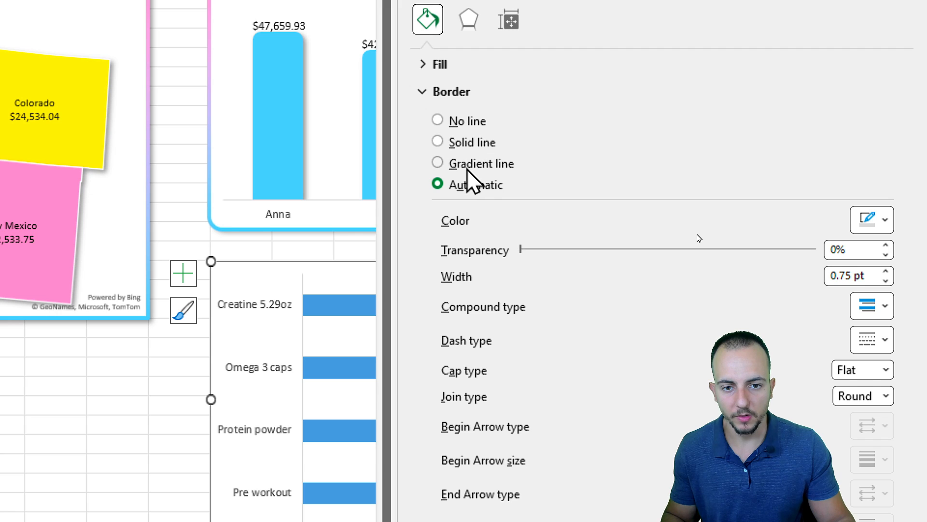
click(467, 167)
click(880, 141)
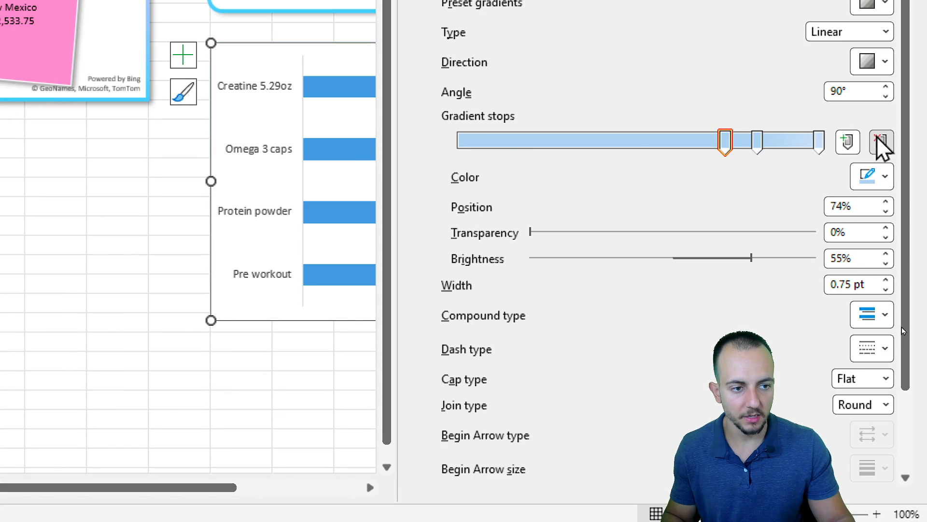
click(873, 176)
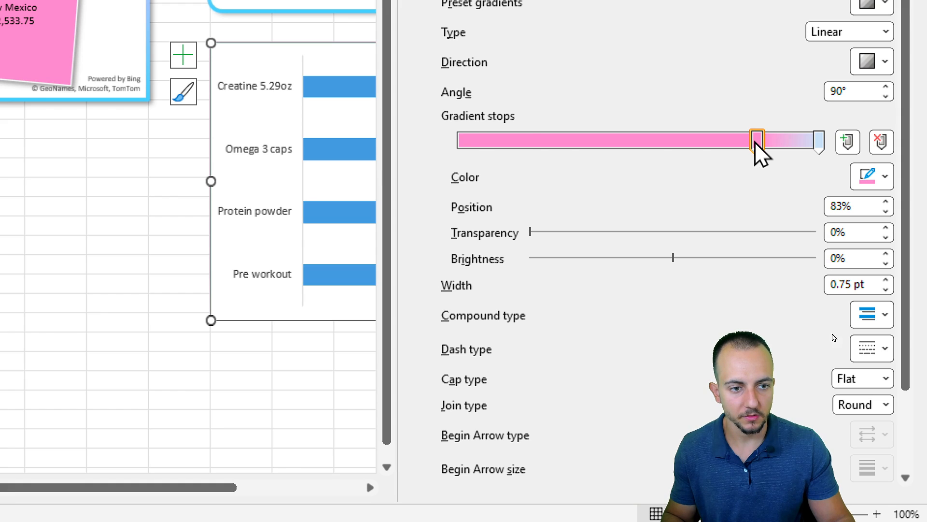
drag(756, 143, 461, 144)
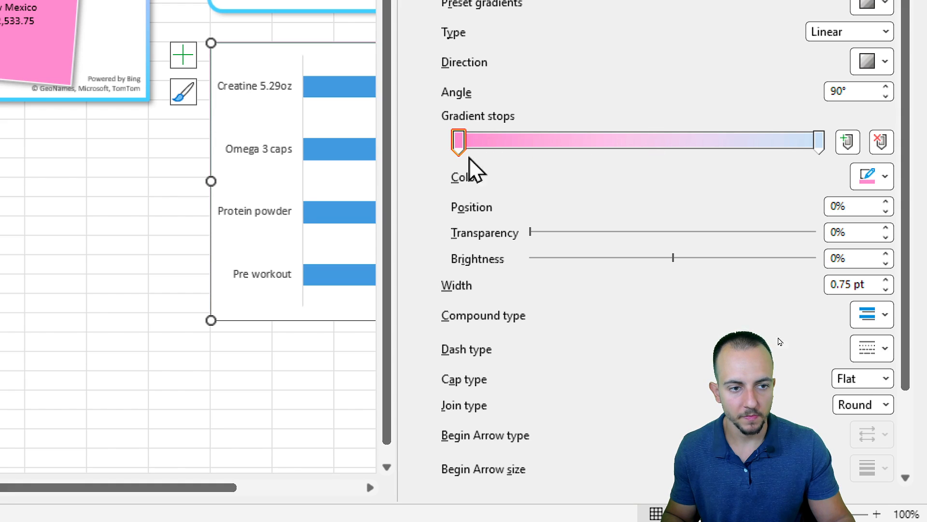
click(819, 141)
click(885, 176)
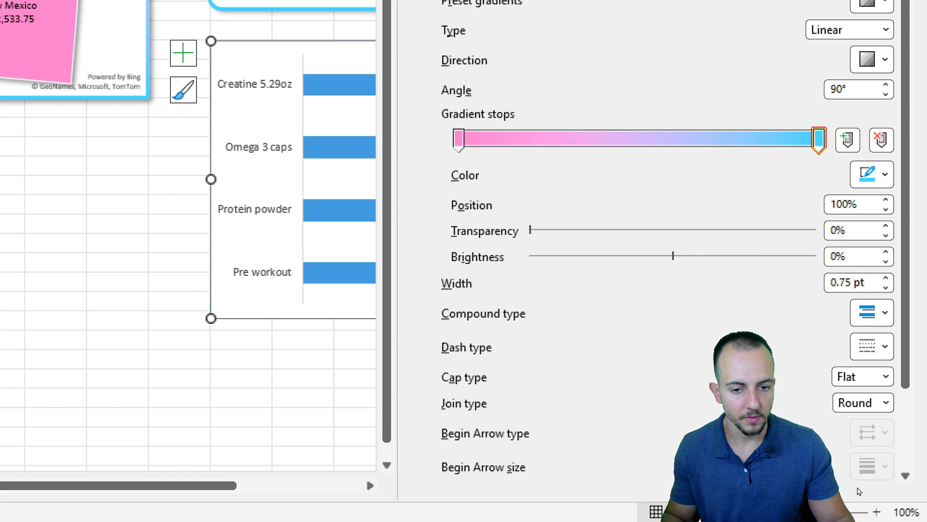
Set the product chart's gradient border width to 3 pt and round its corners.
click(886, 278)
click(886, 278)
click(885, 279)
click(886, 278)
click(886, 278)
click(886, 278)
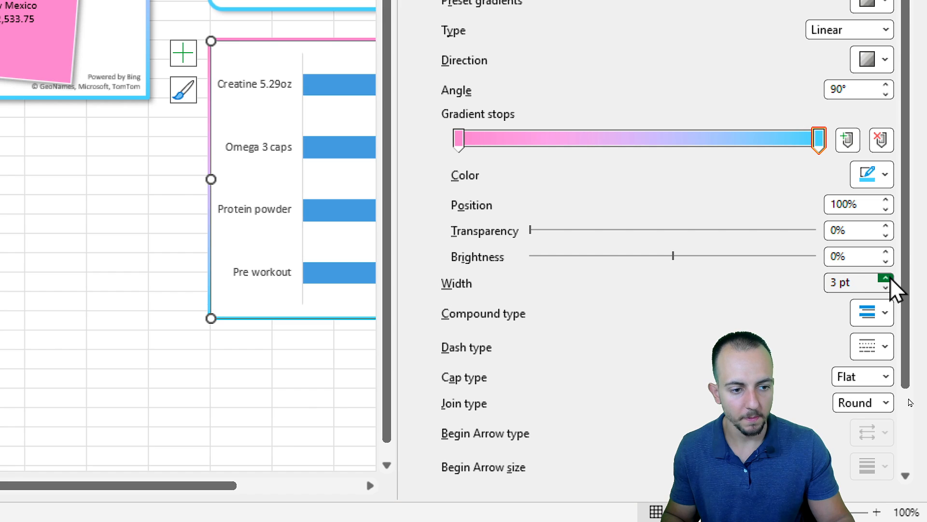
scroll(507, 424, down, 2)
click(472, 471)
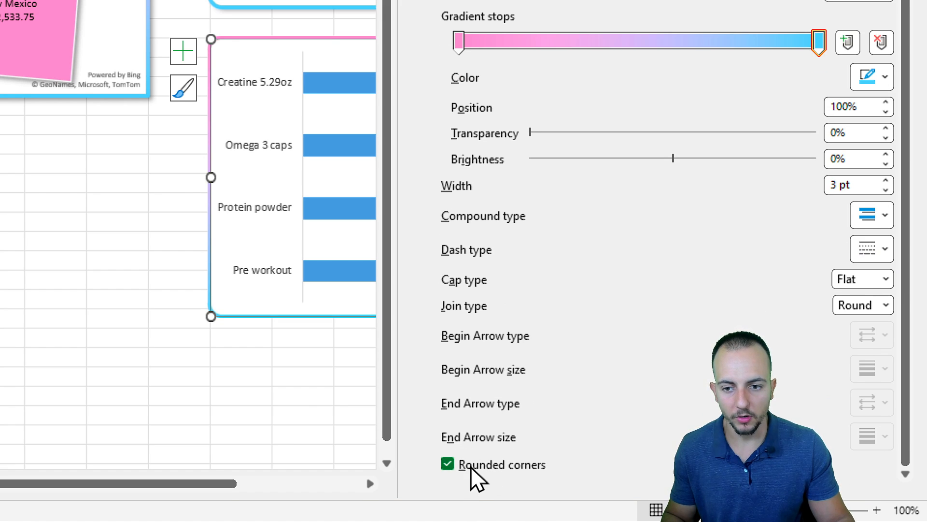
Apply the 45° outer shadow preset to the product chart area and to its bars.
click(469, 66)
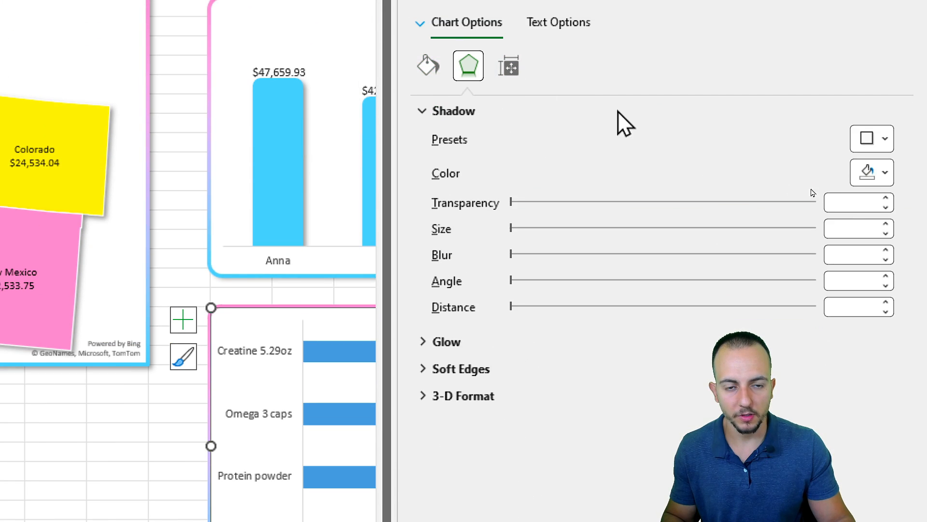
click(876, 139)
click(772, 300)
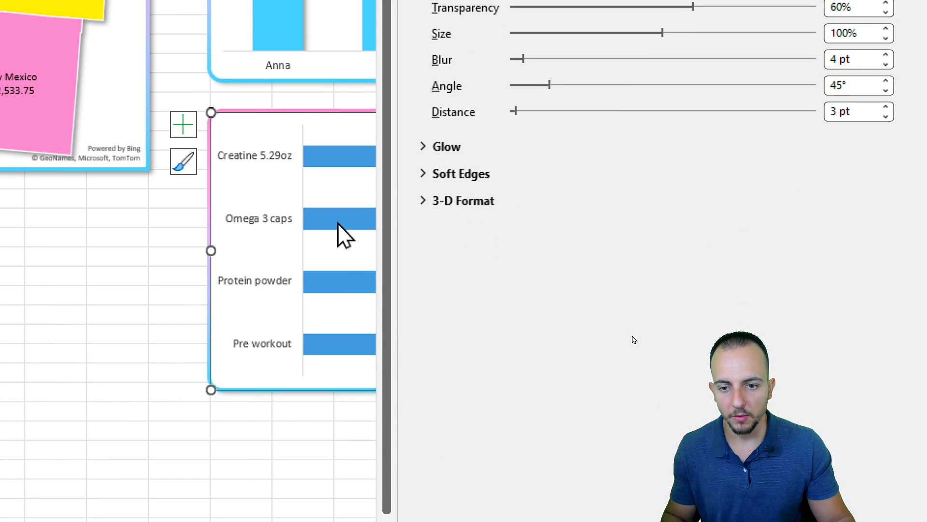
click(340, 219)
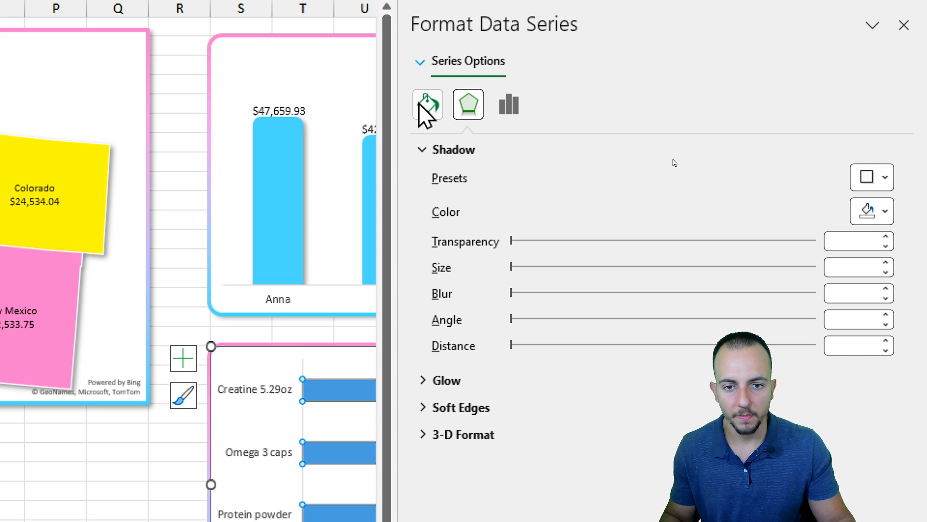
click(870, 177)
click(778, 328)
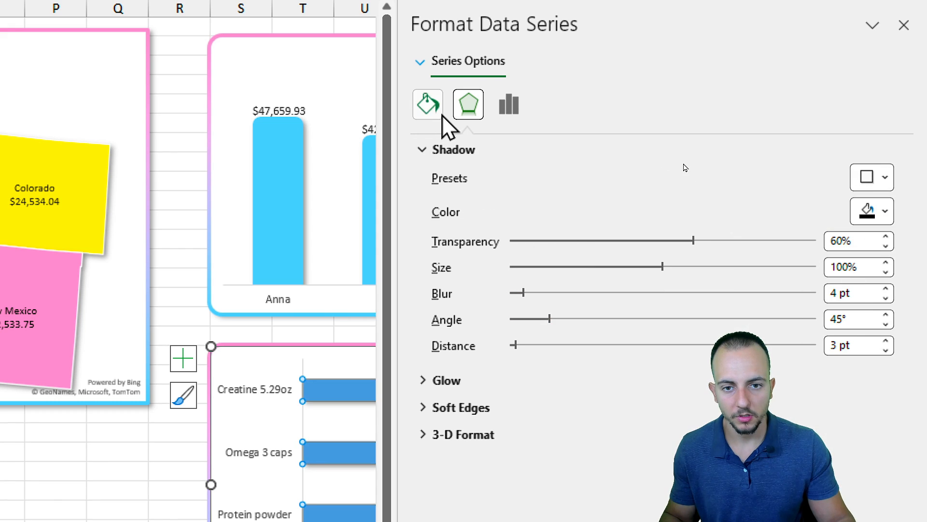
Fill the product bars with the same light blue as the salesperson columns.
click(429, 104)
click(456, 149)
click(869, 369)
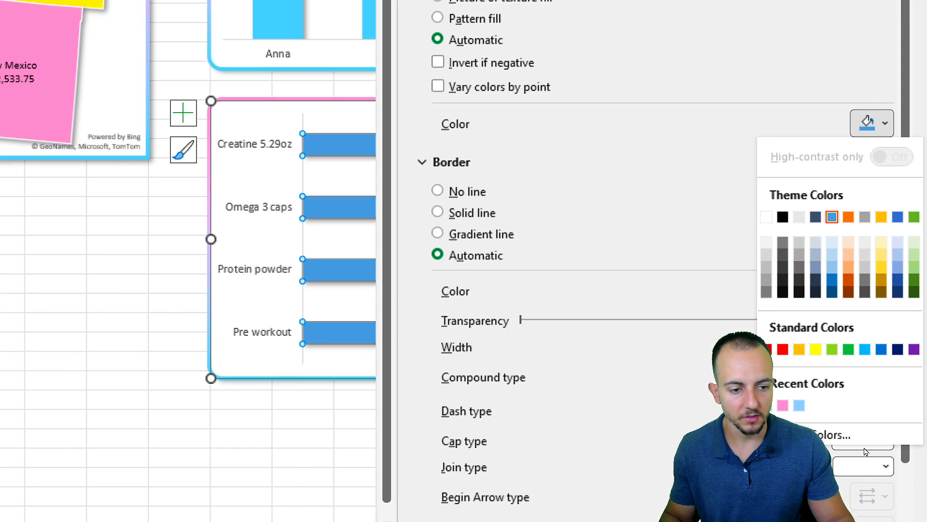
click(800, 405)
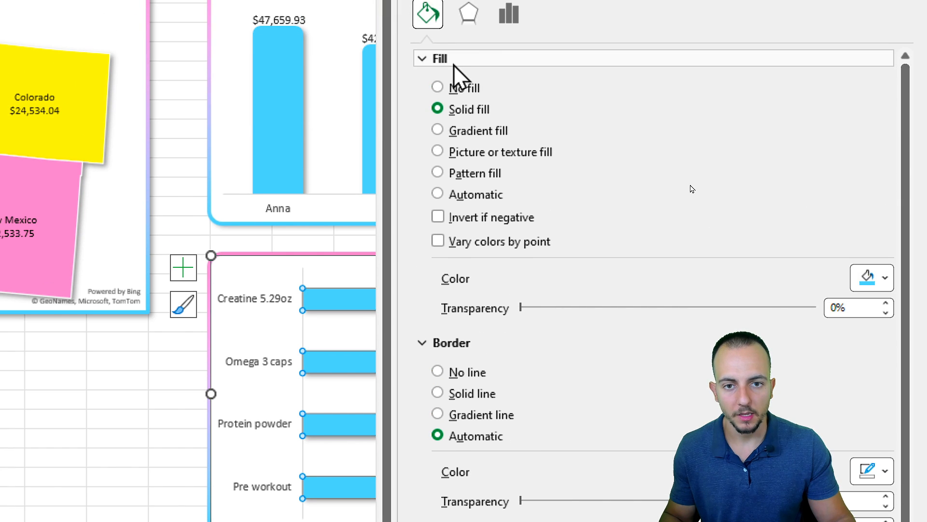
Give the product bars a solid light blue border 12 pt wide, then close the formatting pane and deselect the chart.
click(439, 60)
click(868, 216)
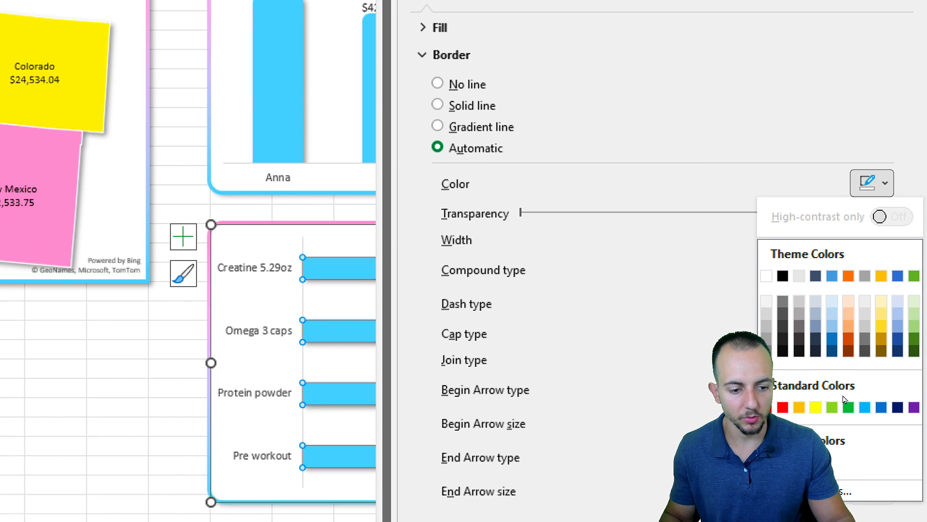
click(865, 401)
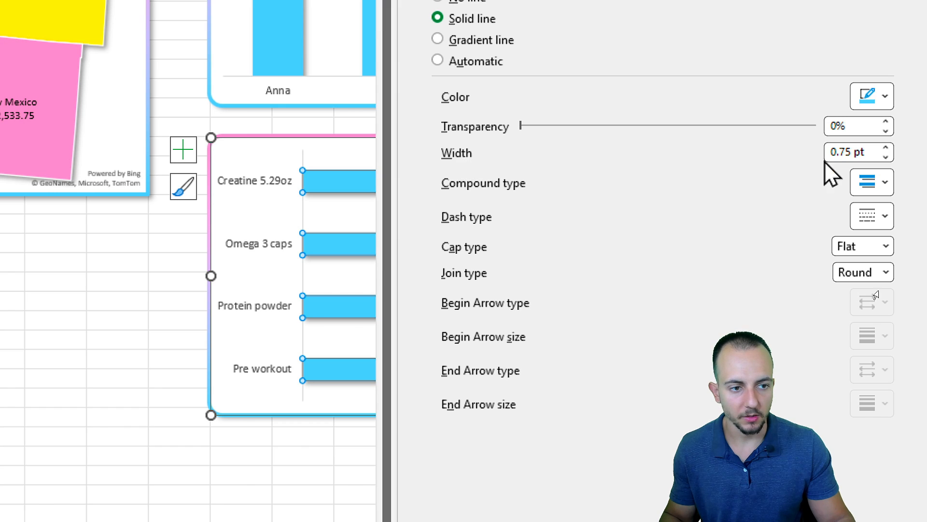
click(841, 153)
text(12)
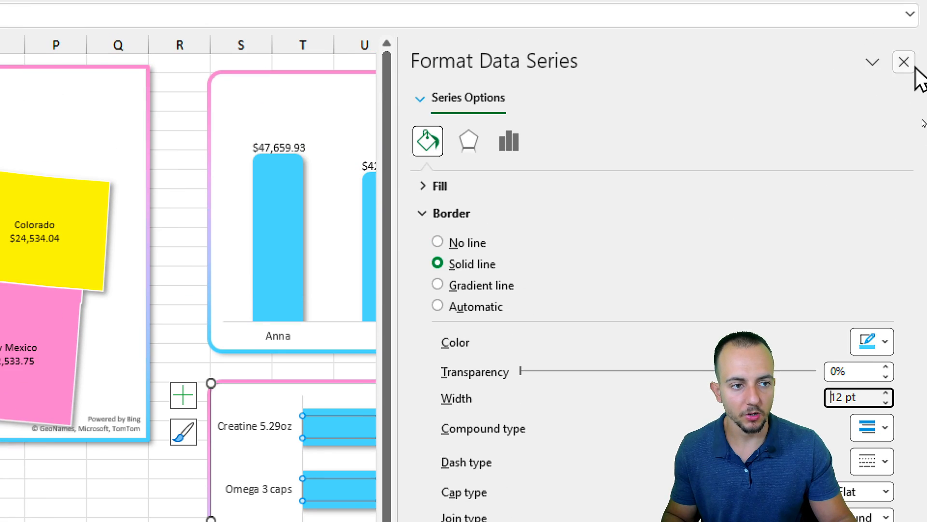
click(905, 64)
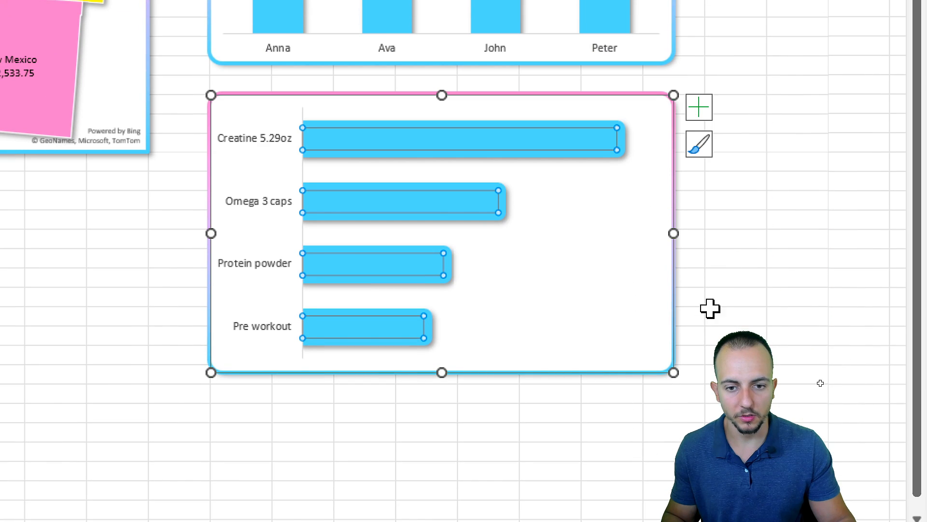
click(719, 370)
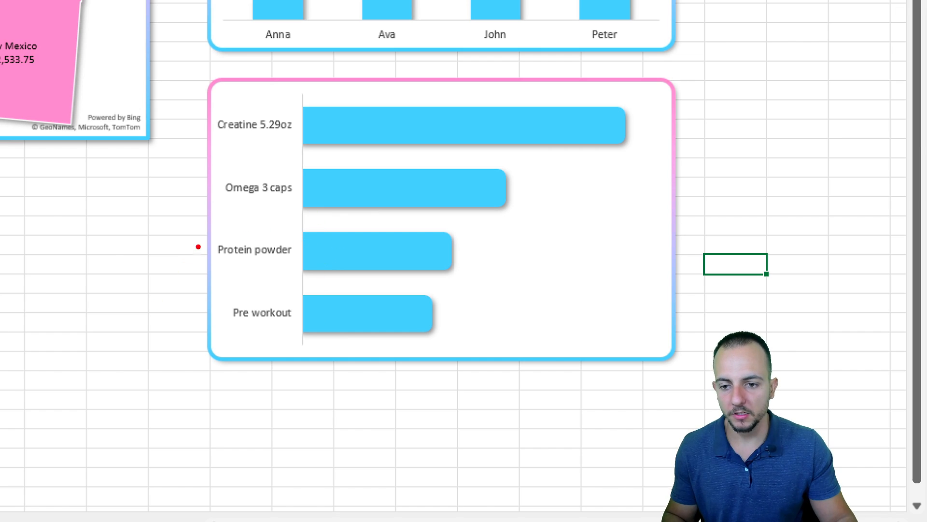
mouse_move(198, 230)
mouse_down()
mouse_move(273, 263)
mouse_move(442, 267)
mouse_up()
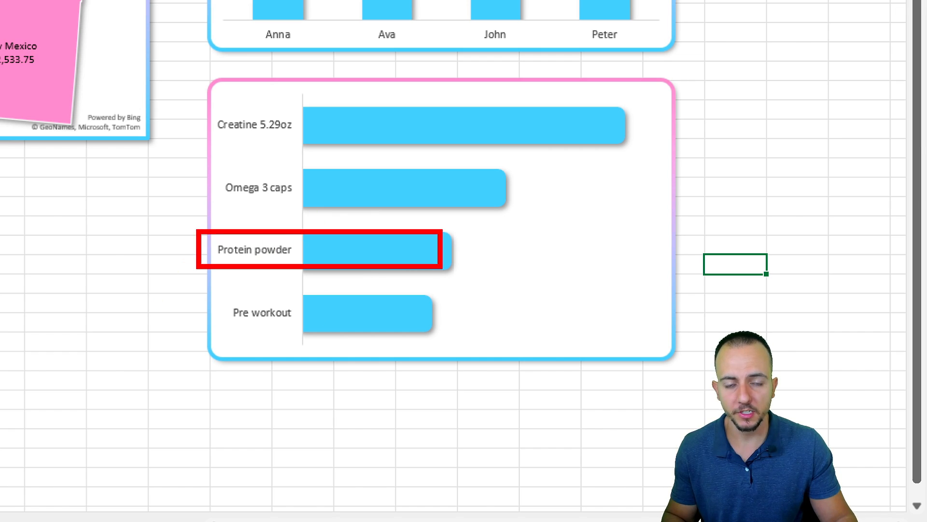
mouse_move(435, 234)
mouse_down()
mouse_move(281, 262)
mouse_move(307, 240)
mouse_up()
key(Escape)
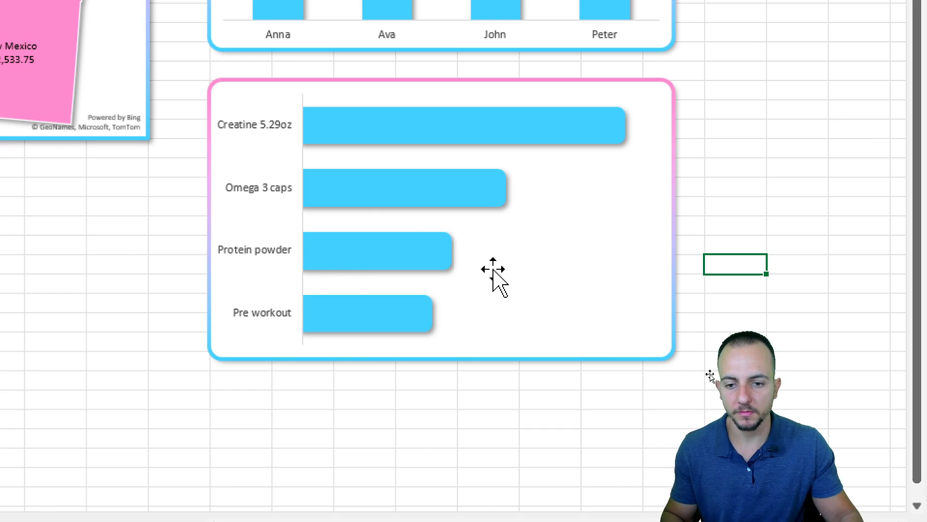
Add data labels to the product bars, positioned at the inside base.
click(606, 248)
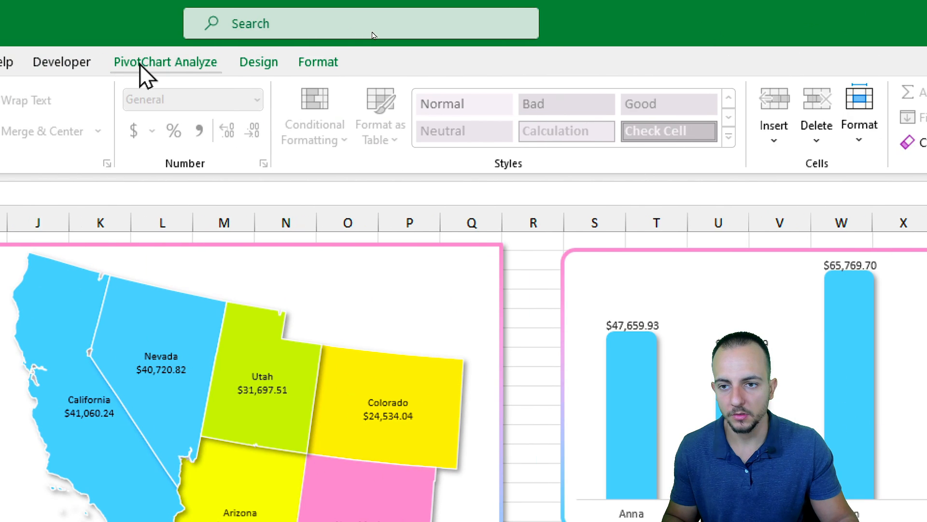
click(270, 63)
click(49, 116)
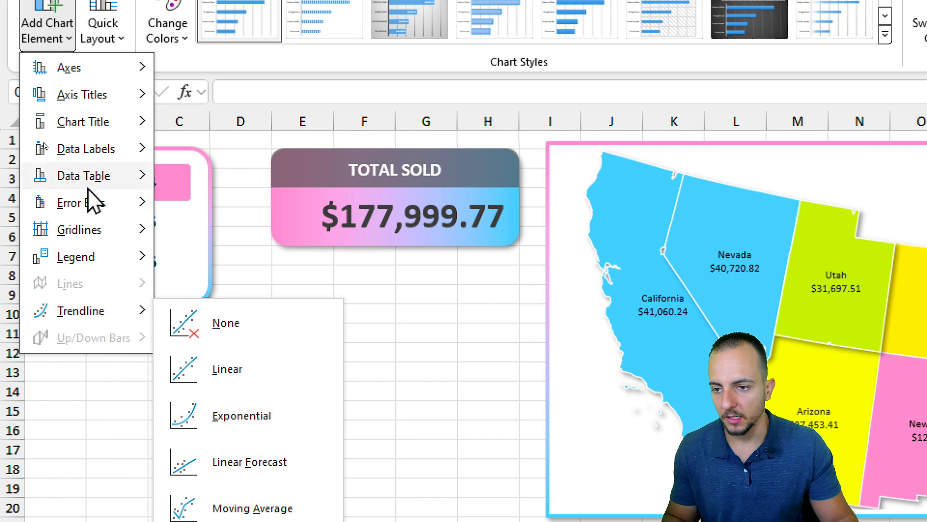
mouse_move(90, 202)
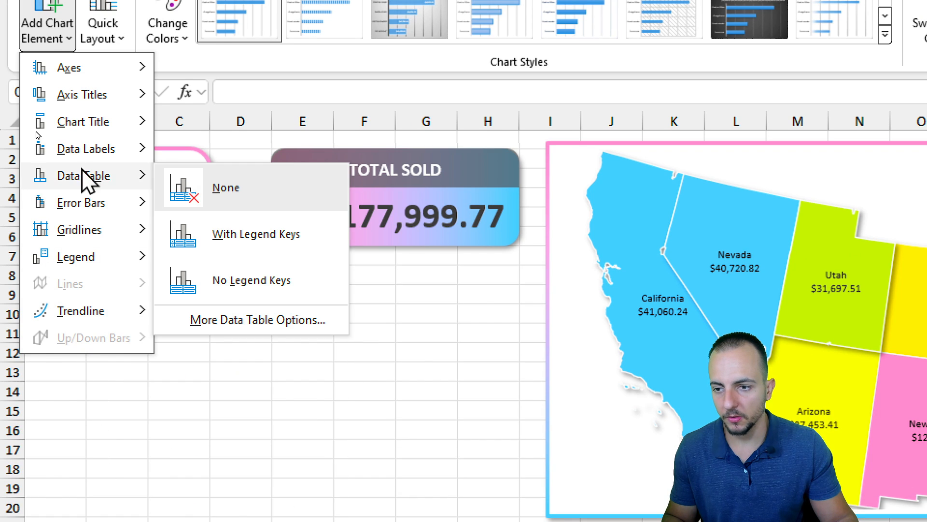
mouse_move(67, 153)
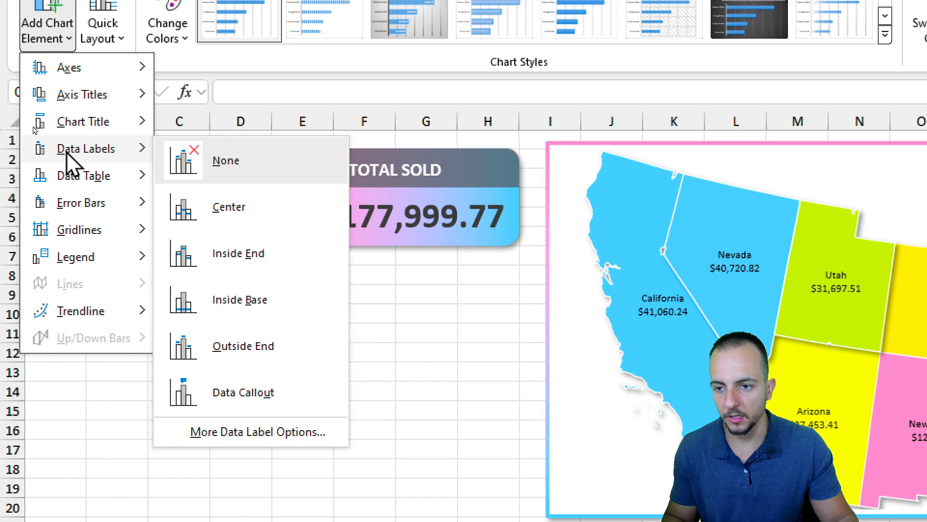
click(265, 314)
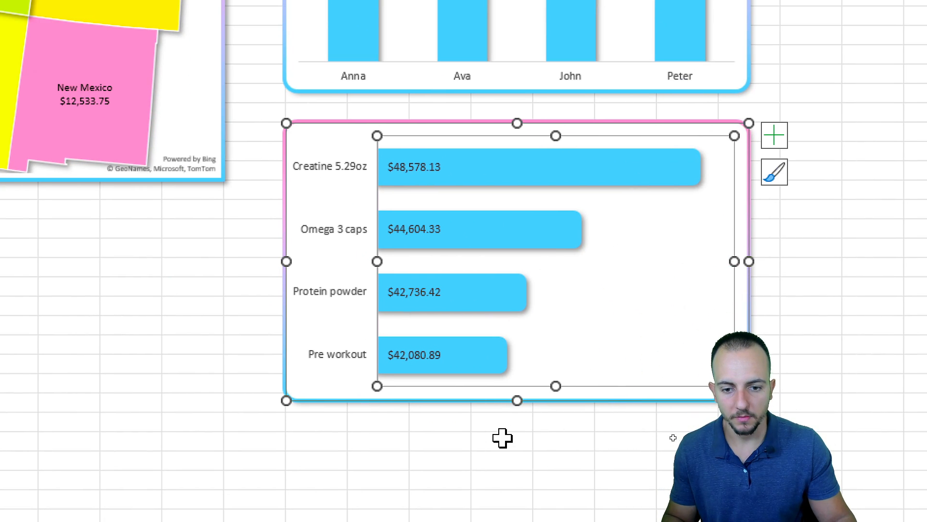
Make the product chart's data labels bold and white, and enlarge their font.
click(414, 225)
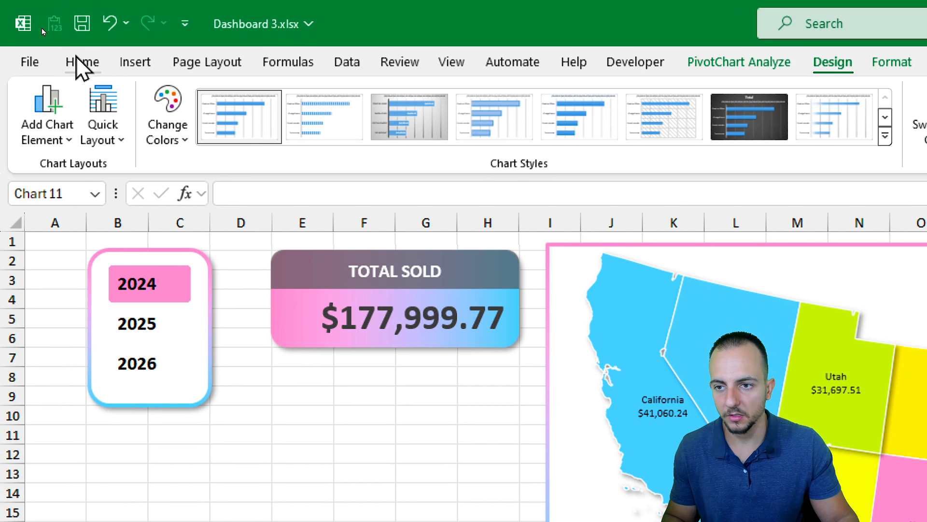
click(64, 30)
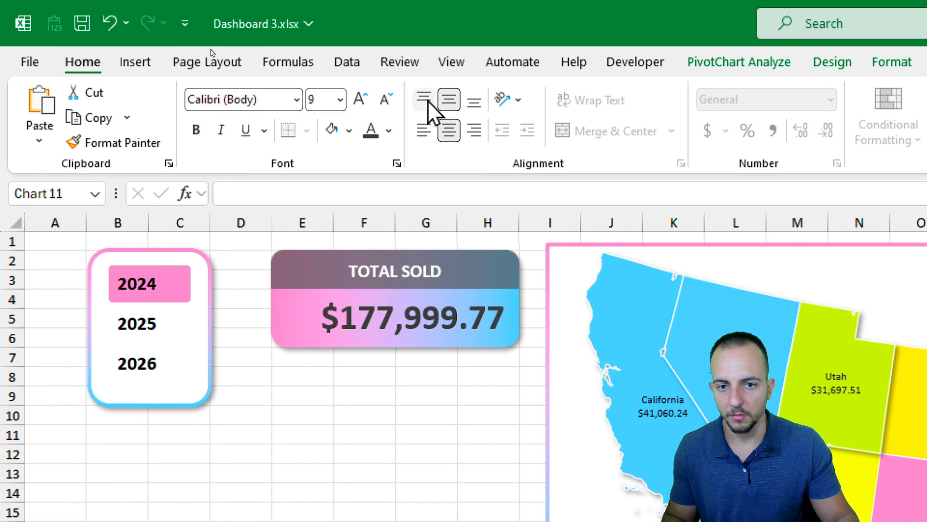
click(196, 128)
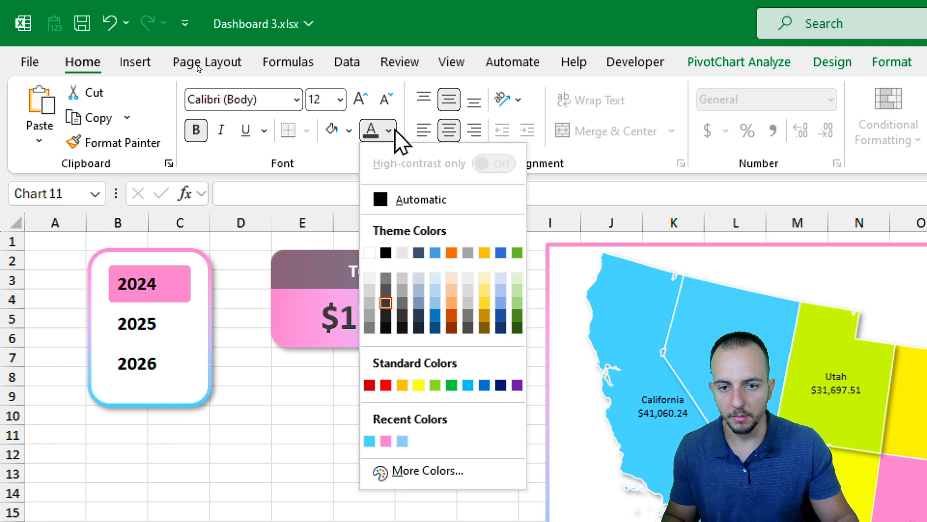
click(369, 252)
click(360, 99)
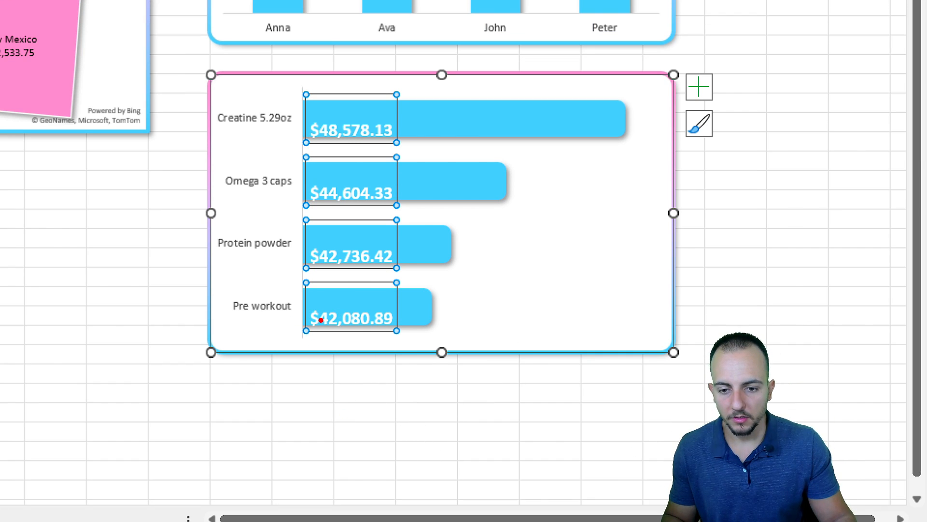
Disable resize-to-fit, text overflow and text wrapping for the product chart's data labels, then close the formatting pane and deselect the chart.
drag(291, 309, 405, 309)
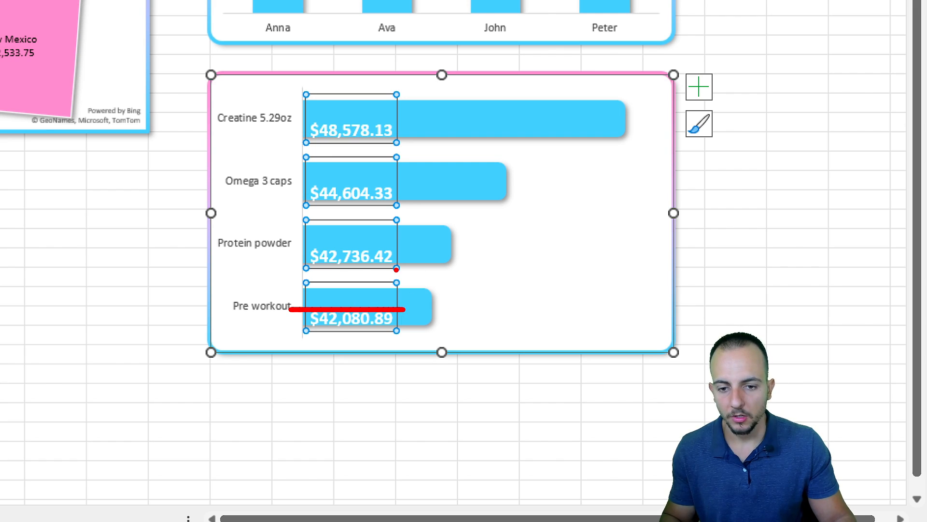
key(Escape)
right_click(371, 260)
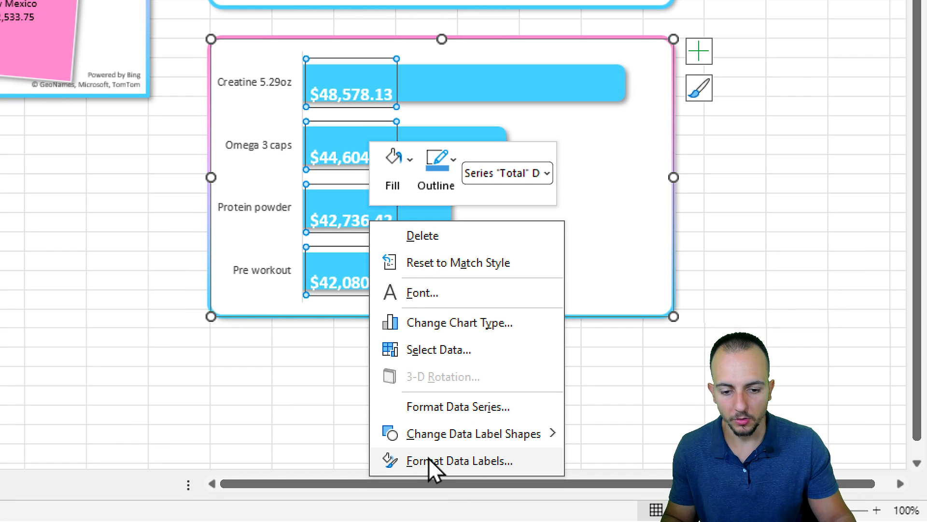
click(431, 496)
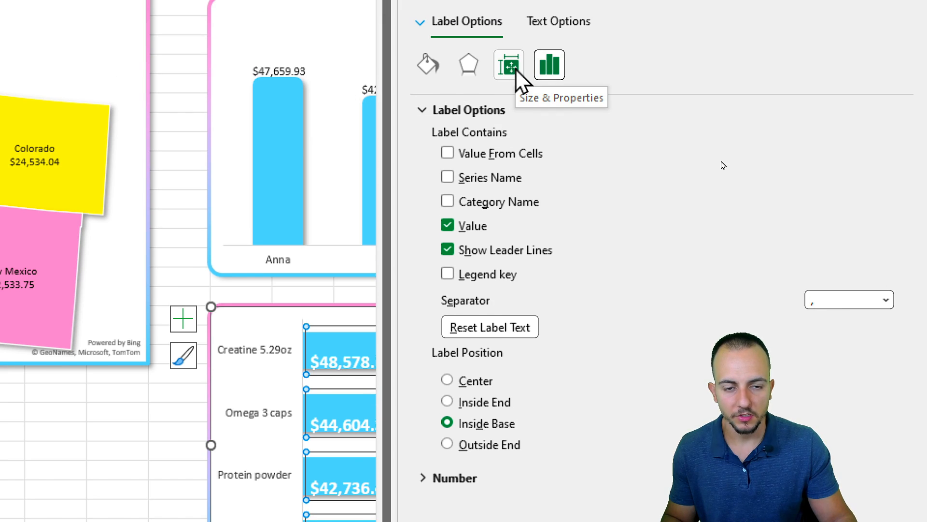
click(510, 66)
click(465, 323)
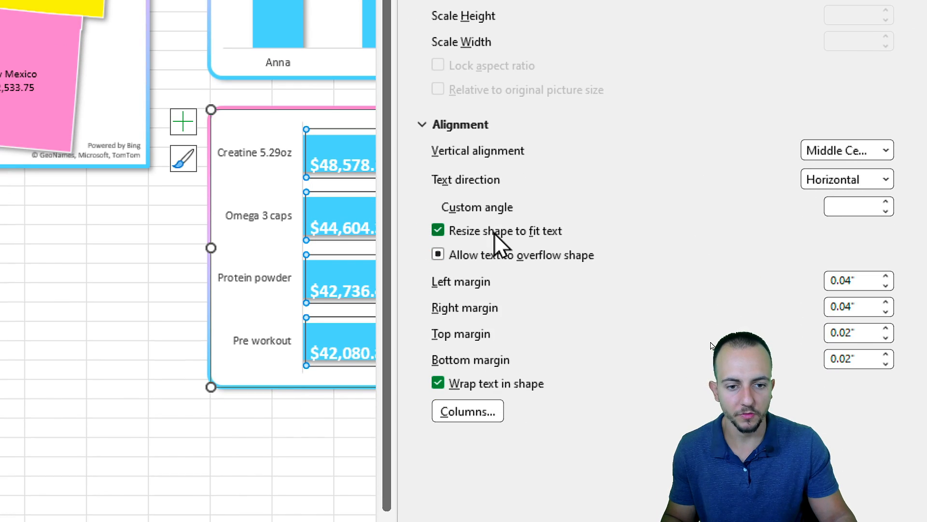
click(495, 232)
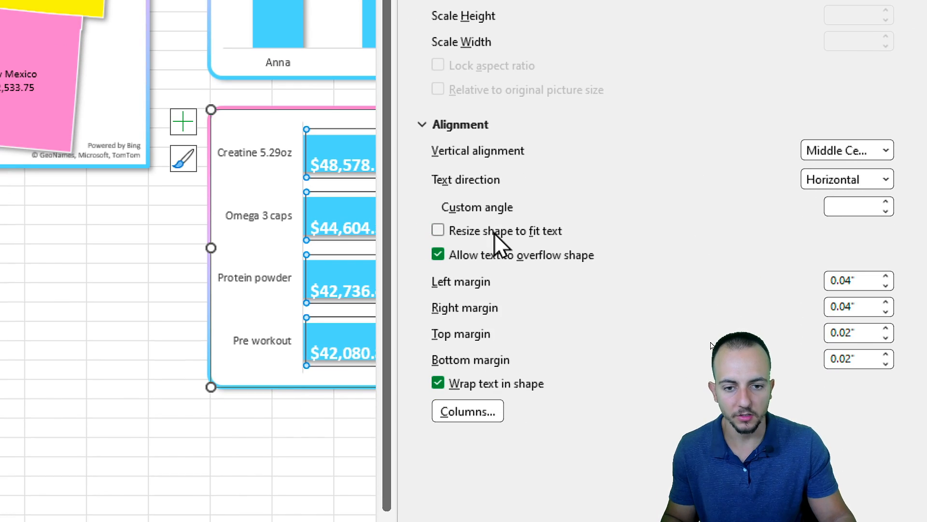
click(480, 256)
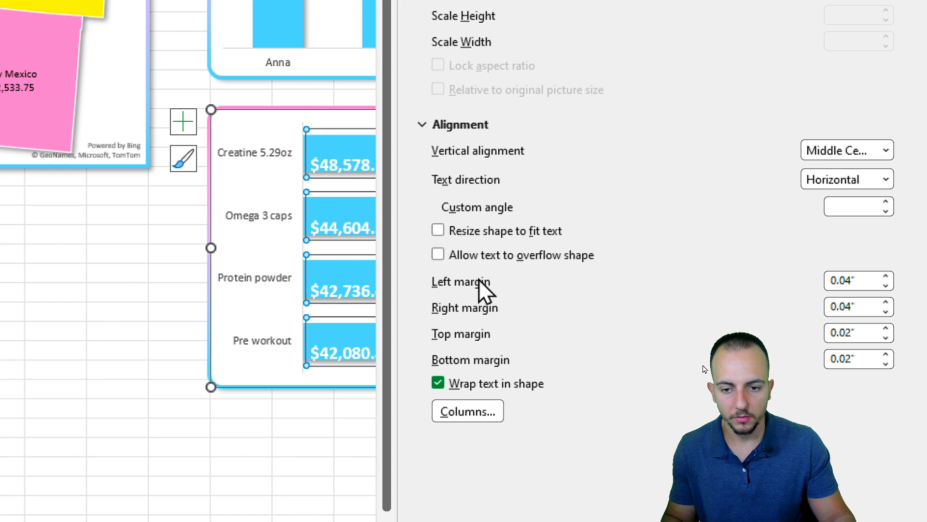
click(466, 386)
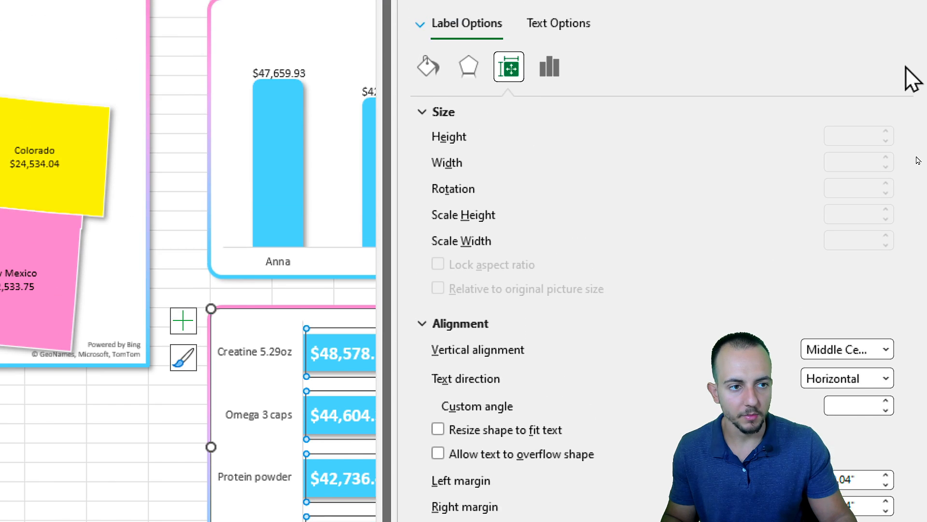
click(903, 64)
click(596, 430)
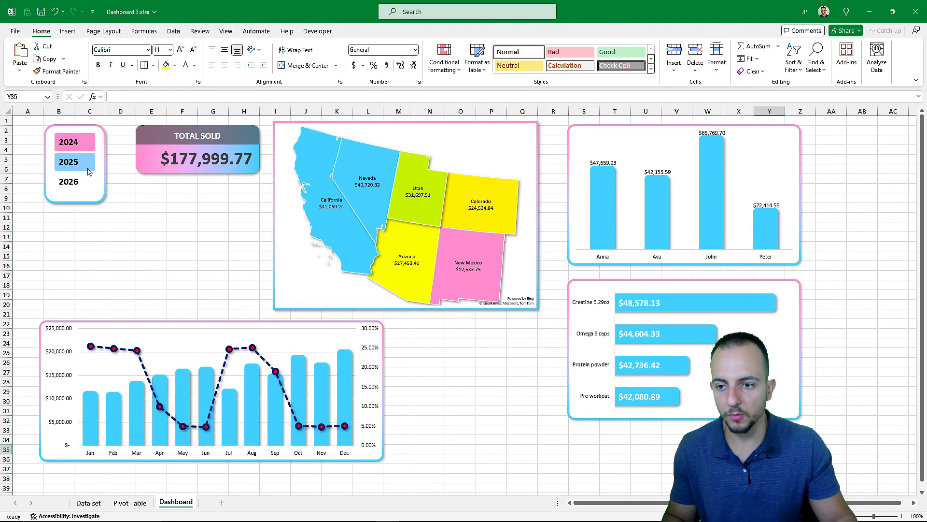
Switch the slicer repeatedly between 2024, 2025 and 2026 to check that the card, map and charts respond, ending on 2025.
click(75, 162)
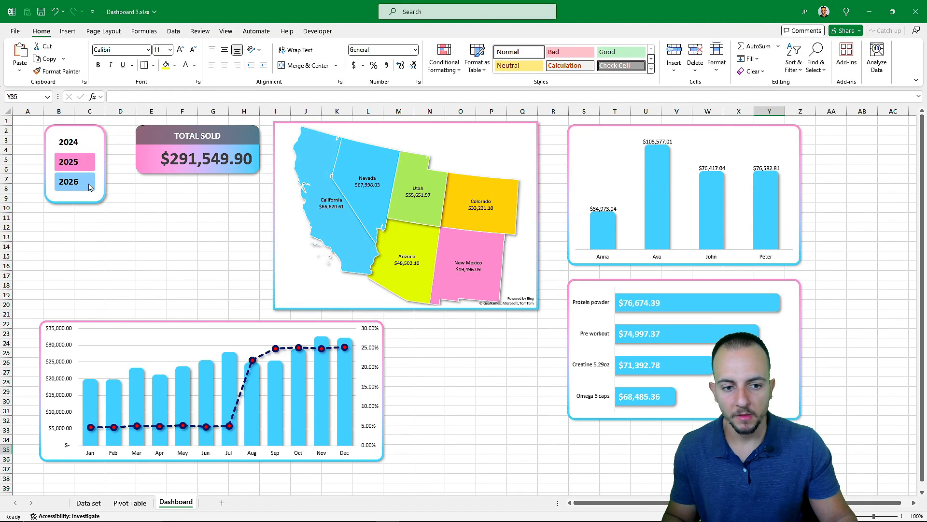
click(89, 187)
click(95, 141)
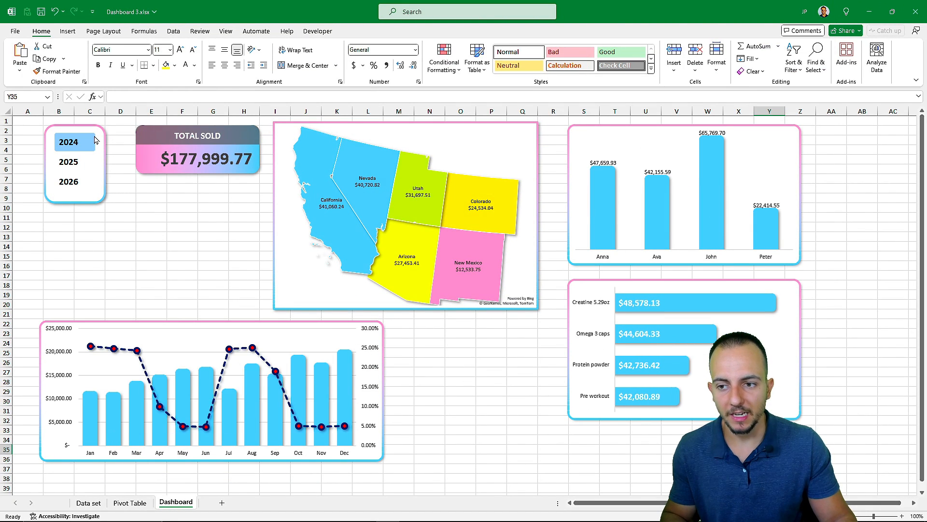
click(92, 163)
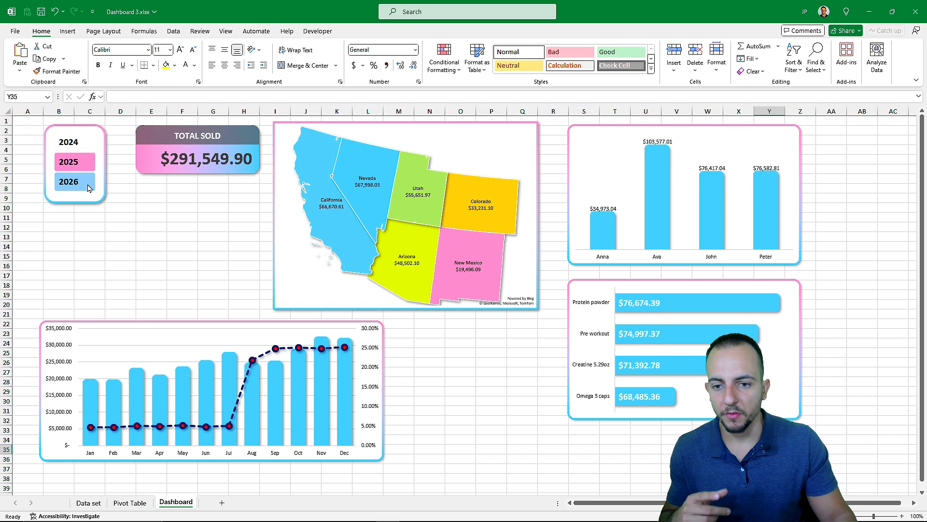
click(88, 187)
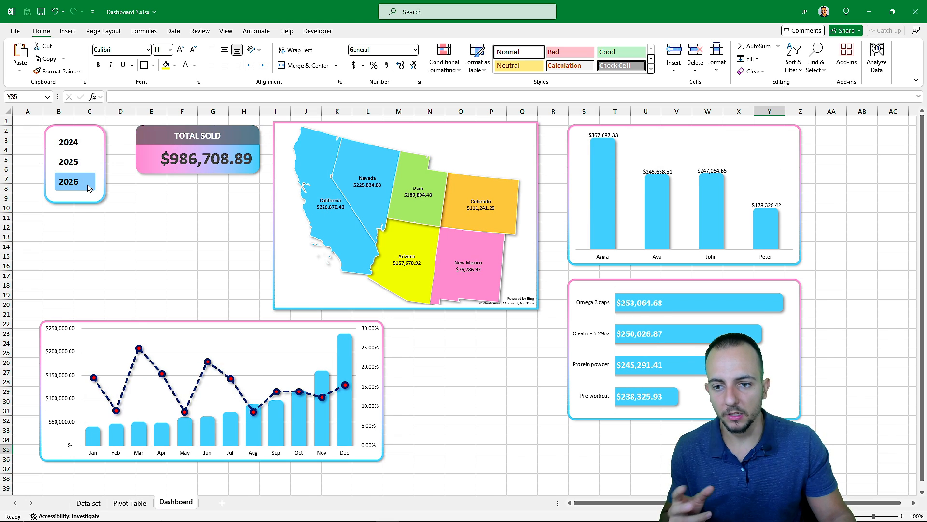
click(82, 162)
click(82, 142)
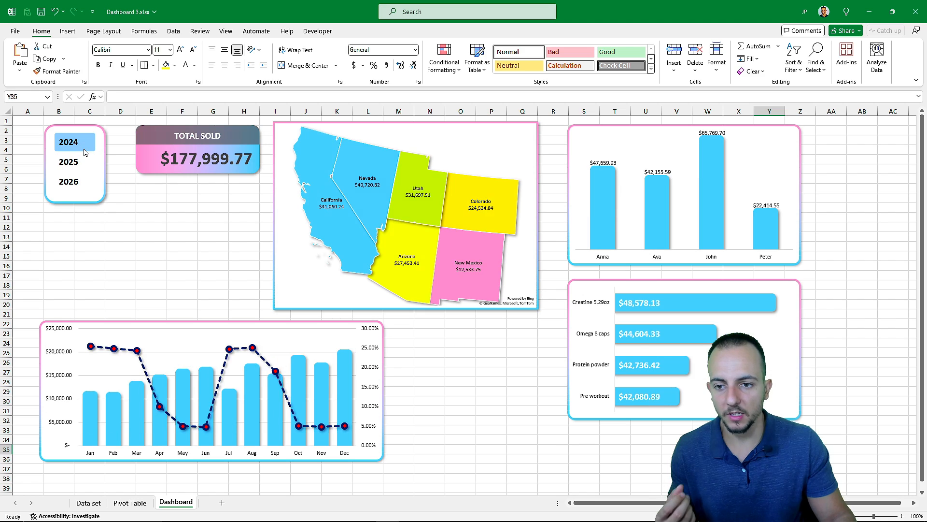
click(82, 182)
click(82, 162)
click(82, 142)
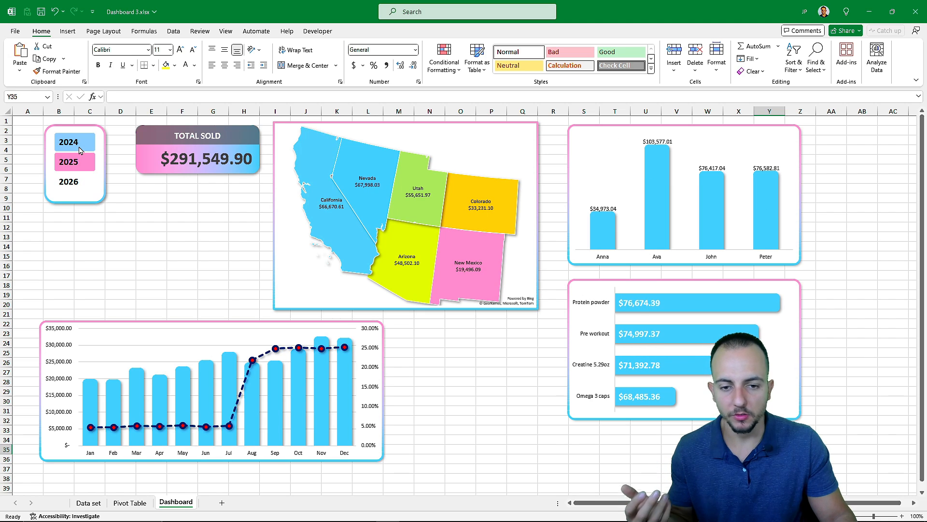
click(82, 164)
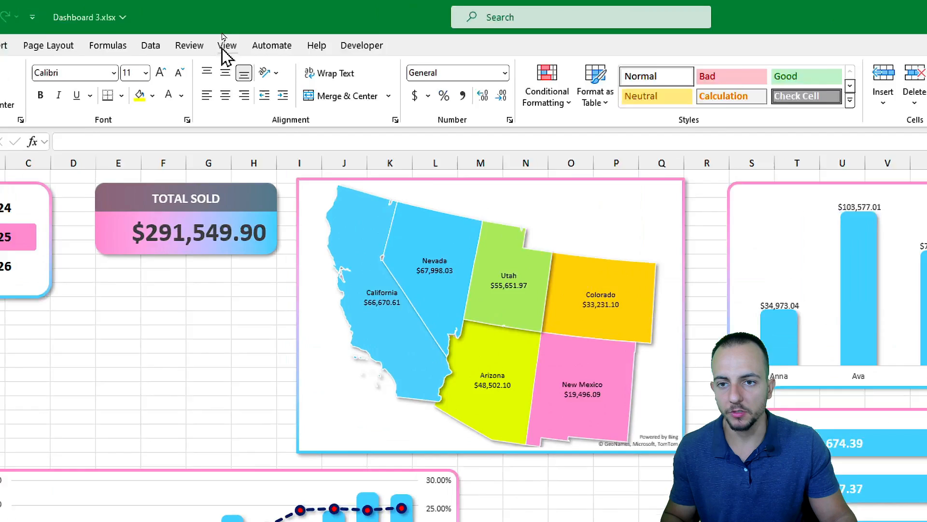
Hide the gridlines on the Dashboard sheet and check the empty area below the charts.
click(225, 31)
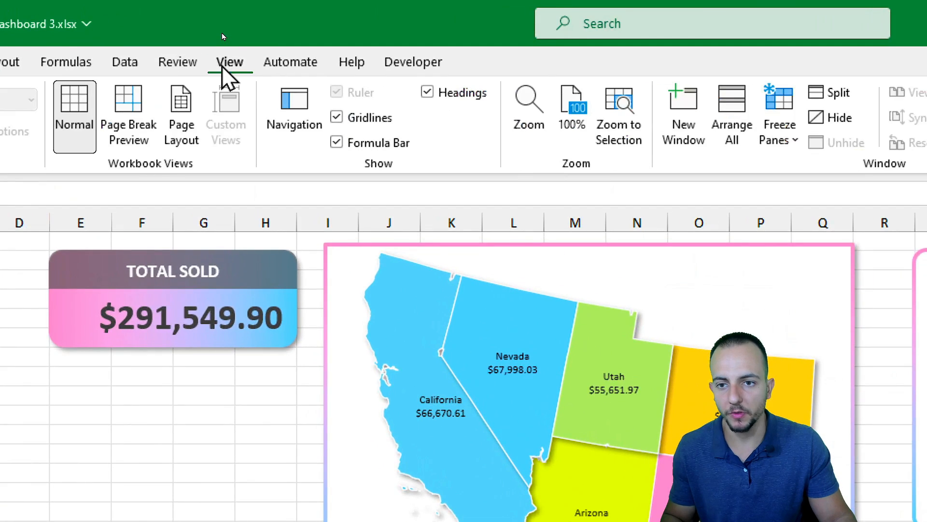
click(366, 125)
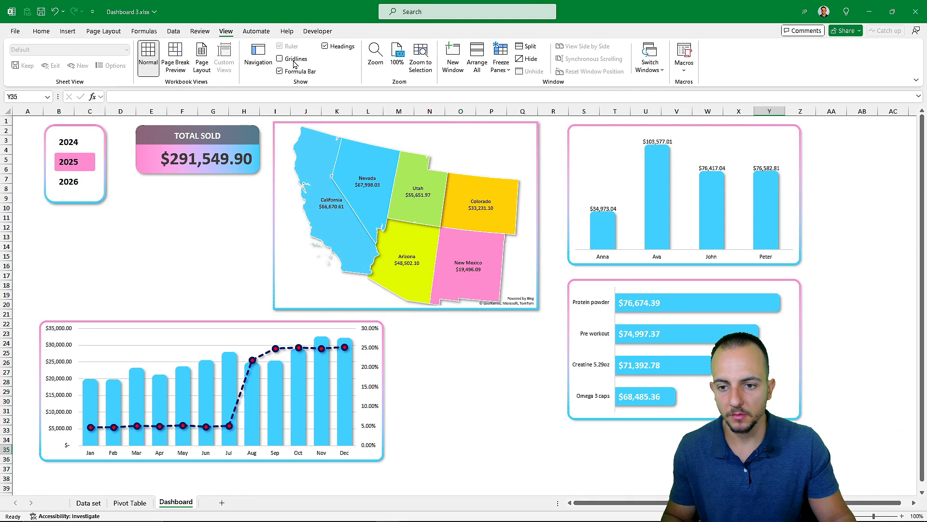
scroll(418, 340, down, 15)
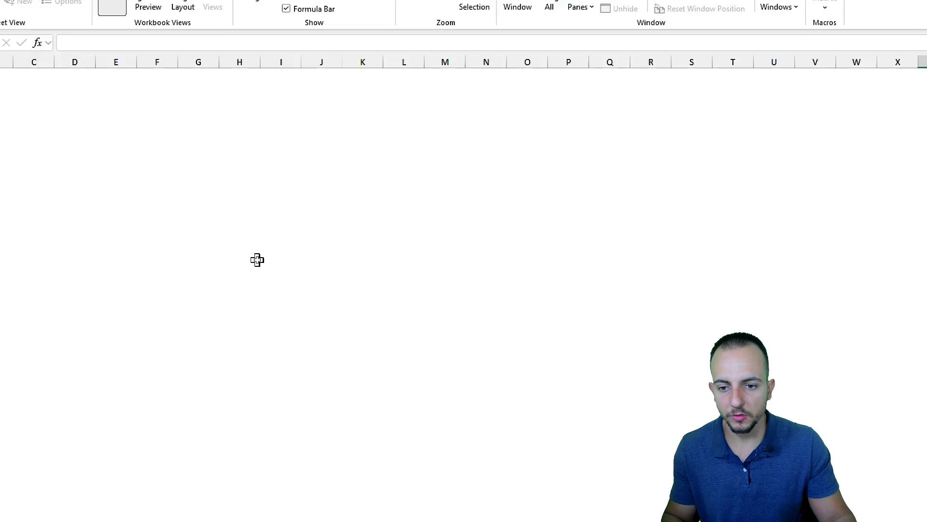
drag(312, 124, 313, 333)
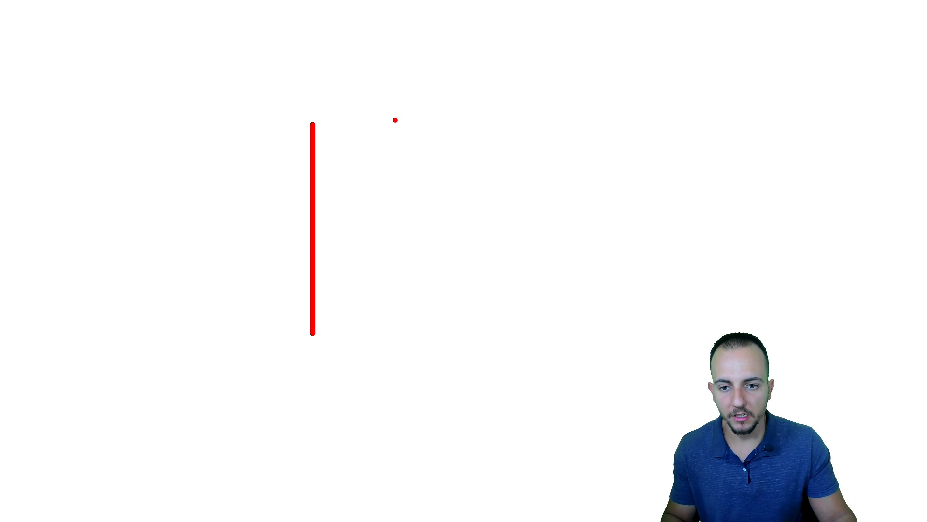
drag(396, 113, 397, 340)
drag(501, 266, 213, 266)
drag(257, 199, 490, 198)
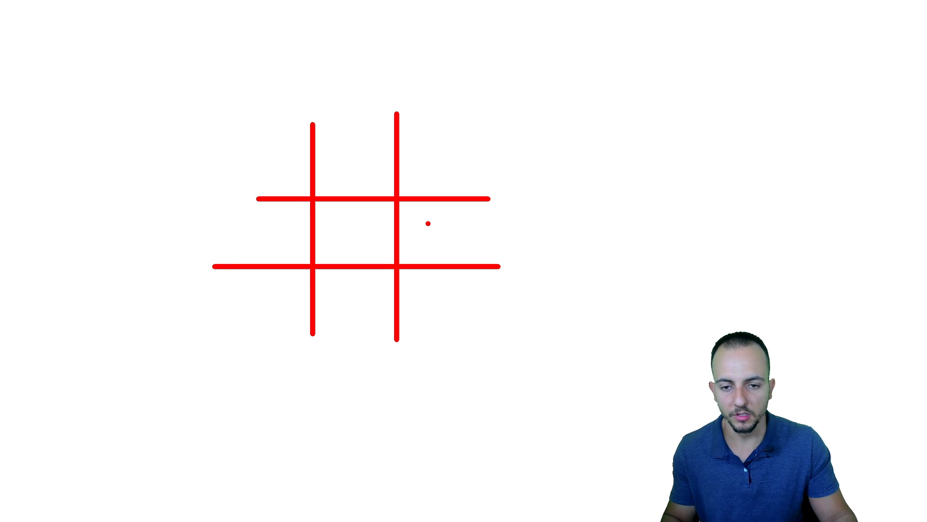
key(Escape)
scroll(208, 275, up, 15)
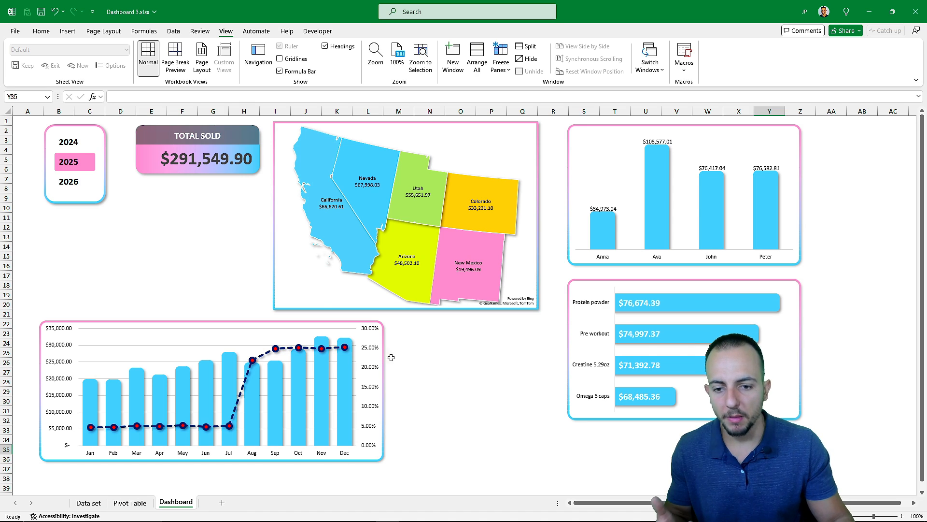
Rearrange the dashboard with the salesperson chart under the TOTAL SOLD card, the state map beside them and the product chart below the map.
drag(292, 310, 566, 368)
drag(571, 401, 284, 244)
click(440, 322)
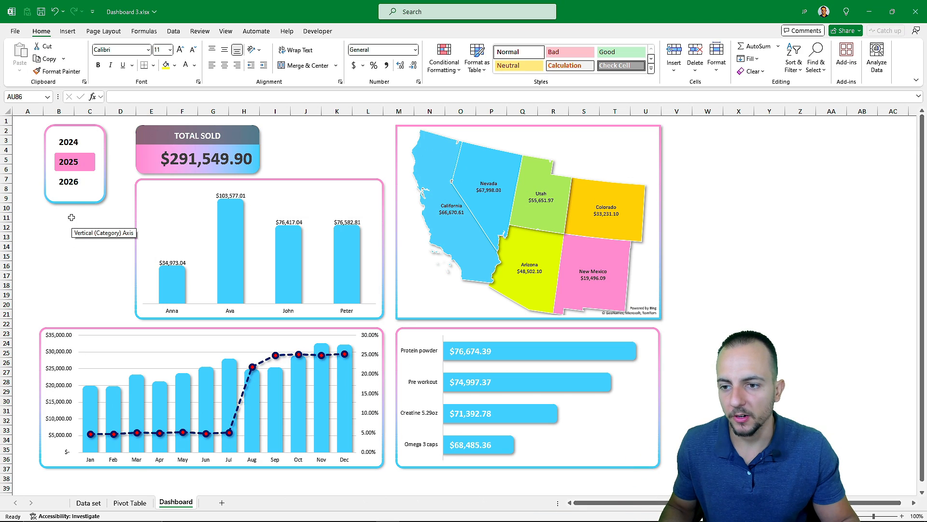
Test the rearranged dashboard by filtering it through 2026, 2025 and 2024, finishing with 2025 selected.
click(74, 188)
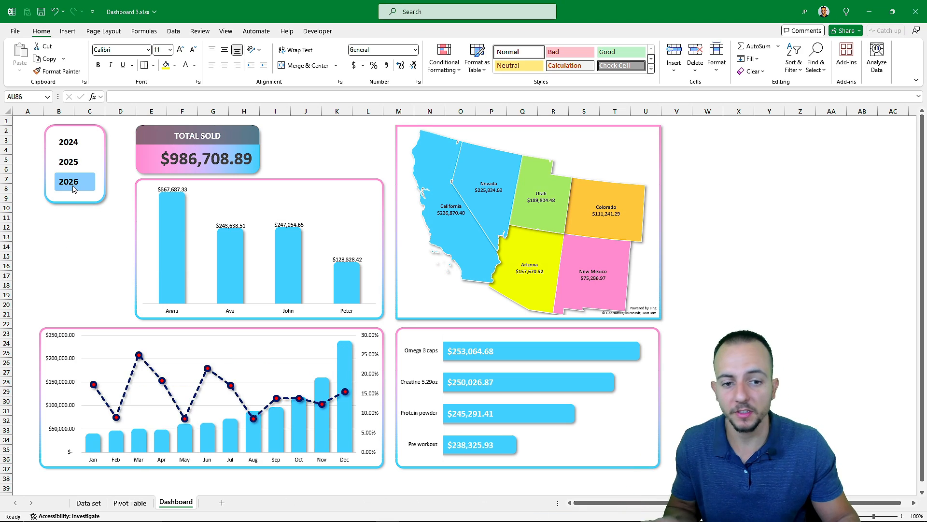
click(72, 162)
click(75, 144)
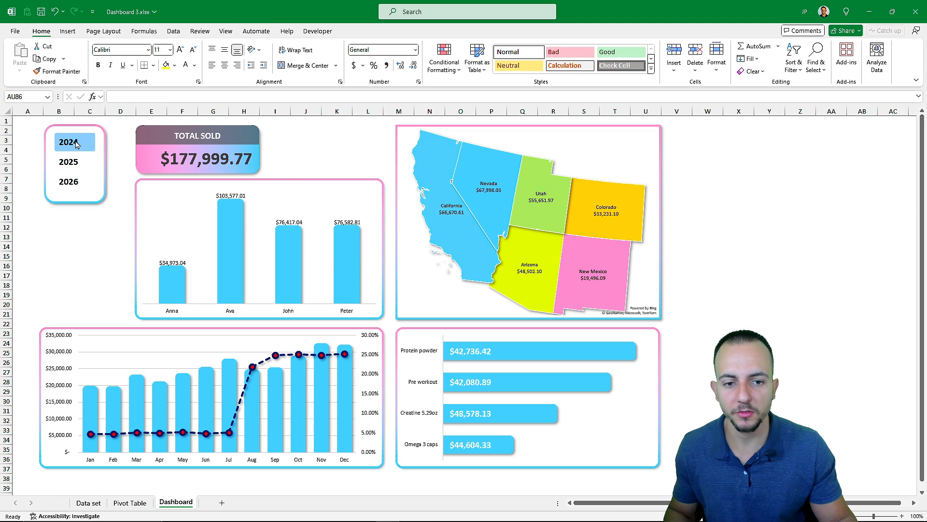
click(77, 162)
click(88, 182)
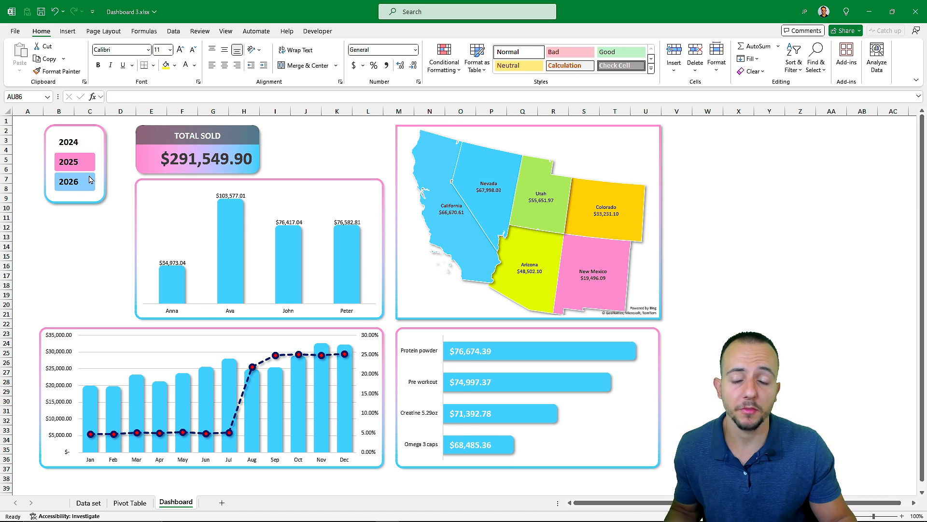
click(78, 162)
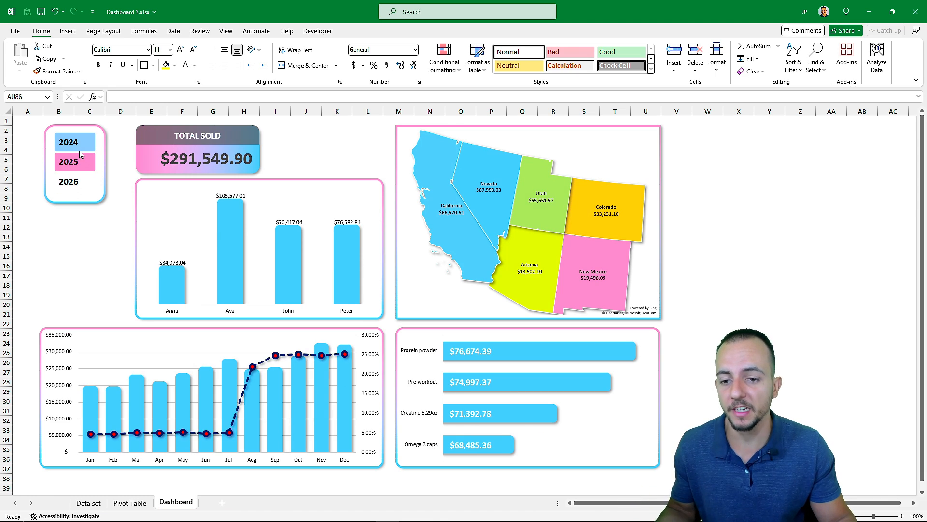
click(79, 145)
click(80, 163)
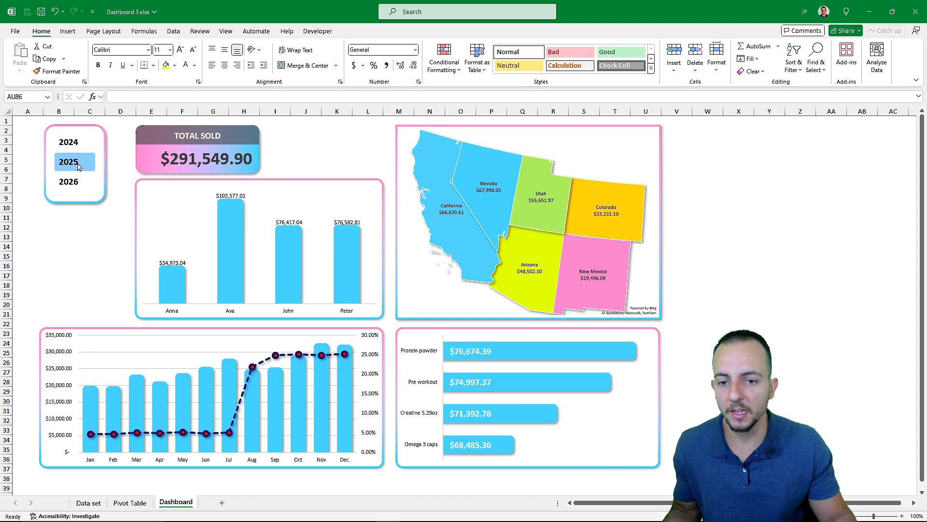
click(80, 183)
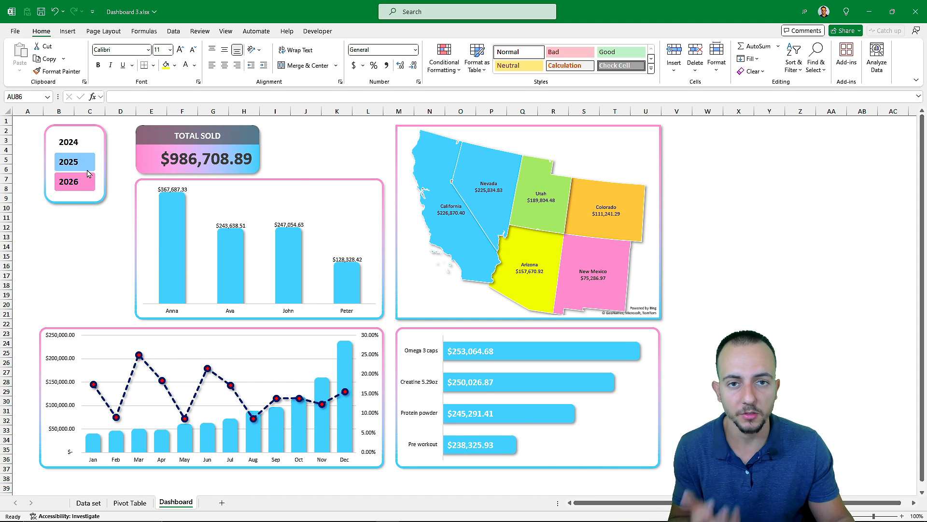
click(89, 173)
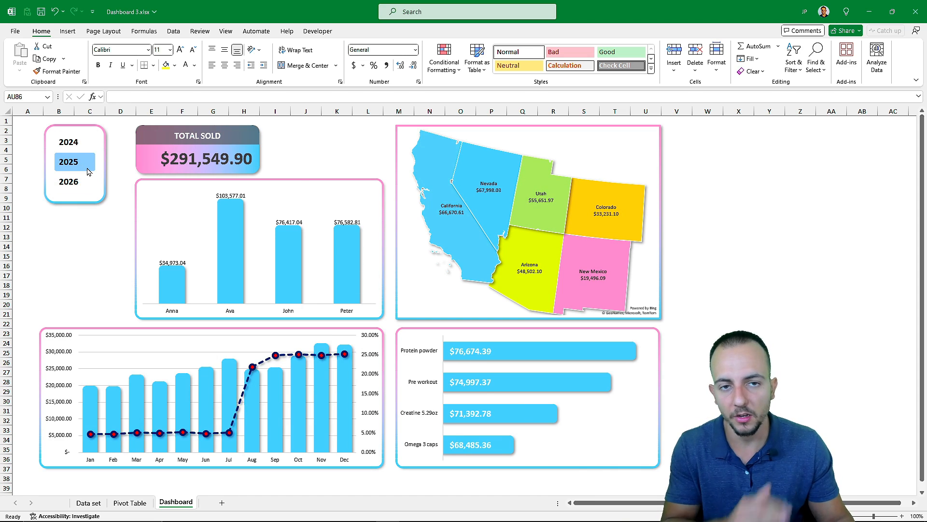